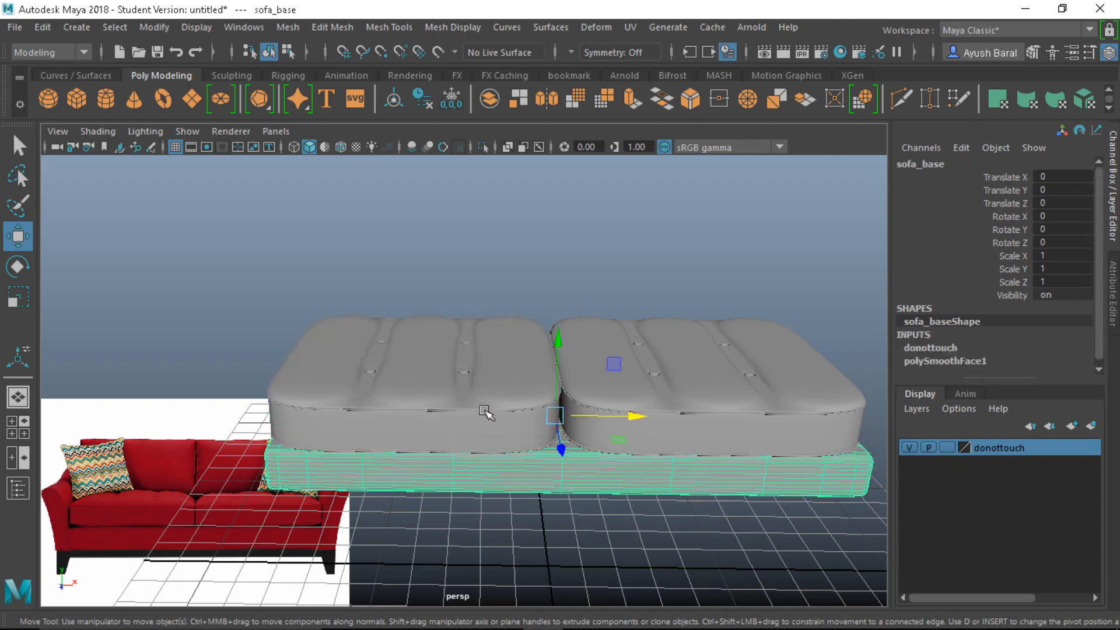
Step: Add both sofa seat cushions to the donottouch display layer
{"action": "left_click", "coordinate": [489, 388]}
{"action": "left_click", "coordinate": [627, 386], "text": "shift"}
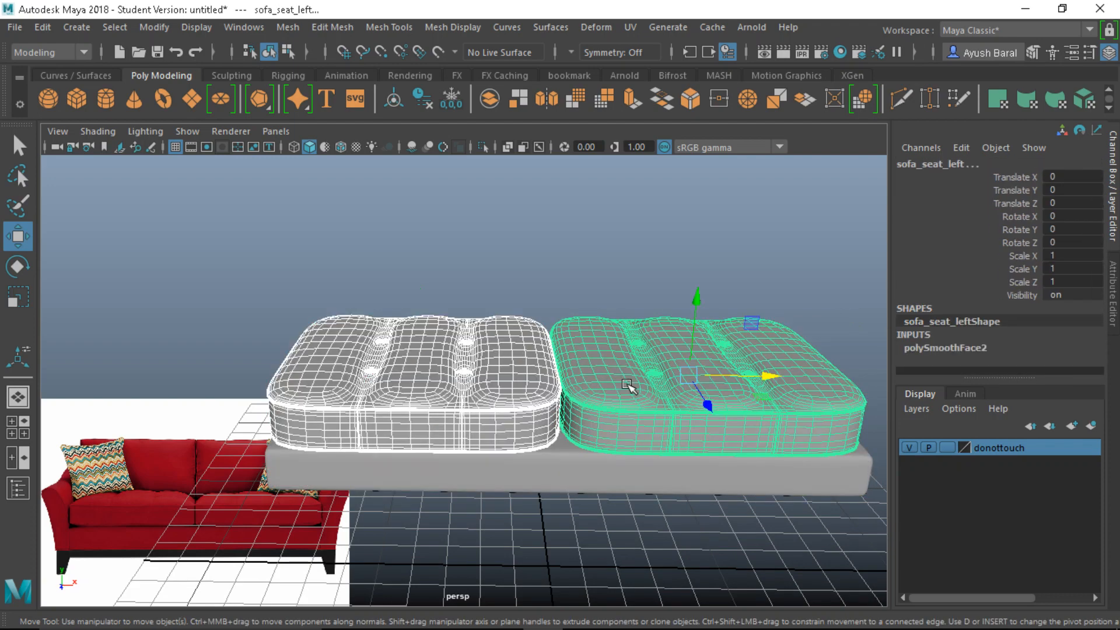
{"action": "scroll", "coordinate": [502, 443], "scroll_direction": "down", "scroll_amount": 3}
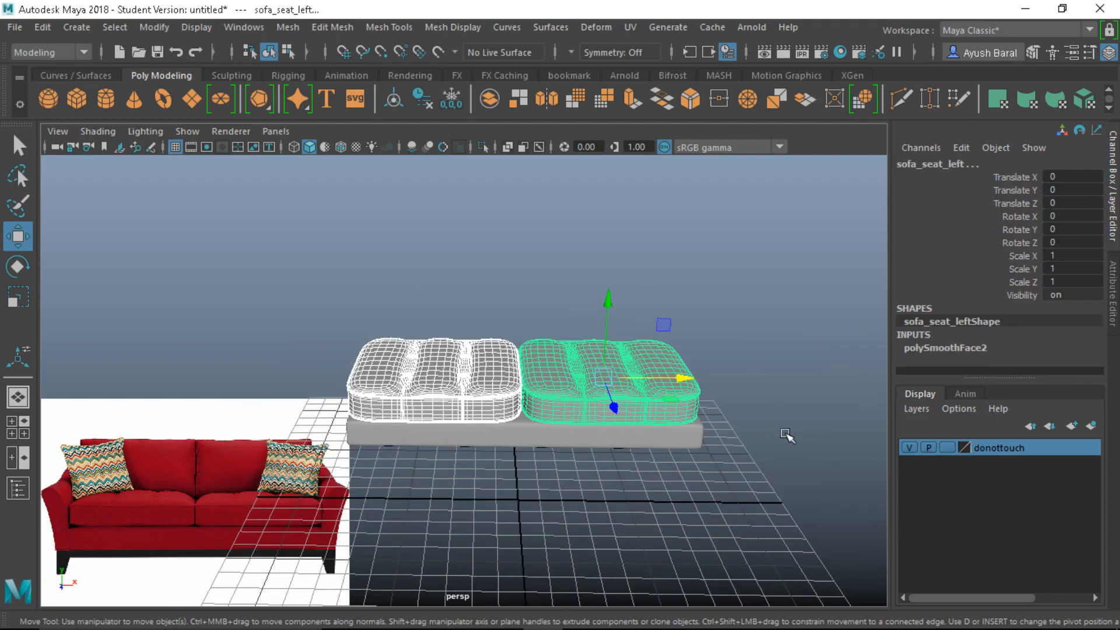
{"action": "right_click", "coordinate": [999, 452]}
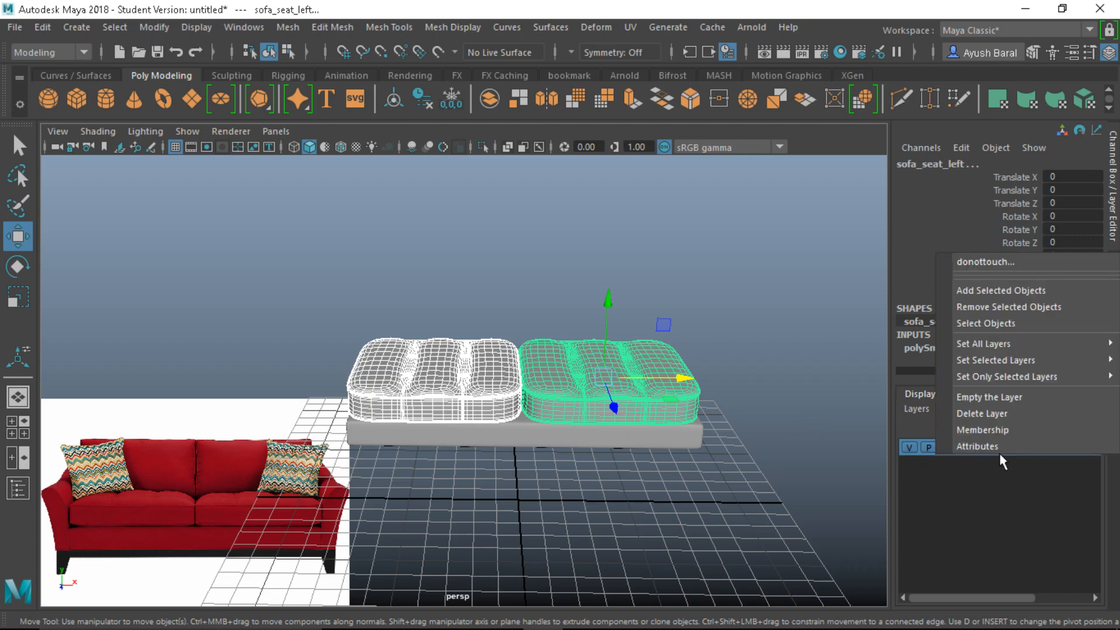
{"action": "left_click", "coordinate": [996, 292]}
{"action": "left_click", "coordinate": [707, 279]}
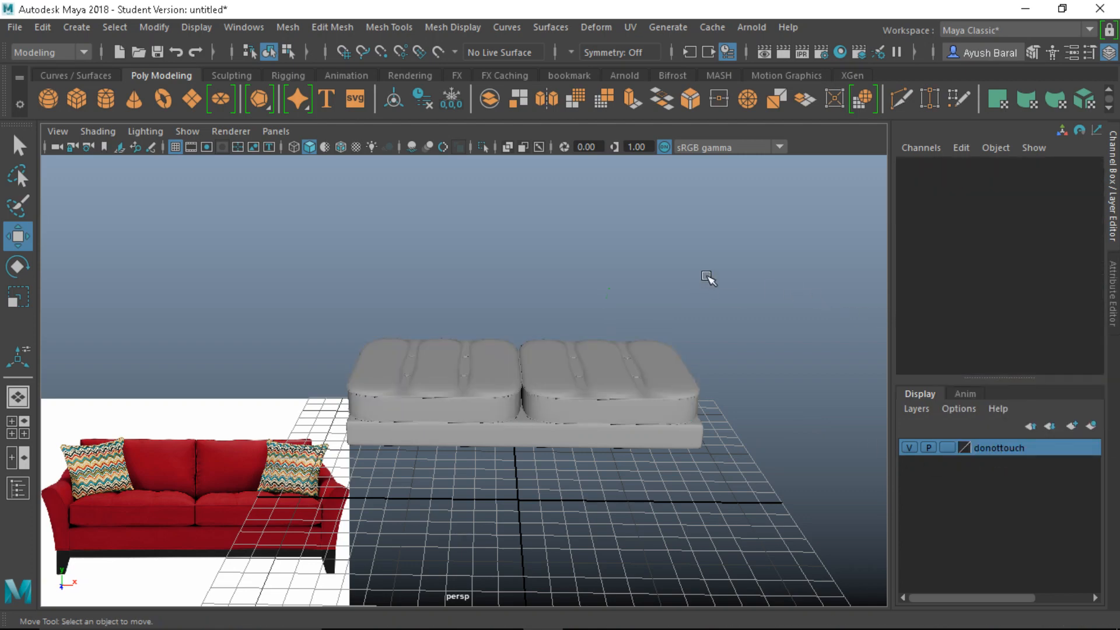
Step: Set the donottouch layer to reference mode and test that the sofa parts cannot be selected
{"action": "left_click_drag", "start_coordinate": [739, 299], "coordinate": [432, 427]}
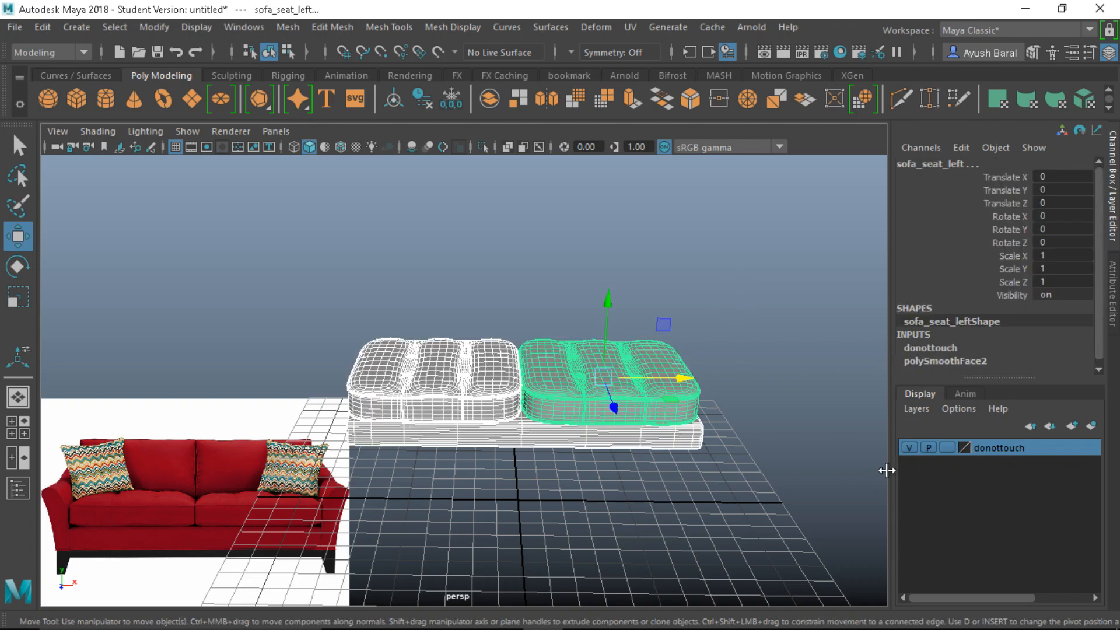
{"action": "left_click", "coordinate": [946, 447]}
{"action": "left_click", "coordinate": [946, 447]}
{"action": "mouse_move", "coordinate": [757, 299]}
{"action": "left_mouse_down"}
{"action": "mouse_move", "coordinate": [371, 500]}
{"action": "mouse_move", "coordinate": [465, 520]}
{"action": "left_mouse_up"}
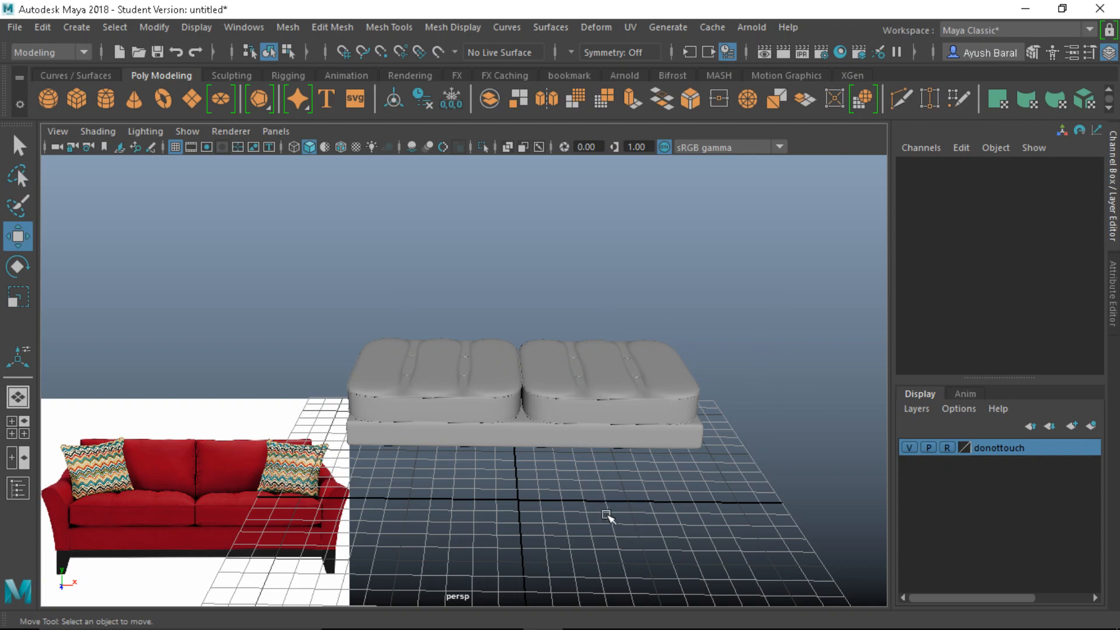
Step: In the top view, create a polygon cube and scale it to about 14.07 in X and 6.882 in Z, matching the sofa base
{"action": "middle_click_drag", "start_coordinate": [563, 499], "coordinate": [641, 402], "text": "alt"}
{"action": "scroll", "coordinate": [554, 471], "scroll_direction": "up", "scroll_amount": 3}
{"action": "scroll", "coordinate": [361, 530], "scroll_direction": "down", "scroll_amount": 4}
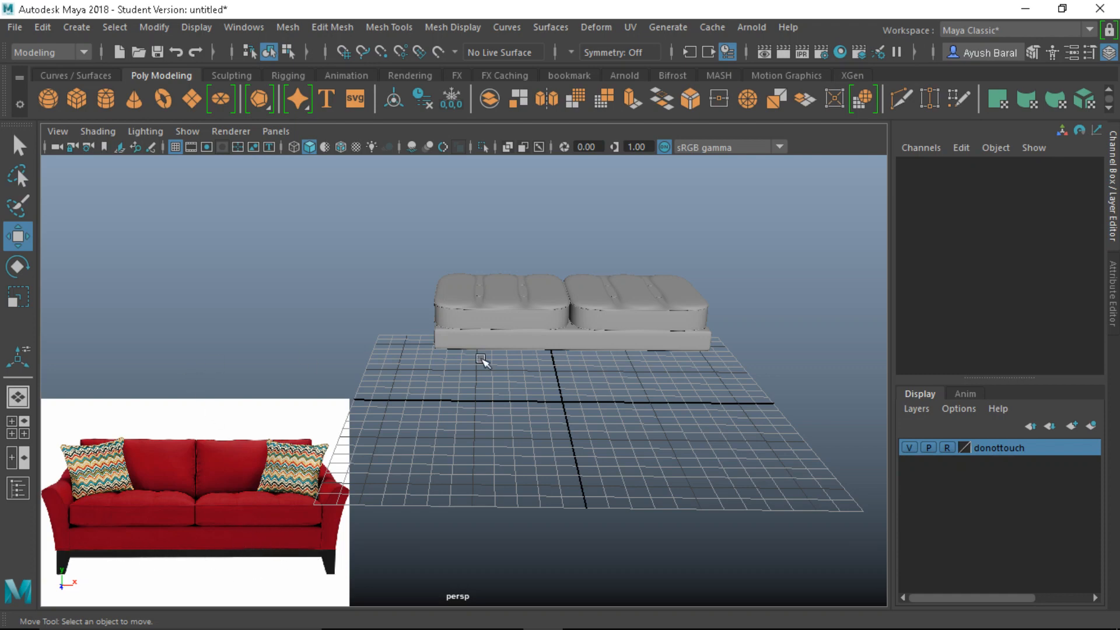
{"action": "key", "text": "space"}
{"action": "key", "text": "space"}
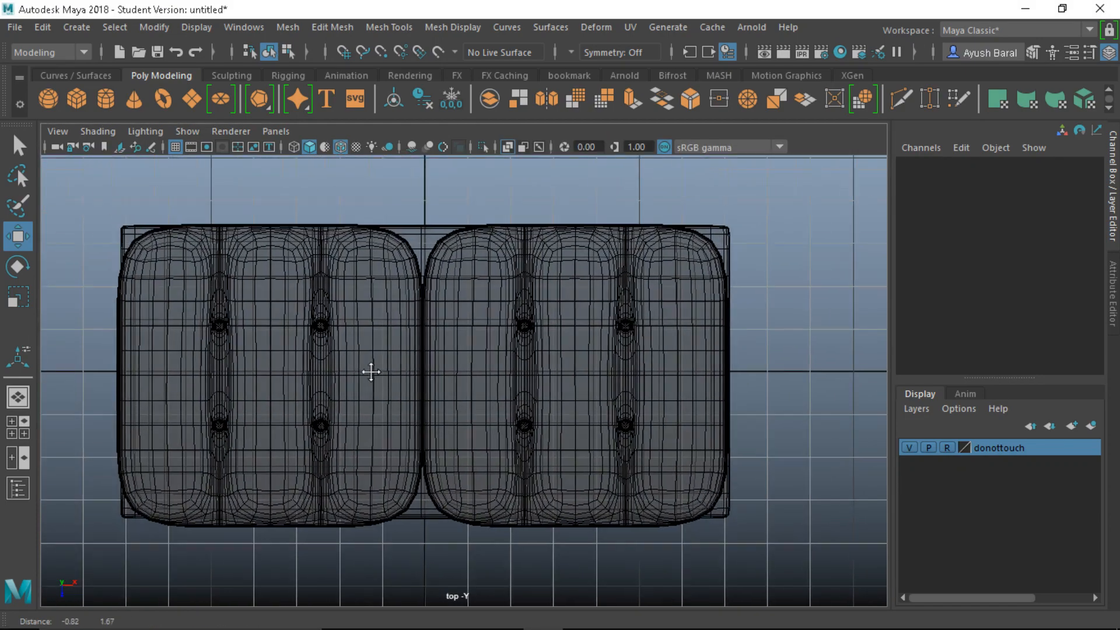
{"action": "key", "text": "a"}
{"action": "left_click", "coordinate": [76, 98]}
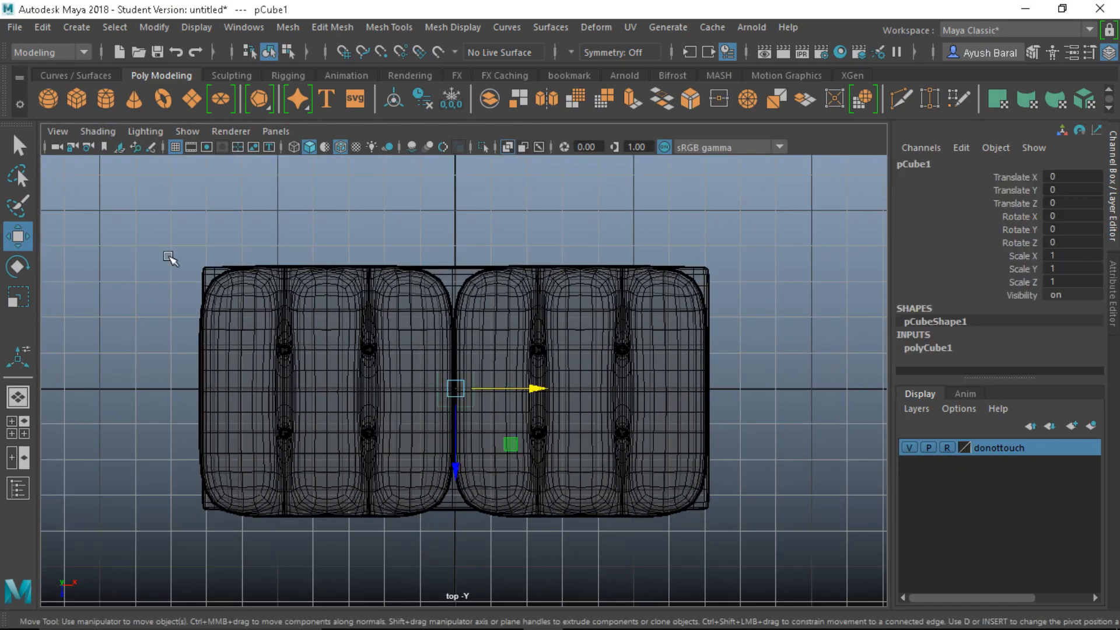
{"action": "key", "text": "r"}
{"action": "left_click_drag", "start_coordinate": [457, 389], "coordinate": [634, 478]}
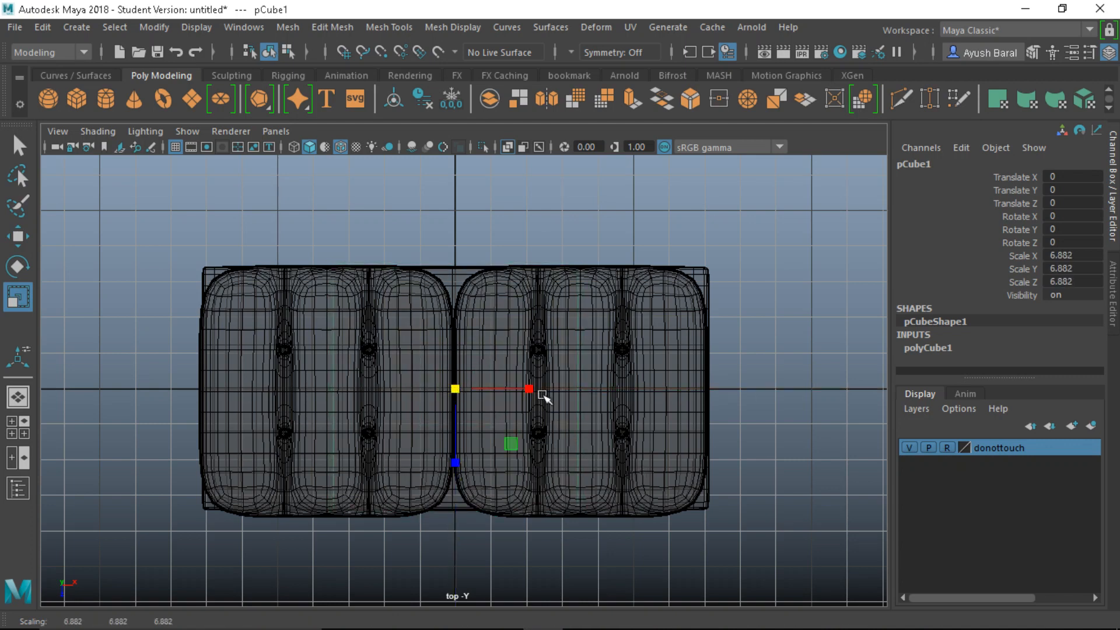
{"action": "left_click_drag", "start_coordinate": [542, 396], "coordinate": [610, 394]}
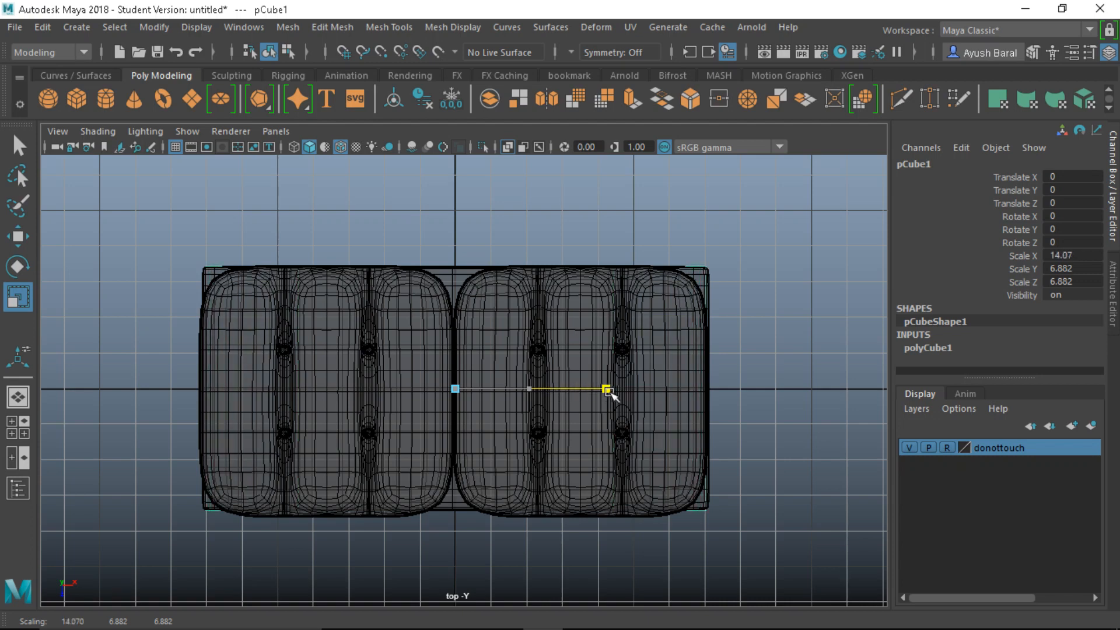
Step: Flatten the cube into a thin slab with a Y scale of about 0.244
{"action": "key", "text": "space"}
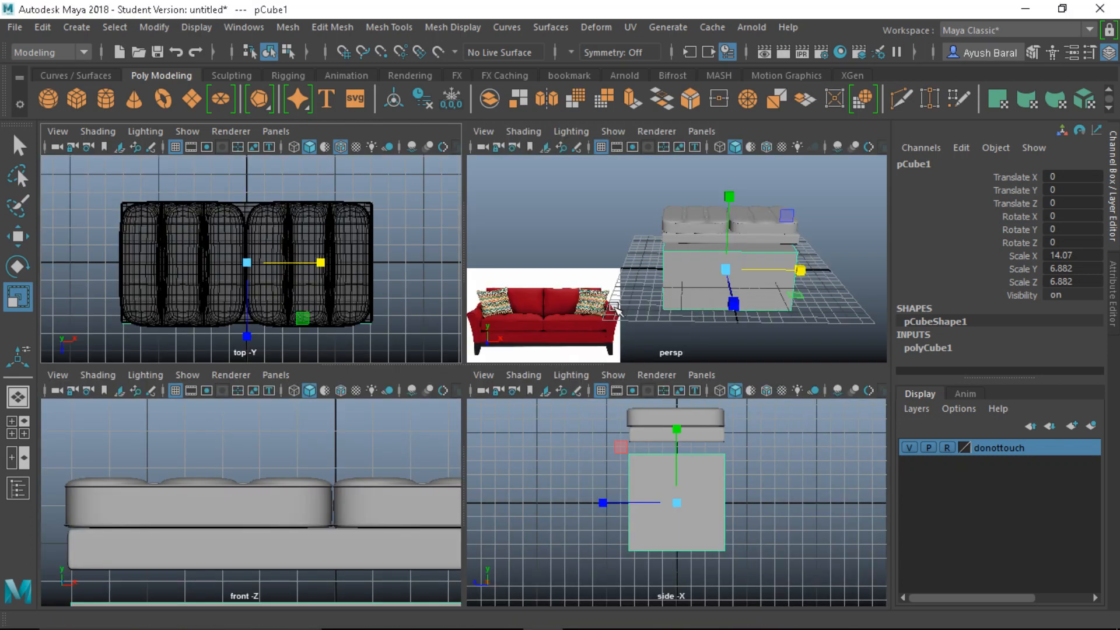
{"action": "key", "text": "space"}
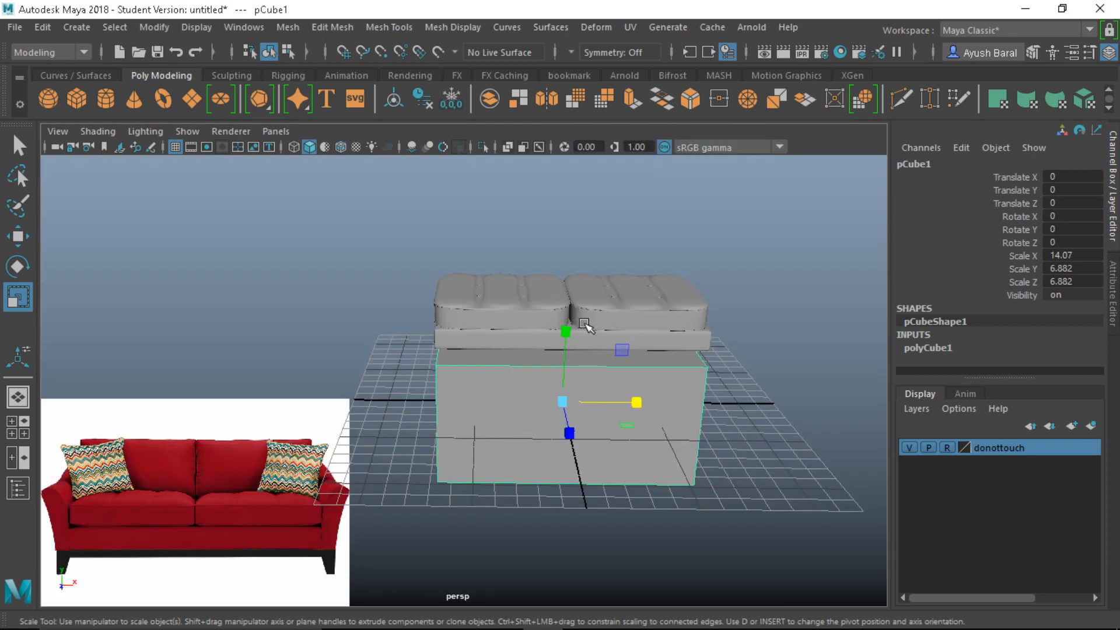
{"action": "left_click_drag", "start_coordinate": [565, 332], "coordinate": [573, 401]}
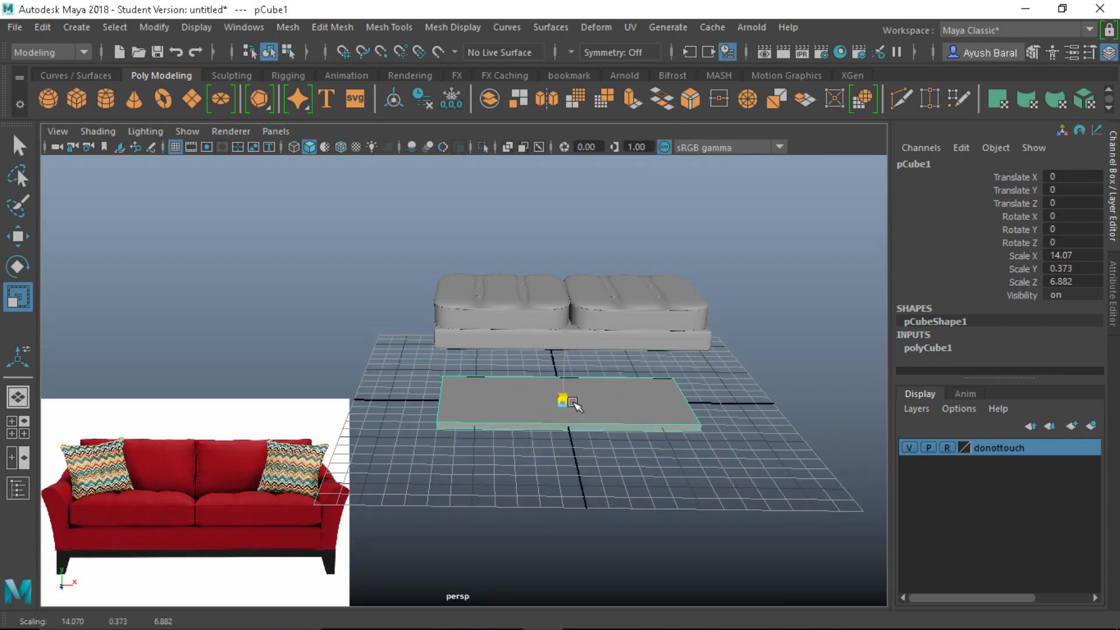
{"action": "left_click_drag", "start_coordinate": [559, 400], "coordinate": [584, 390], "text": "alt"}
{"action": "left_click_drag", "start_coordinate": [626, 355], "coordinate": [627, 362]}
{"action": "key", "text": "space"}
{"action": "key", "text": "space"}
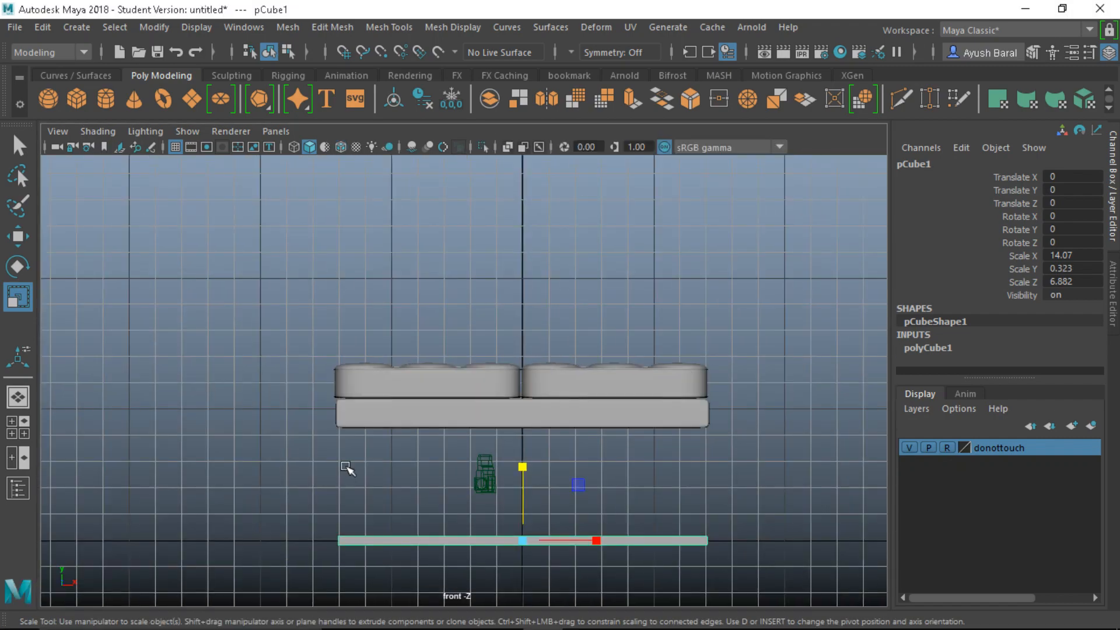
{"action": "left_click_drag", "start_coordinate": [513, 447], "coordinate": [521, 386]}
Step: Raise the slab in the front view to about 4.141 in Y so it sits directly beneath the sofa base
{"action": "key", "text": "w"}
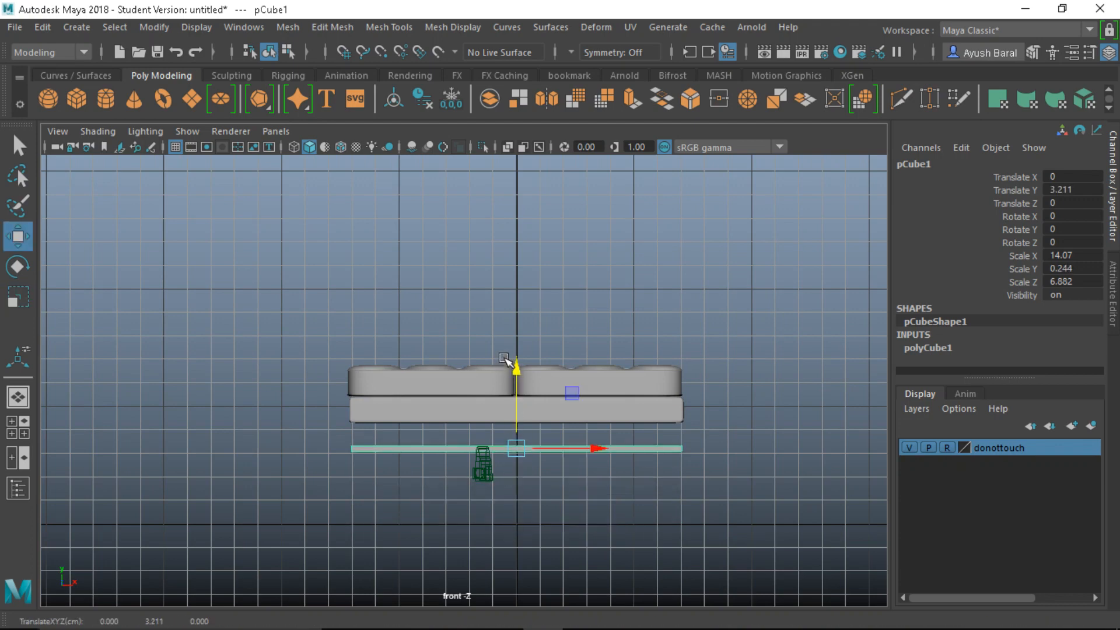
{"action": "left_click", "coordinate": [495, 431]}
{"action": "scroll", "coordinate": [495, 434], "scroll_direction": "up", "scroll_amount": 3}
{"action": "left_click", "coordinate": [548, 491]}
{"action": "scroll", "coordinate": [554, 458], "scroll_direction": "up", "scroll_amount": 2}
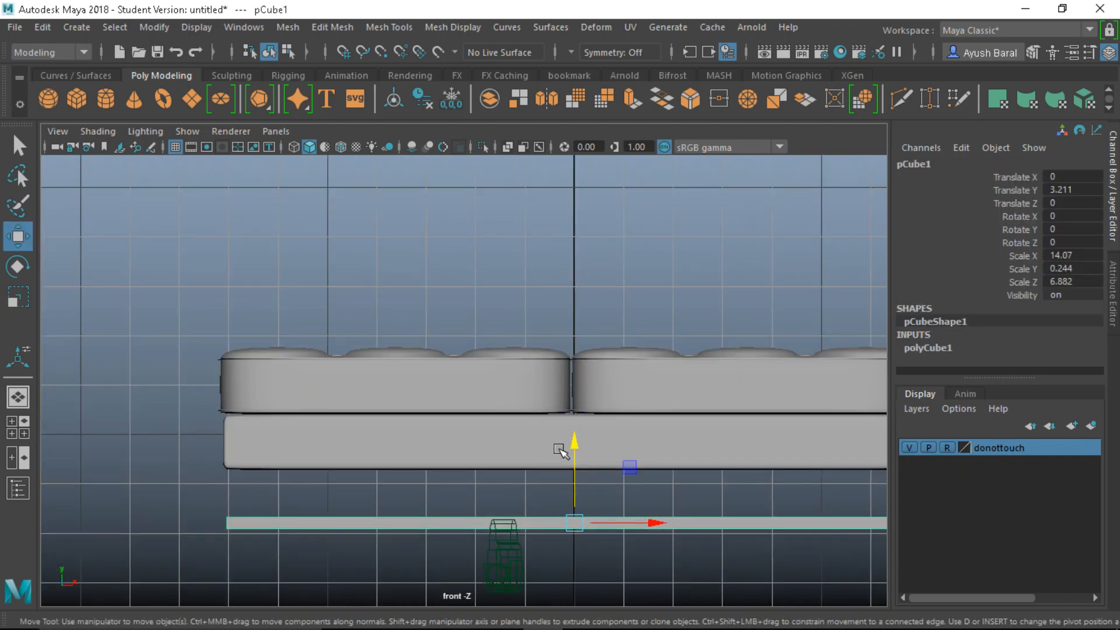
{"action": "left_click_drag", "start_coordinate": [574, 447], "coordinate": [576, 401]}
{"action": "middle_click_drag", "start_coordinate": [569, 394], "coordinate": [388, 400], "text": "alt"}
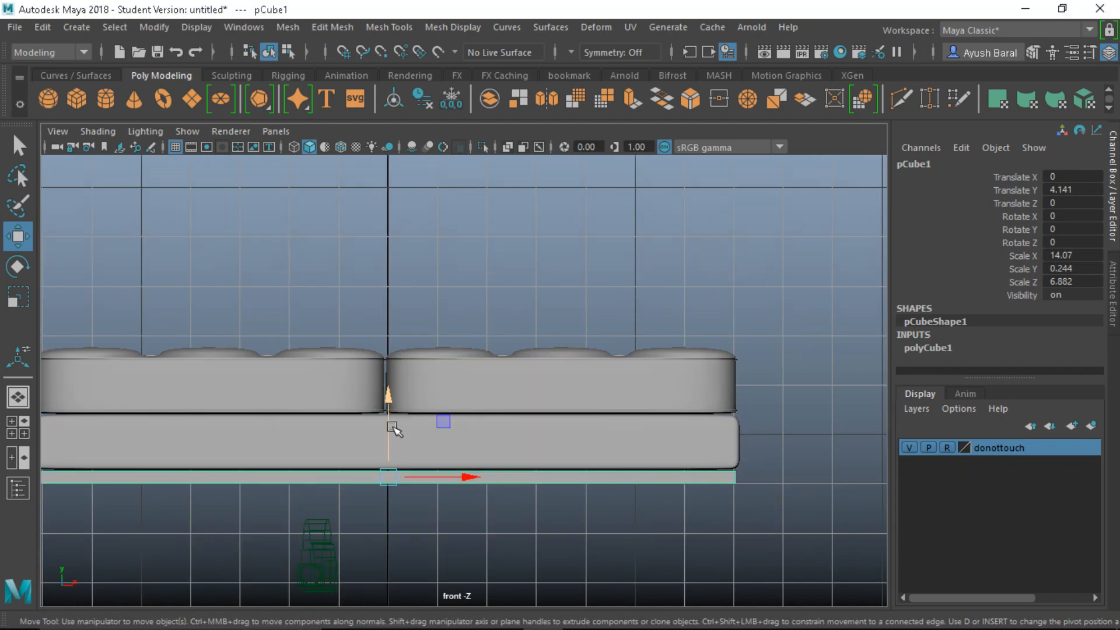
Step: Inspect the slab's fit under the sofa base in the perspective view and isolate the slab
{"action": "key", "text": "space"}
{"action": "key", "text": "space"}
{"action": "left_click_drag", "start_coordinate": [561, 320], "coordinate": [520, 358], "text": "alt"}
{"action": "scroll", "coordinate": [593, 358], "scroll_direction": "up", "scroll_amount": 4}
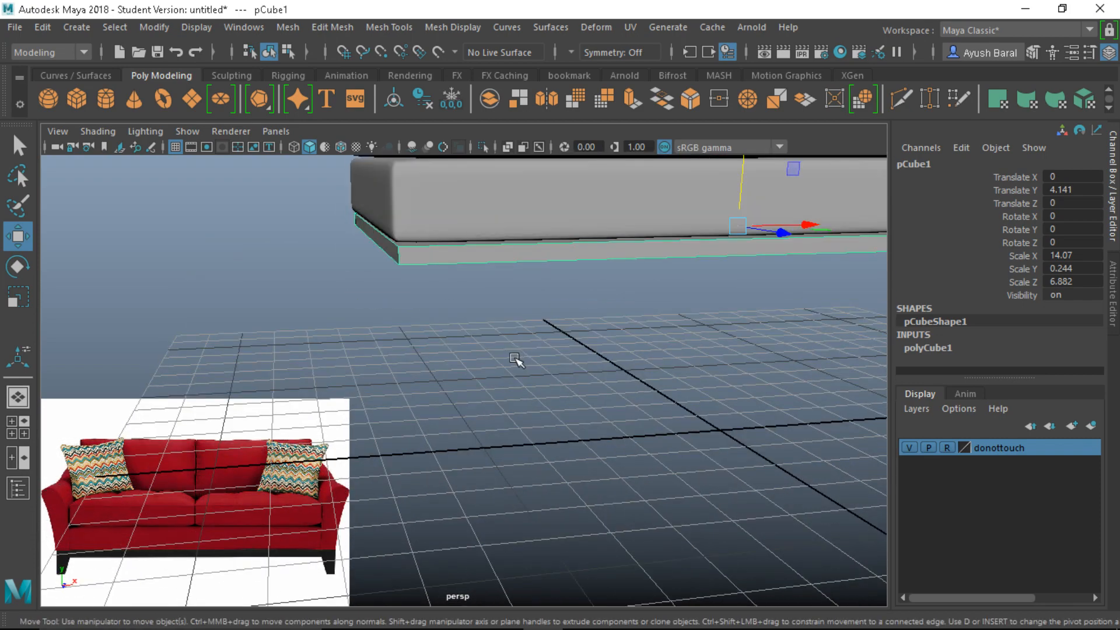
{"action": "left_click_drag", "start_coordinate": [438, 397], "coordinate": [328, 459], "text": "alt"}
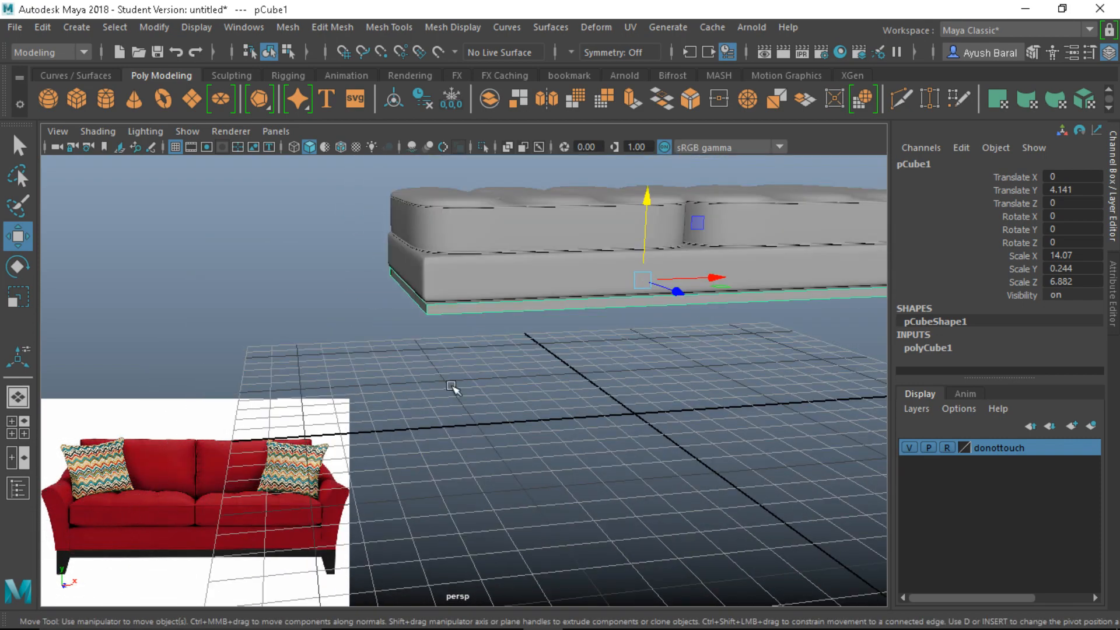
{"action": "scroll", "coordinate": [455, 379], "scroll_direction": "up", "scroll_amount": 5}
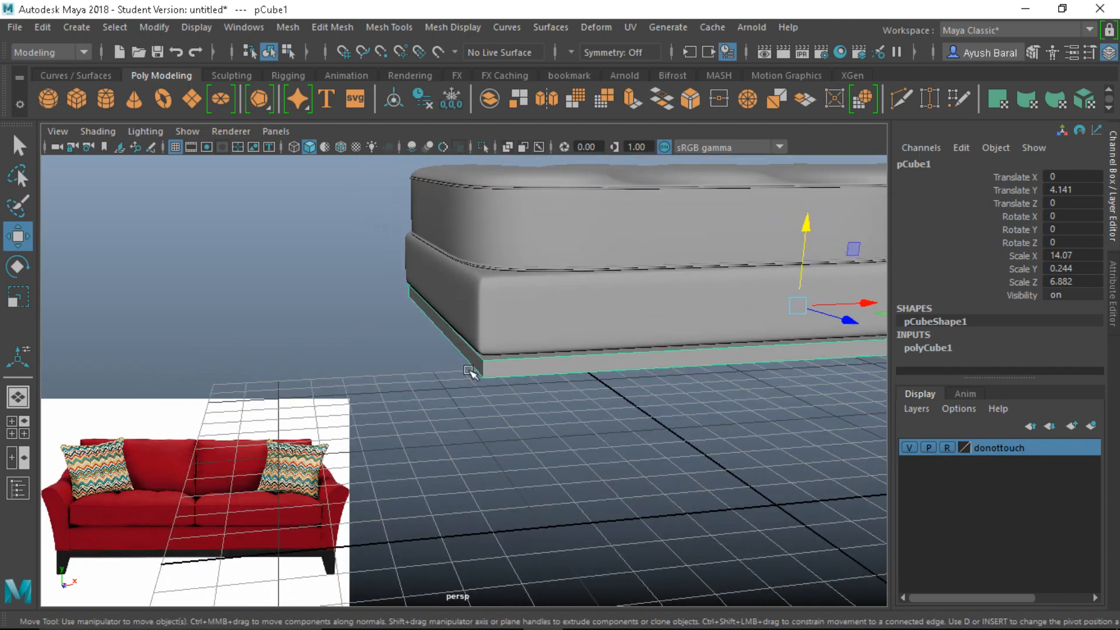
{"action": "left_click_drag", "start_coordinate": [468, 371], "coordinate": [516, 374], "text": "alt"}
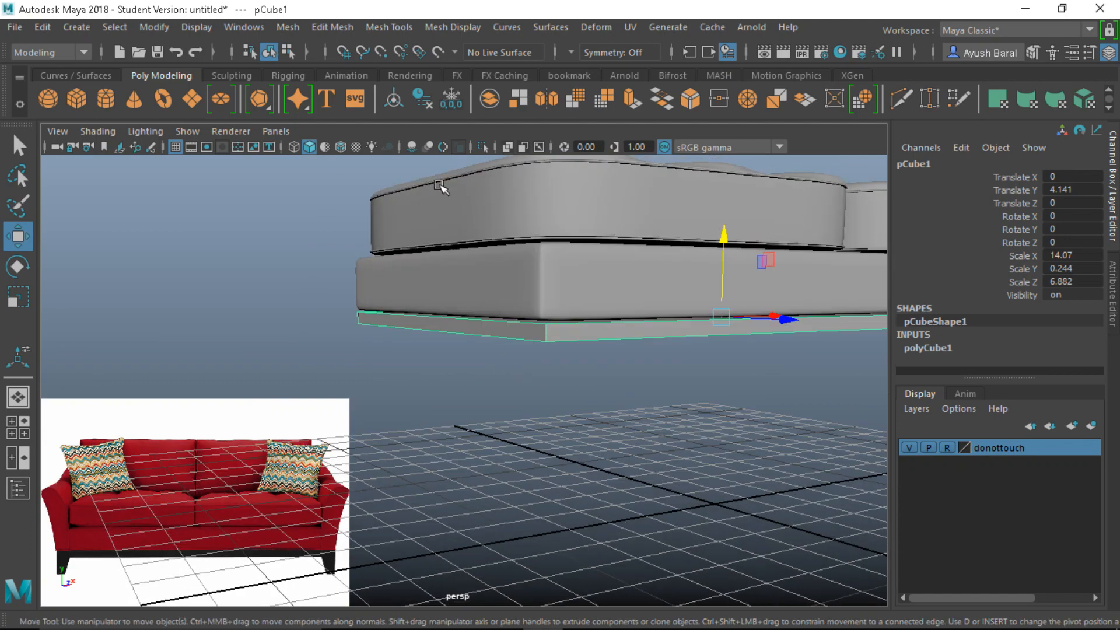
{"action": "left_click", "coordinate": [483, 146]}
{"action": "left_click_drag", "start_coordinate": [517, 315], "coordinate": [512, 324], "text": "alt"}
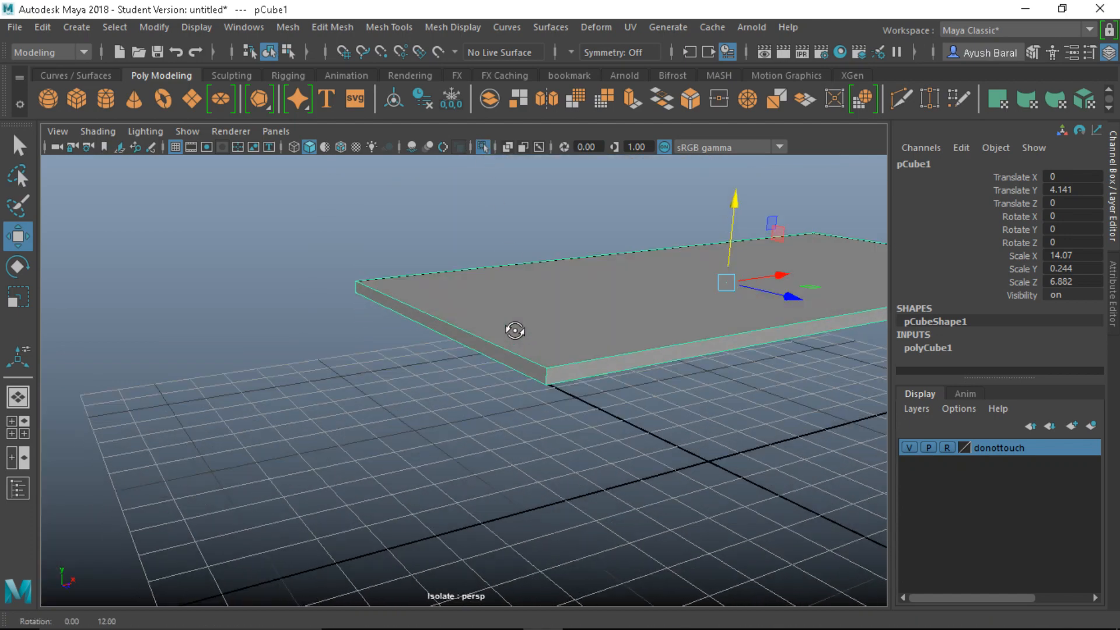
Step: Start the Insert Edge Loop tool with its settings reset to default and hide the Channel Box to enlarge the viewport
{"action": "left_click", "coordinate": [383, 28]}
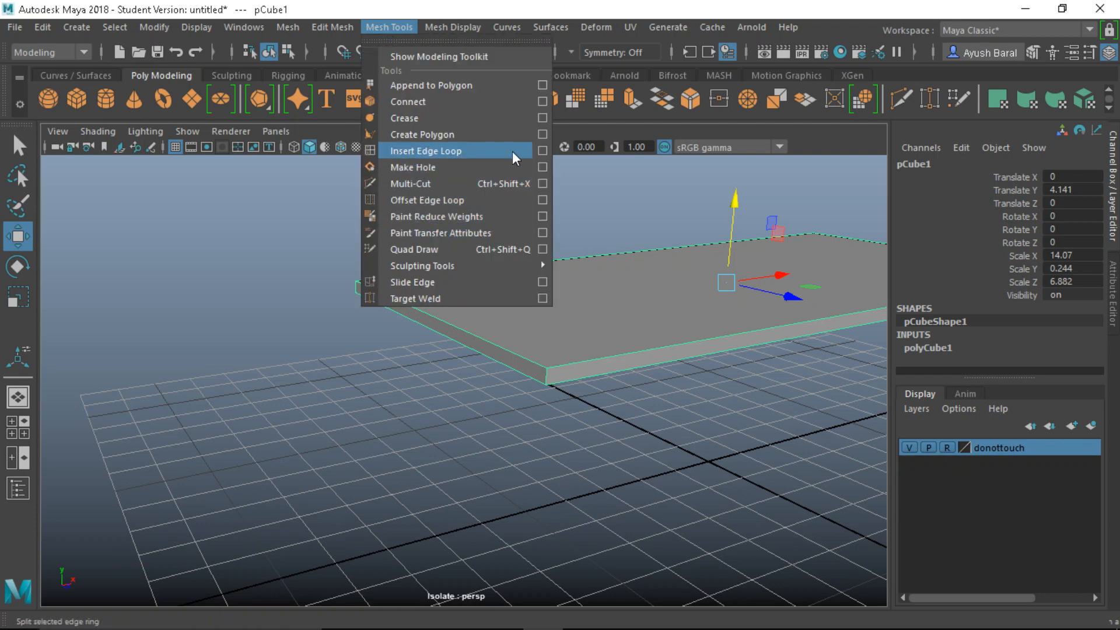
{"action": "left_click", "coordinate": [542, 151]}
{"action": "left_click", "coordinate": [886, 125]}
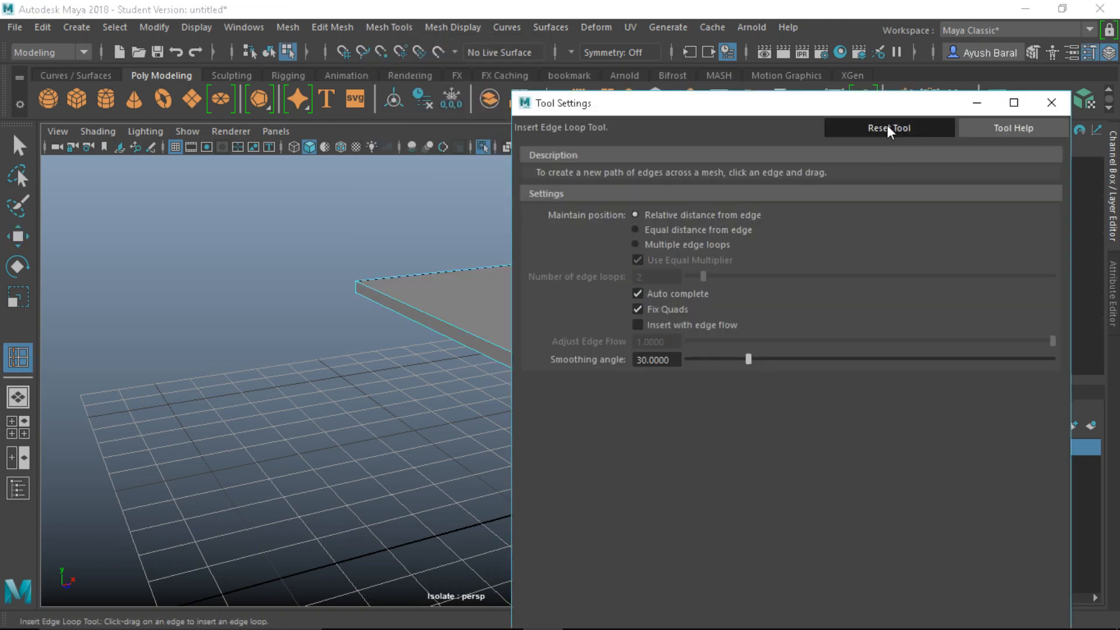
{"action": "left_click", "coordinate": [1050, 103]}
{"action": "scroll", "coordinate": [630, 405], "scroll_direction": "up", "scroll_amount": 5}
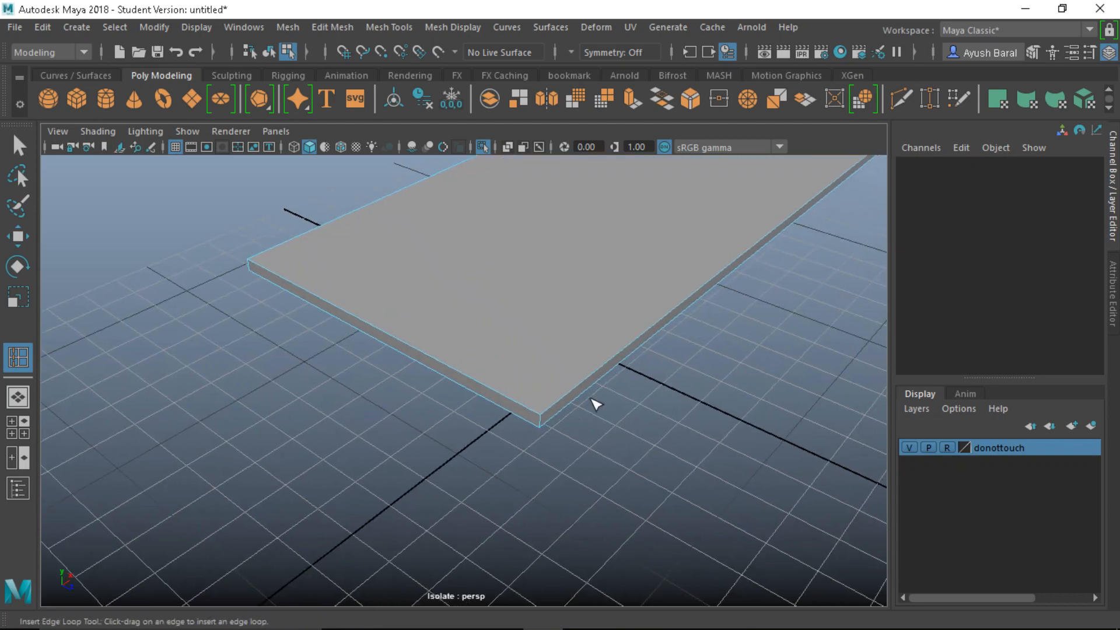
{"action": "scroll", "coordinate": [454, 302], "scroll_direction": "up", "scroll_amount": 3}
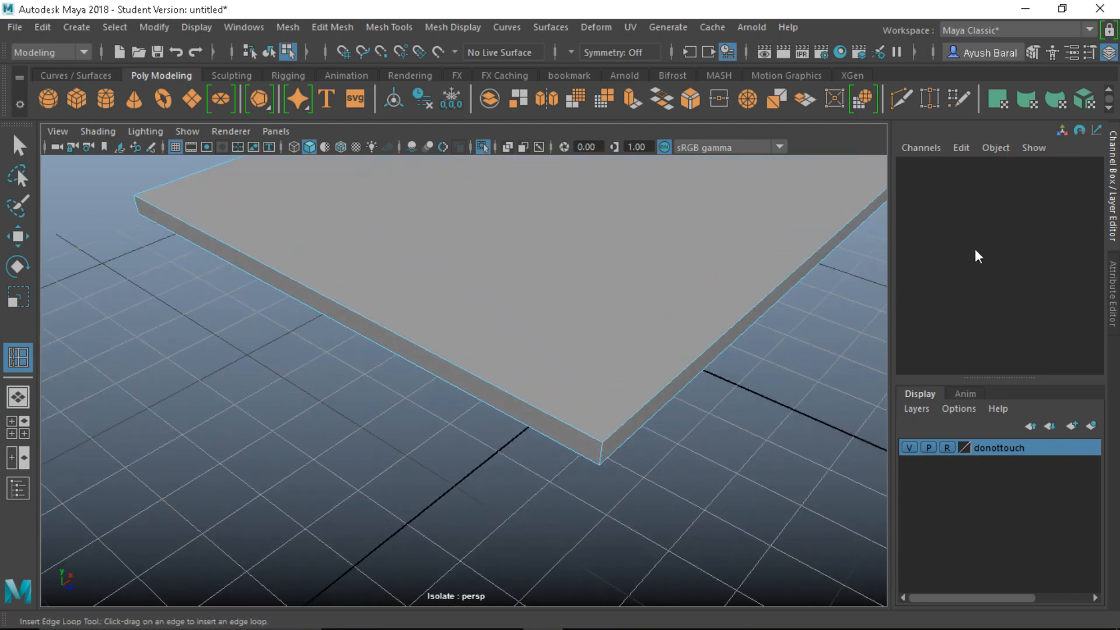
{"action": "left_click", "coordinate": [1112, 210]}
{"action": "left_click_drag", "start_coordinate": [604, 408], "coordinate": [449, 454], "text": "alt"}
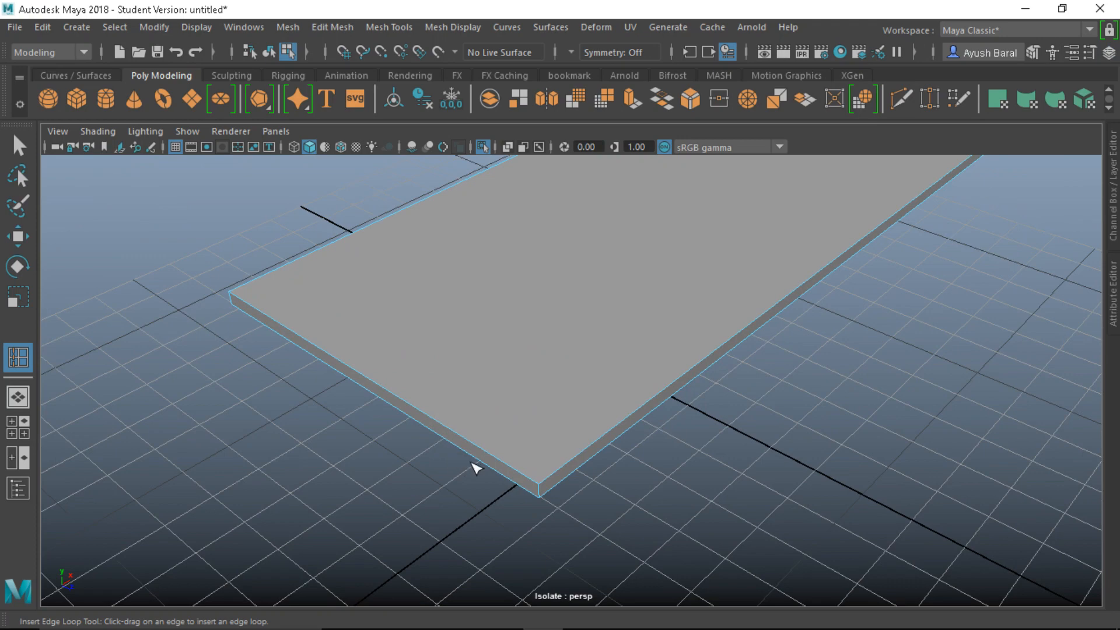
Step: Insert edge loops close to the slab's long and short outer edges at the near corner and check the smoothed preview
{"action": "left_click", "coordinate": [538, 484]}
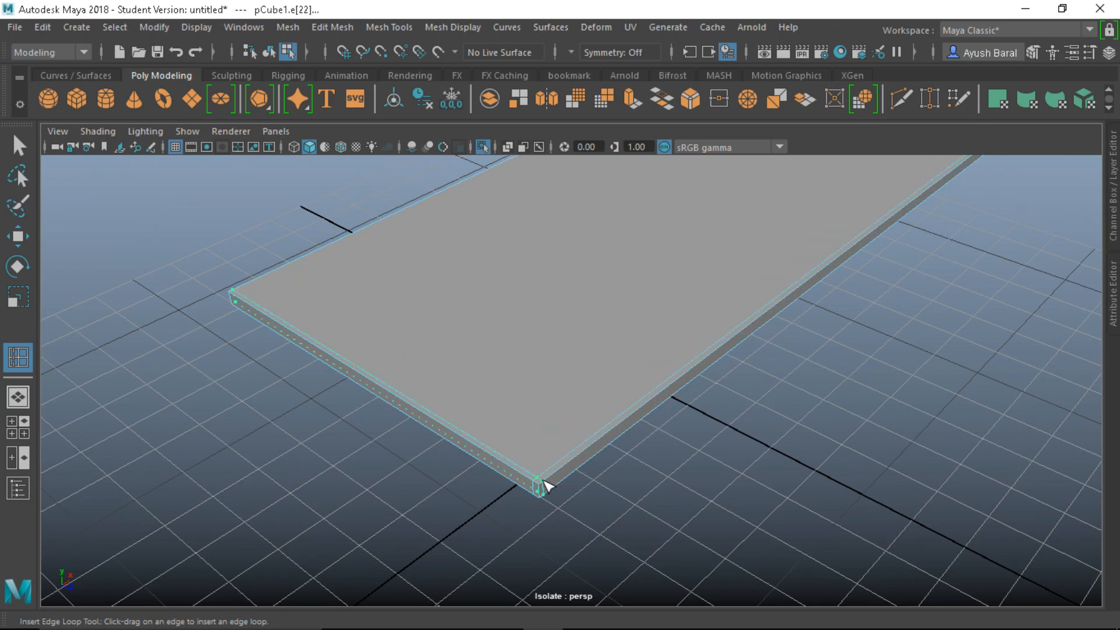
{"action": "mouse_move", "coordinate": [547, 506]}
{"action": "left_mouse_down", "text": "alt"}
{"action": "mouse_move", "coordinate": [553, 329]}
{"action": "mouse_move", "coordinate": [507, 443]}
{"action": "mouse_move", "coordinate": [560, 532]}
{"action": "mouse_move", "coordinate": [510, 427]}
{"action": "mouse_move", "coordinate": [527, 428]}
{"action": "mouse_move", "coordinate": [468, 483]}
{"action": "mouse_move", "coordinate": [482, 537]}
{"action": "mouse_move", "coordinate": [523, 535]}
{"action": "mouse_move", "coordinate": [543, 515]}
{"action": "left_mouse_up", "text": "alt"}
{"action": "scroll", "coordinate": [530, 295], "scroll_direction": "up", "scroll_amount": 2}
{"action": "key", "text": "3"}
{"action": "key", "text": "1"}
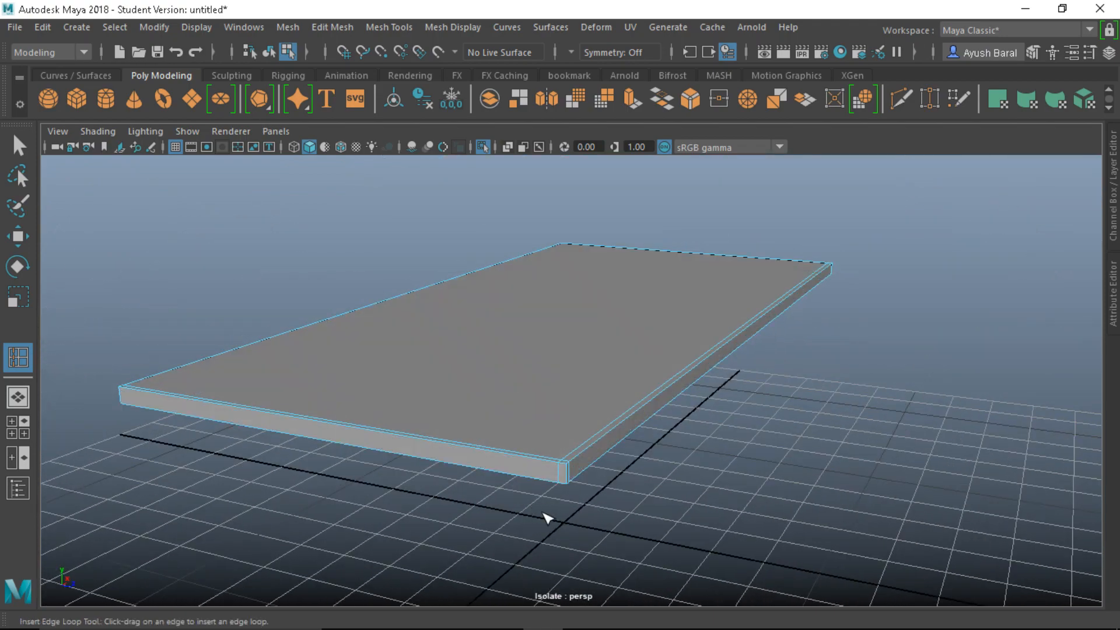
Step: Insert a horizontal edge loop around the slab's sides, just below its top edge
{"action": "left_click_drag", "start_coordinate": [541, 470], "coordinate": [500, 467], "text": "alt"}
{"action": "scroll", "coordinate": [514, 483], "scroll_direction": "up", "scroll_amount": 3}
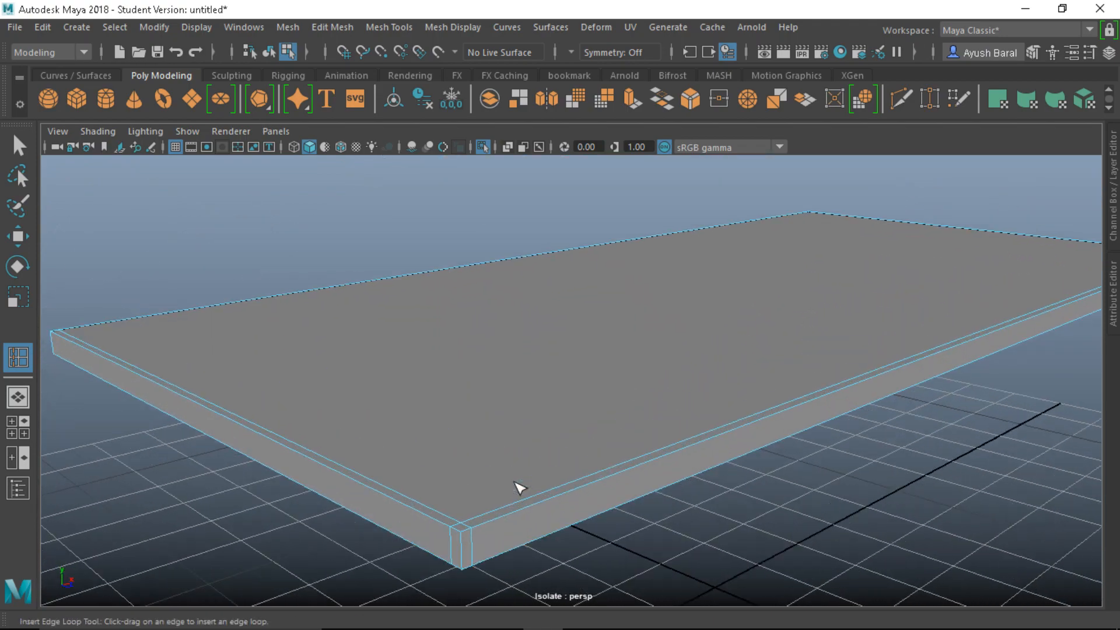
{"action": "left_click", "coordinate": [464, 545]}
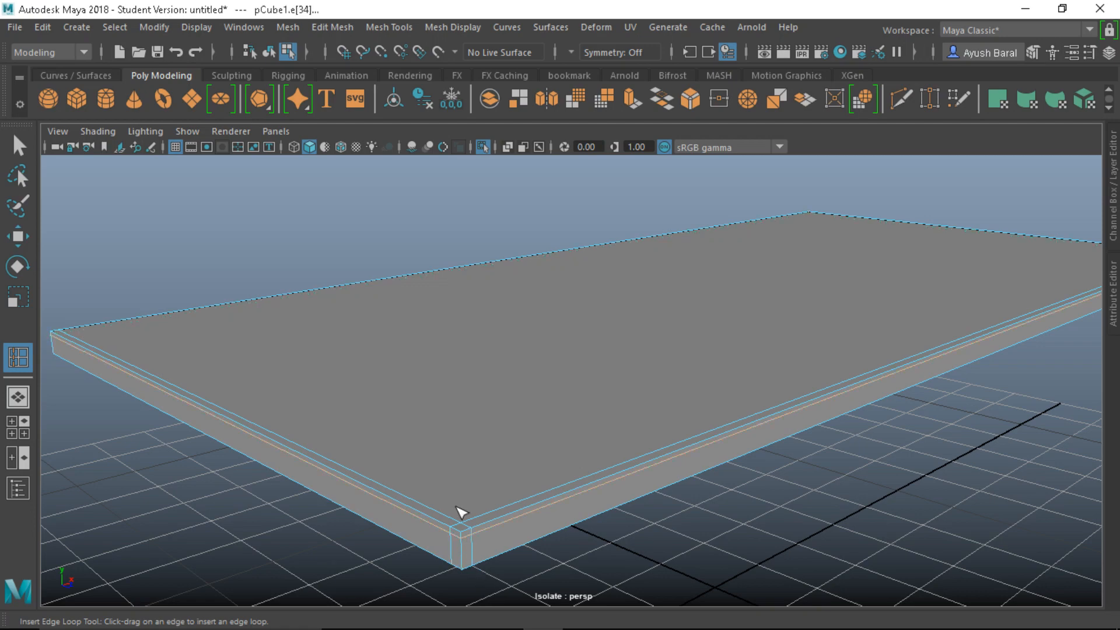
Step: Try to move the new horizontal edge loop upward, undo the move, and return to the Insert Edge Loop tool
{"action": "left_click_drag", "start_coordinate": [460, 512], "coordinate": [496, 397], "text": "alt"}
{"action": "key", "text": "w"}
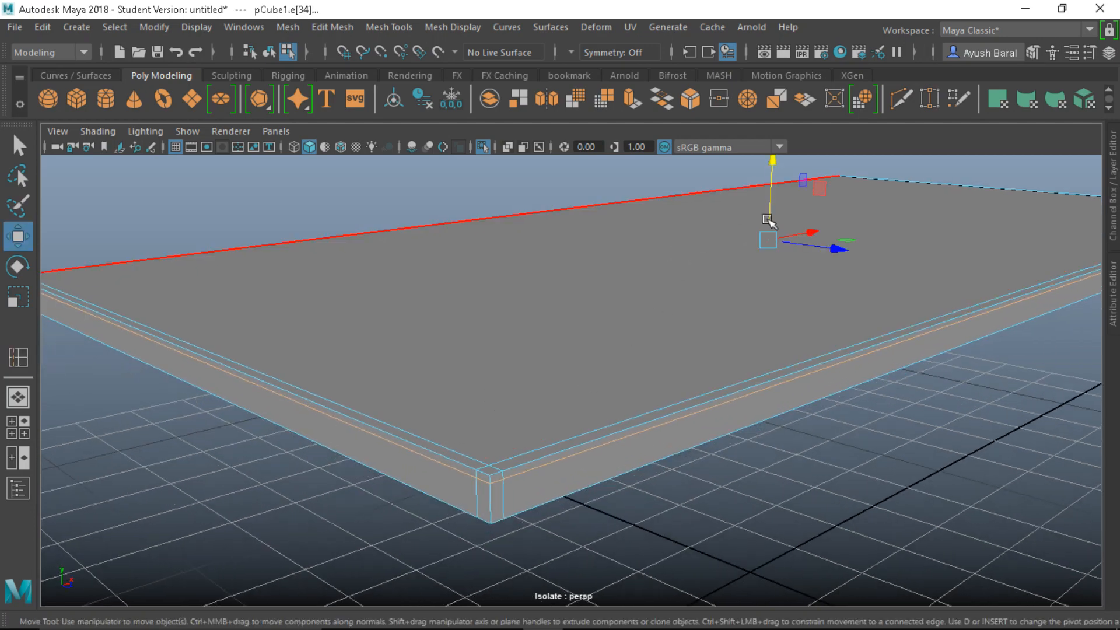
{"action": "left_click_drag", "start_coordinate": [772, 174], "coordinate": [774, 167]}
{"action": "key", "text": "ctrl+z"}
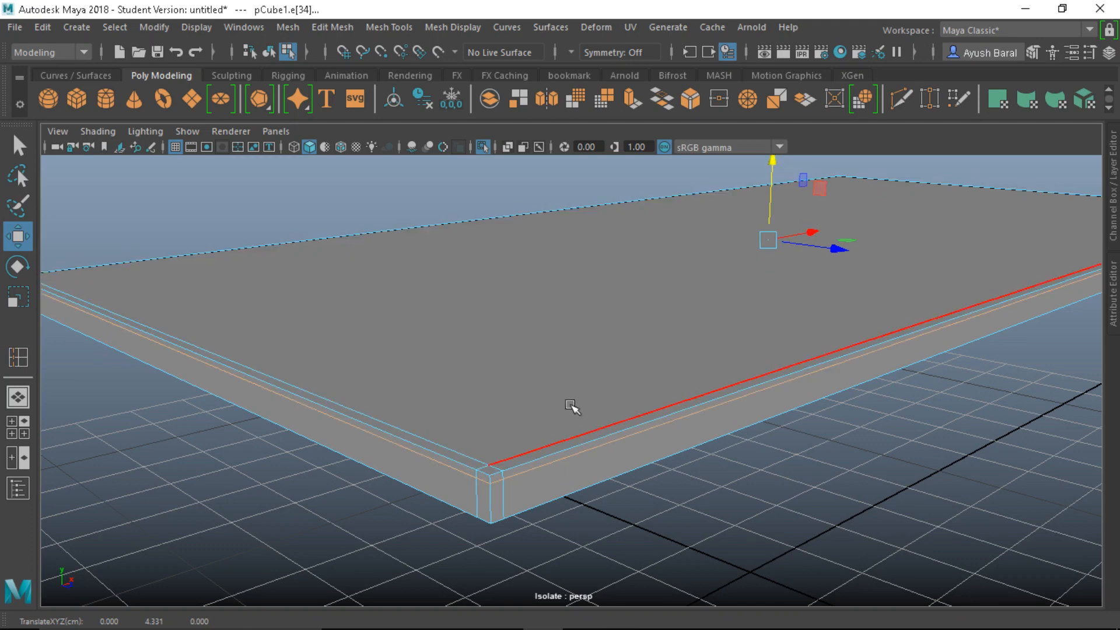
{"action": "left_click", "coordinate": [18, 357]}
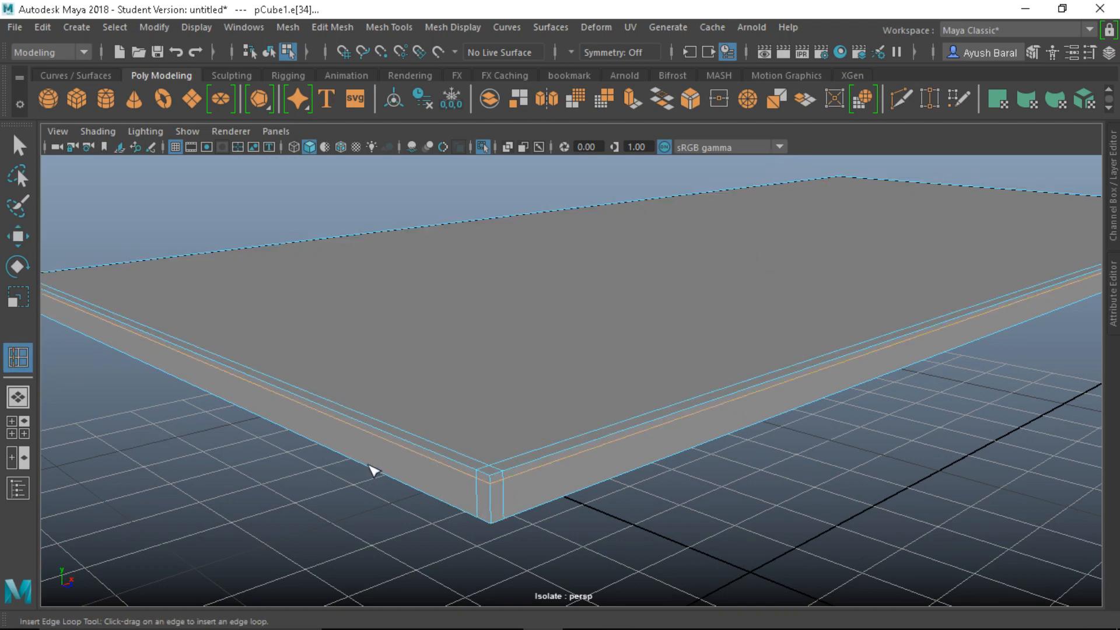
Step: Insert a horizontal edge loop around the slab's sides, just above its bottom edge
{"action": "left_click", "coordinate": [492, 513]}
{"action": "key", "text": "ctrl+z"}
{"action": "left_click", "coordinate": [494, 516]}
{"action": "right_click_drag", "start_coordinate": [426, 495], "coordinate": [357, 432], "text": "alt"}
{"action": "left_click_drag", "start_coordinate": [357, 432], "coordinate": [735, 327], "text": "alt"}
{"action": "right_click_drag", "start_coordinate": [734, 327], "coordinate": [660, 382], "text": "alt"}
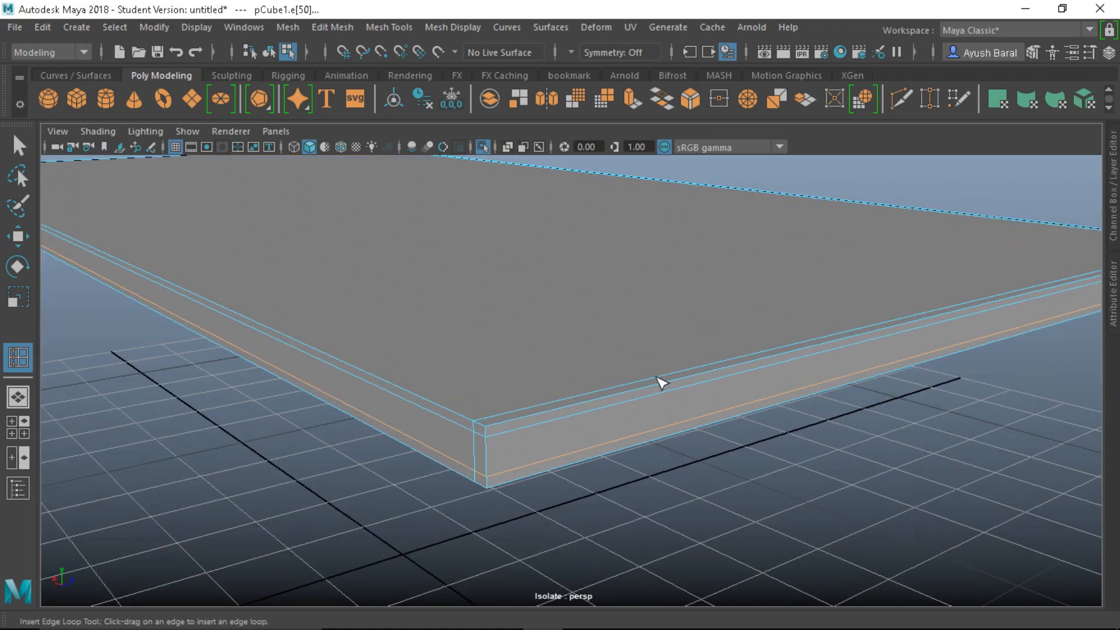
Step: Undo the misplaced loops at the second corner and insert one edge loop close to the slab's other long edge
{"action": "left_click", "coordinate": [502, 427]}
{"action": "left_click", "coordinate": [493, 425]}
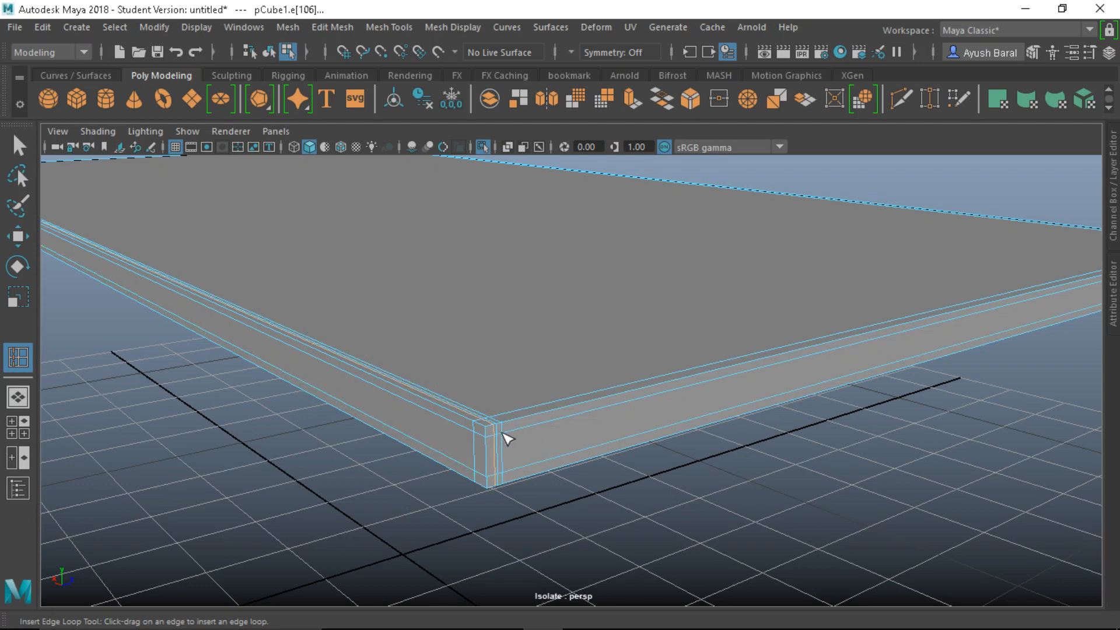
{"action": "key", "text": "ctrl+z"}
{"action": "key", "text": "ctrl+z"}
{"action": "key", "text": "ctrl+z"}
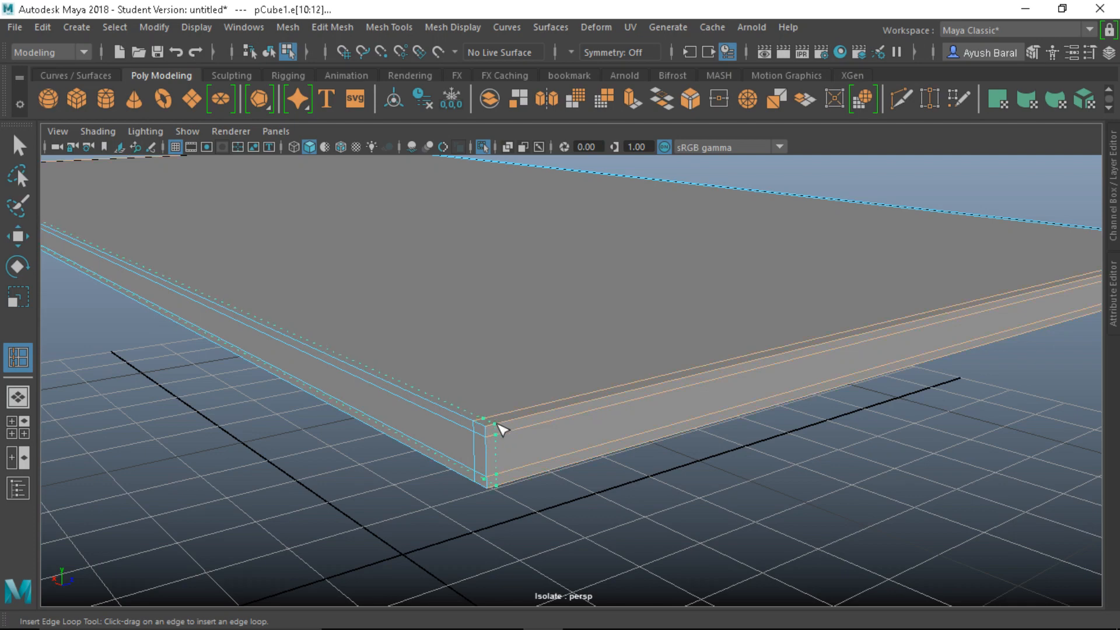
Step: Insert an edge loop close to the slab's remaining short edge at the far end
{"action": "left_click_drag", "start_coordinate": [548, 509], "coordinate": [557, 429], "text": "alt"}
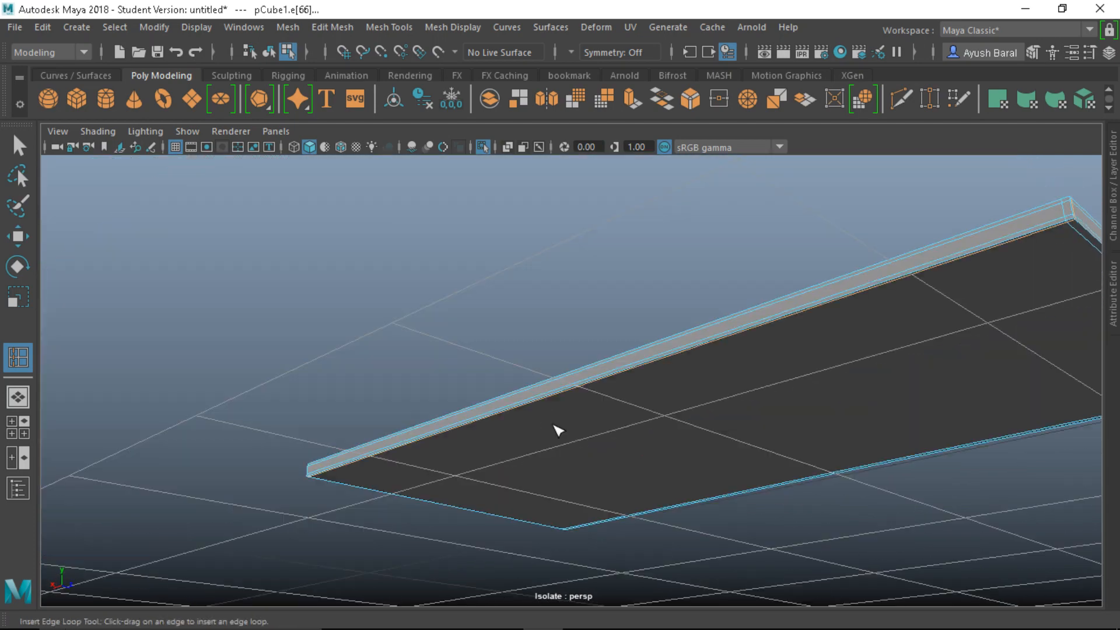
{"action": "right_click_drag", "start_coordinate": [757, 413], "coordinate": [618, 474], "text": "alt"}
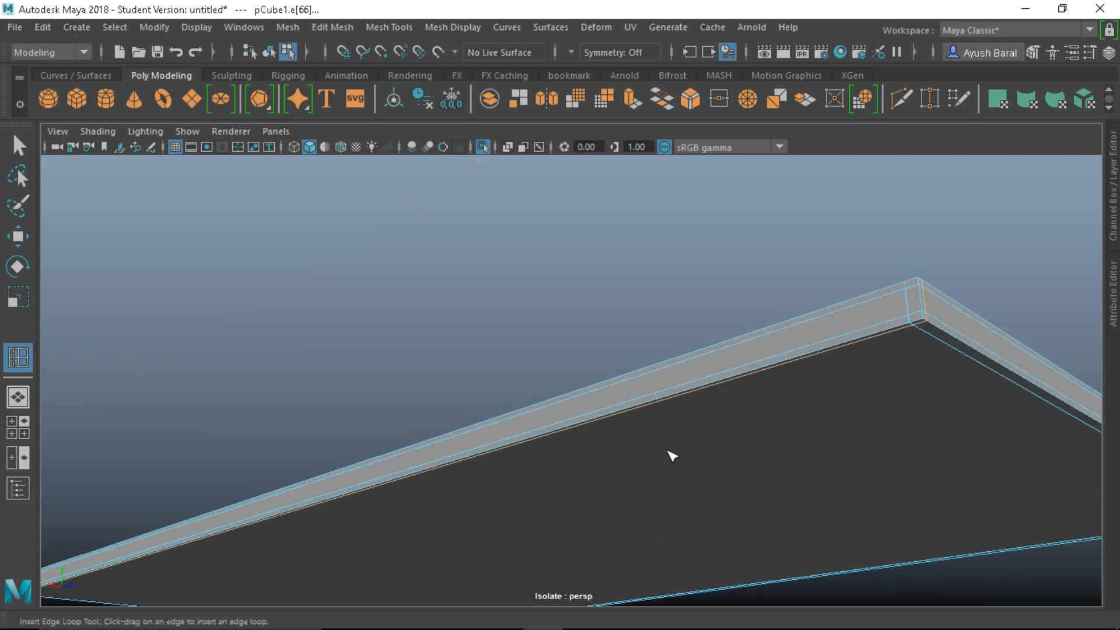
{"action": "scroll", "coordinate": [688, 383], "scroll_direction": "down", "scroll_amount": 3}
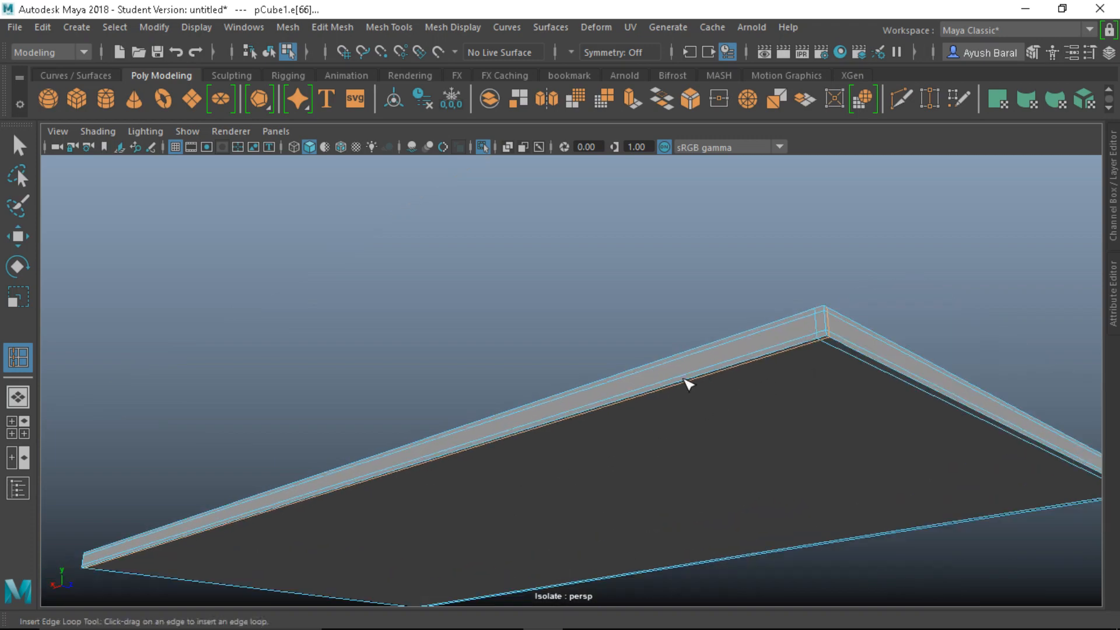
{"action": "left_click_drag", "start_coordinate": [320, 412], "coordinate": [569, 452], "text": "alt"}
{"action": "middle_click_drag", "start_coordinate": [569, 452], "coordinate": [923, 399], "text": "alt"}
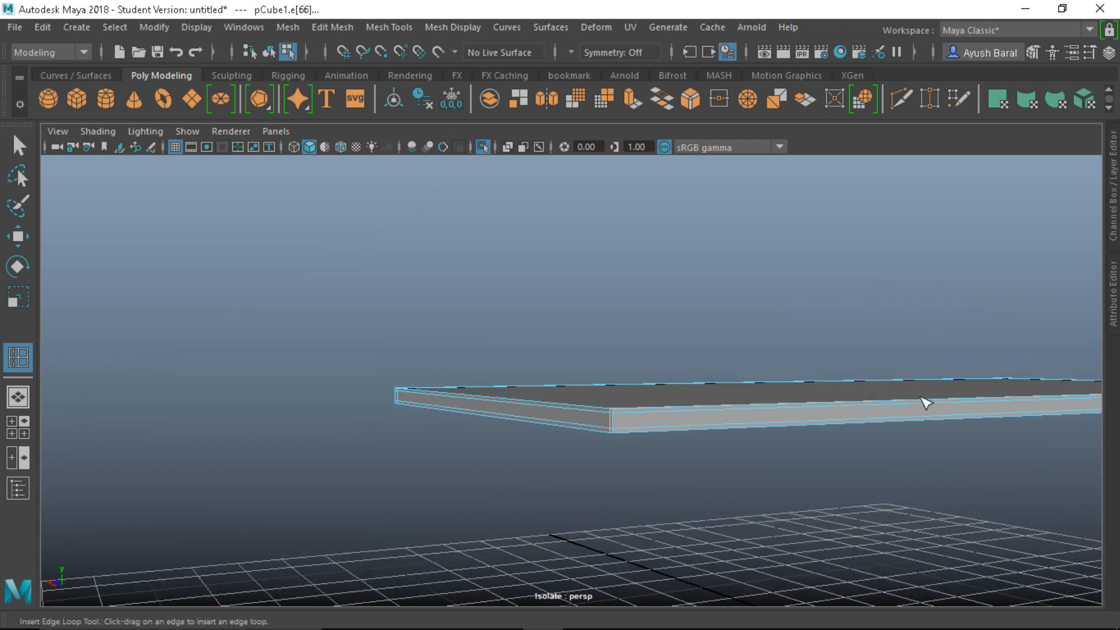
{"action": "left_click_drag", "start_coordinate": [923, 399], "coordinate": [892, 446], "text": "alt"}
{"action": "scroll", "coordinate": [747, 468], "scroll_direction": "up", "scroll_amount": 5}
{"action": "right_click_drag", "start_coordinate": [753, 475], "coordinate": [612, 477], "text": "alt"}
{"action": "left_click_drag", "start_coordinate": [612, 478], "coordinate": [628, 397], "text": "alt"}
{"action": "left_click_drag", "start_coordinate": [589, 364], "coordinate": [566, 362]}
{"action": "left_click_drag", "start_coordinate": [586, 425], "coordinate": [594, 393], "text": "alt"}
{"action": "left_click_drag", "start_coordinate": [651, 329], "coordinate": [620, 430], "text": "alt"}
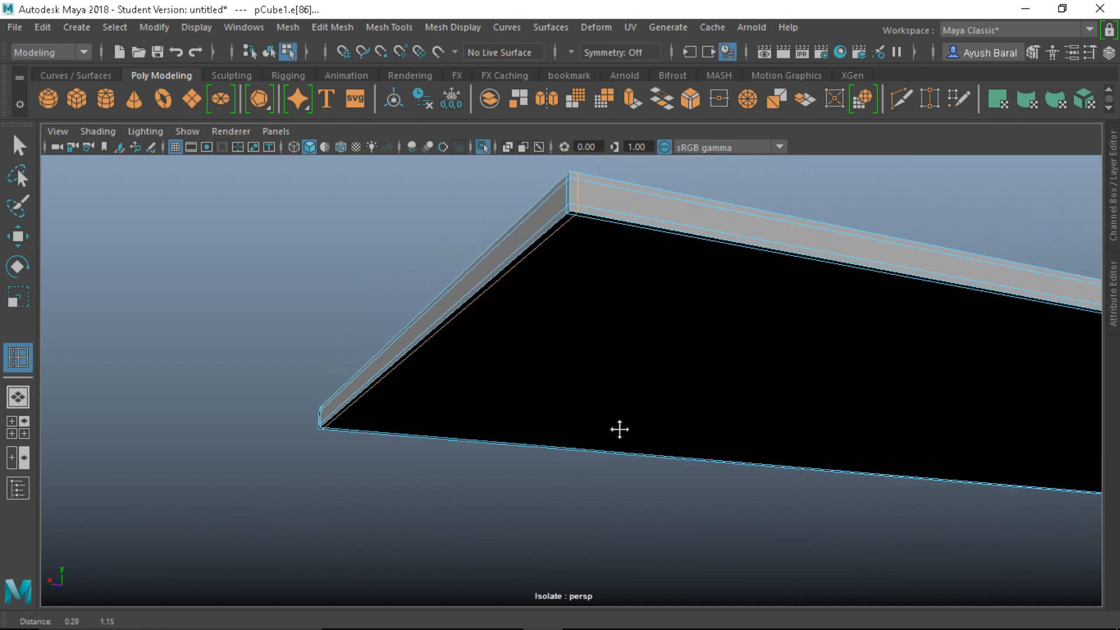
Step: Display the slab in smooth mesh preview, return to object mode and examine its rounded edges with nothing selected
{"action": "left_click_drag", "start_coordinate": [525, 430], "coordinate": [725, 473], "text": "alt"}
{"action": "key", "text": "2"}
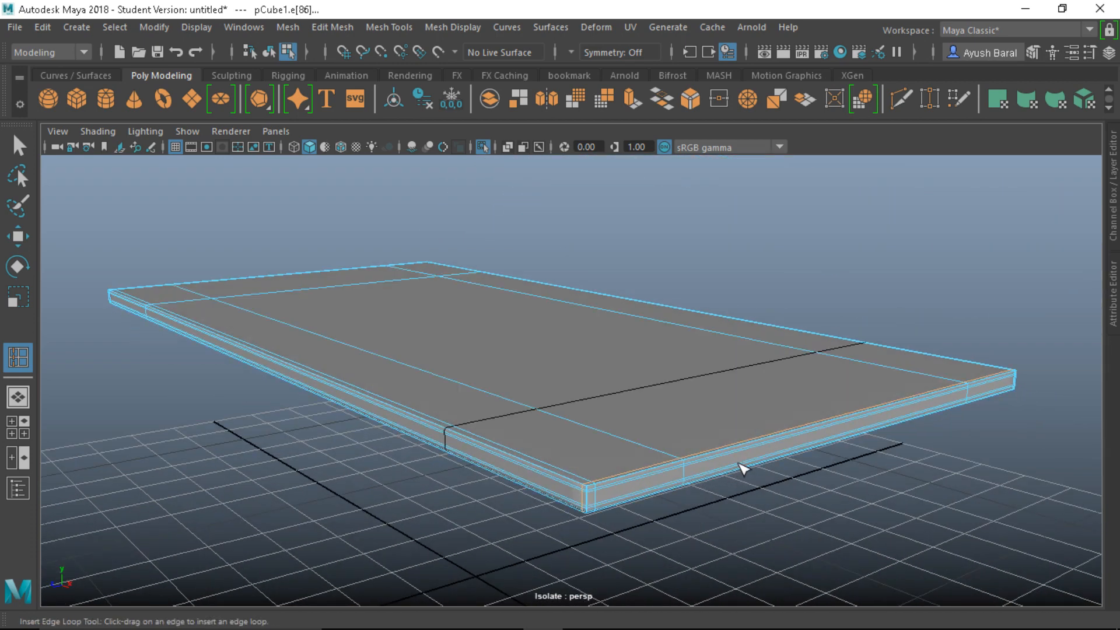
{"action": "key", "text": "3"}
{"action": "key", "text": "q"}
{"action": "right_click_drag", "start_coordinate": [638, 306], "coordinate": [721, 116]}
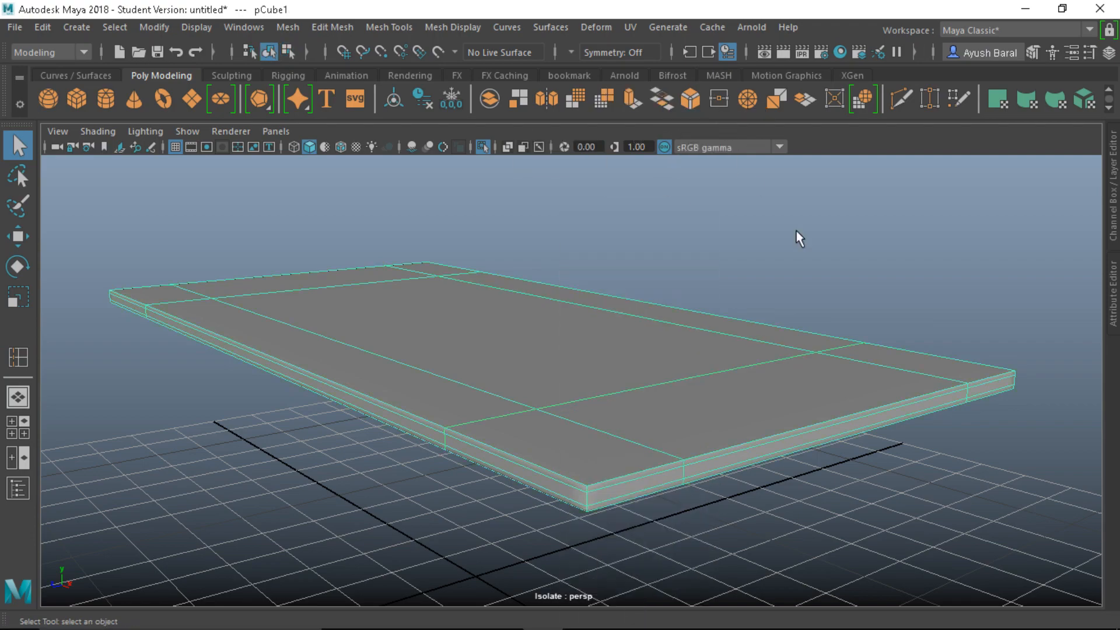
{"action": "left_click", "coordinate": [796, 233]}
{"action": "scroll", "coordinate": [736, 284], "scroll_direction": "down", "scroll_amount": 5}
{"action": "left_click_drag", "start_coordinate": [739, 290], "coordinate": [445, 401], "text": "alt"}
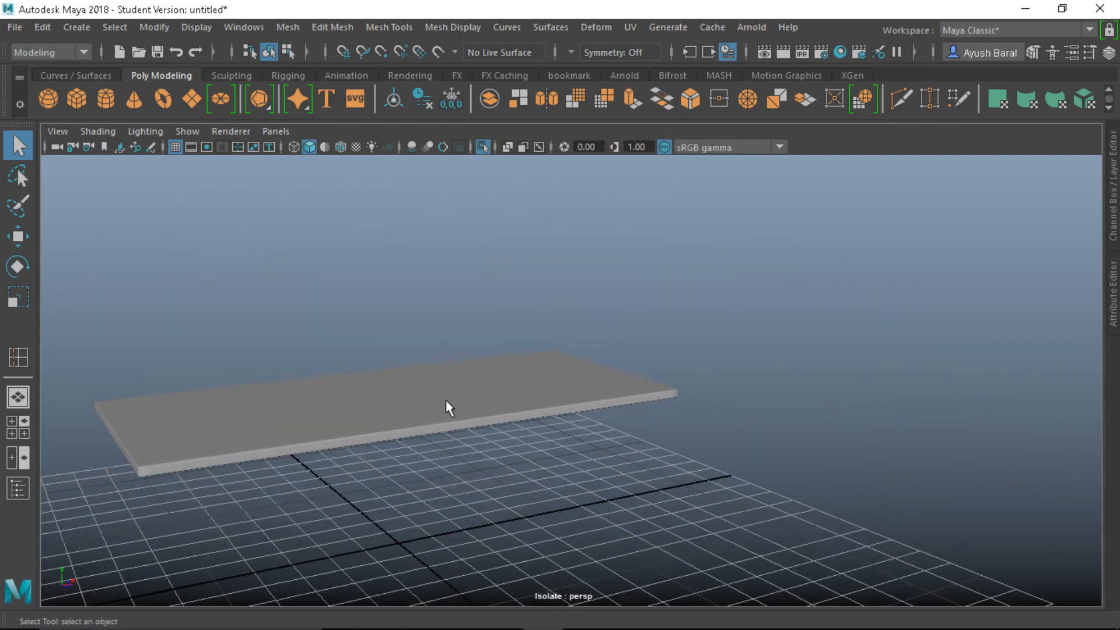
{"action": "left_click_drag", "start_coordinate": [529, 414], "coordinate": [752, 438], "text": "alt"}
{"action": "scroll", "coordinate": [421, 436], "scroll_direction": "down", "scroll_amount": 5}
Step: Select the slab and rename it bottom_wood
{"action": "left_click", "coordinate": [422, 437]}
{"action": "left_click_drag", "start_coordinate": [546, 462], "coordinate": [512, 460], "text": "alt"}
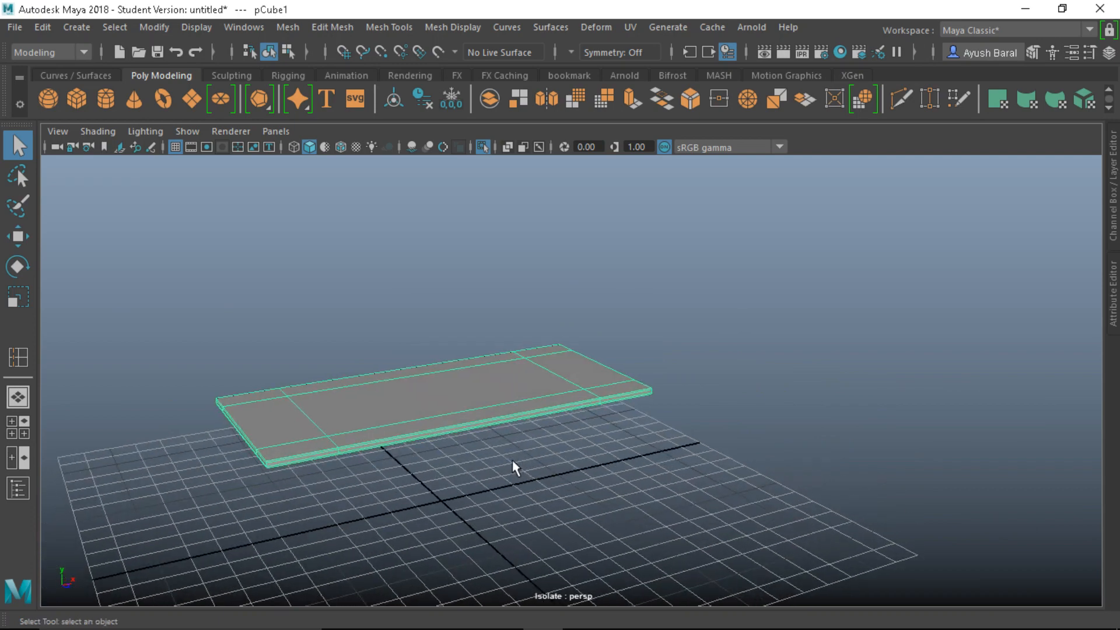
{"action": "left_click", "coordinate": [1113, 188]}
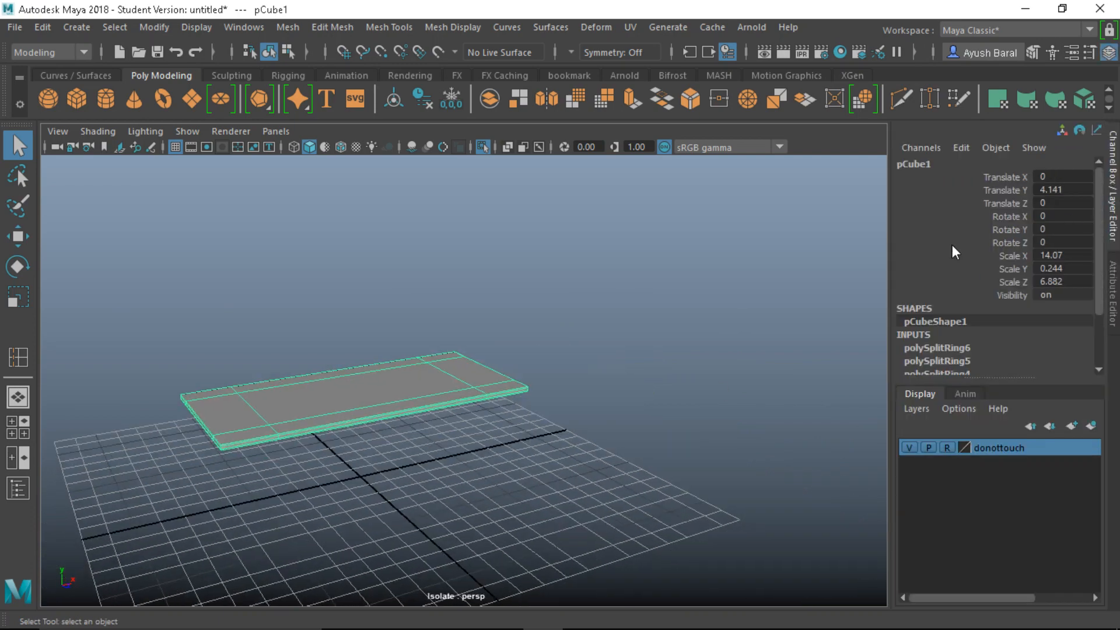
{"action": "double_click", "coordinate": [912, 165]}
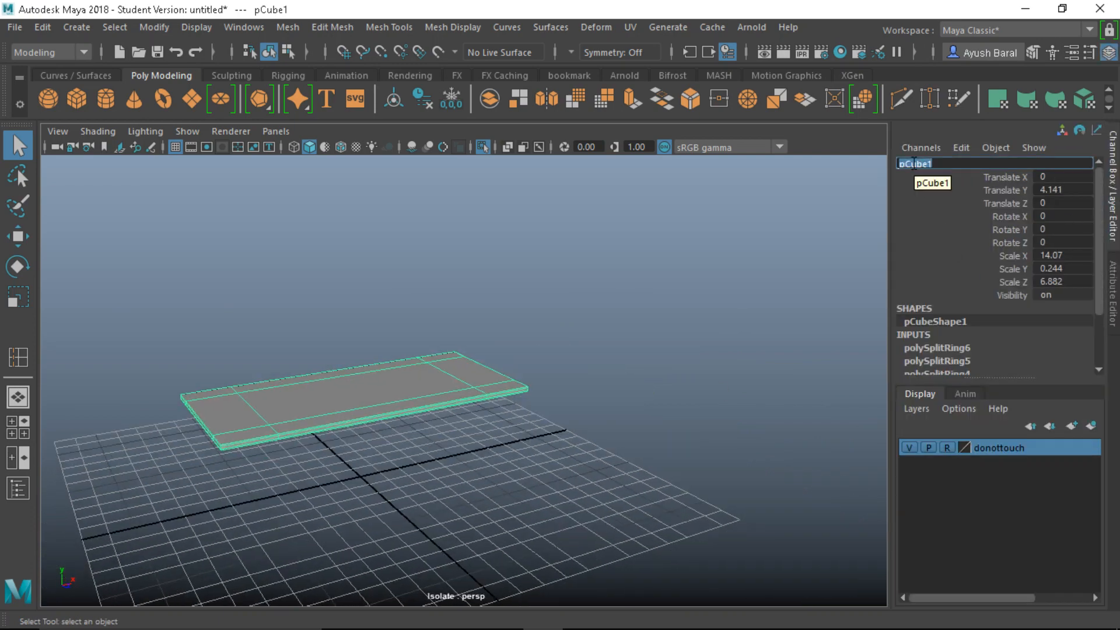
{"action": "type", "text": "bl"}
{"action": "type", "text": "ttom wood"}
{"action": "key", "text": "Return"}
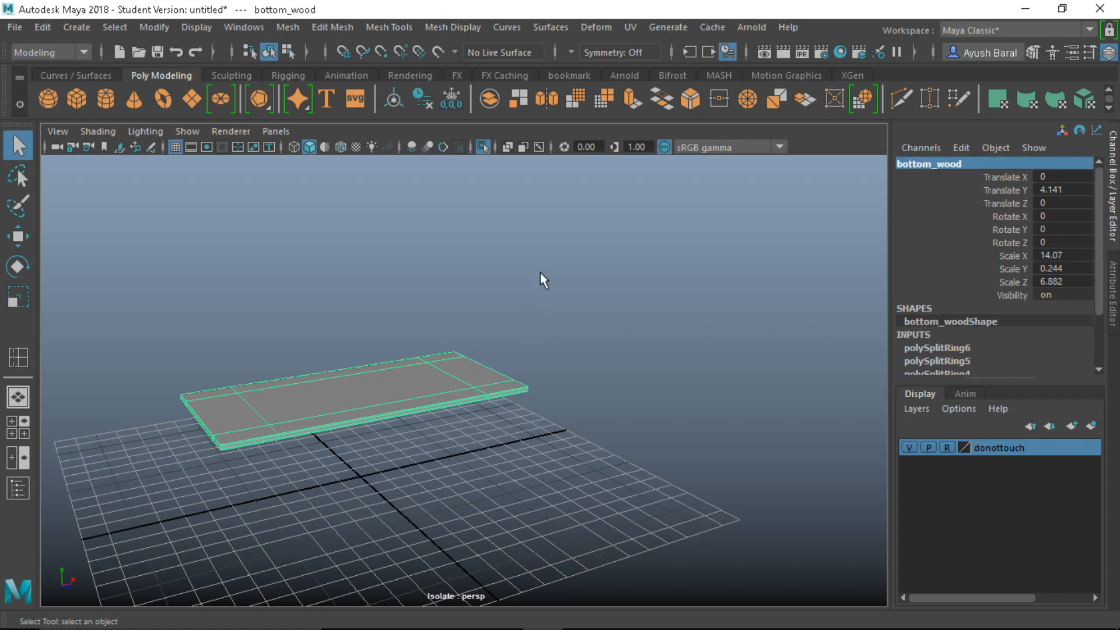
Step: Freeze the transformations of bottom_wood and delete its construction history
{"action": "left_click", "coordinate": [441, 99]}
{"action": "left_click_drag", "start_coordinate": [527, 214], "coordinate": [516, 292], "text": "alt"}
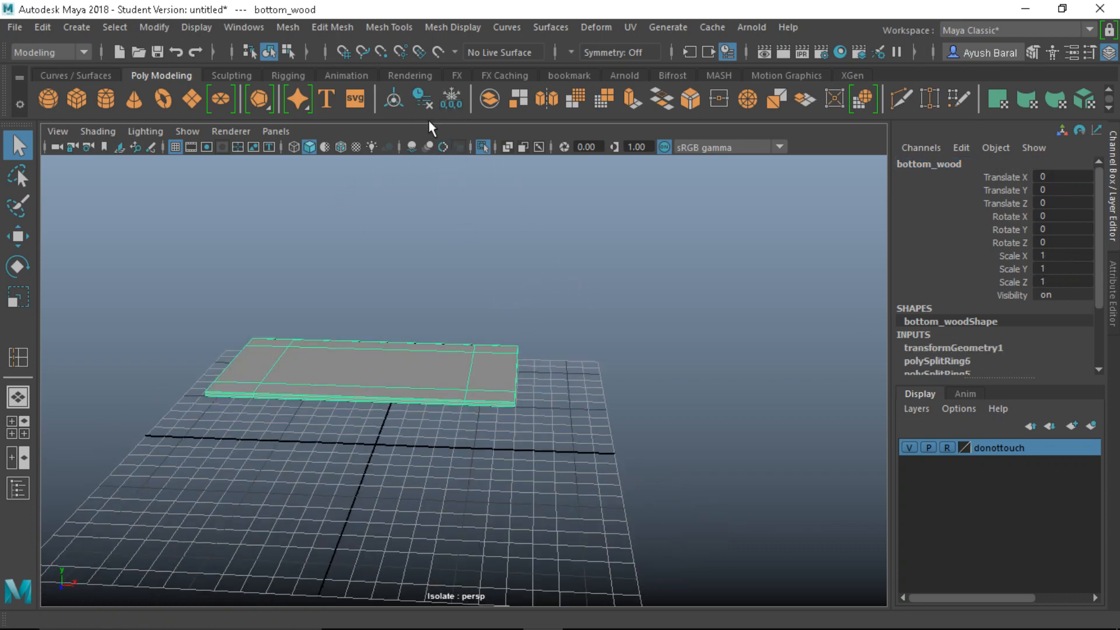
{"action": "left_click", "coordinate": [419, 95]}
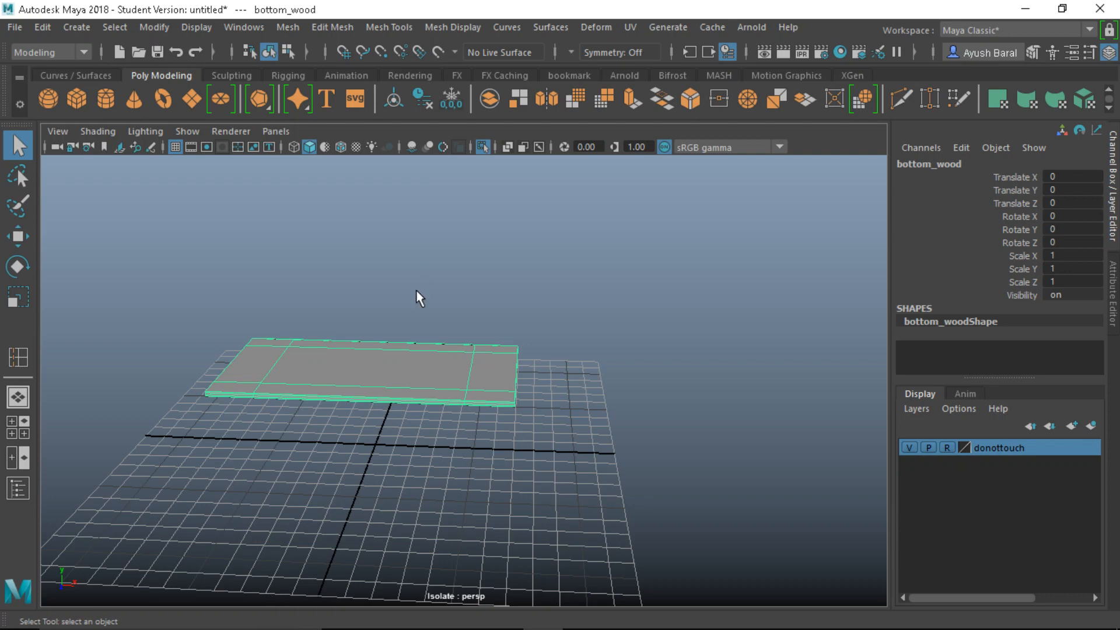
Step: Convert the slab's smooth mesh preview to polygons, then delete the resulting mesh's construction history and deselect it
{"action": "left_click", "coordinate": [152, 27]}
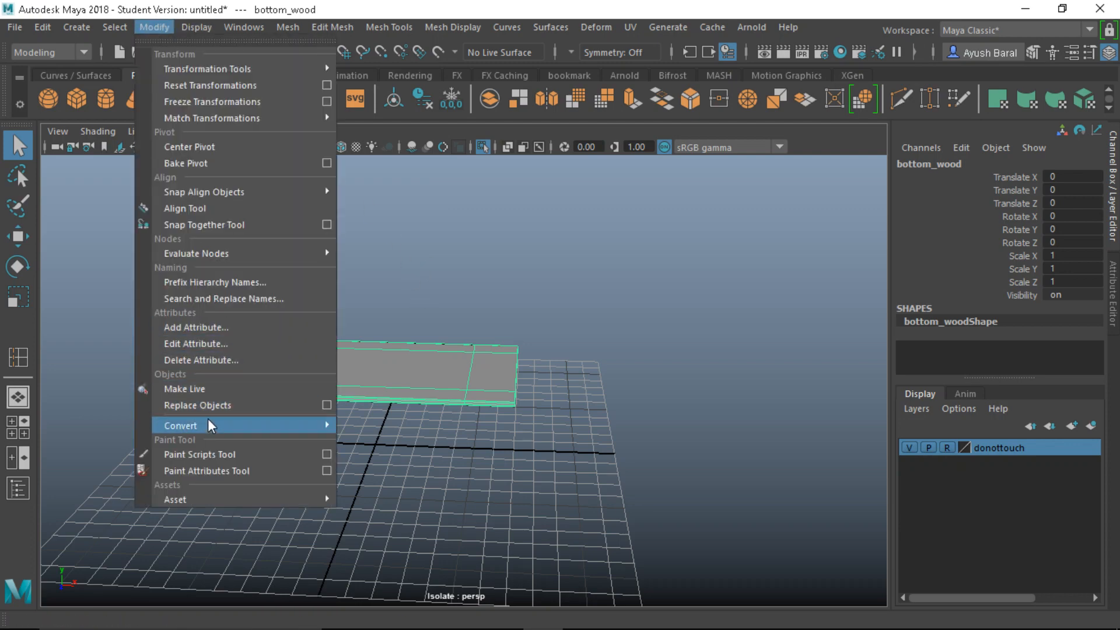
{"action": "mouse_move", "coordinate": [208, 420]}
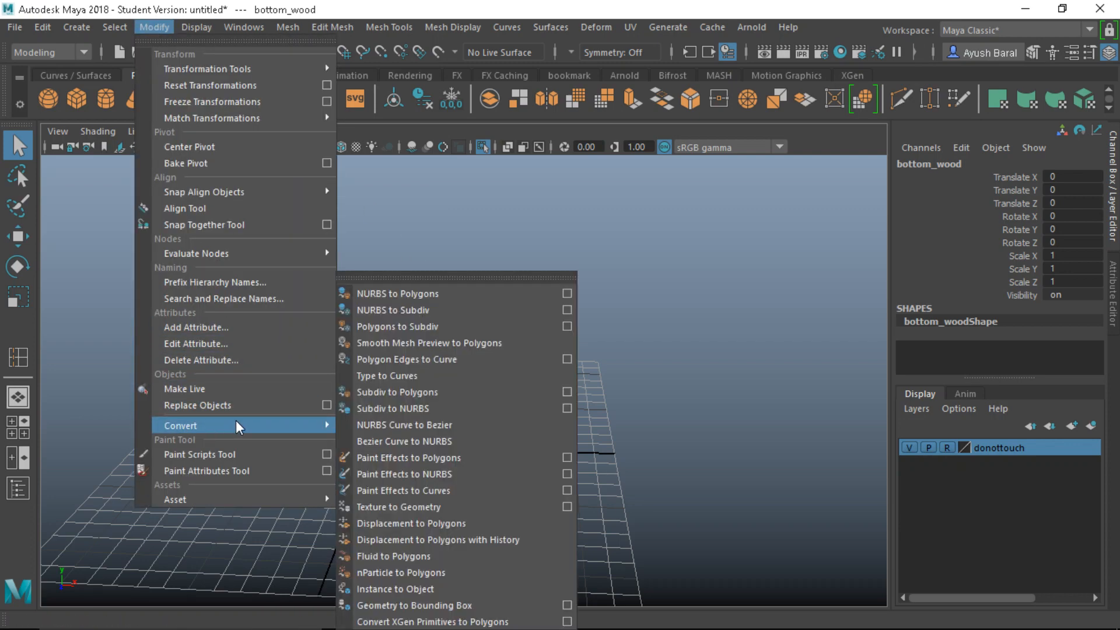
{"action": "left_click", "coordinate": [417, 343]}
{"action": "left_click", "coordinate": [583, 310]}
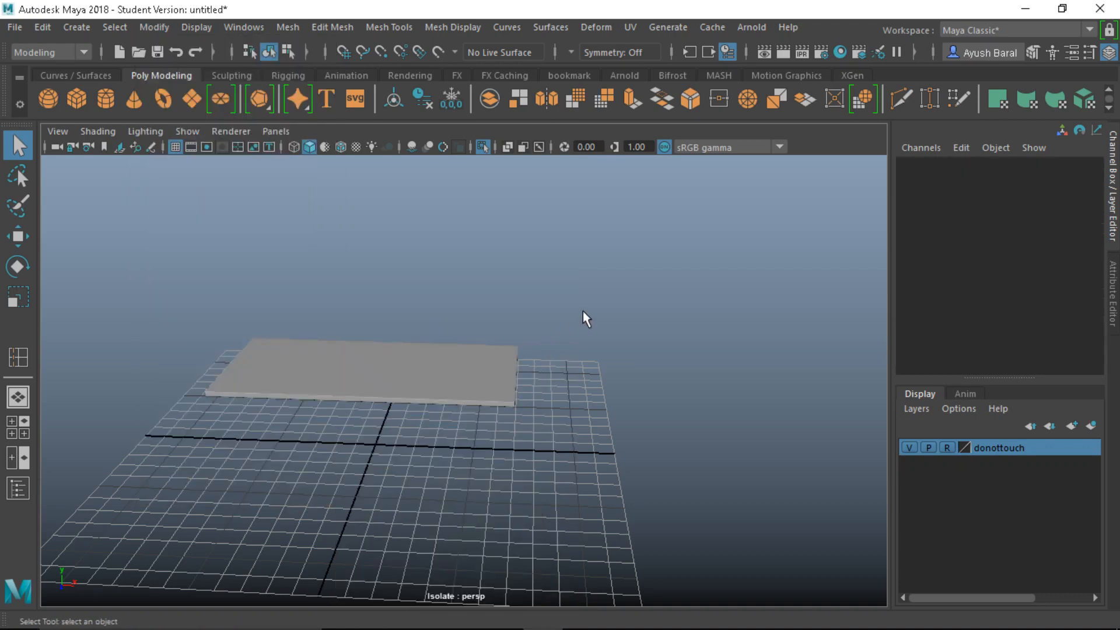
{"action": "left_click_drag", "start_coordinate": [582, 310], "coordinate": [387, 424]}
{"action": "left_click", "coordinate": [430, 99]}
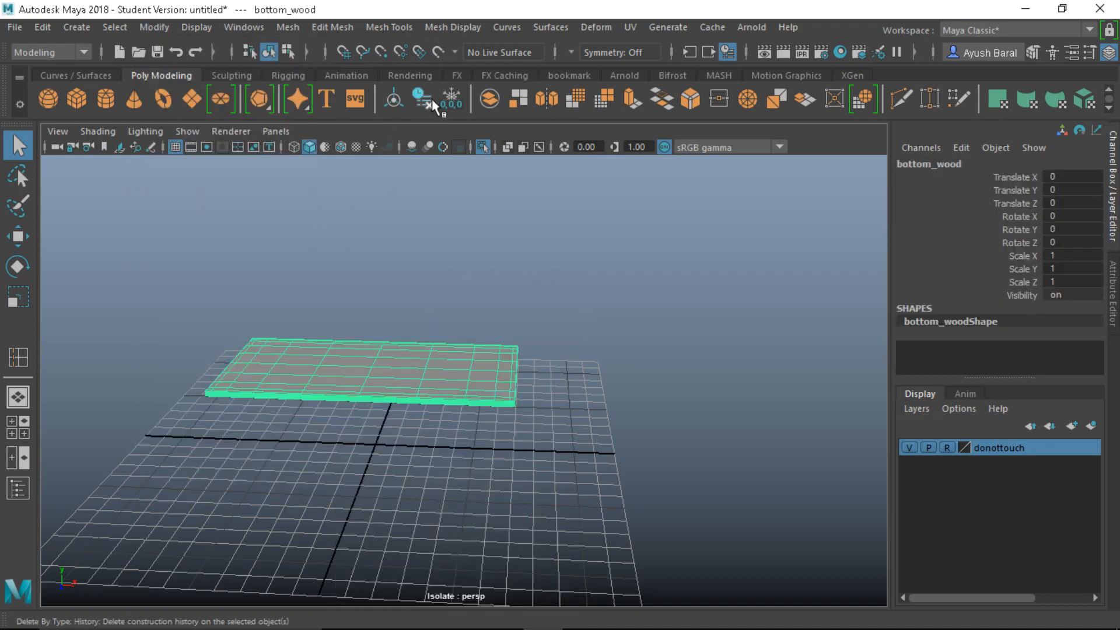
{"action": "left_click", "coordinate": [593, 293]}
{"action": "left_click_drag", "start_coordinate": [593, 294], "coordinate": [421, 429], "text": "alt"}
{"action": "middle_click_drag", "start_coordinate": [426, 370], "coordinate": [521, 387], "text": "alt"}
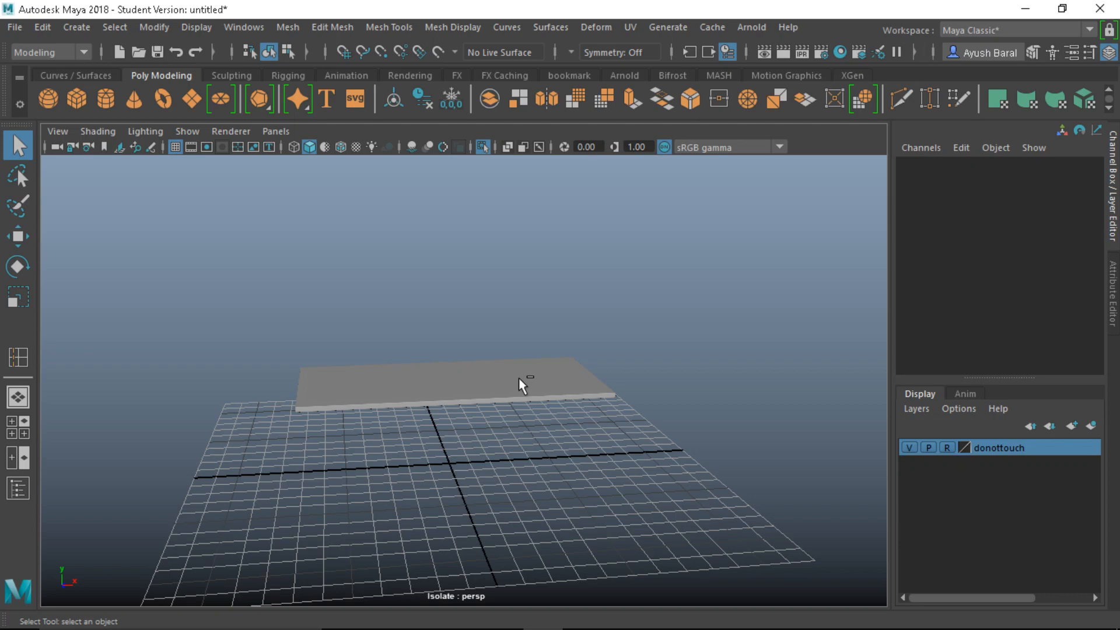
Step: Save the scene as a Maya ASCII file named model in the project's scenes folder
{"action": "key", "text": "ctrl+s"}
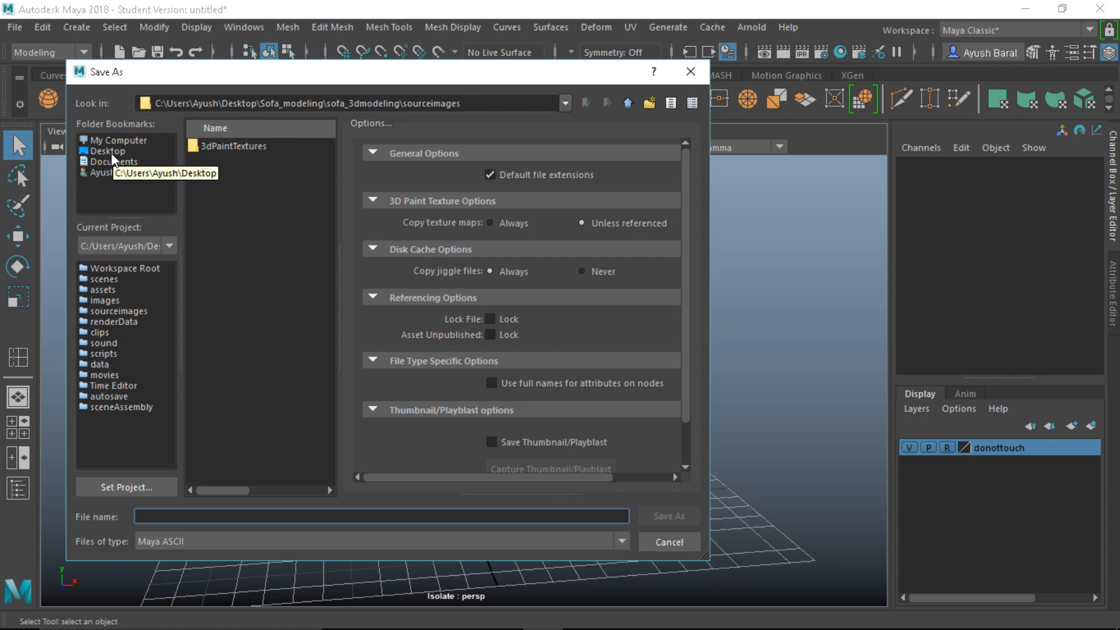
{"action": "left_click", "coordinate": [627, 104]}
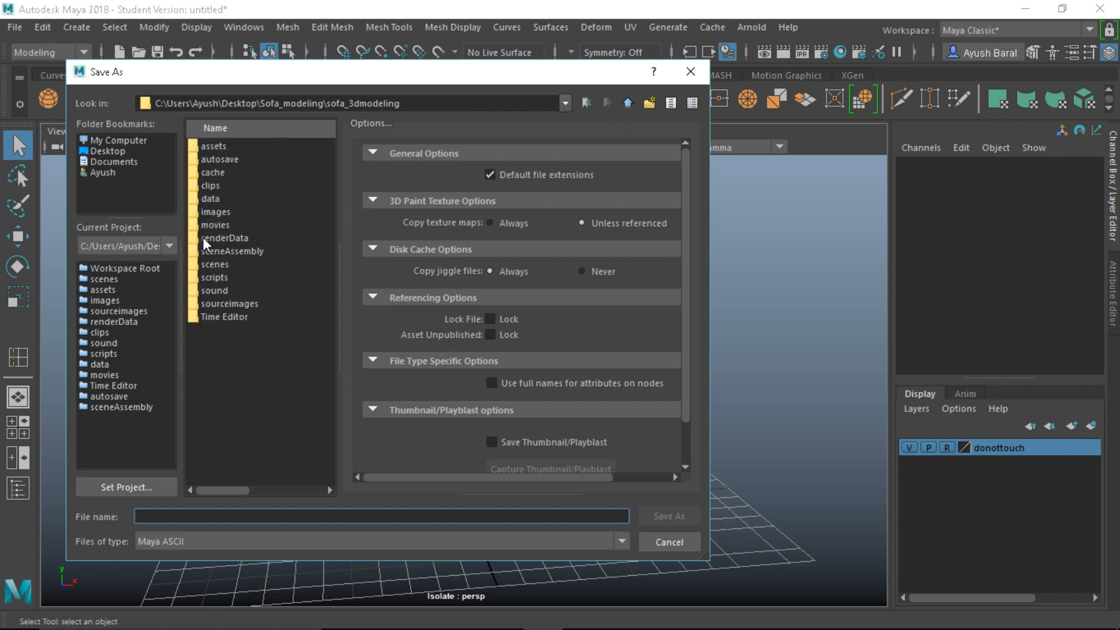
{"action": "double_click", "coordinate": [215, 266]}
{"action": "left_click", "coordinate": [256, 517]}
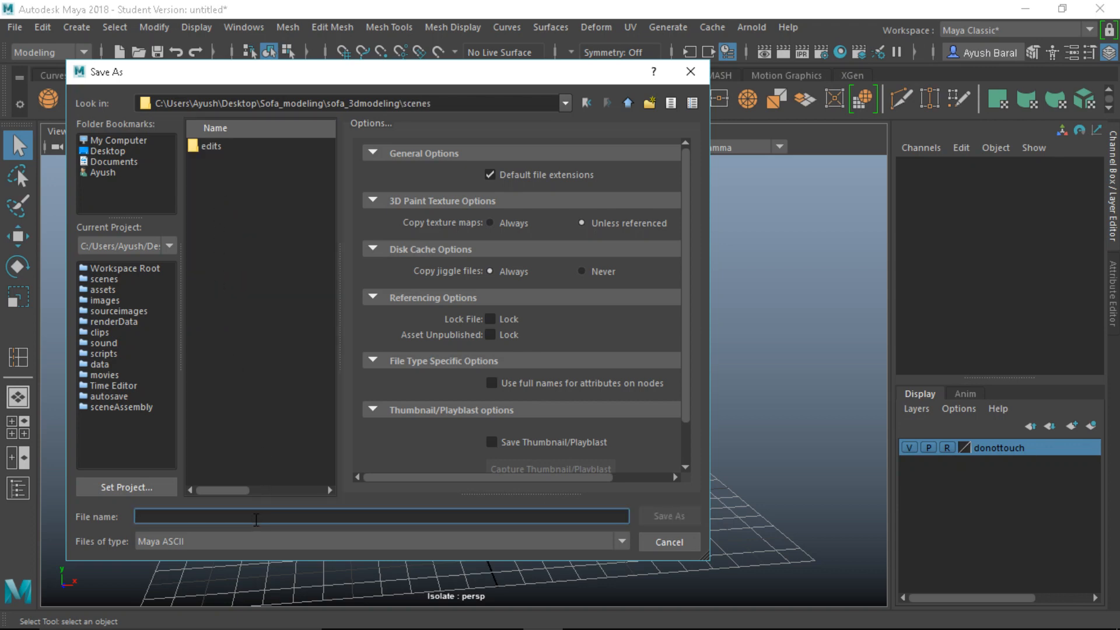
{"action": "type", "text": "md"}
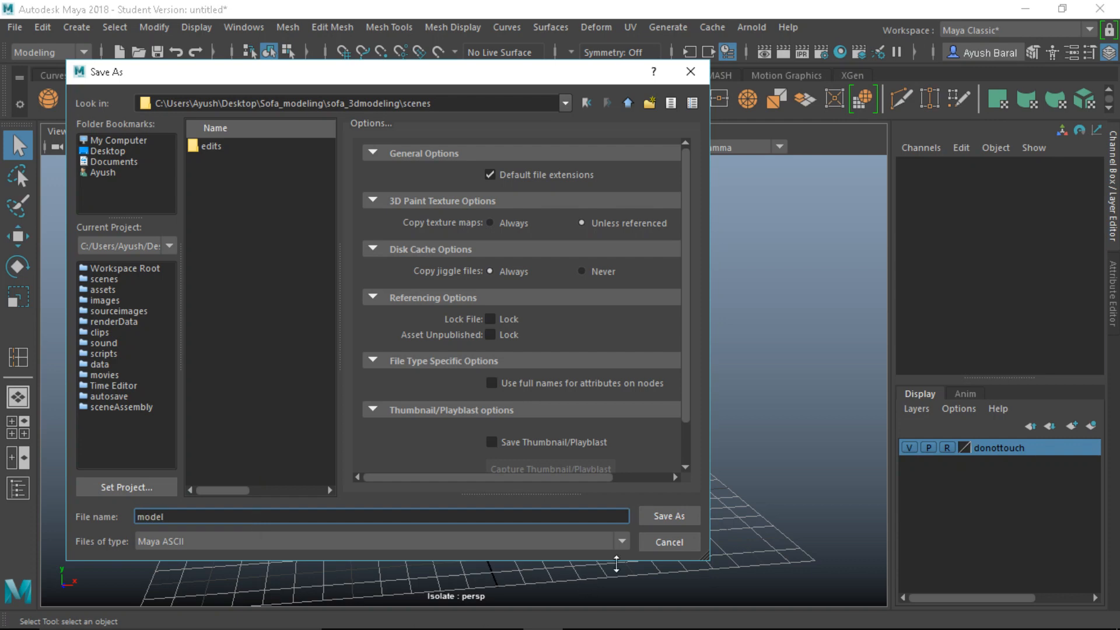
{"action": "left_click", "coordinate": [649, 519]}
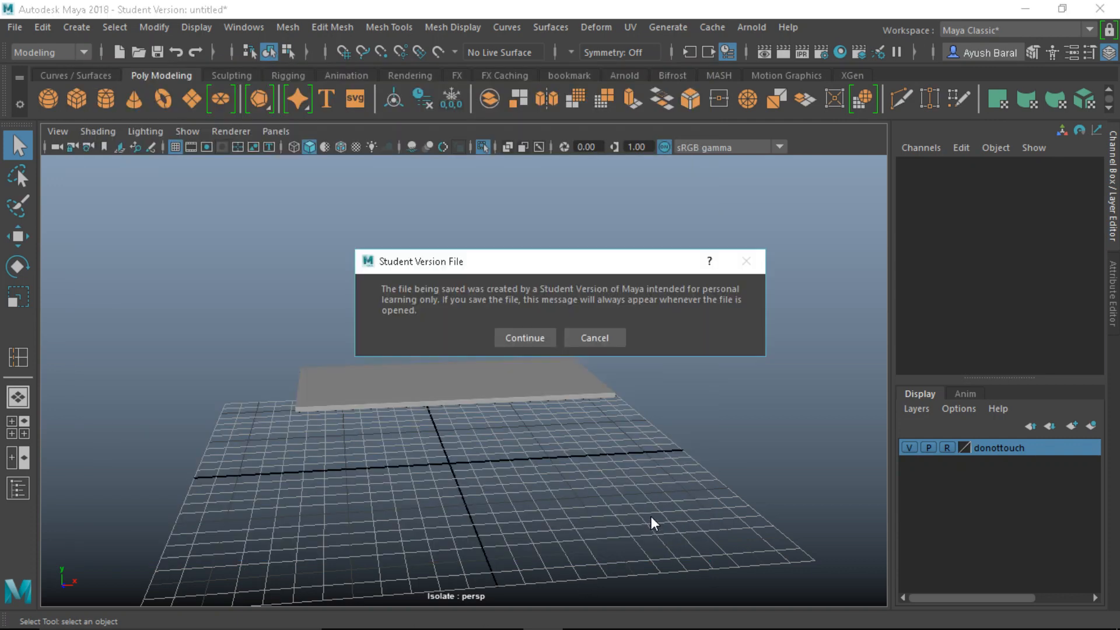
{"action": "left_click", "coordinate": [528, 337]}
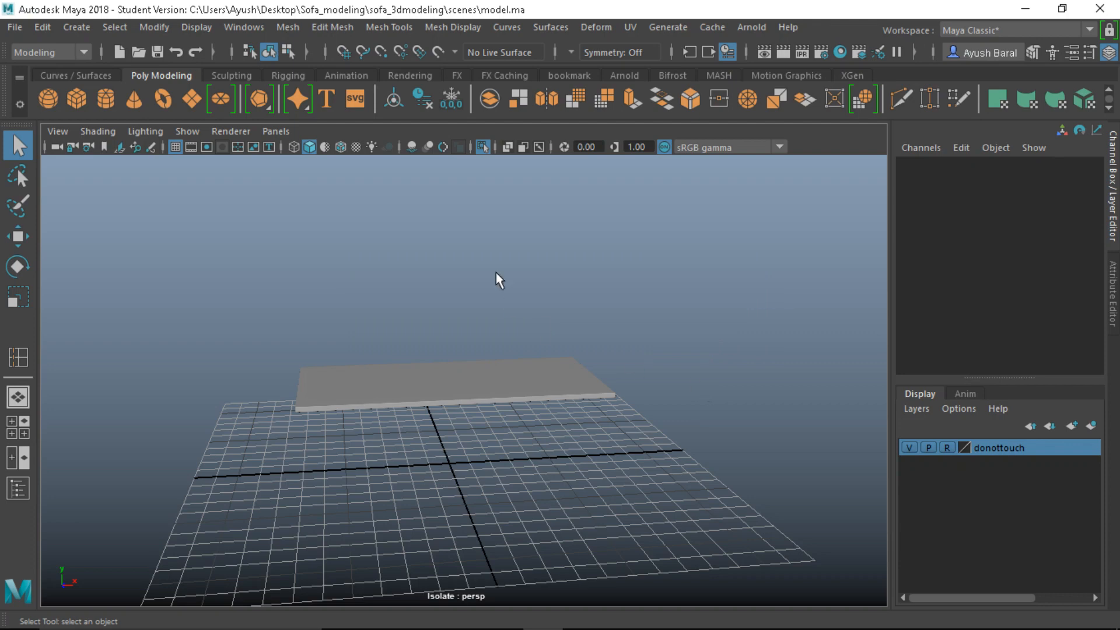
Step: Turn off the slab's isolation and compare the whole sofa model with the reference image
{"action": "left_click", "coordinate": [482, 147]}
{"action": "left_click_drag", "start_coordinate": [622, 354], "coordinate": [704, 335], "text": "alt"}
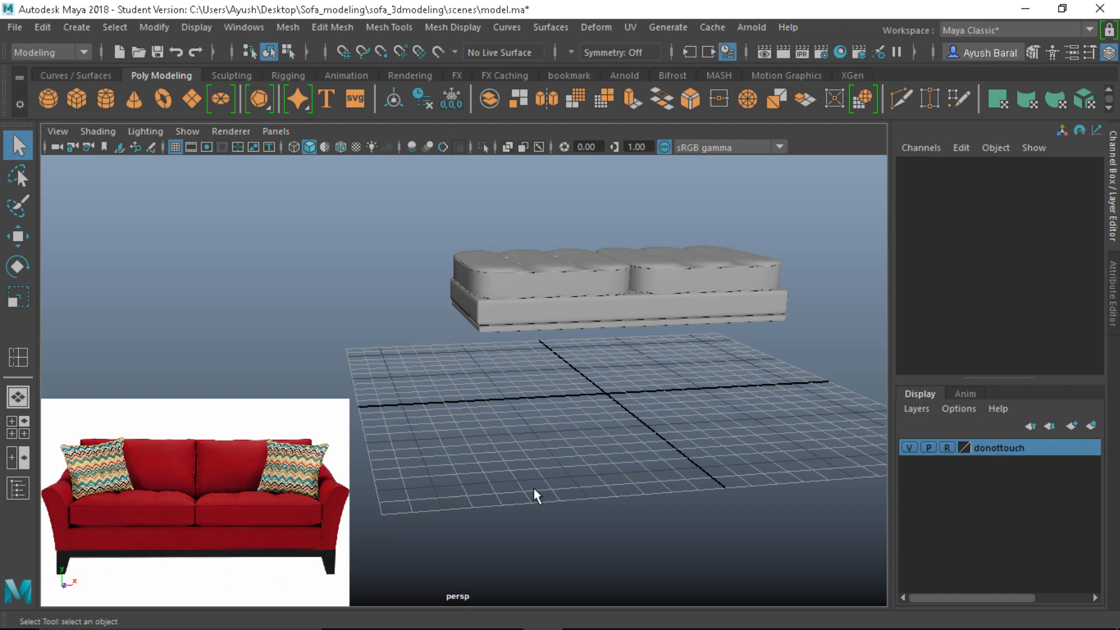
{"action": "left_click_drag", "start_coordinate": [535, 463], "coordinate": [464, 410], "text": "alt"}
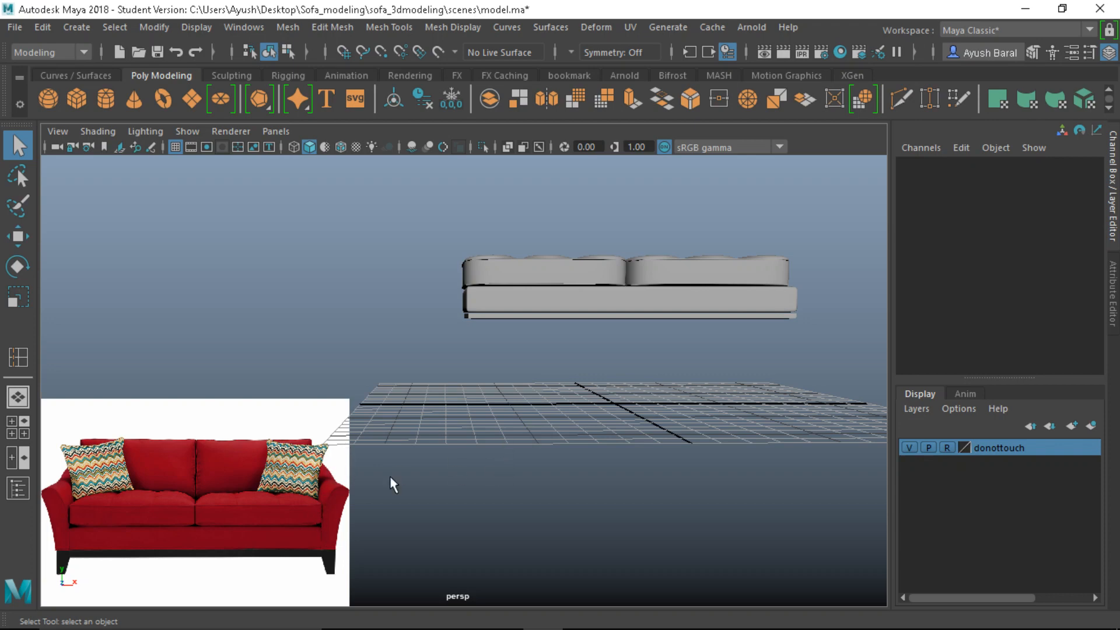
{"action": "left_click_drag", "start_coordinate": [571, 379], "coordinate": [604, 387], "text": "alt"}
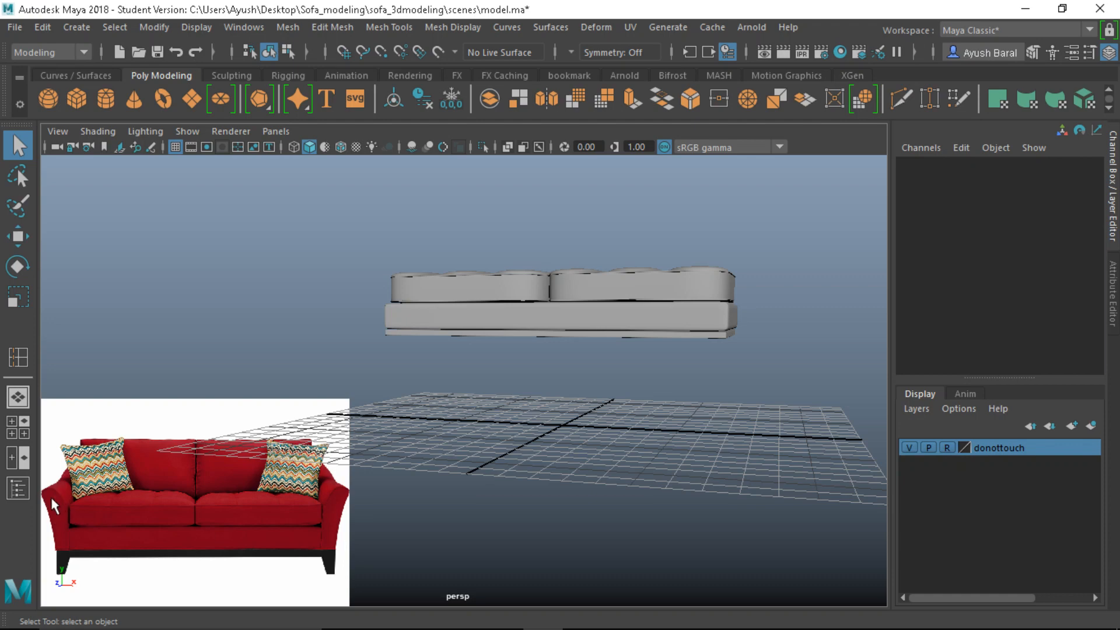
{"action": "middle_click_drag", "start_coordinate": [565, 436], "coordinate": [639, 444], "text": "alt"}
Step: Switch to the four-view layout, centre the sofa in the front view and enlarge the front and side views
{"action": "key", "text": "space"}
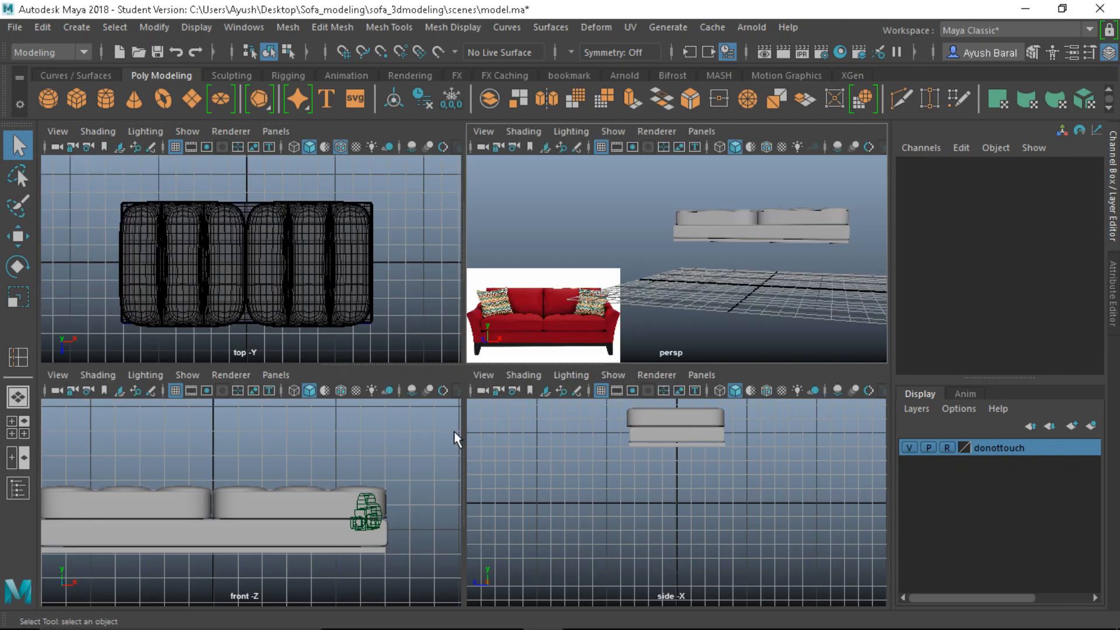
{"action": "middle_click_drag", "start_coordinate": [225, 492], "coordinate": [283, 487], "text": "alt"}
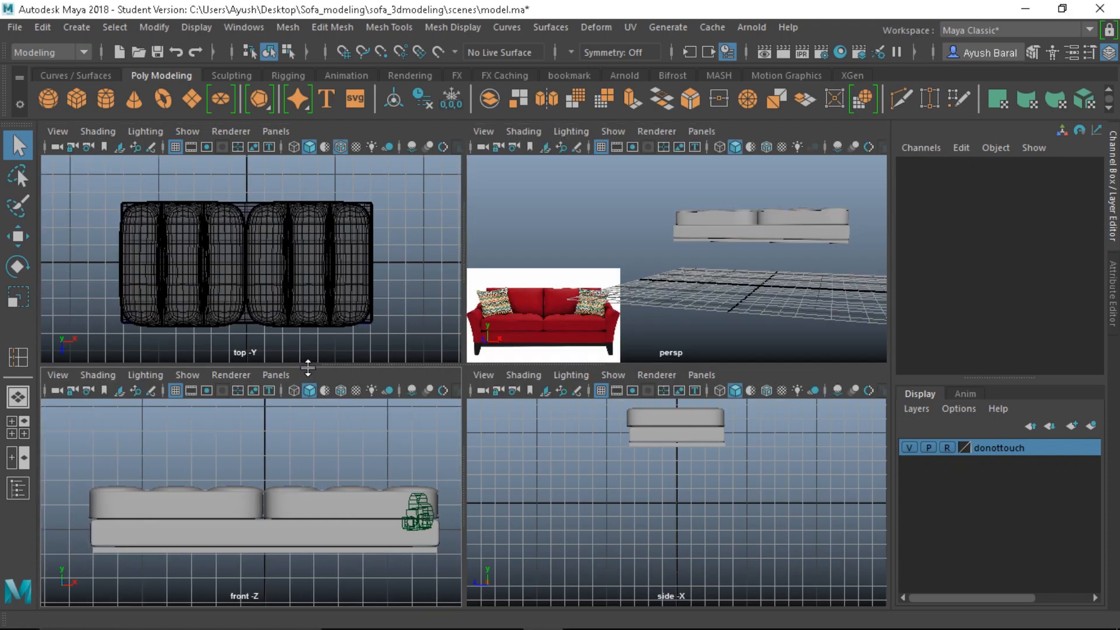
{"action": "left_click_drag", "start_coordinate": [308, 368], "coordinate": [308, 288]}
{"action": "middle_click_drag", "start_coordinate": [684, 270], "coordinate": [704, 264], "text": "alt"}
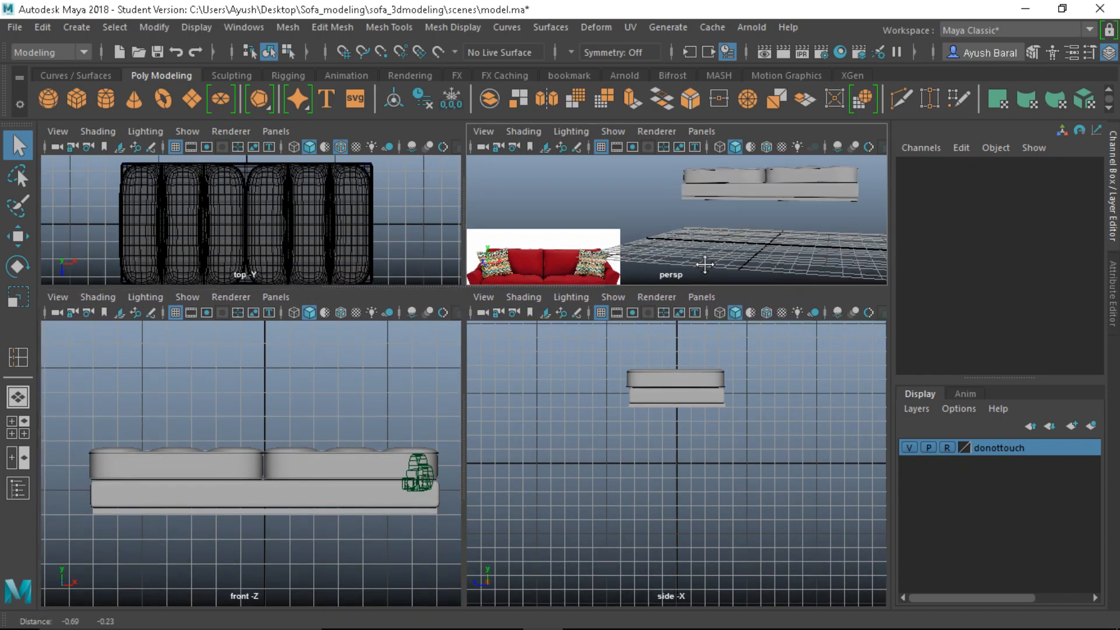
{"action": "scroll", "coordinate": [542, 232], "scroll_direction": "down", "scroll_amount": 3}
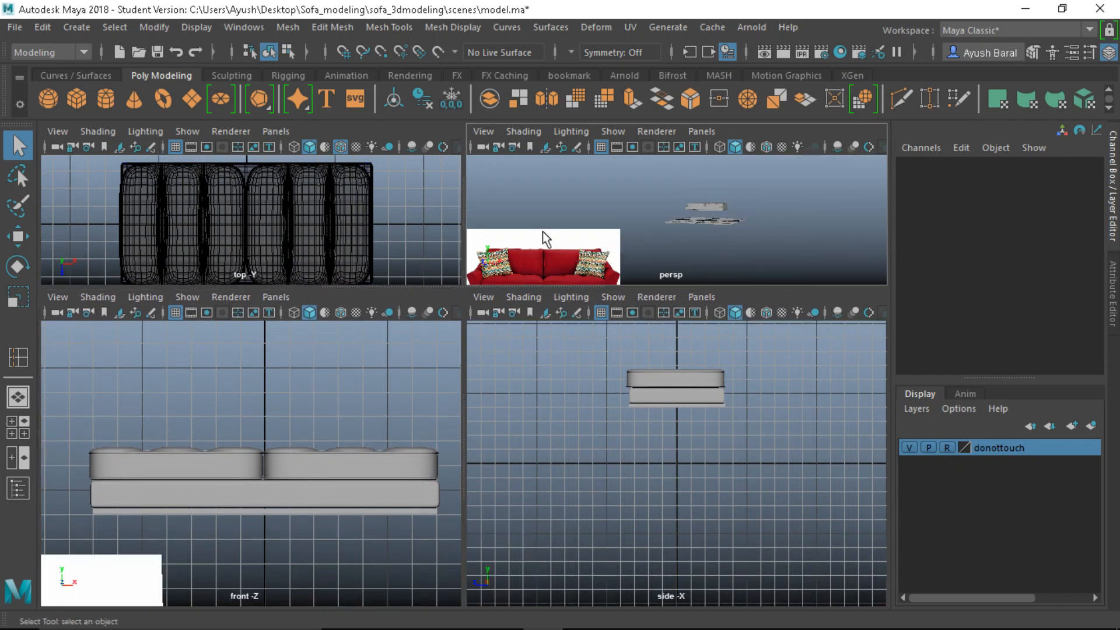
Step: Create a polygon cube at the grid origin as the base for the sofa's armrest
{"action": "scroll", "coordinate": [542, 232], "scroll_direction": "up", "scroll_amount": 4}
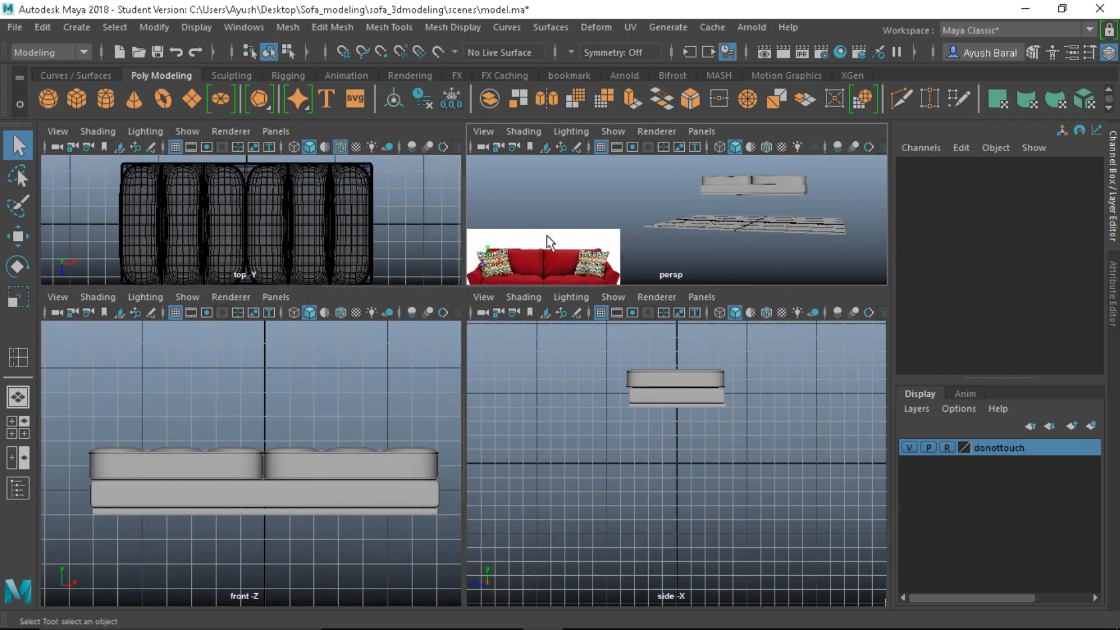
{"action": "key", "text": "space"}
{"action": "left_click_drag", "start_coordinate": [425, 365], "coordinate": [475, 325], "text": "alt"}
{"action": "left_click_drag", "start_coordinate": [485, 403], "coordinate": [470, 370], "text": "alt"}
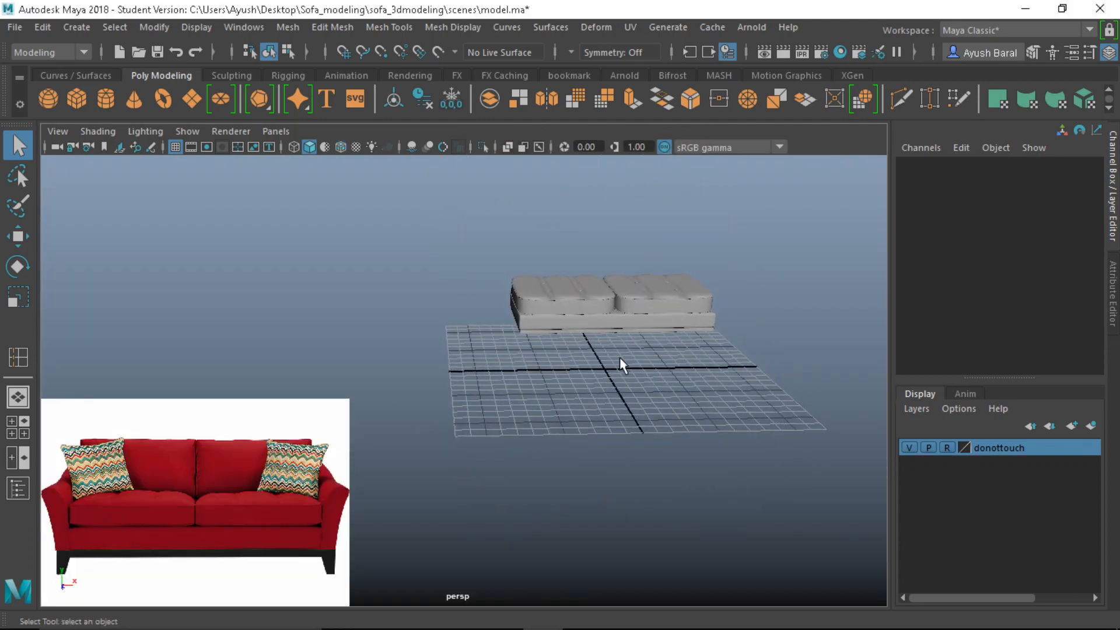
{"action": "left_click_drag", "start_coordinate": [619, 364], "coordinate": [602, 430], "text": "alt"}
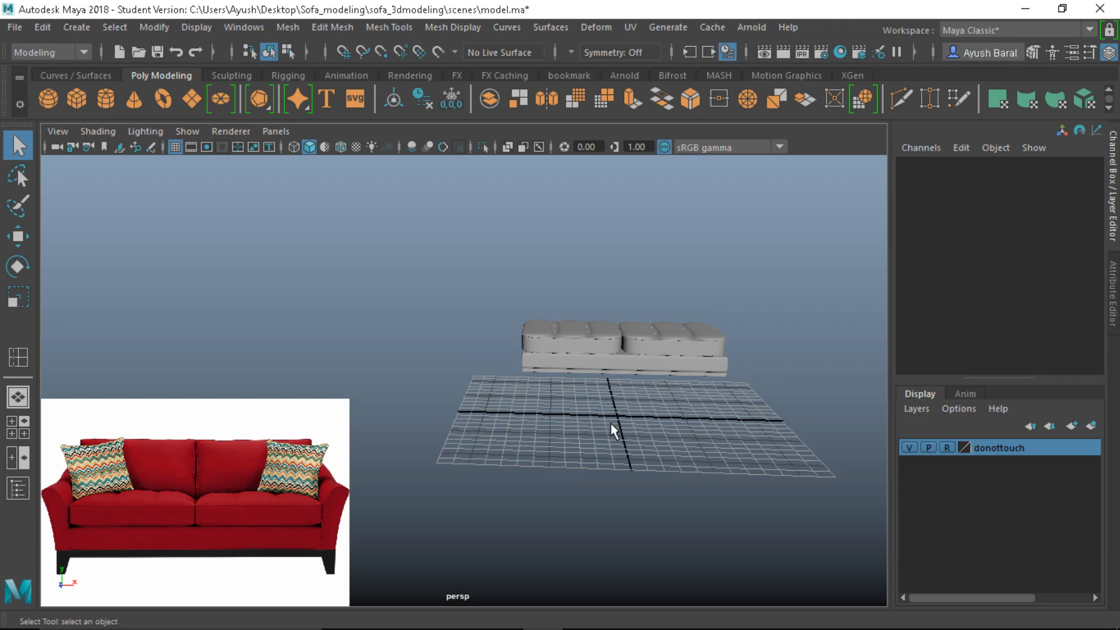
{"action": "left_click", "coordinate": [76, 98]}
{"action": "scroll", "coordinate": [443, 334], "scroll_direction": "up", "scroll_amount": 2}
{"action": "scroll", "coordinate": [517, 350], "scroll_direction": "up", "scroll_amount": 3}
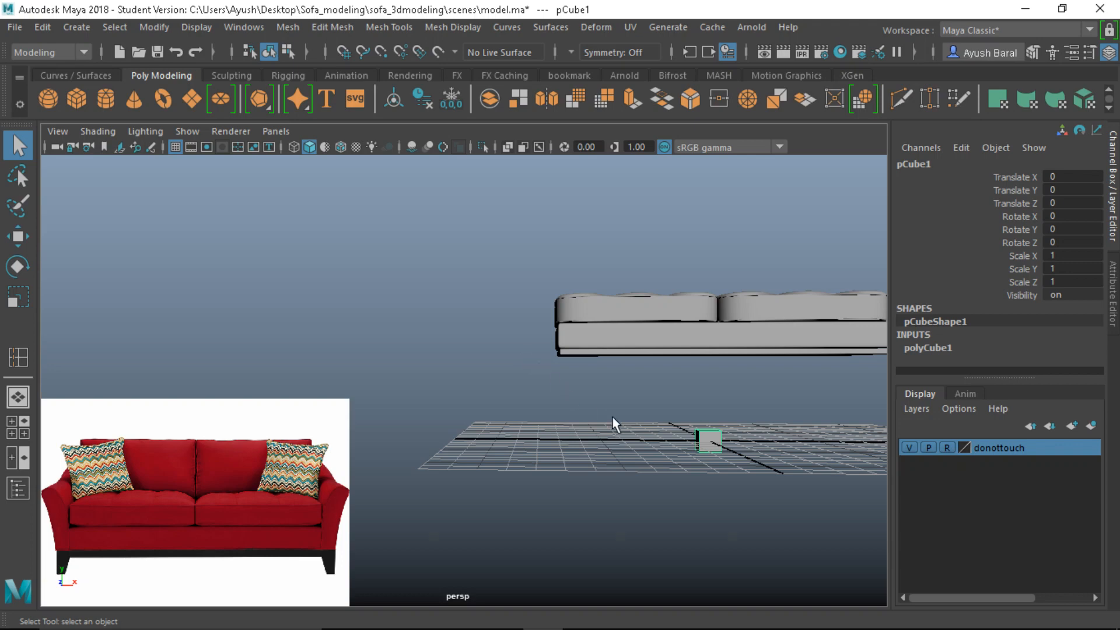
Step: In the front view, move the new cube beside the sofa's left end, at about X -8.05 and Y 5.40
{"action": "key", "text": "space"}
{"action": "key", "text": "space"}
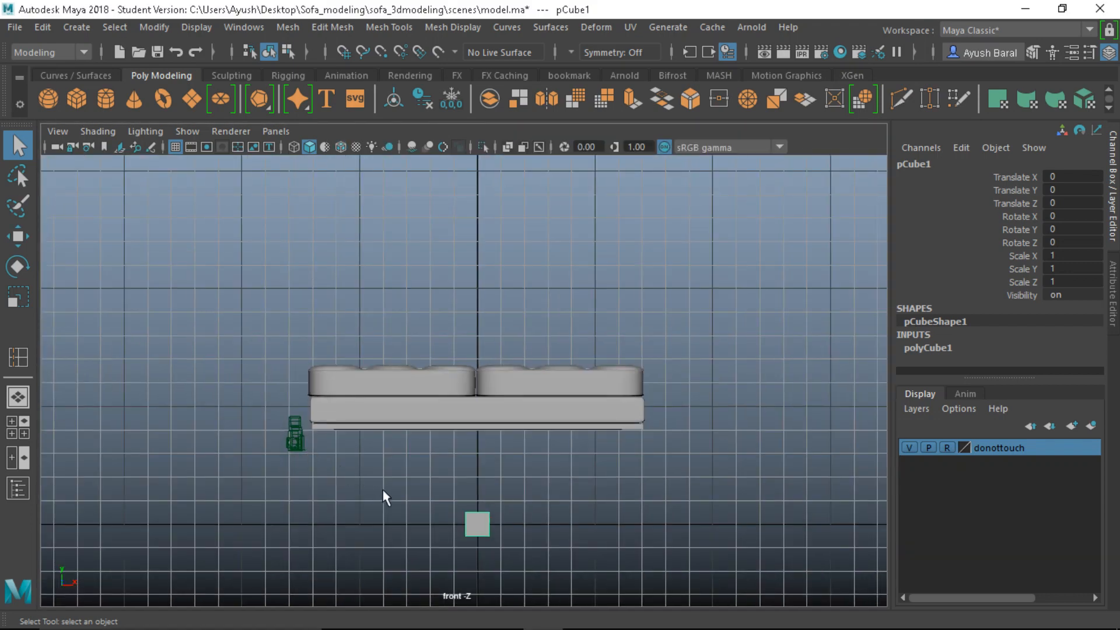
{"action": "key", "text": "w"}
{"action": "left_click_drag", "start_coordinate": [479, 525], "coordinate": [291, 400]}
{"action": "scroll", "coordinate": [291, 402], "scroll_direction": "up", "scroll_amount": 2}
{"action": "scroll", "coordinate": [187, 457], "scroll_direction": "up", "scroll_amount": 1}
{"action": "middle_click_drag", "start_coordinate": [187, 457], "coordinate": [328, 487], "text": "alt"}
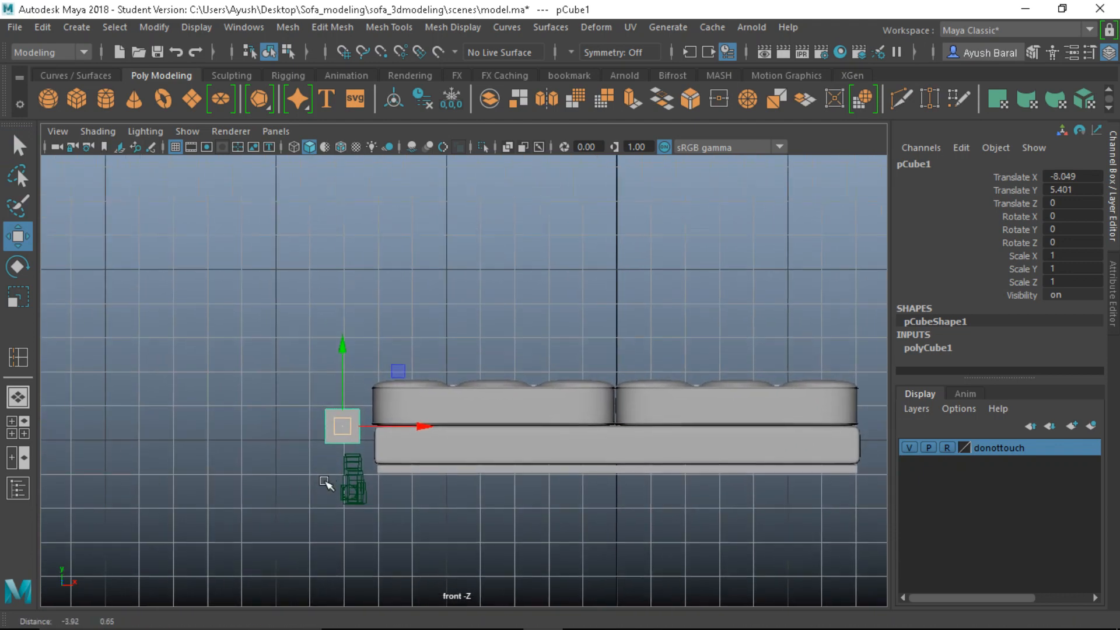
Step: Scale the cube into an upright armrest block, about 1.57 in X and 4.63 in Y
{"action": "scroll", "coordinate": [324, 467], "scroll_direction": "up", "scroll_amount": 2}
{"action": "key", "text": "r"}
{"action": "left_click_drag", "start_coordinate": [308, 365], "coordinate": [300, 175]}
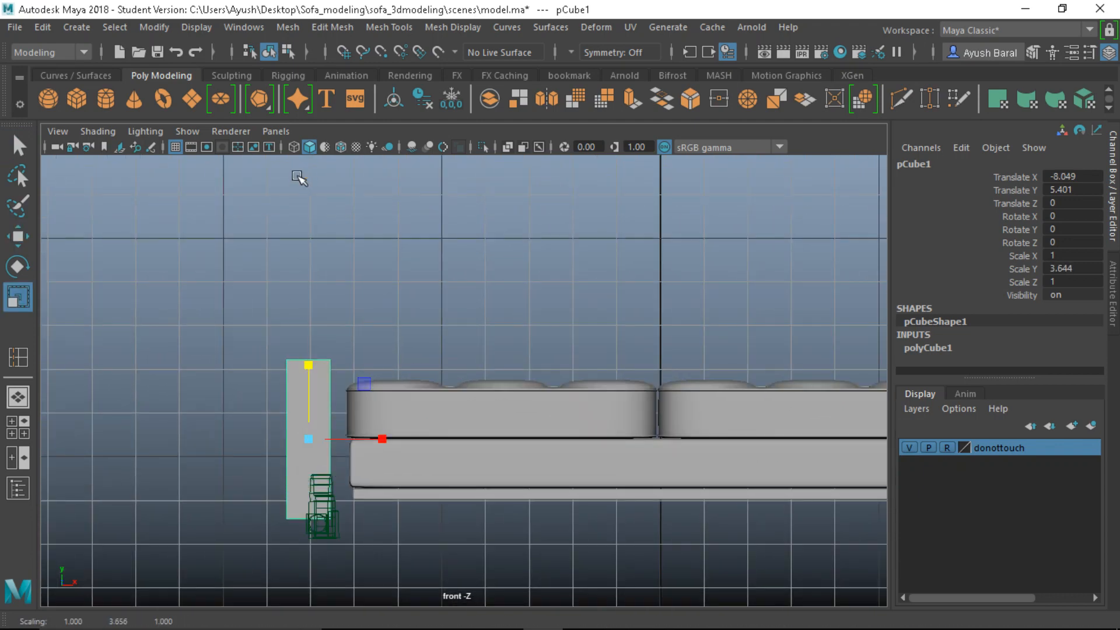
{"action": "left_click_drag", "start_coordinate": [379, 439], "coordinate": [425, 439]}
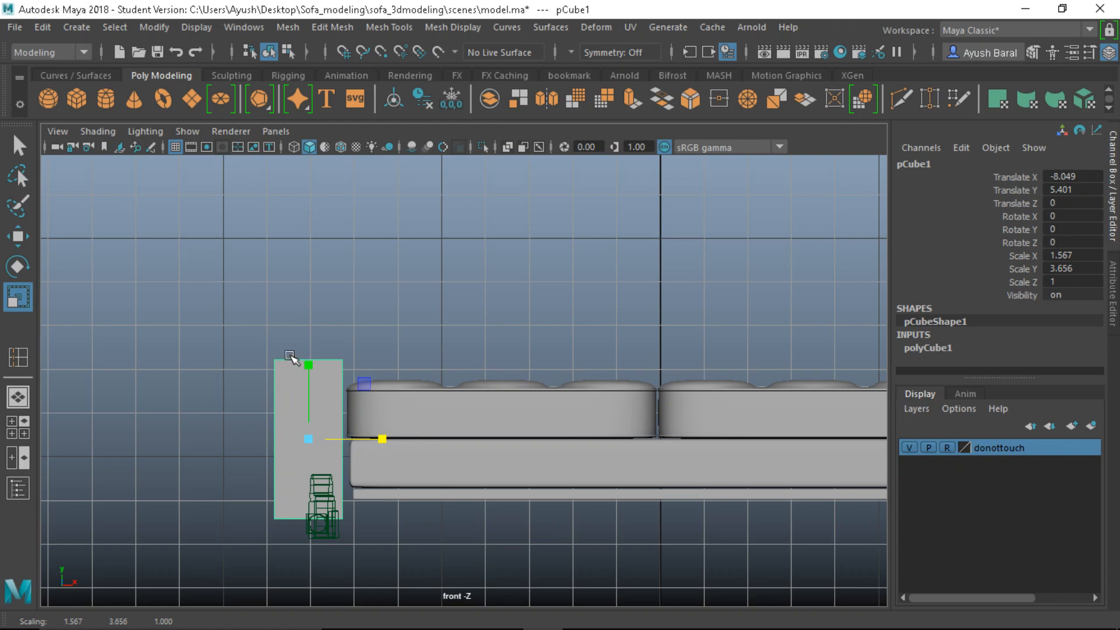
{"action": "left_click_drag", "start_coordinate": [308, 364], "coordinate": [310, 317]}
Step: Position the armrest block against the seat's left end, at about X -7.94 and Y 6.30
{"action": "key", "text": "w"}
{"action": "left_click_drag", "start_coordinate": [347, 397], "coordinate": [358, 400]}
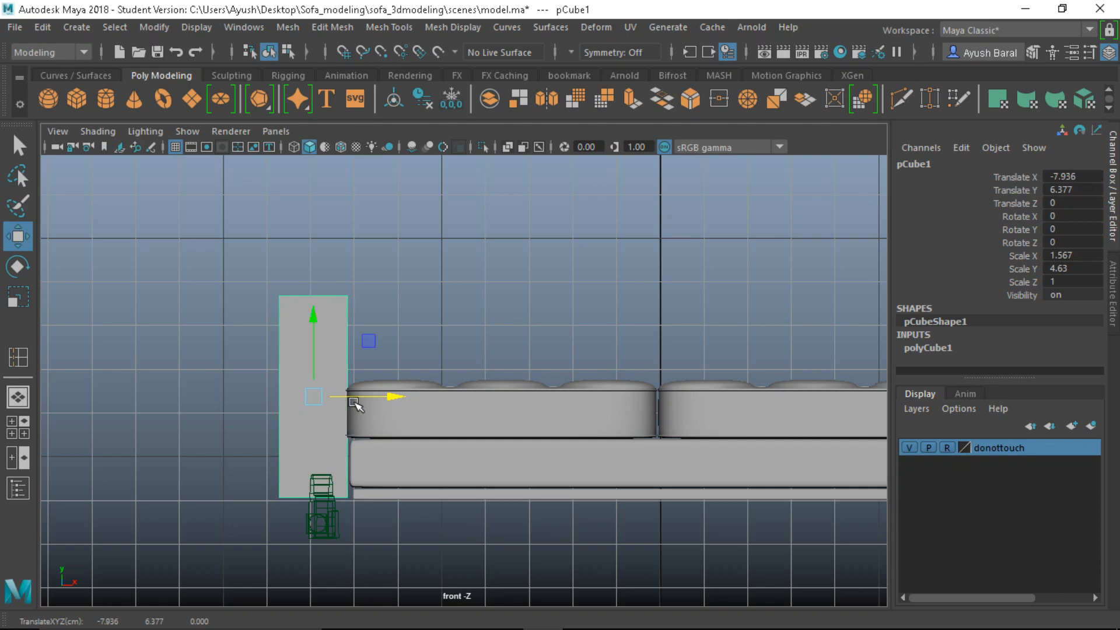
{"action": "left_click_drag", "start_coordinate": [312, 323], "coordinate": [310, 320]}
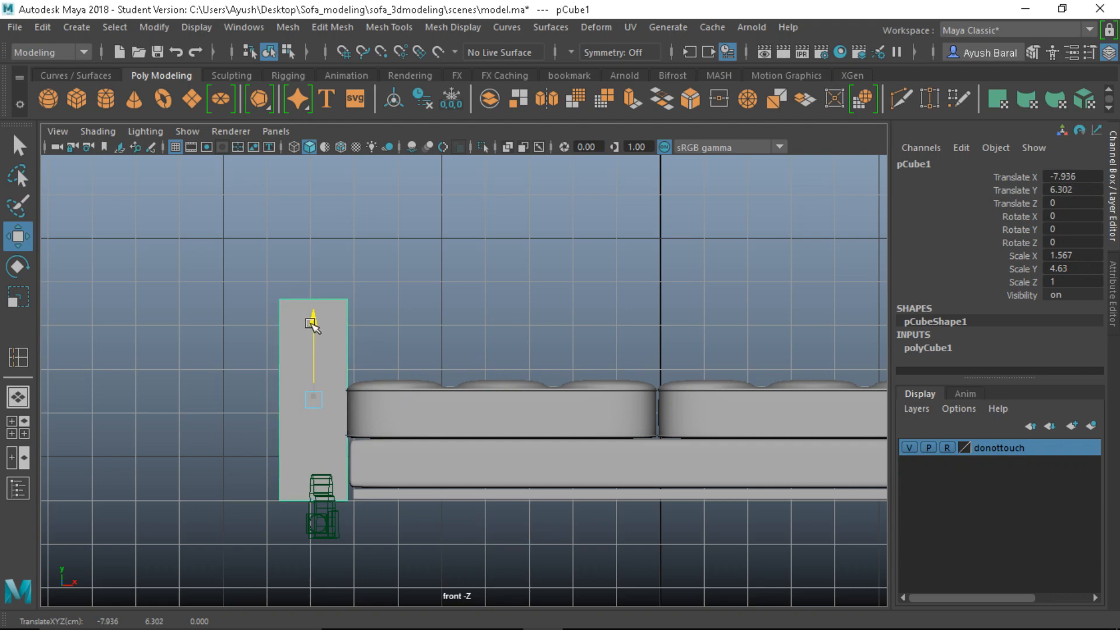
Step: In the perspective view, scale the armrest block to about 8.46 in Z and shift it roughly in line with the seat
{"action": "key", "text": "space"}
{"action": "key", "text": "space"}
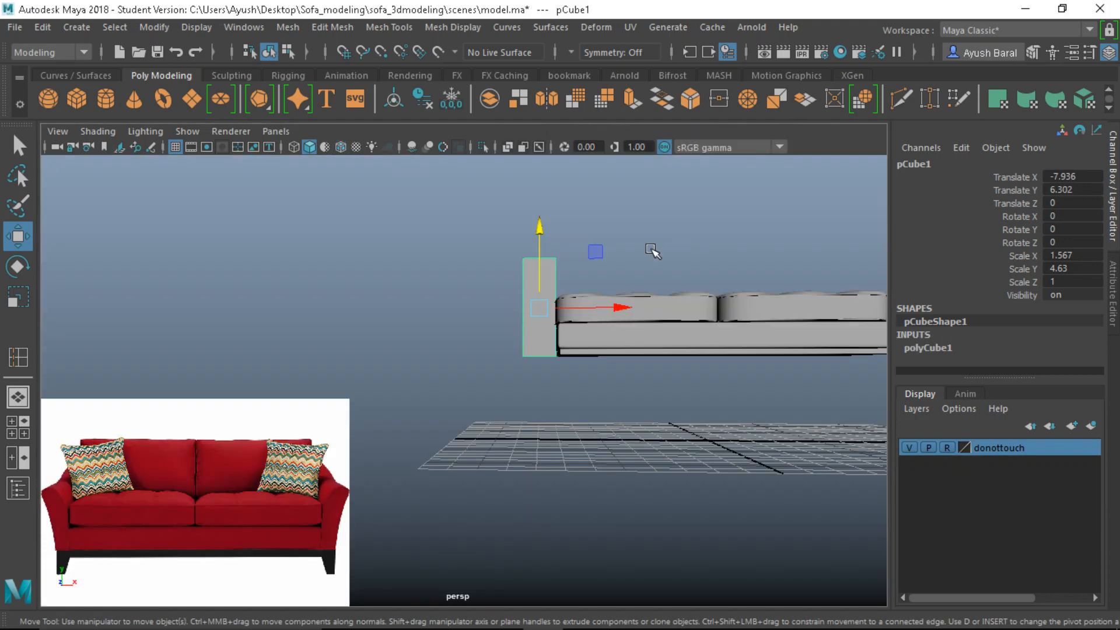
{"action": "left_click_drag", "start_coordinate": [655, 250], "coordinate": [642, 414], "text": "alt"}
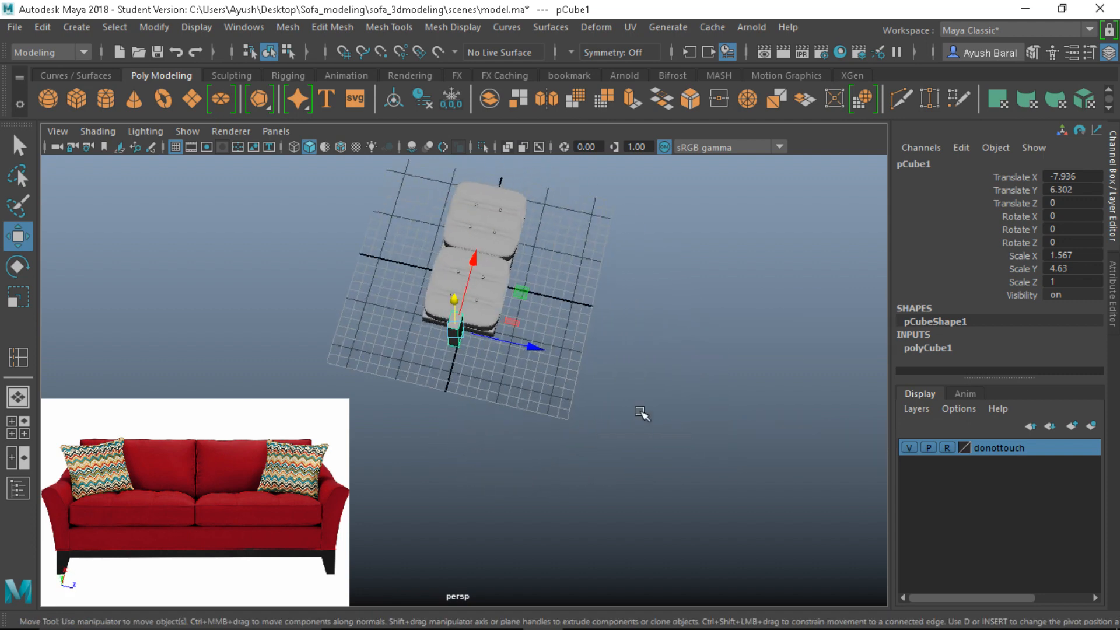
{"action": "scroll", "coordinate": [465, 338], "scroll_direction": "up", "scroll_amount": 5}
{"action": "left_click_drag", "start_coordinate": [465, 338], "coordinate": [469, 405], "text": "alt"}
{"action": "key", "text": "r"}
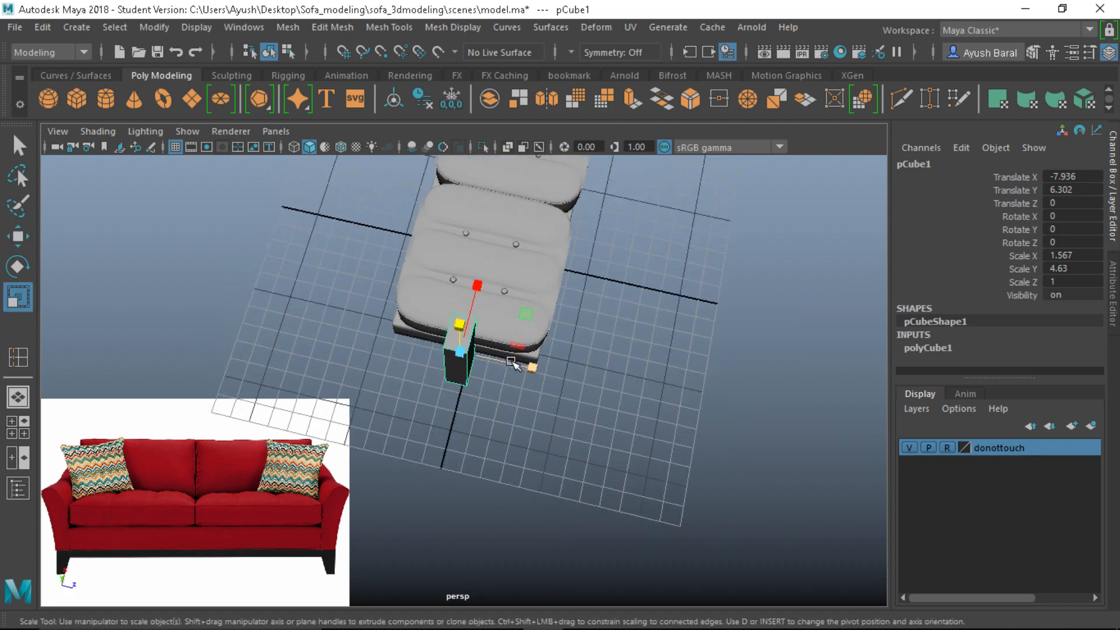
{"action": "left_click_drag", "start_coordinate": [531, 368], "coordinate": [637, 372]}
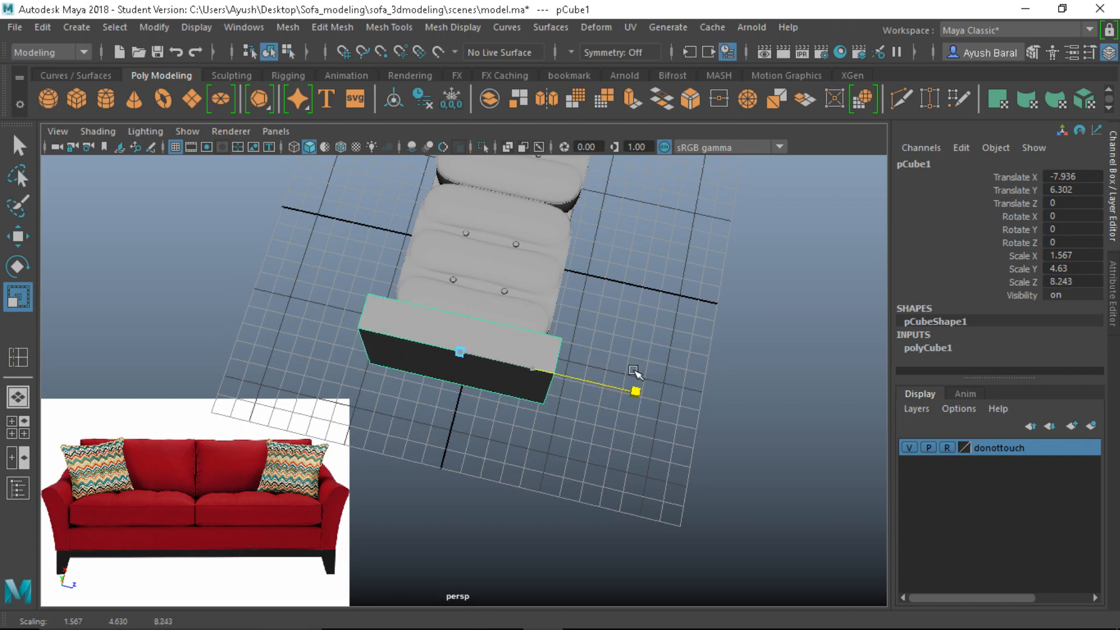
{"action": "key", "text": "w"}
{"action": "left_click_drag", "start_coordinate": [544, 369], "coordinate": [518, 402]}
{"action": "key", "text": "r"}
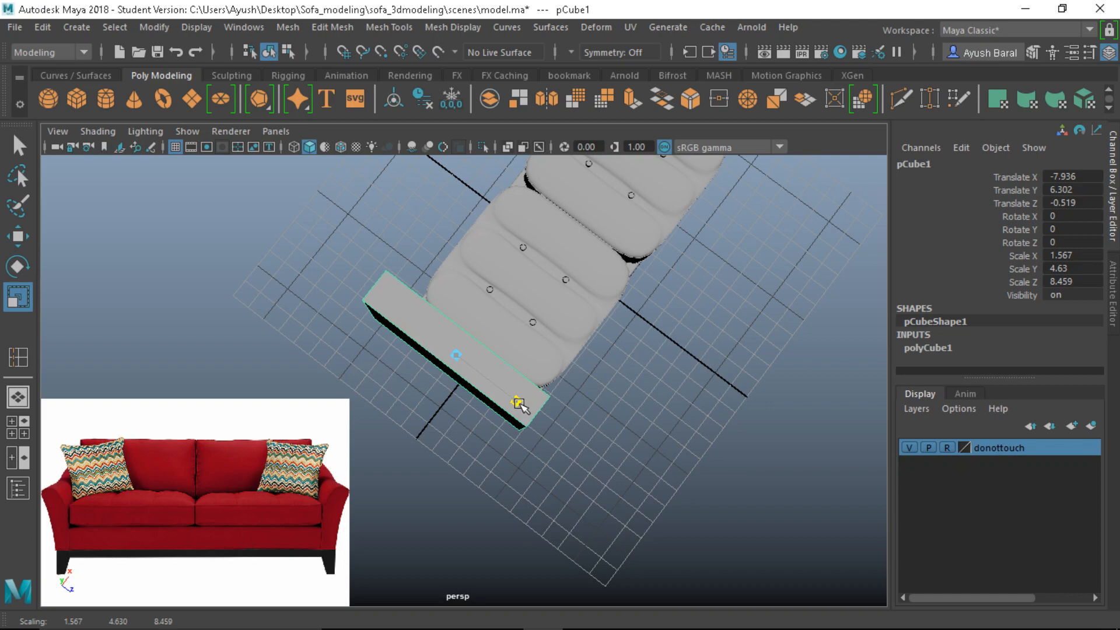
Step: Align the armrest block with the seat's depth by moving it to about Z -0.82, and compare it with the reference image
{"action": "key", "text": "w"}
{"action": "left_click_drag", "start_coordinate": [517, 403], "coordinate": [299, 330]}
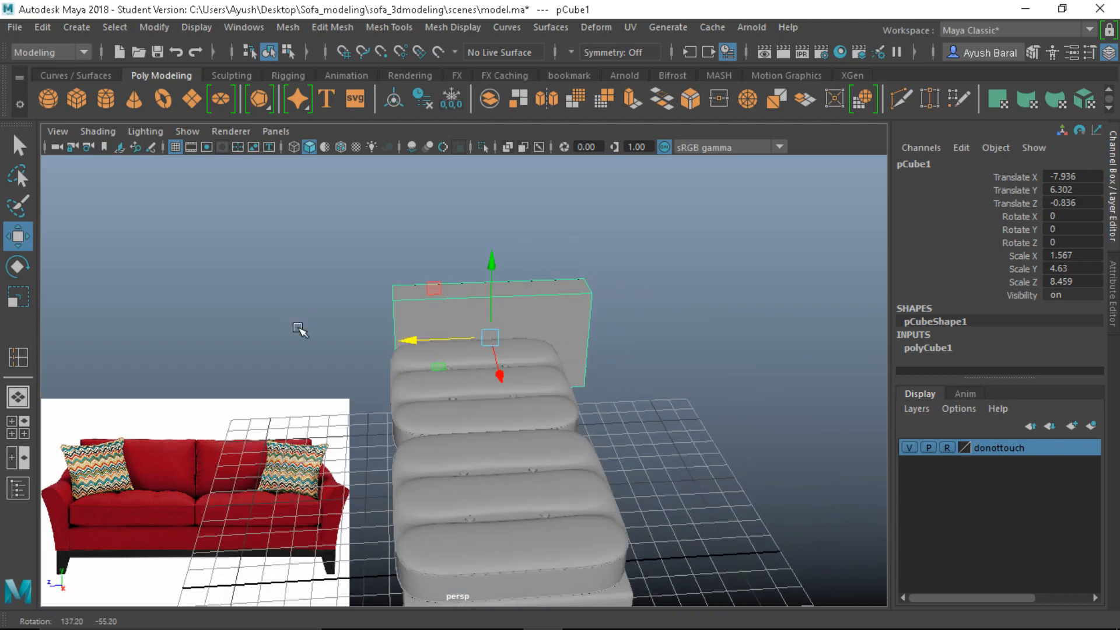
{"action": "left_click_drag", "start_coordinate": [412, 342], "coordinate": [387, 408]}
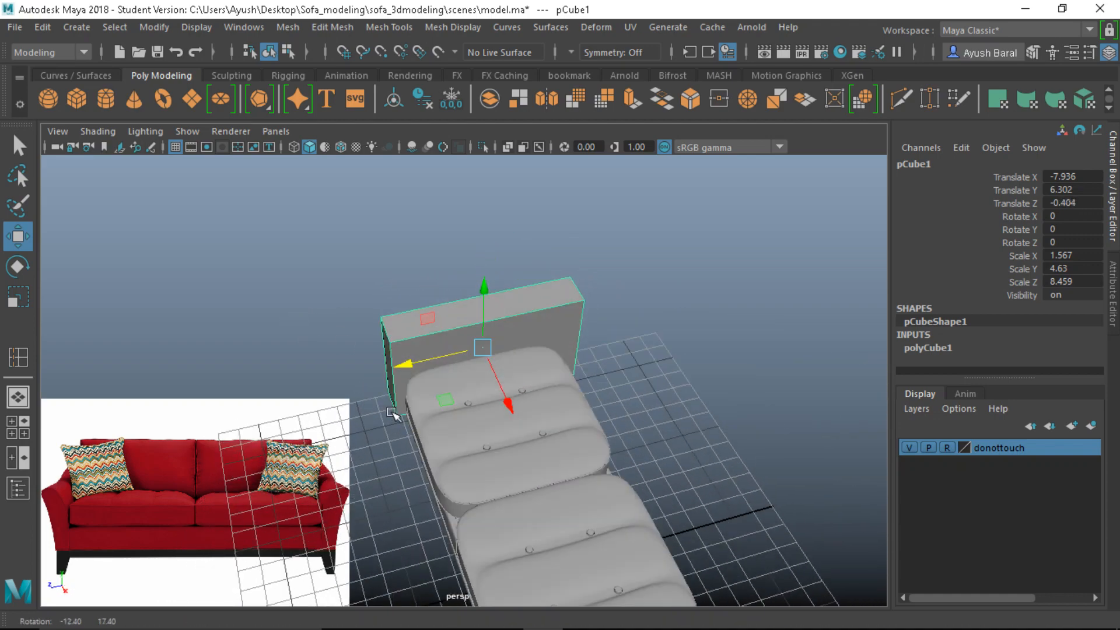
{"action": "scroll", "coordinate": [387, 407], "scroll_direction": "up", "scroll_amount": 2}
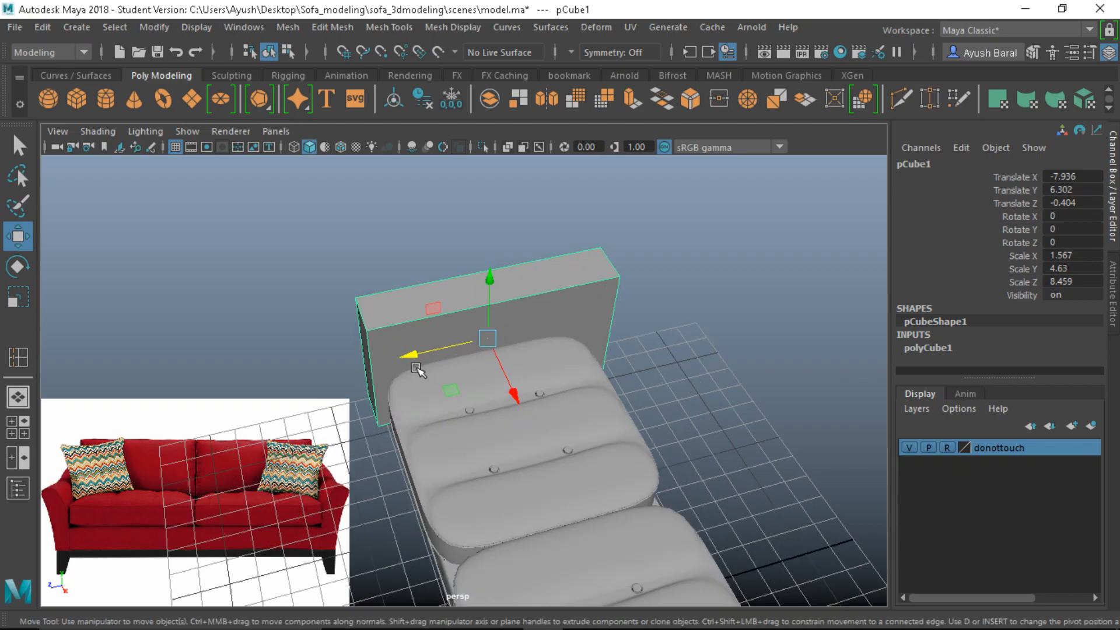
{"action": "left_click_drag", "start_coordinate": [415, 352], "coordinate": [525, 380]}
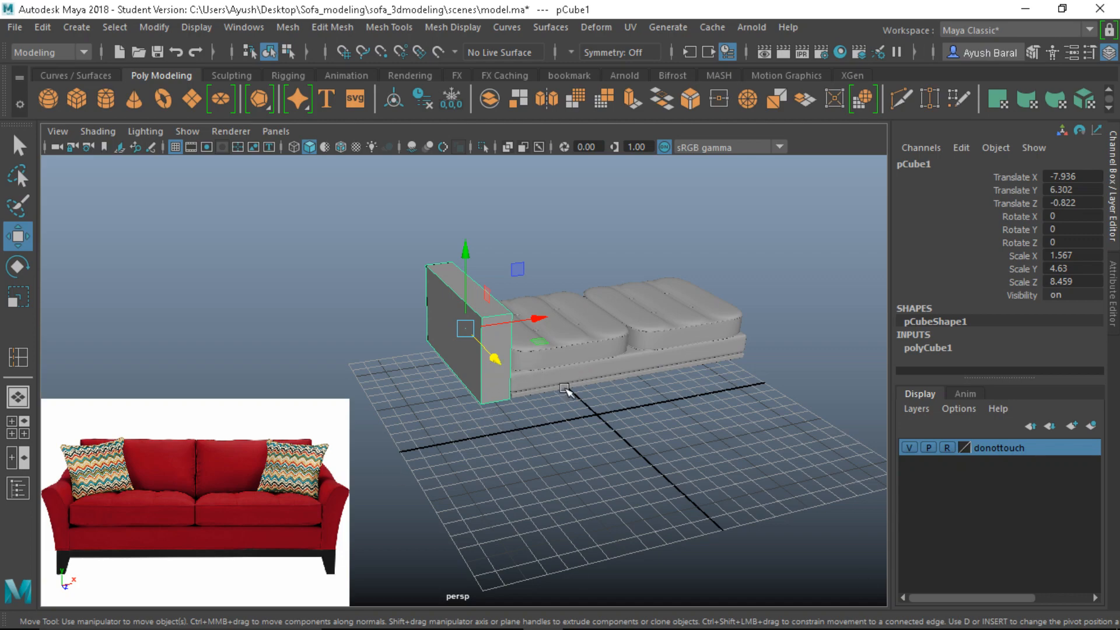
{"action": "left_click_drag", "start_coordinate": [592, 375], "coordinate": [517, 416], "text": "alt"}
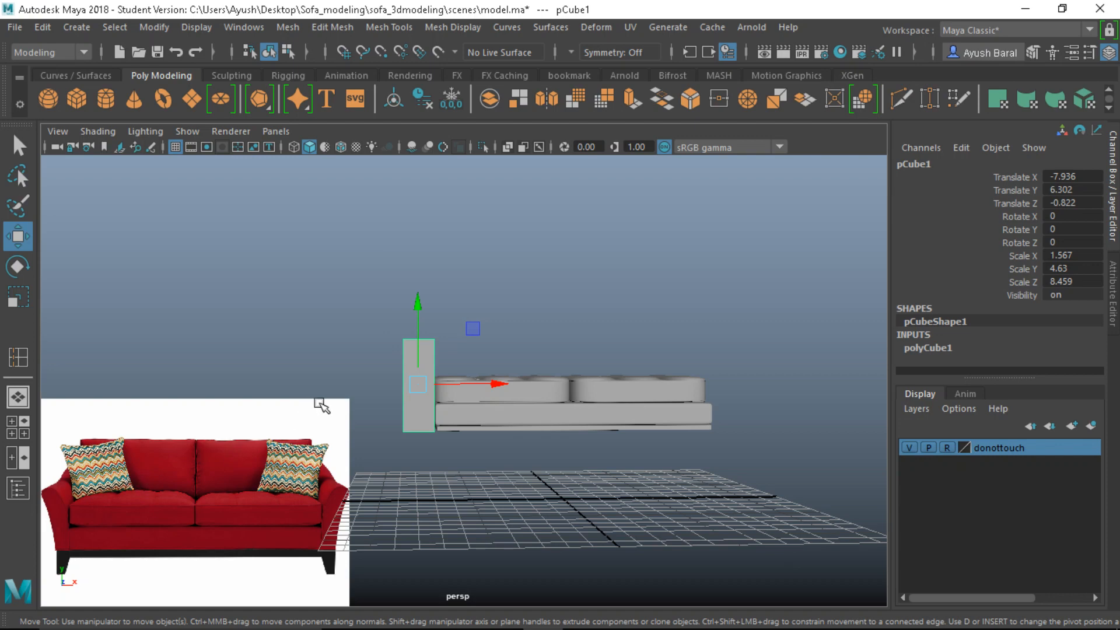
{"action": "left_click_drag", "start_coordinate": [321, 406], "coordinate": [431, 429], "text": "alt"}
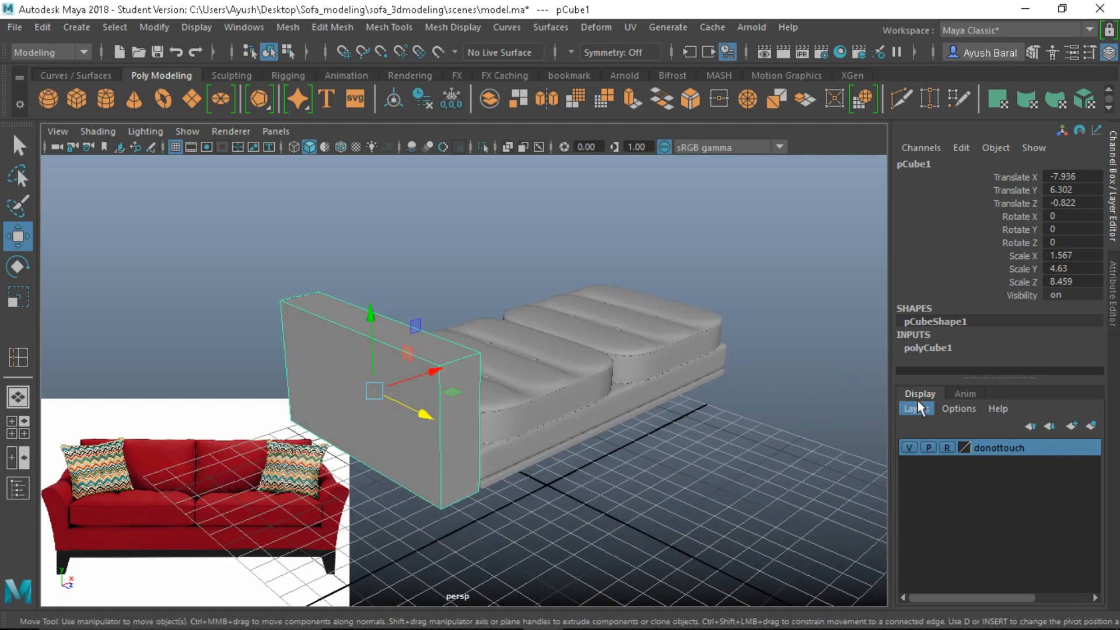
Step: Expand the armrest block's polyCube creation attributes
{"action": "left_click", "coordinate": [933, 348]}
{"action": "scroll", "coordinate": [939, 335], "scroll_direction": "down", "scroll_amount": 3}
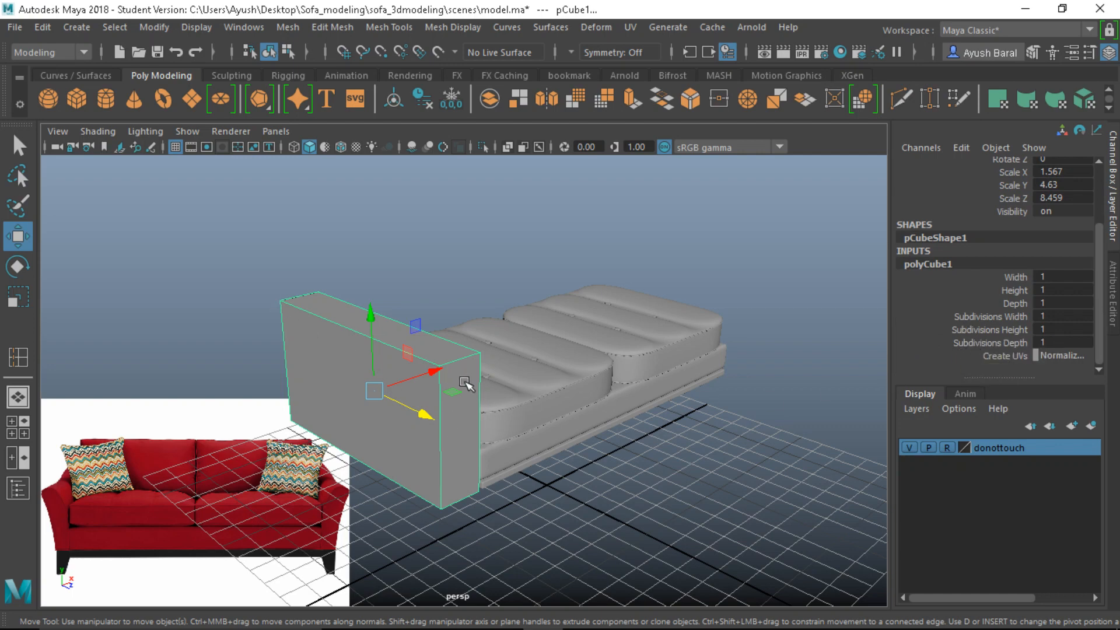
{"action": "left_click_drag", "start_coordinate": [465, 382], "coordinate": [407, 410], "text": "alt"}
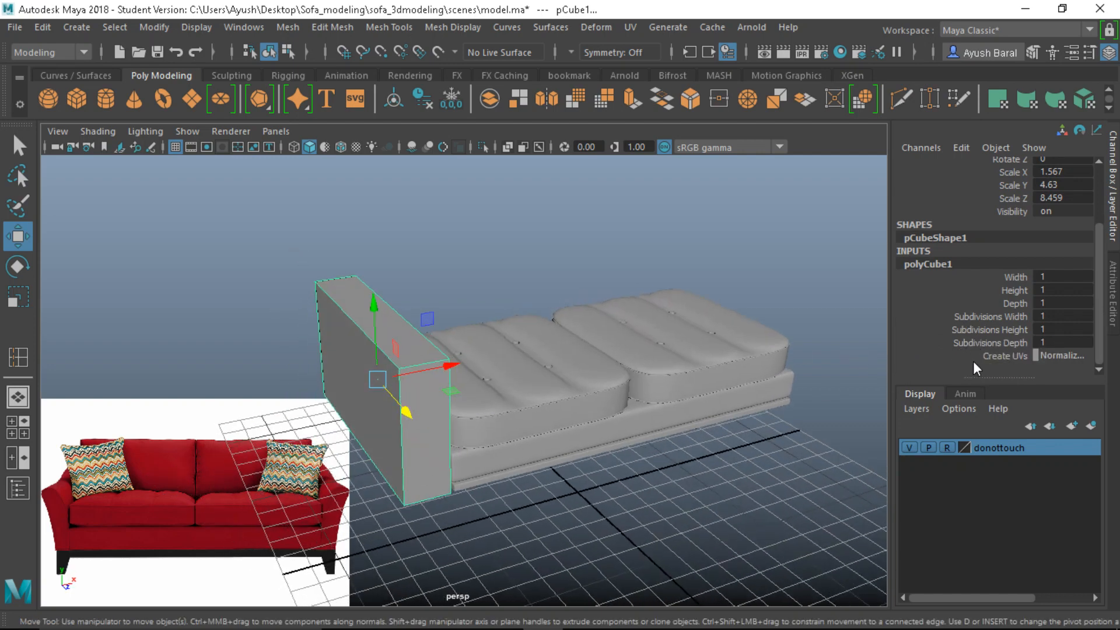
{"action": "left_click", "coordinate": [990, 329]}
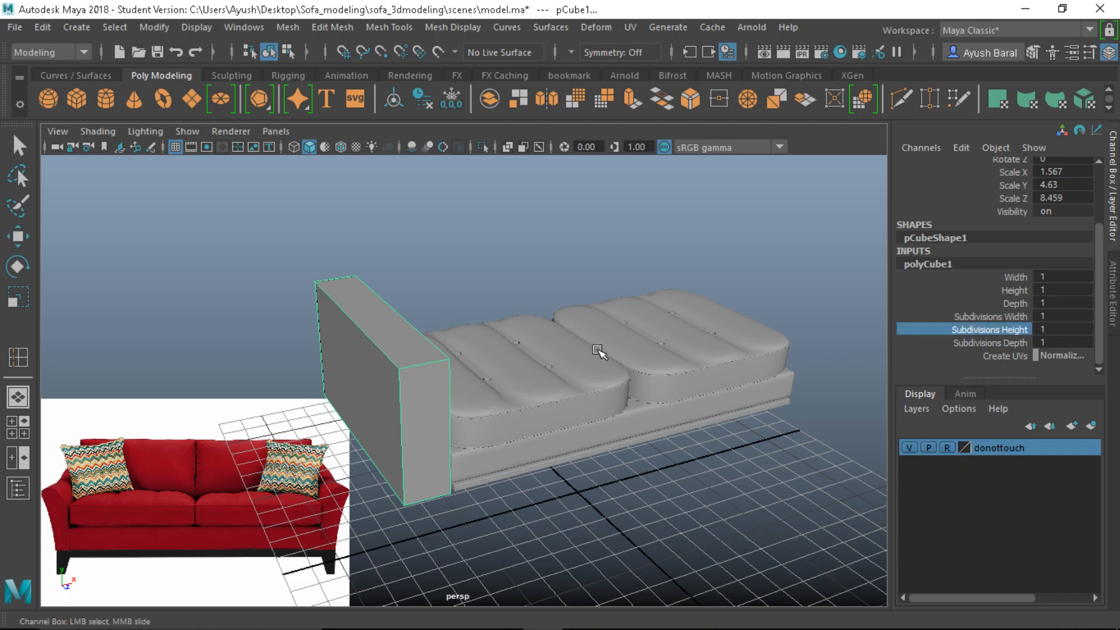
{"action": "middle_click_drag", "start_coordinate": [600, 352], "coordinate": [649, 353]}
{"action": "key", "text": "ctrl+z"}
Step: Set the armrest block's Subdivisions Depth to 3 and its Subdivisions Height to 5
{"action": "left_click", "coordinate": [969, 342]}
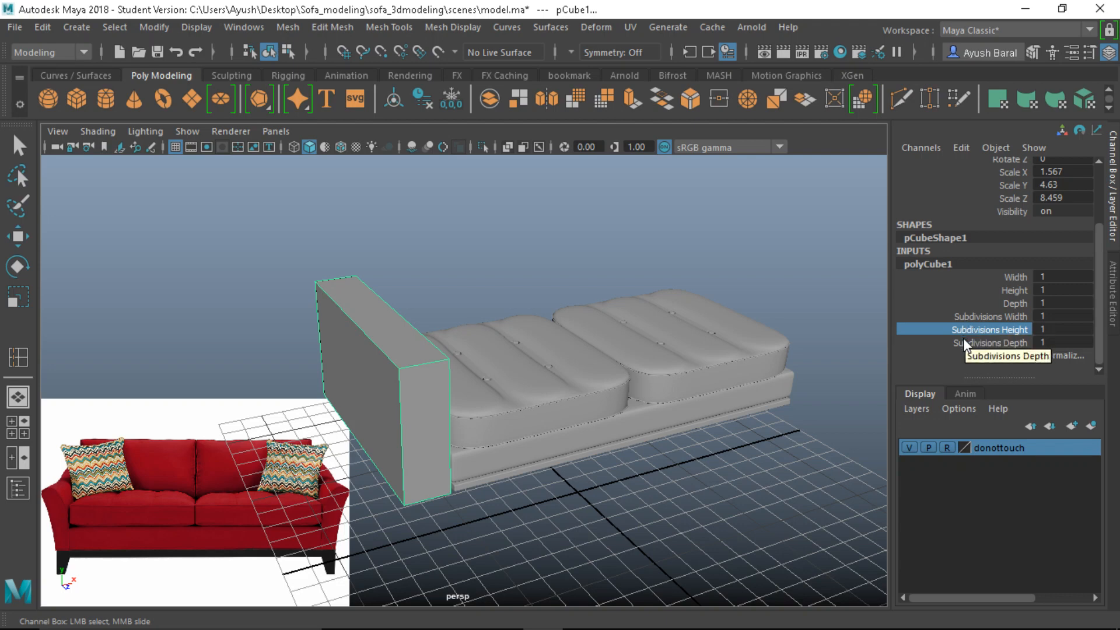
{"action": "middle_click_drag", "start_coordinate": [737, 343], "coordinate": [747, 347]}
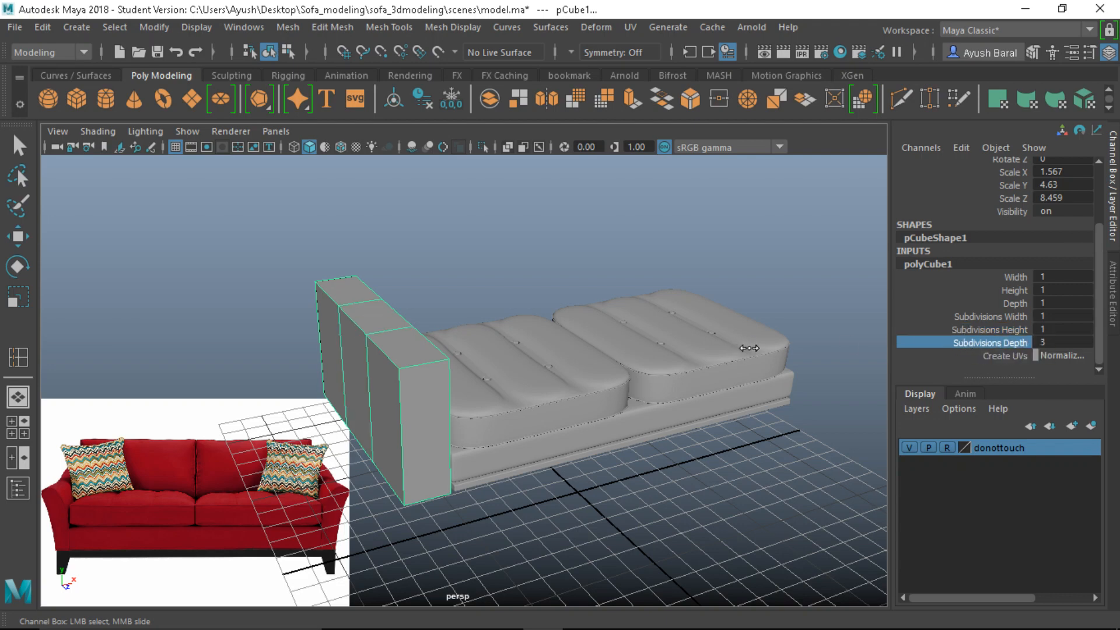
{"action": "left_click", "coordinate": [991, 330]}
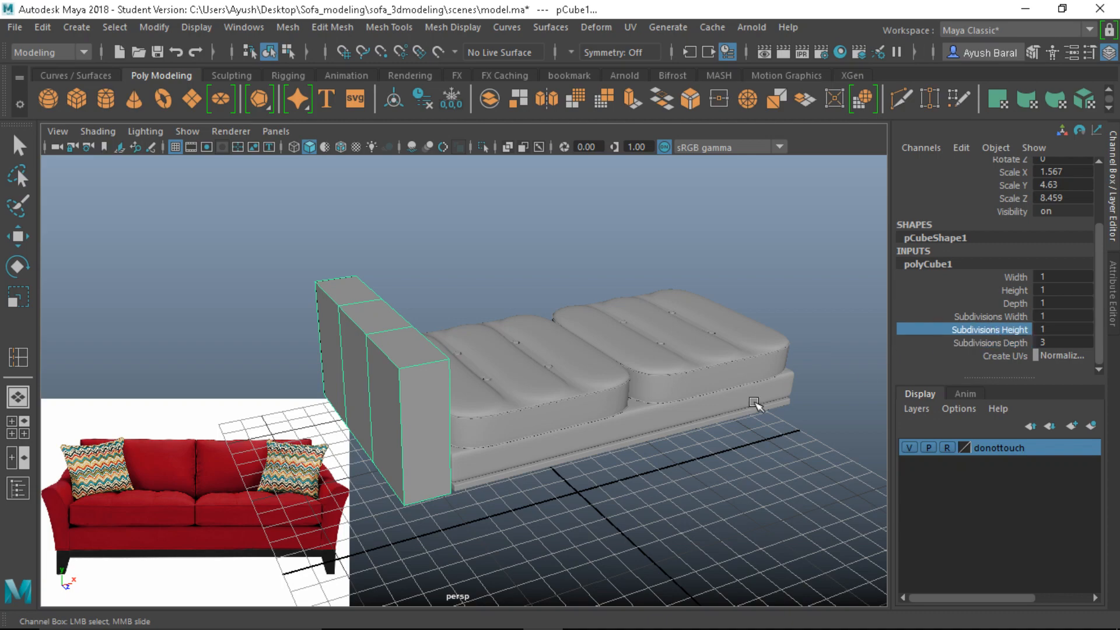
{"action": "middle_click_drag", "start_coordinate": [583, 430], "coordinate": [615, 427]}
{"action": "mouse_move", "coordinate": [635, 457]}
{"action": "left_mouse_down", "text": "alt"}
{"action": "mouse_move", "coordinate": [589, 416]}
{"action": "mouse_move", "coordinate": [642, 443]}
{"action": "left_mouse_up", "text": "alt"}
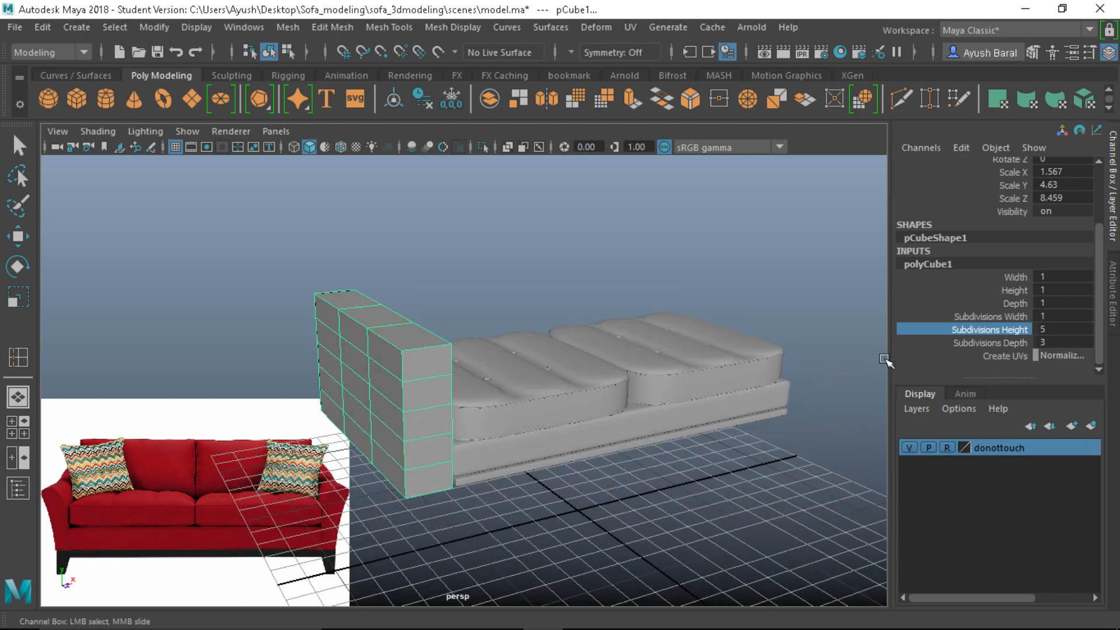
Step: Set the armrest block's Subdivisions Width to 2 and inspect the divisions from the front
{"action": "left_click", "coordinate": [968, 316]}
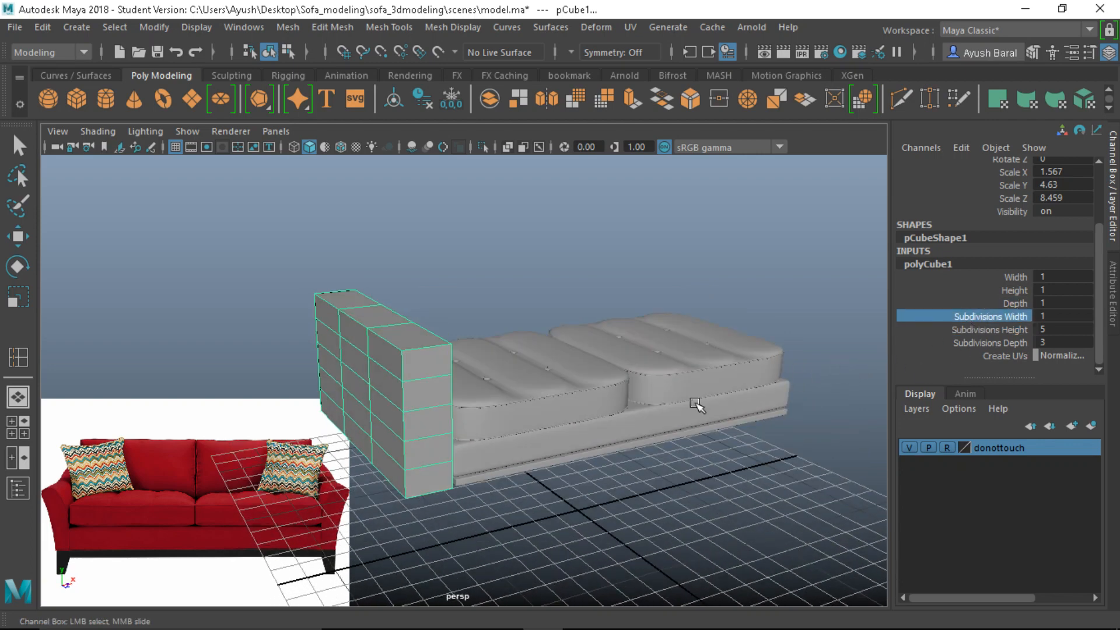
{"action": "middle_click_drag", "start_coordinate": [695, 400], "coordinate": [698, 403]}
{"action": "left_click_drag", "start_coordinate": [684, 432], "coordinate": [605, 430], "text": "alt"}
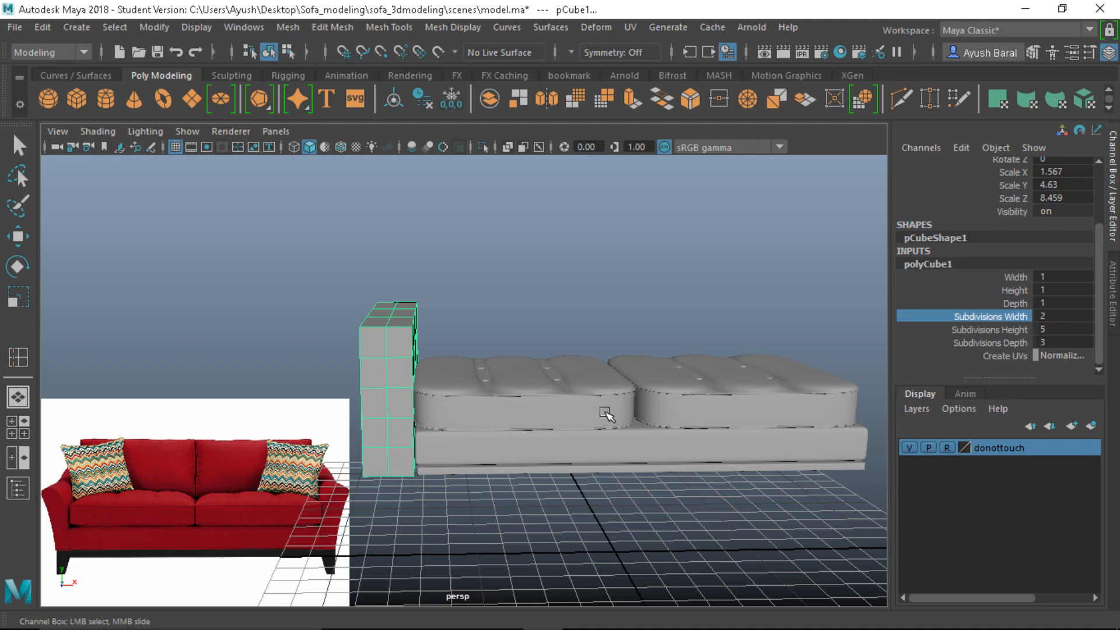
{"action": "left_click_drag", "start_coordinate": [560, 400], "coordinate": [505, 395], "text": "alt"}
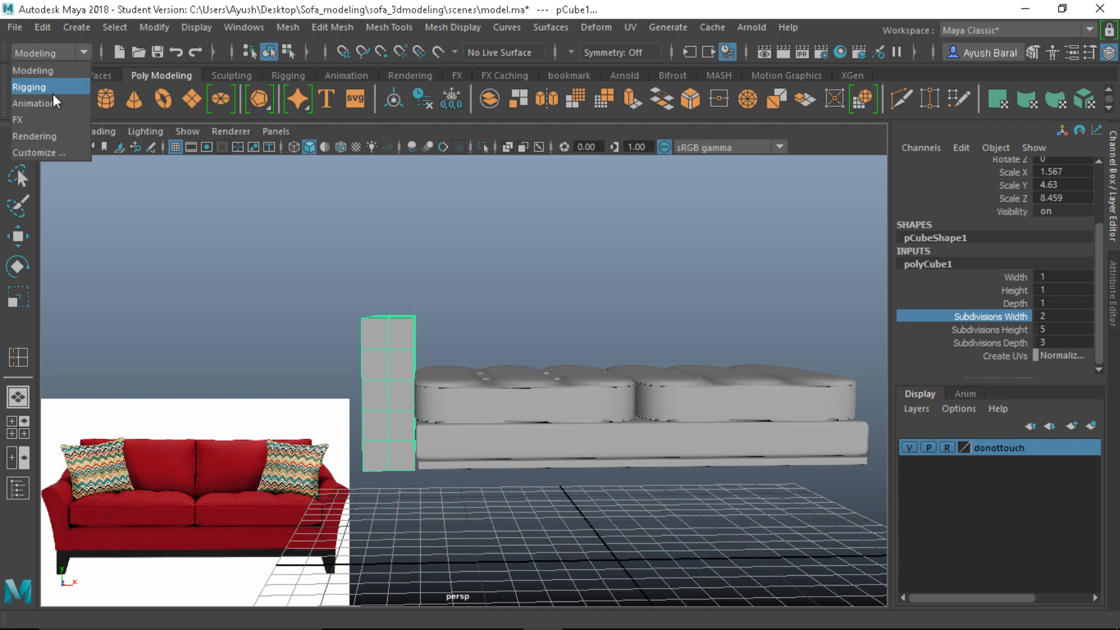
Step: Switch to the Animation command set and add a lattice deformer with divisions 5, 5, 2 to the armrest block
{"action": "left_click", "coordinate": [52, 103]}
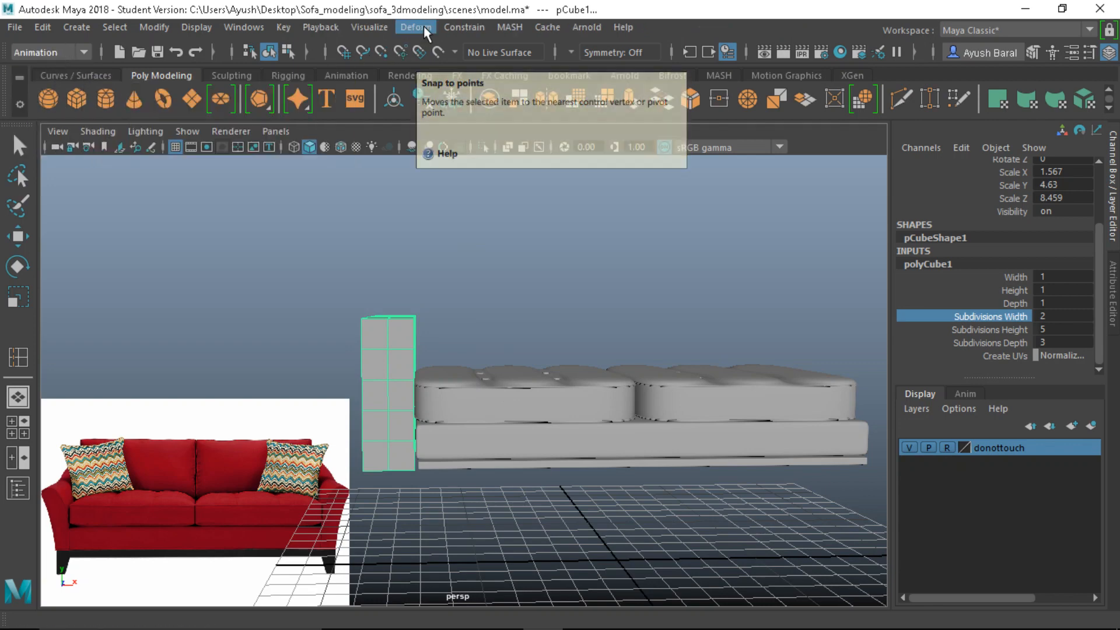
{"action": "left_click", "coordinate": [400, 26]}
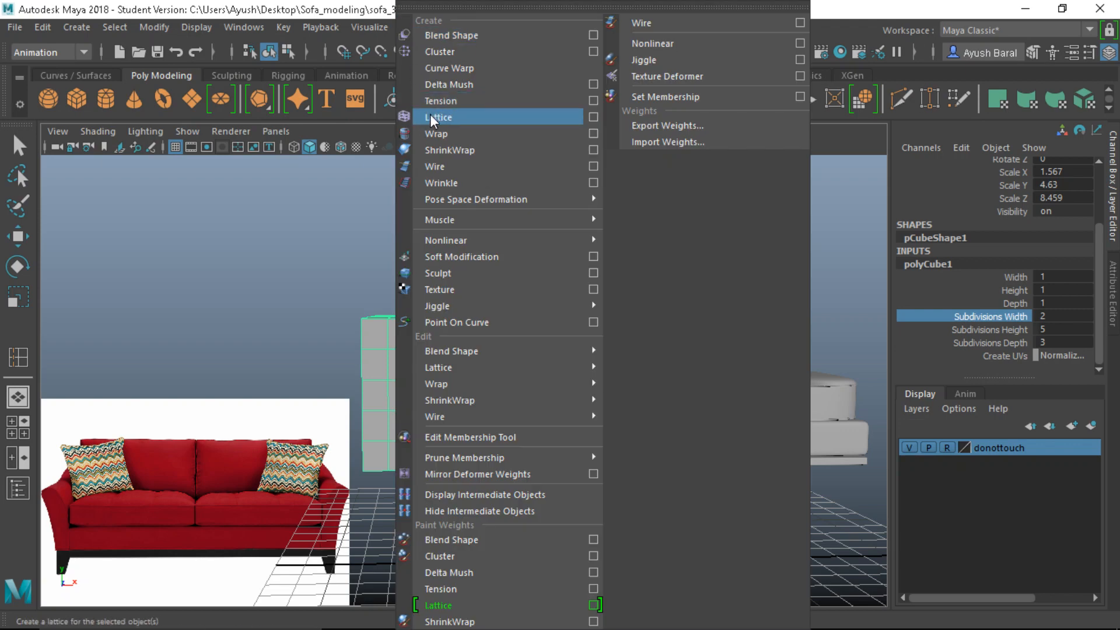
{"action": "left_click", "coordinate": [593, 115]}
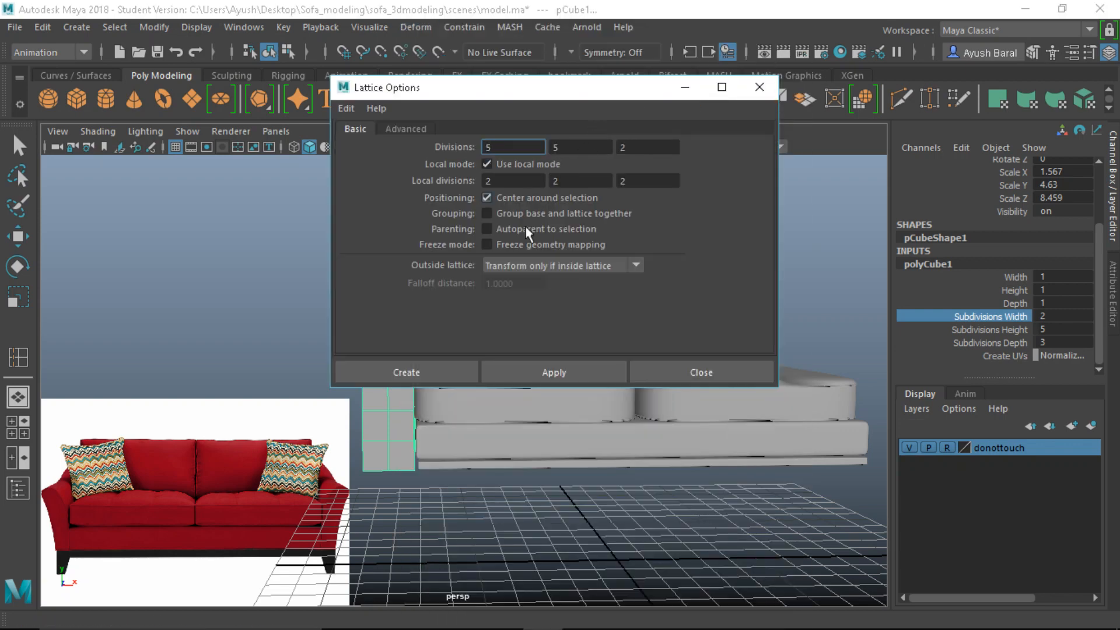
{"action": "left_click", "coordinate": [415, 369]}
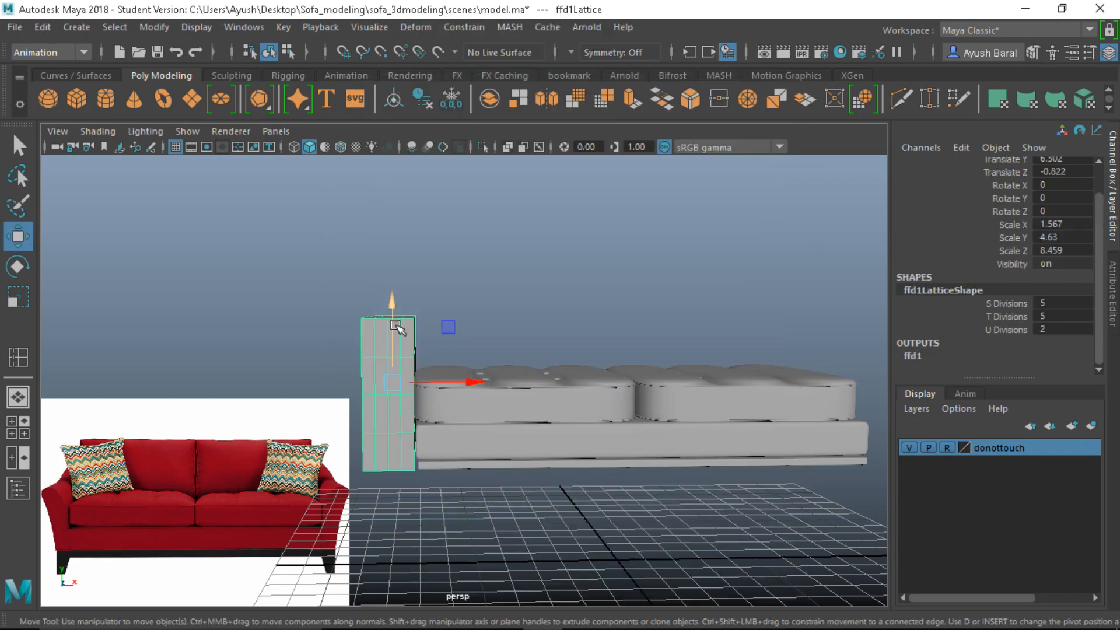
Step: Switch the armrest's lattice to lattice point editing
{"action": "left_click_drag", "start_coordinate": [429, 365], "coordinate": [397, 318], "text": "alt"}
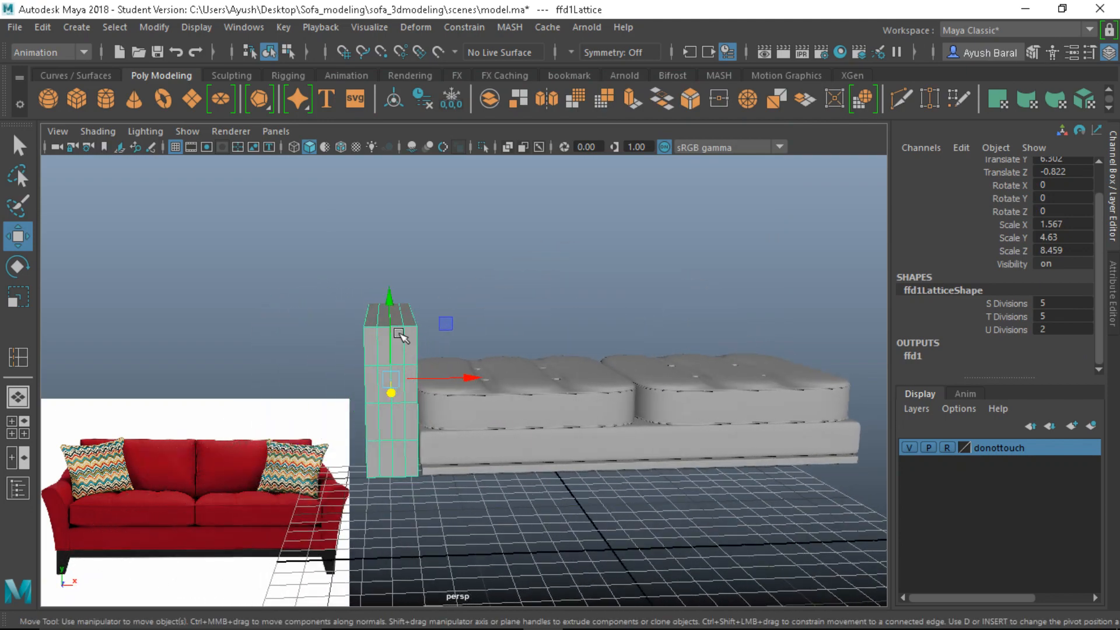
{"action": "right_click", "coordinate": [397, 321]}
{"action": "right_click_drag", "start_coordinate": [362, 326], "coordinate": [339, 145]}
{"action": "left_click_drag", "start_coordinate": [385, 387], "coordinate": [383, 360], "text": "alt"}
{"action": "scroll", "coordinate": [387, 366], "scroll_direction": "up", "scroll_amount": 5}
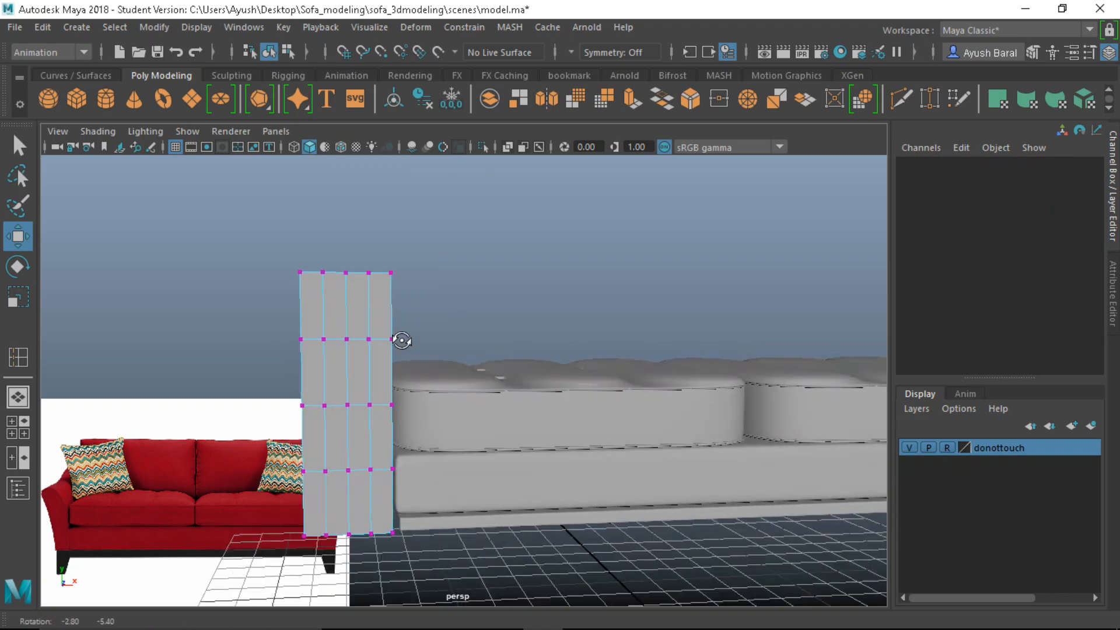
{"action": "left_click_drag", "start_coordinate": [274, 298], "coordinate": [271, 309], "text": "alt"}
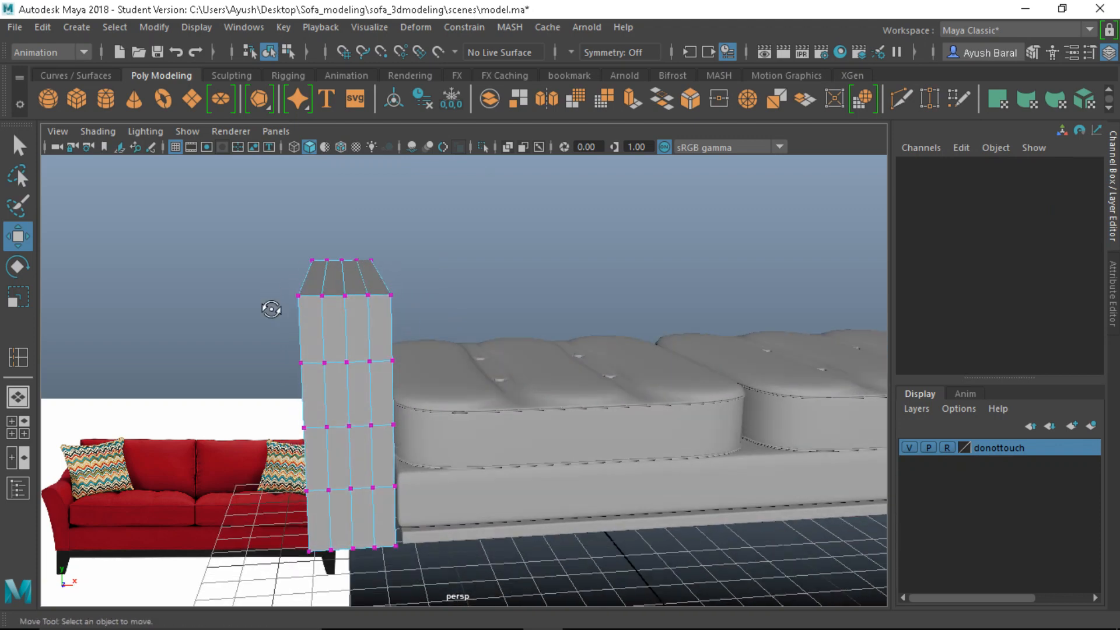
{"action": "left_click_drag", "start_coordinate": [264, 232], "coordinate": [374, 307]}
{"action": "left_click_drag", "start_coordinate": [307, 234], "coordinate": [322, 265]}
{"action": "left_click_drag", "start_coordinate": [379, 320], "coordinate": [373, 322]}
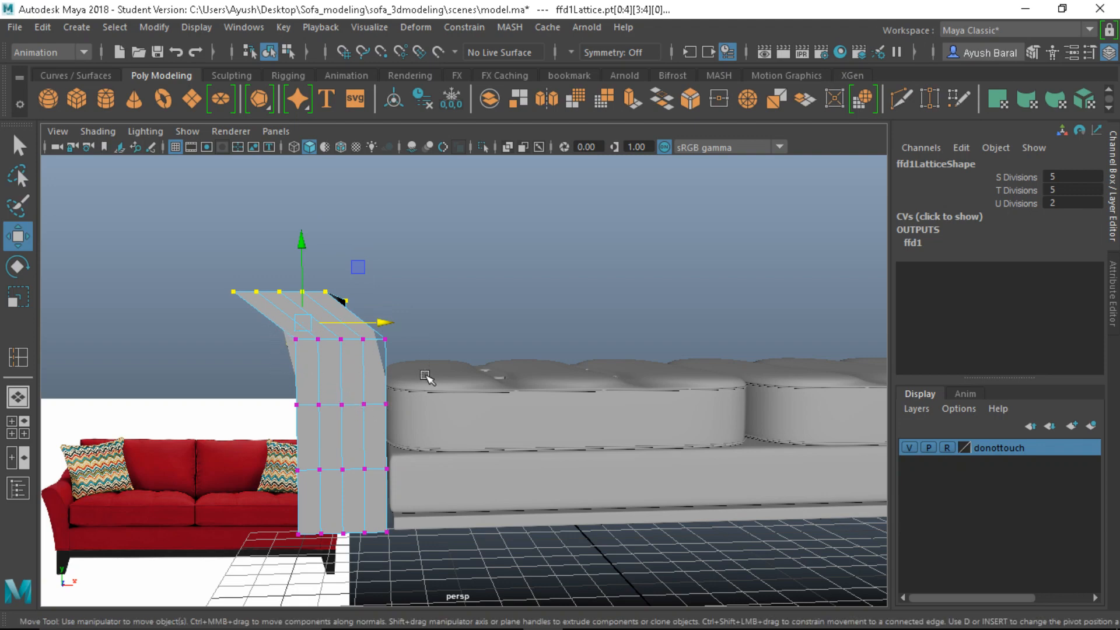
{"action": "left_click_drag", "start_coordinate": [269, 322], "coordinate": [487, 357]}
{"action": "key", "text": "Up"}
Step: Shift the lattice's top row of points outward, away from the seat cushions
{"action": "left_click_drag", "start_coordinate": [263, 327], "coordinate": [265, 329], "text": "ctrl"}
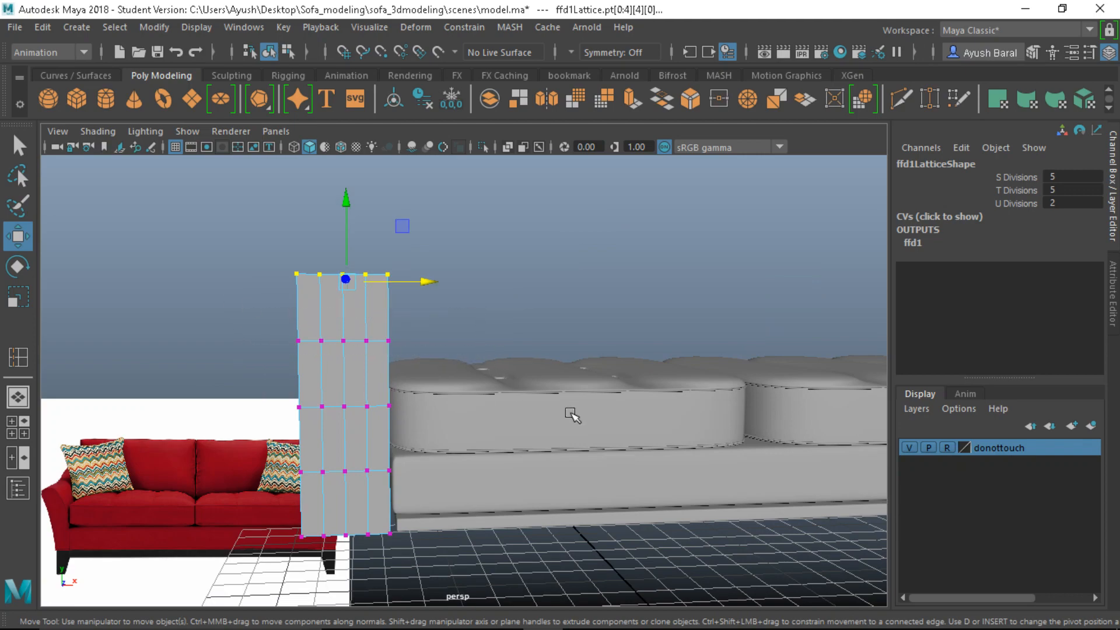
{"action": "left_click_drag", "start_coordinate": [570, 412], "coordinate": [528, 411], "text": "alt"}
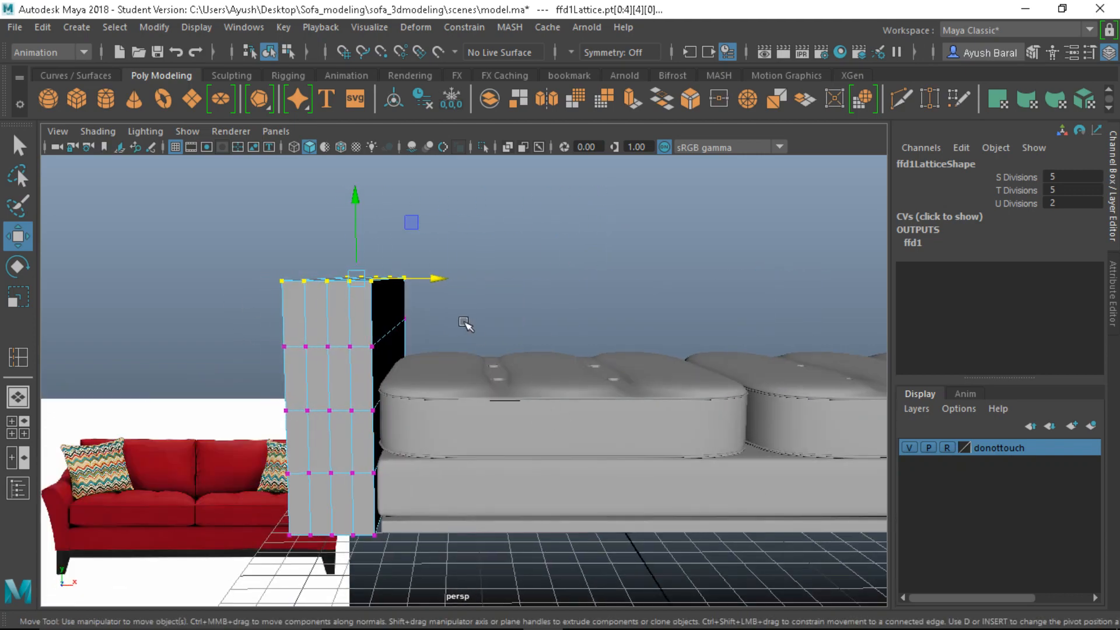
{"action": "left_click_drag", "start_coordinate": [436, 276], "coordinate": [441, 367]}
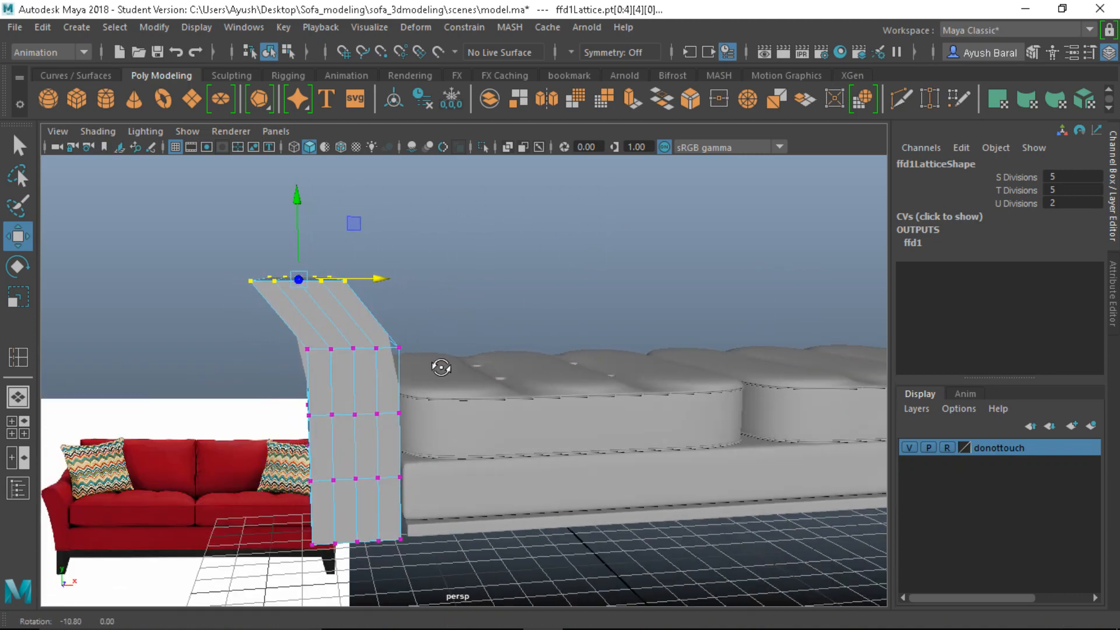
Step: Rotate the lattice's top row of points so the armrest's top slopes down toward the outside
{"action": "key", "text": "e"}
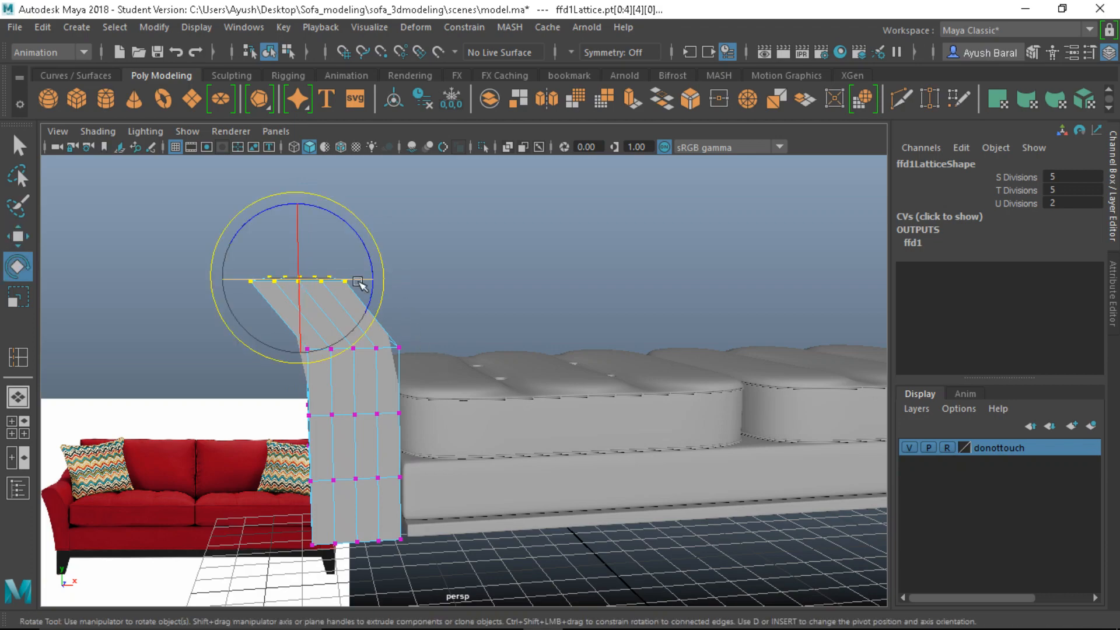
{"action": "left_click_drag", "start_coordinate": [364, 256], "coordinate": [324, 224]}
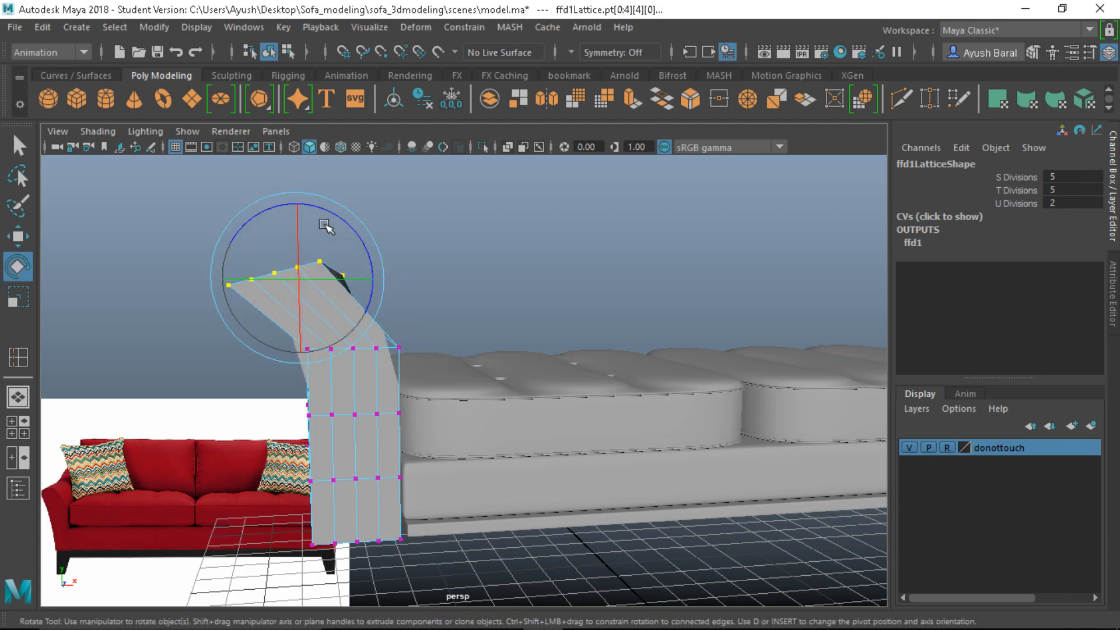
{"action": "mouse_move", "coordinate": [452, 368]}
{"action": "left_mouse_down", "text": "alt"}
{"action": "mouse_move", "coordinate": [88, 370]}
{"action": "mouse_move", "coordinate": [432, 370]}
{"action": "left_mouse_up", "text": "alt"}
{"action": "left_click_drag", "start_coordinate": [382, 242], "coordinate": [415, 339]}
Step: Shift the second lattice row from the top outward to smooth the armrest's outward curve
{"action": "left_click_drag", "start_coordinate": [453, 372], "coordinate": [247, 322]}
{"action": "key", "text": "w"}
{"action": "left_click_drag", "start_coordinate": [426, 333], "coordinate": [475, 406], "text": "alt"}
{"action": "middle_click_drag", "start_coordinate": [467, 424], "coordinate": [501, 420], "text": "alt"}
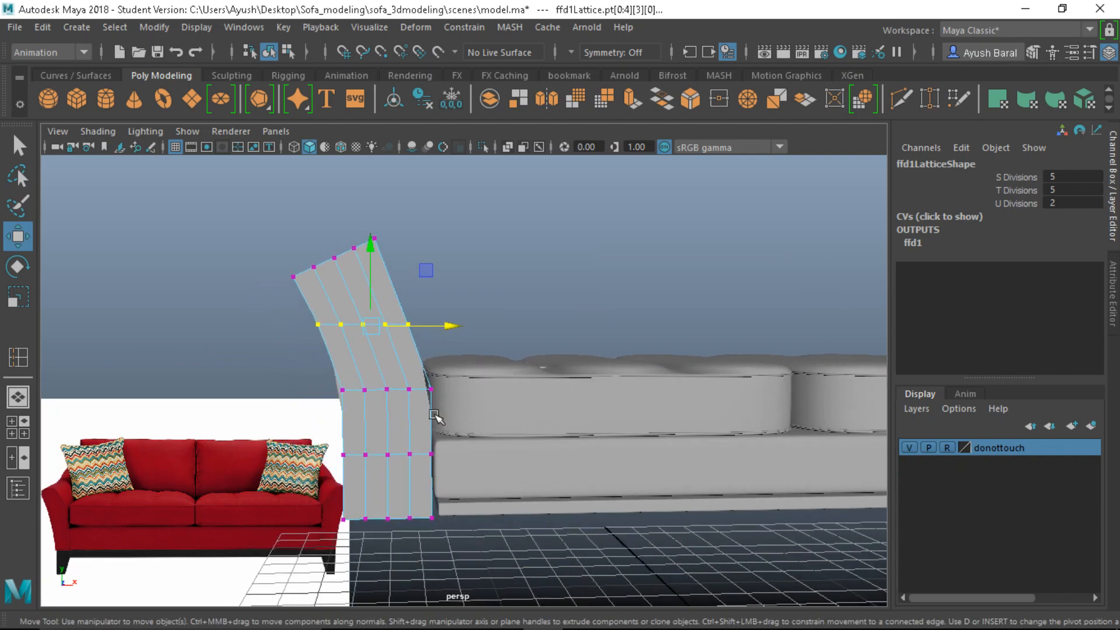
{"action": "left_click_drag", "start_coordinate": [297, 370], "coordinate": [308, 375], "text": "alt"}
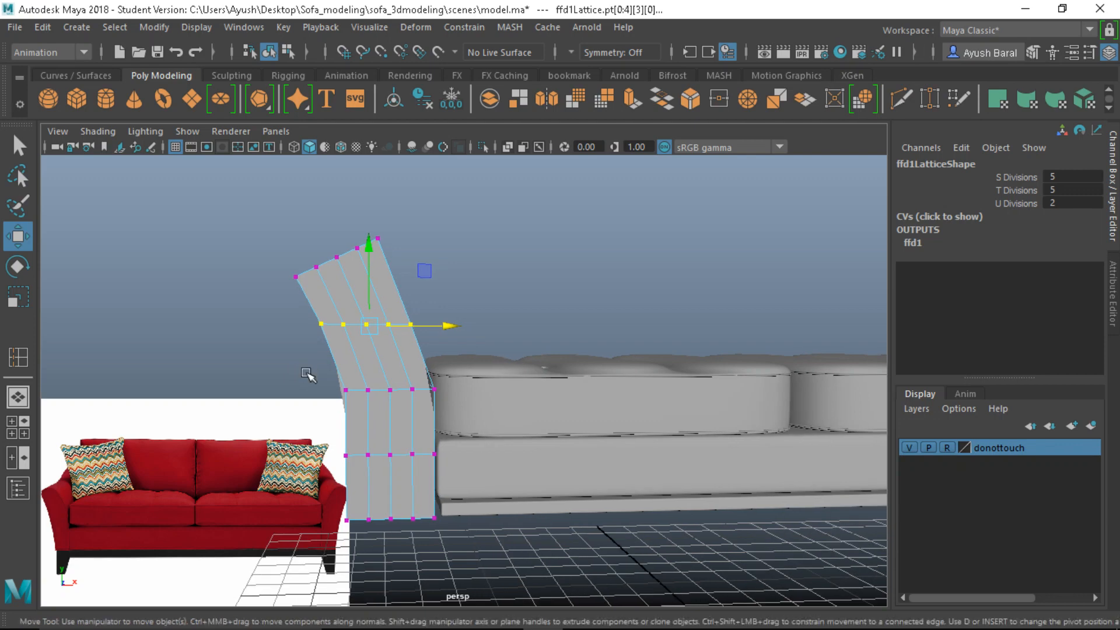
{"action": "left_click_drag", "start_coordinate": [271, 474], "coordinate": [495, 541]}
{"action": "key", "text": "r"}
{"action": "left_click_drag", "start_coordinate": [455, 510], "coordinate": [435, 514]}
{"action": "left_click_drag", "start_coordinate": [342, 475], "coordinate": [433, 478], "text": "alt"}
{"action": "left_click_drag", "start_coordinate": [282, 417], "coordinate": [692, 462], "text": "alt"}
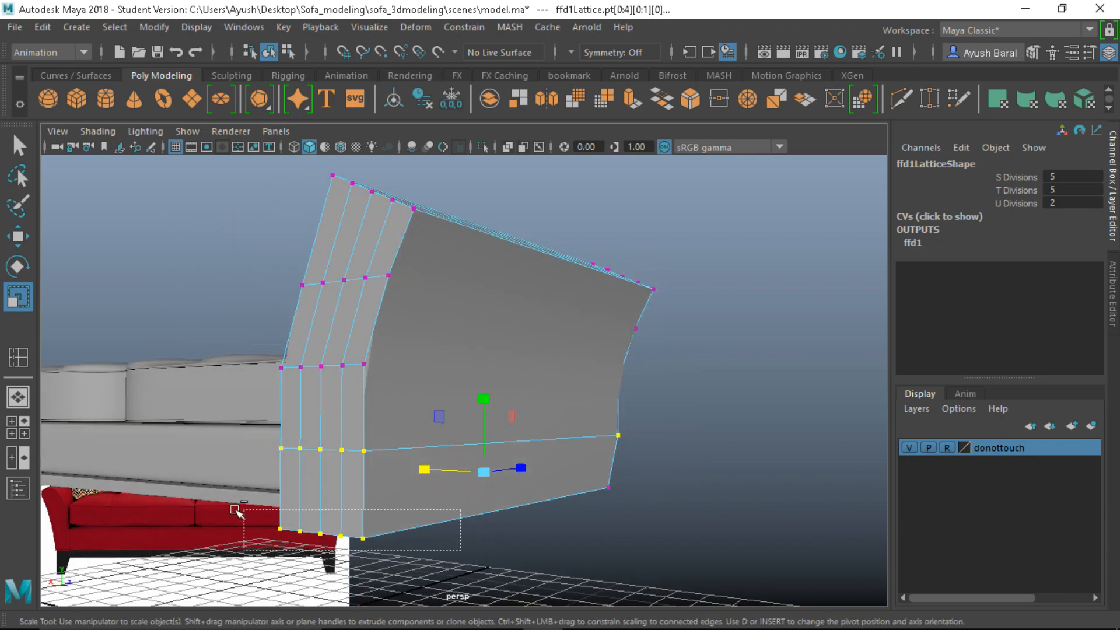
{"action": "left_click_drag", "start_coordinate": [613, 515], "coordinate": [432, 508], "text": "alt"}
{"action": "key", "text": "Up"}
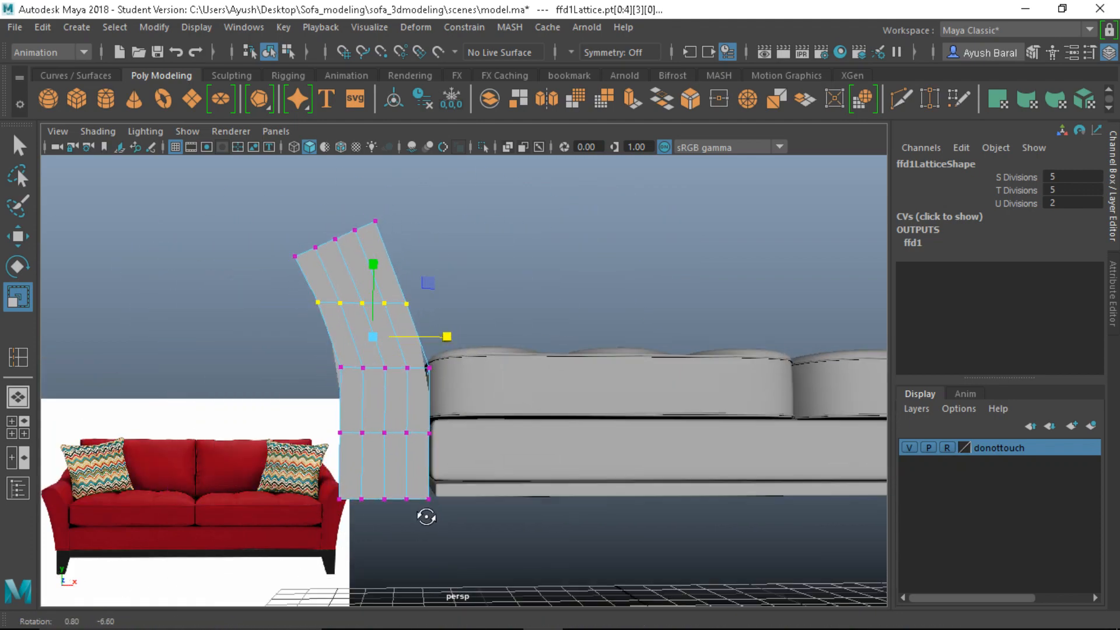
{"action": "left_click_drag", "start_coordinate": [525, 554], "coordinate": [446, 491]}
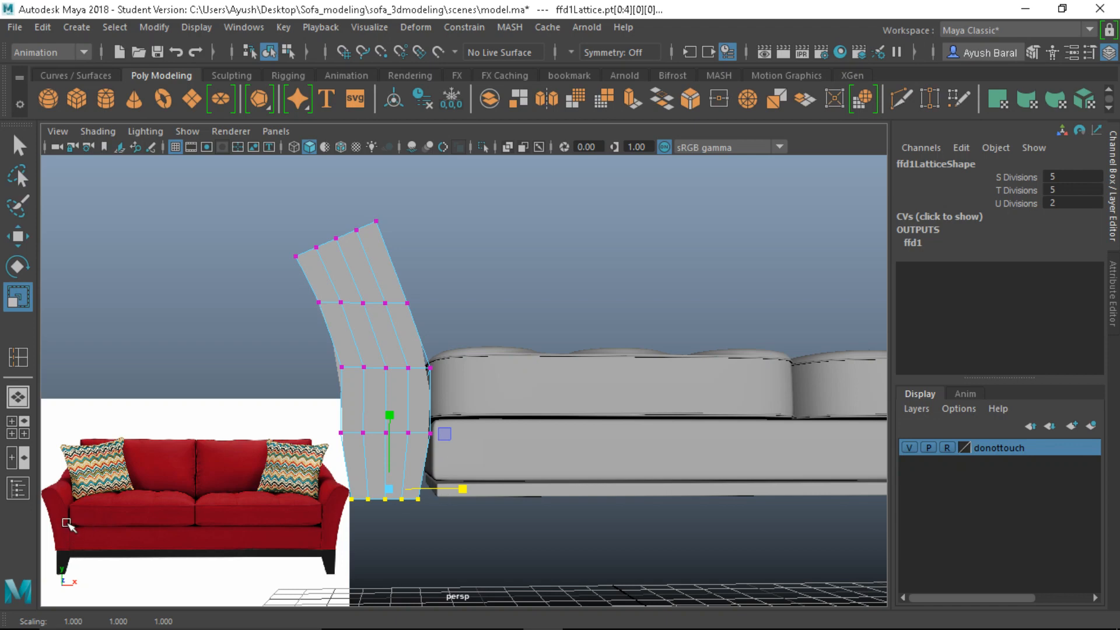
{"action": "key", "text": "ctrl+z"}
Step: Move the two outermost point columns of the lattice's bottom row inward, toward the seat base
{"action": "left_click_drag", "start_coordinate": [295, 576], "coordinate": [349, 564], "text": "alt"}
{"action": "left_click", "coordinate": [331, 540]}
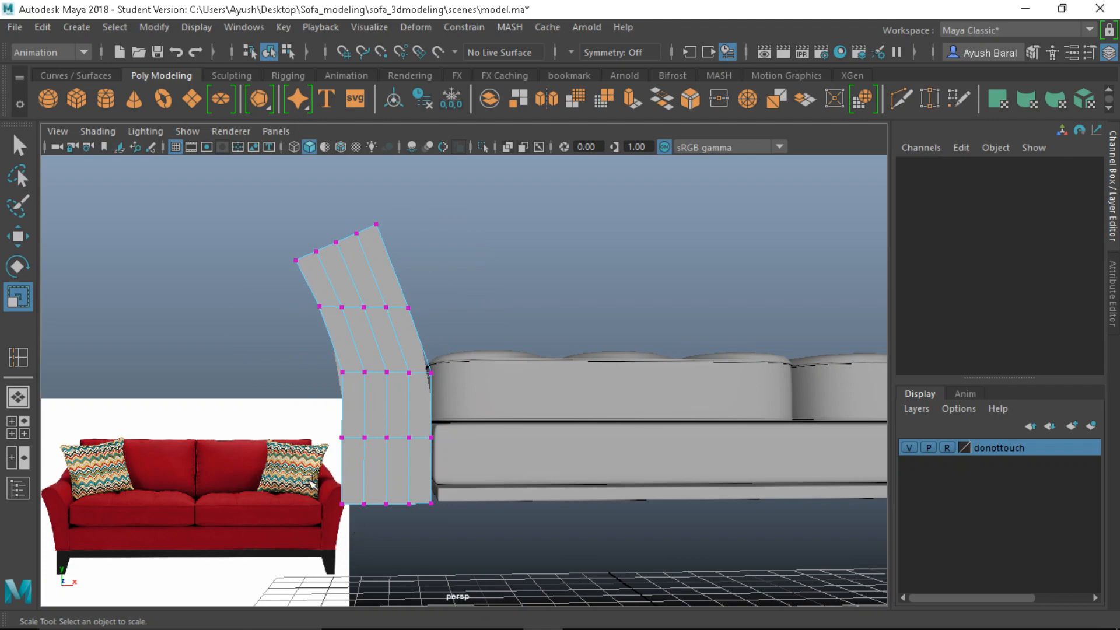
{"action": "left_click_drag", "start_coordinate": [380, 558], "coordinate": [430, 555]}
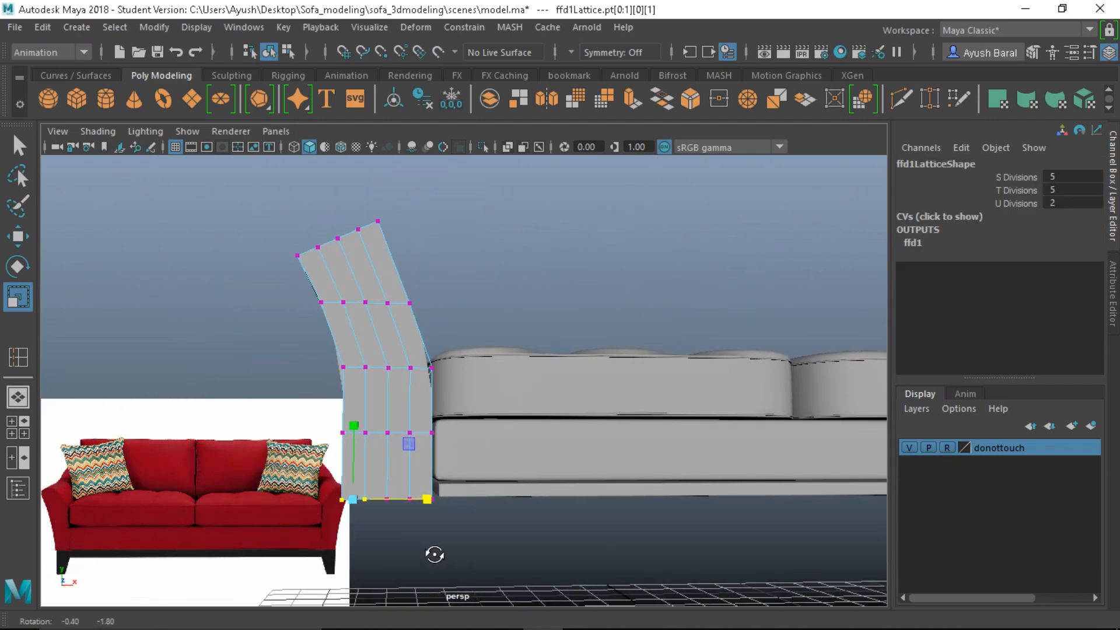
{"action": "left_click", "coordinate": [299, 489]}
{"action": "left_click_drag", "start_coordinate": [297, 486], "coordinate": [204, 538]}
{"action": "left_click", "coordinate": [351, 509]}
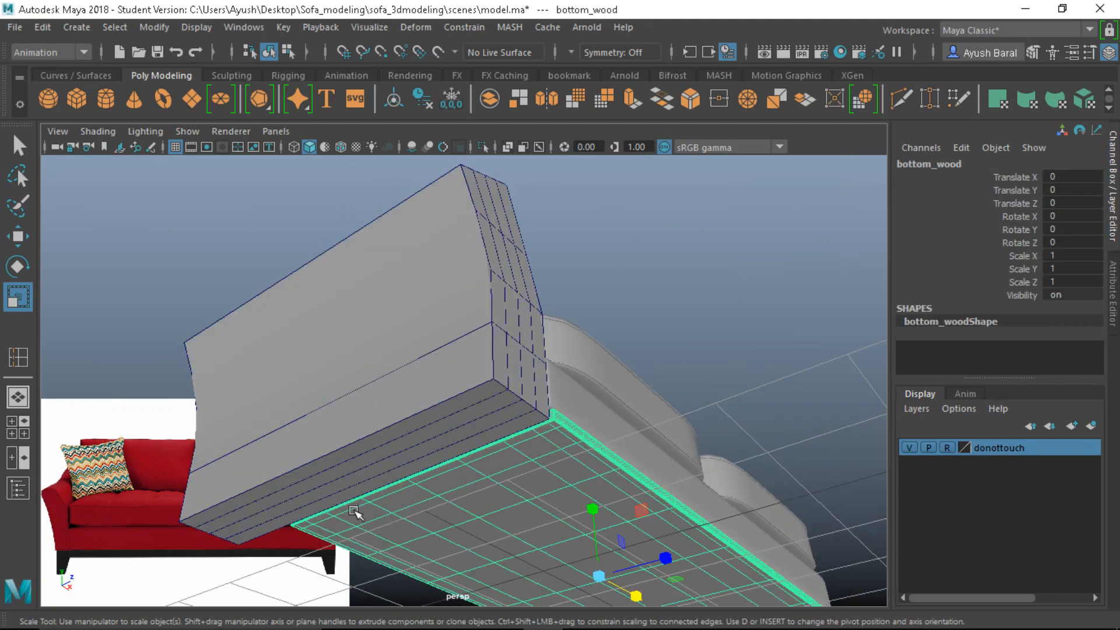
{"action": "key", "text": "ctrl+z"}
{"action": "left_click_drag", "start_coordinate": [361, 528], "coordinate": [272, 534], "text": "alt"}
{"action": "key", "text": "w"}
{"action": "left_click_drag", "start_coordinate": [425, 508], "coordinate": [424, 547]}
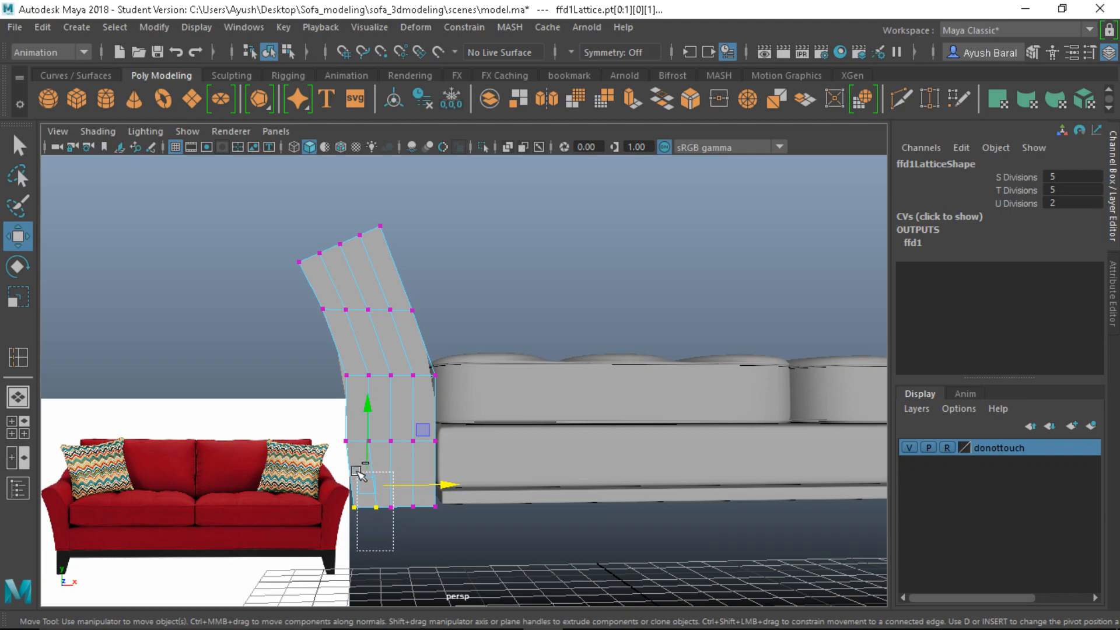
Step: Move only the outermost points of the lattice's bottom row further inward to taper the armrest's base
{"action": "left_click_drag", "start_coordinate": [358, 474], "coordinate": [358, 472]}
{"action": "left_click_drag", "start_coordinate": [388, 555], "coordinate": [326, 542], "text": "alt"}
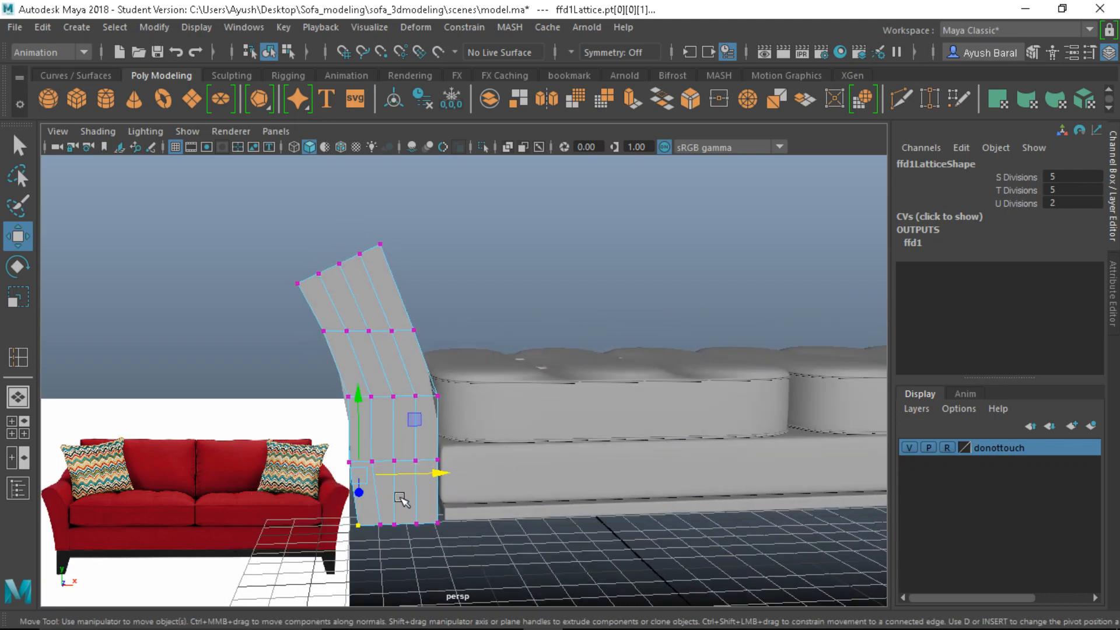
{"action": "left_click_drag", "start_coordinate": [418, 479], "coordinate": [432, 480]}
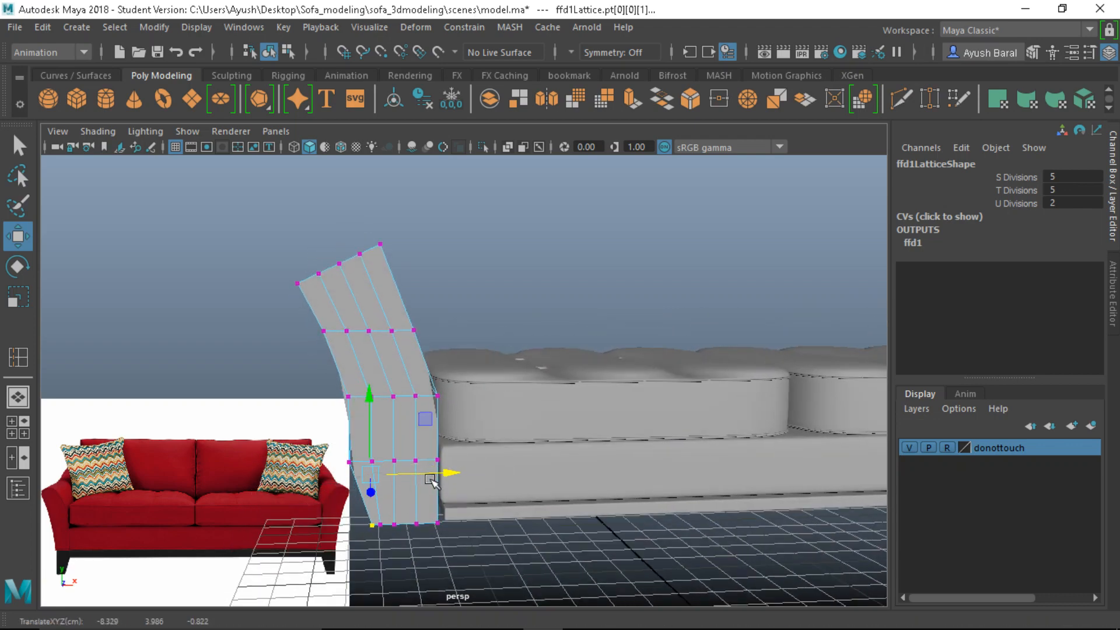
{"action": "left_click_drag", "start_coordinate": [272, 418], "coordinate": [305, 429], "text": "alt"}
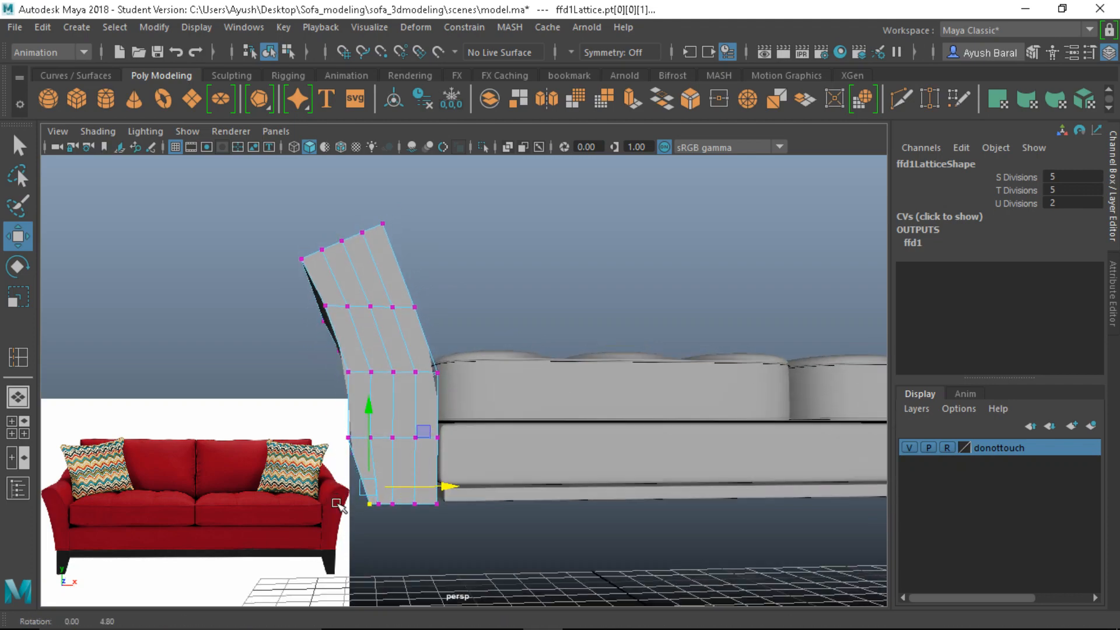
Step: Move the outermost points of the second lattice row from the bottom inward to smooth the outer side's taper
{"action": "left_click_drag", "start_coordinate": [360, 477], "coordinate": [360, 477]}
{"action": "left_click_drag", "start_coordinate": [361, 477], "coordinate": [380, 490], "text": "alt"}
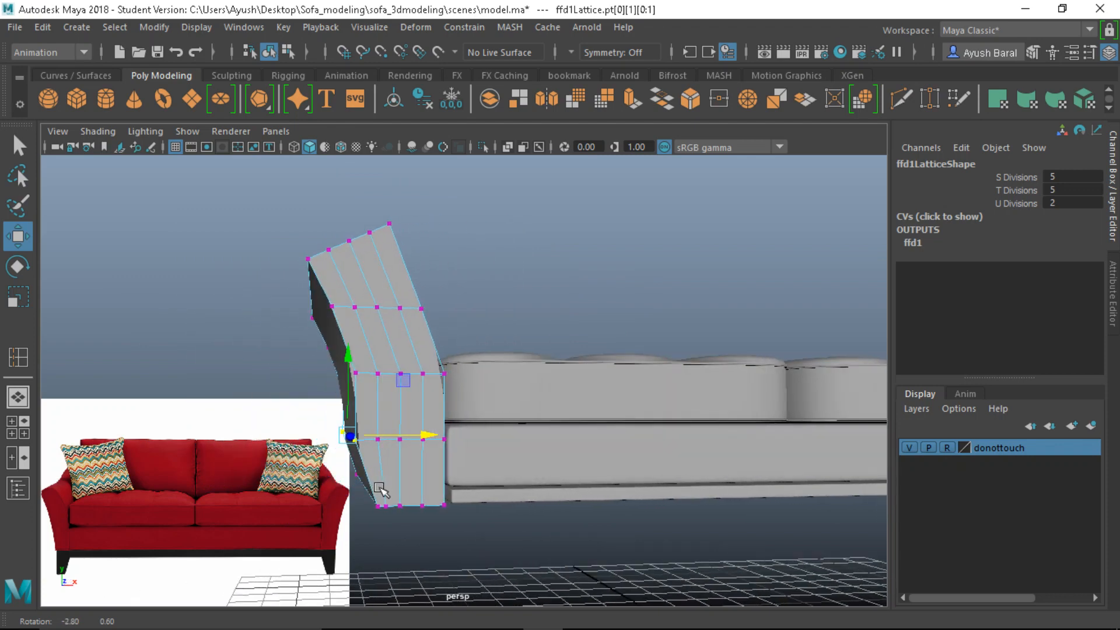
{"action": "left_click_drag", "start_coordinate": [418, 434], "coordinate": [432, 435]}
{"action": "left_click_drag", "start_coordinate": [431, 435], "coordinate": [307, 348], "text": "alt"}
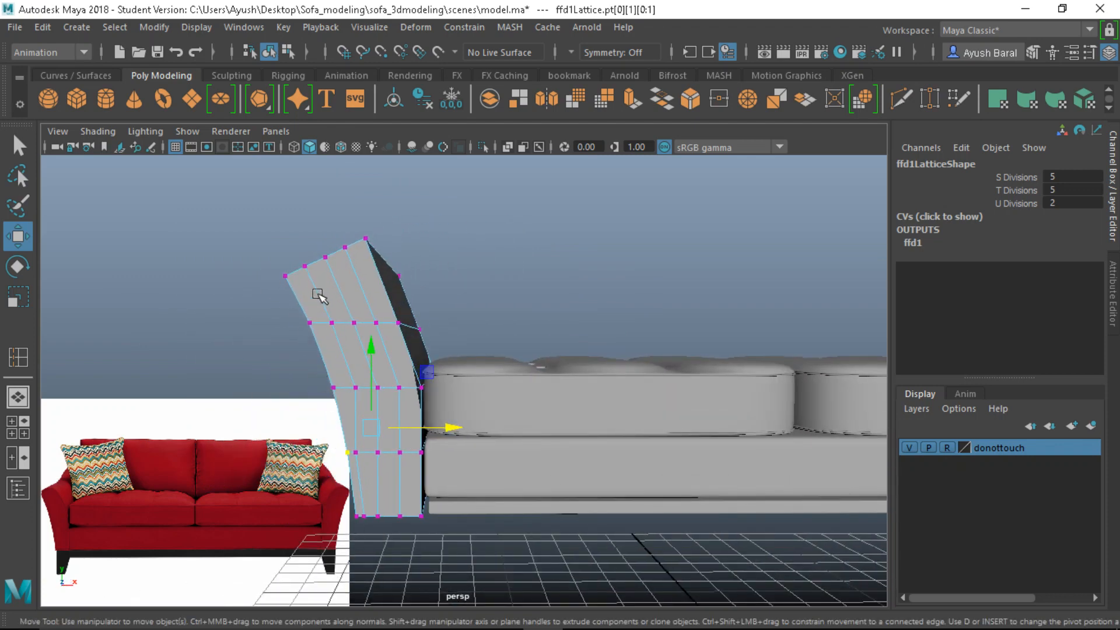
{"action": "left_click_drag", "start_coordinate": [352, 421], "coordinate": [375, 414], "text": "alt"}
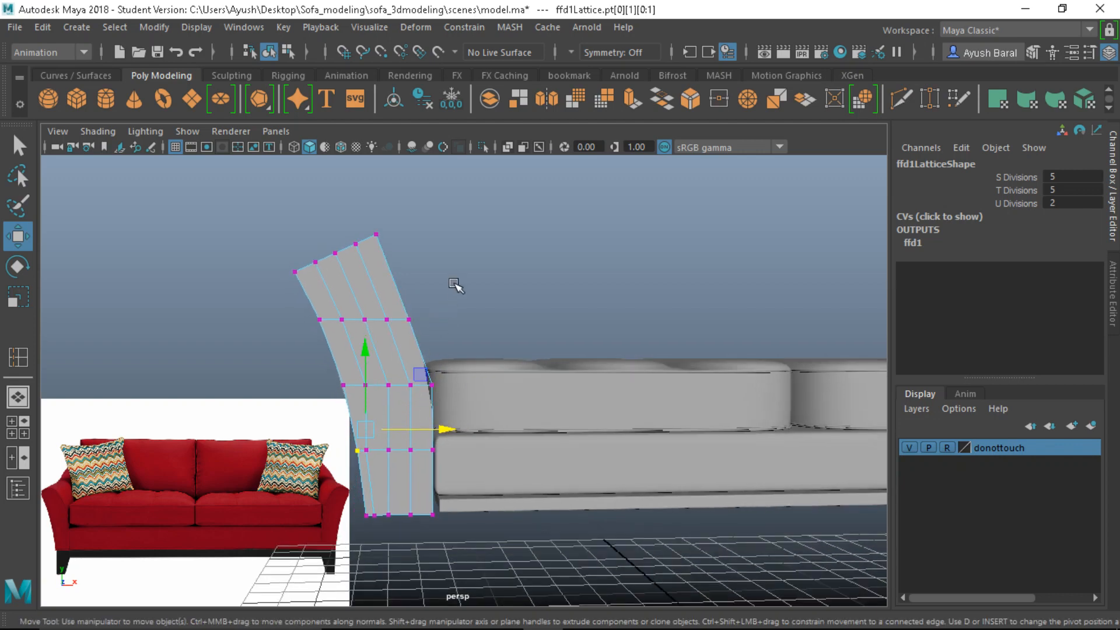
Step: Tilt the second lattice row from the top to follow the sloped top row, and shift it slightly toward the seat
{"action": "left_click_drag", "start_coordinate": [417, 299], "coordinate": [290, 347]}
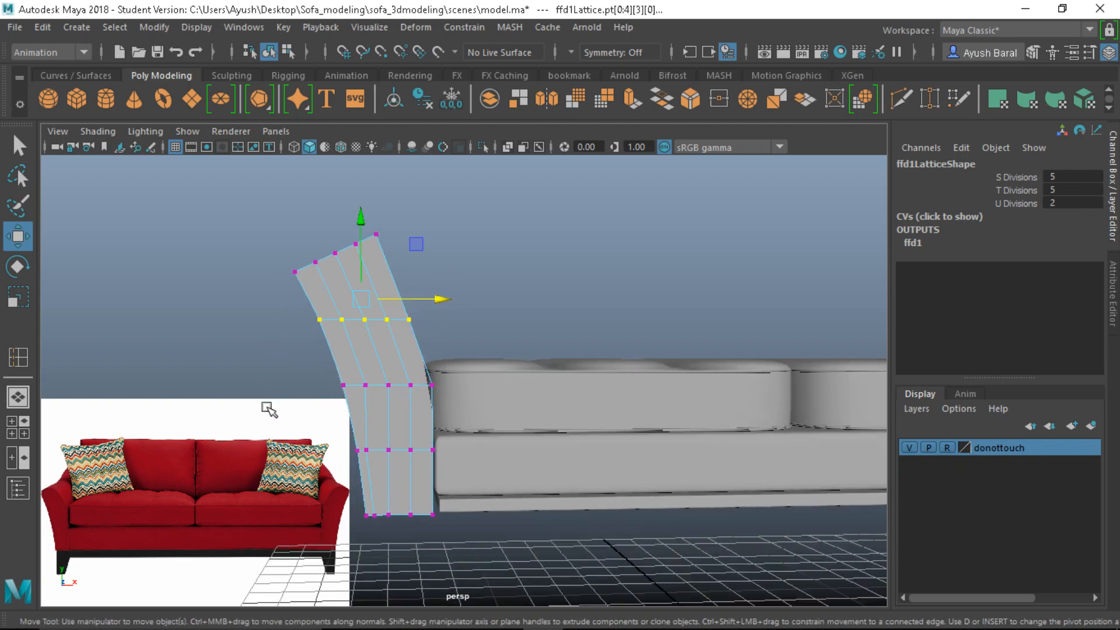
{"action": "left_click_drag", "start_coordinate": [268, 408], "coordinate": [662, 415], "text": "alt"}
{"action": "left_click_drag", "start_coordinate": [432, 187], "coordinate": [539, 252]}
{"action": "left_click_drag", "start_coordinate": [672, 328], "coordinate": [362, 331], "text": "alt"}
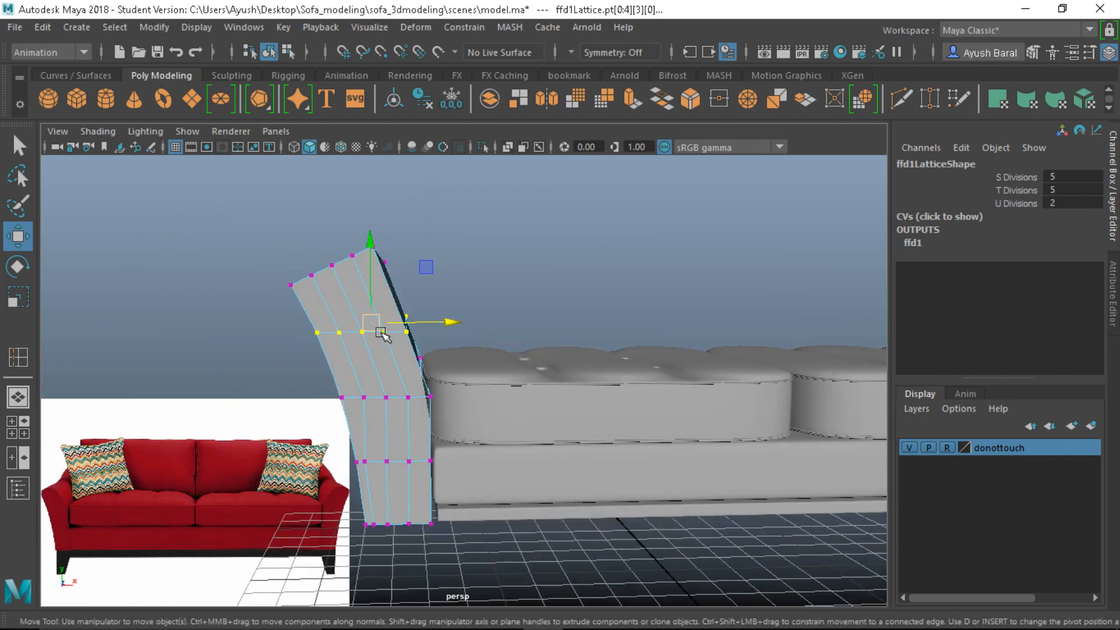
{"action": "key", "text": "r"}
{"action": "key", "text": "e"}
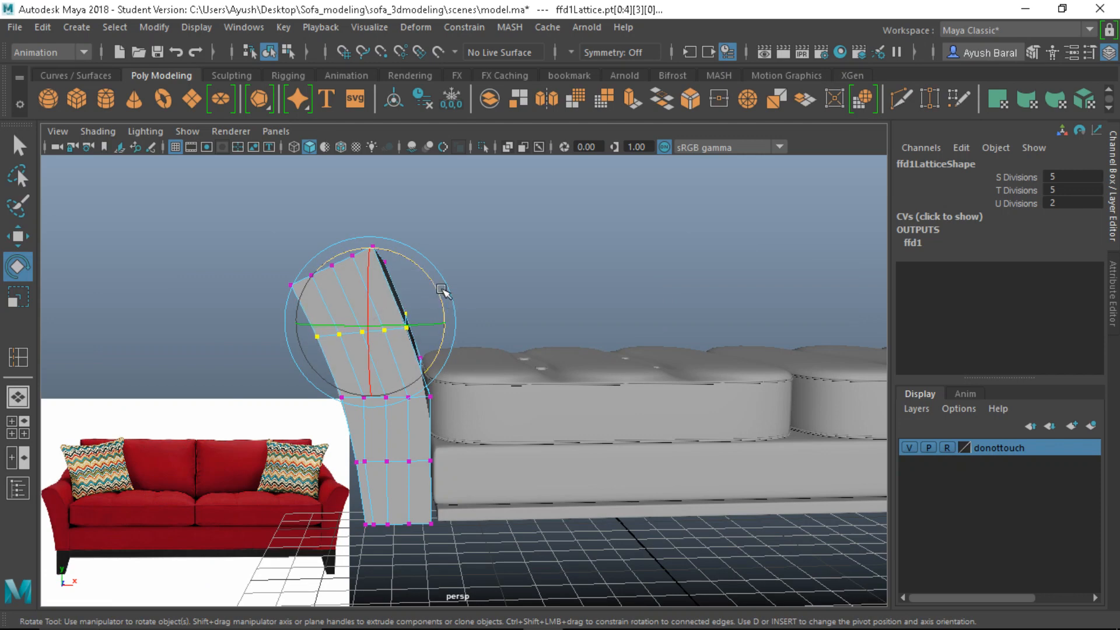
{"action": "left_click_drag", "start_coordinate": [442, 290], "coordinate": [425, 270]}
{"action": "key", "text": "w"}
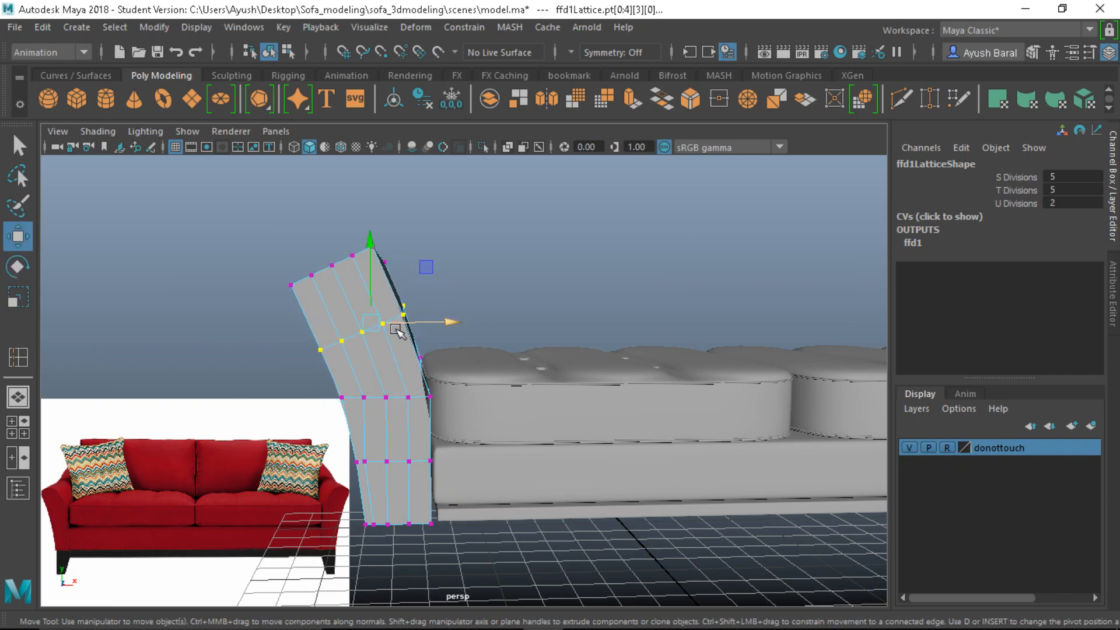
{"action": "left_click_drag", "start_coordinate": [373, 316], "coordinate": [379, 321]}
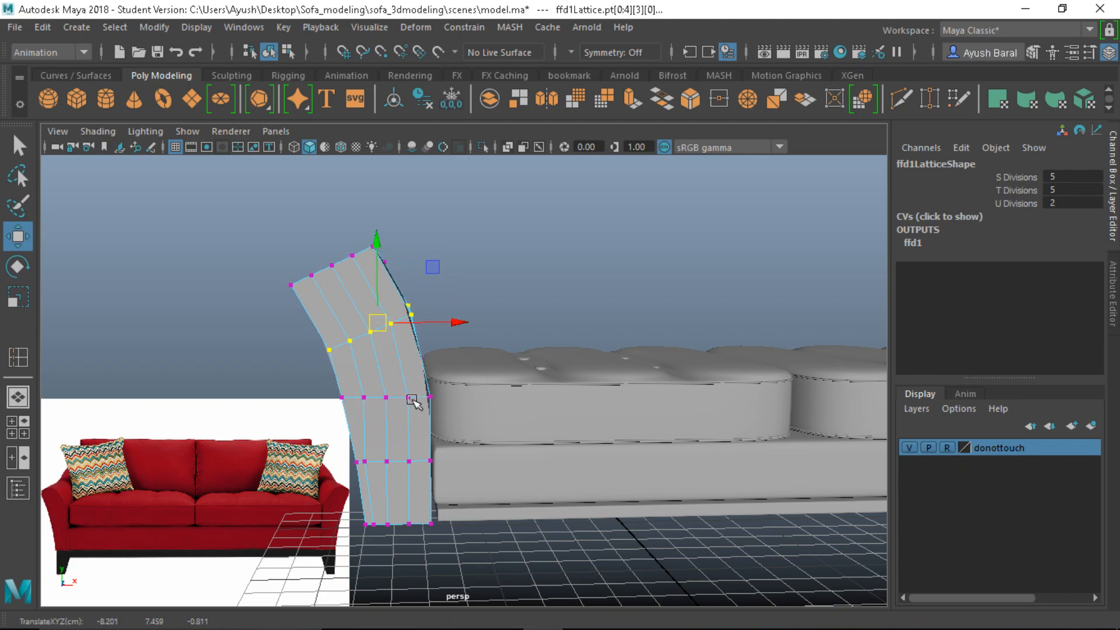
{"action": "scroll", "coordinate": [413, 401], "scroll_direction": "down", "scroll_amount": 2}
{"action": "scroll", "coordinate": [401, 389], "scroll_direction": "up", "scroll_amount": 2}
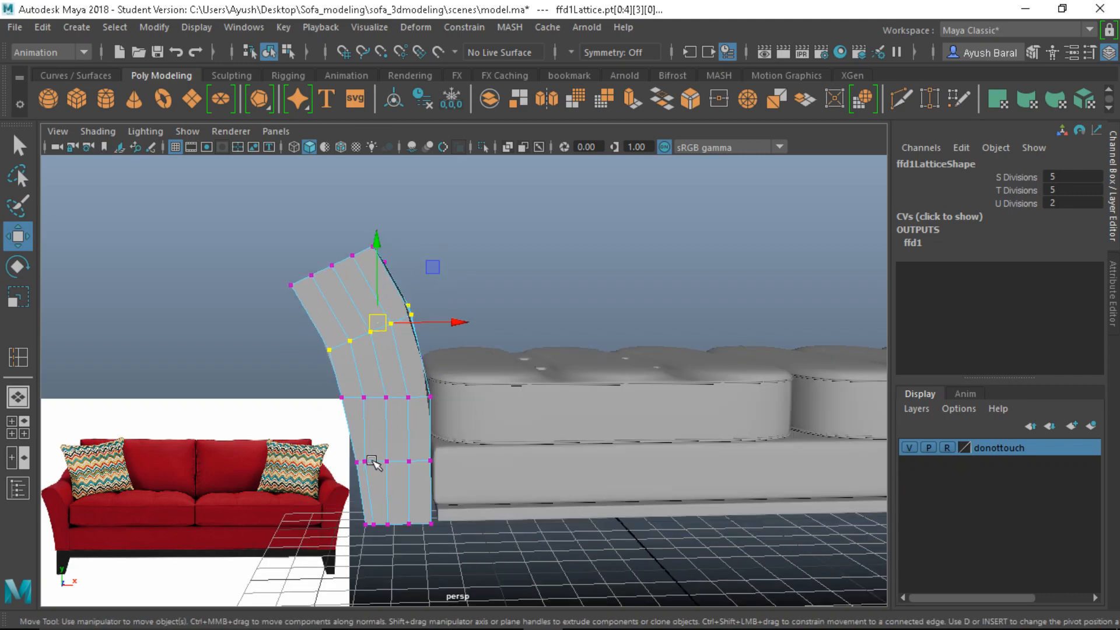
Step: Return to object selection and select the armrest's lattice instead of the block inside it
{"action": "left_click", "coordinate": [365, 459]}
{"action": "left_click_drag", "start_coordinate": [383, 497], "coordinate": [689, 478], "text": "alt"}
{"action": "left_click", "coordinate": [470, 369]}
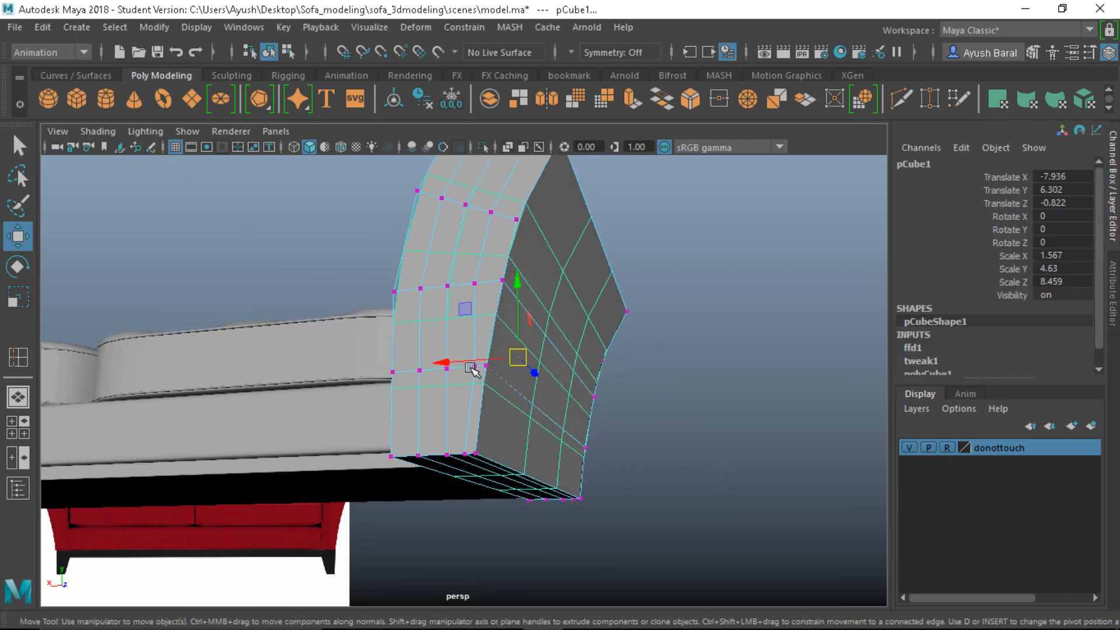
{"action": "left_click", "coordinate": [472, 369]}
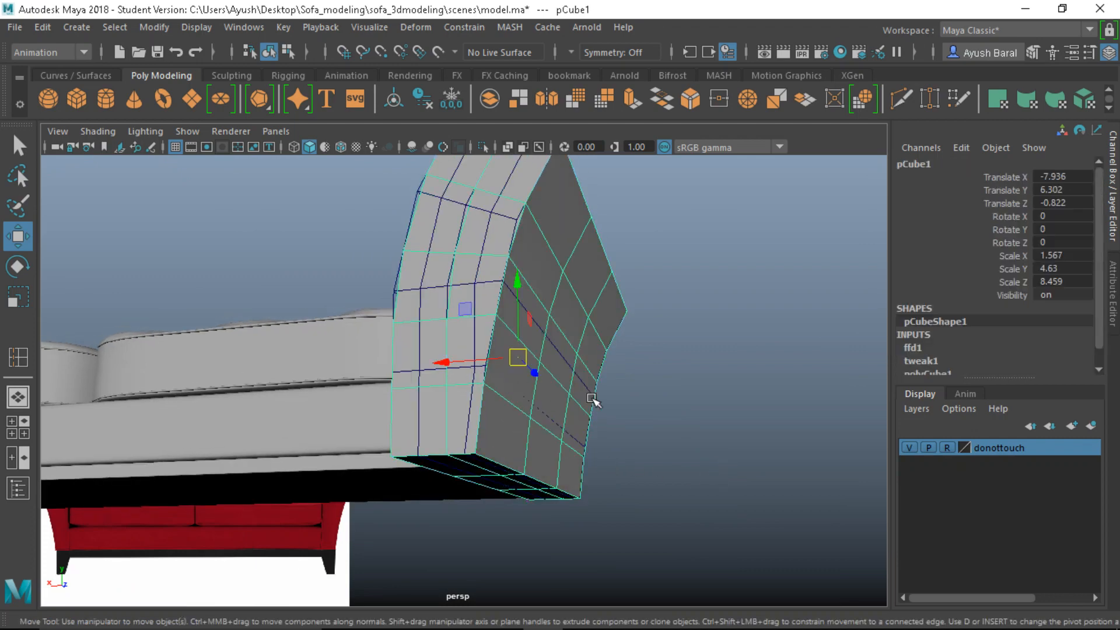
{"action": "left_click", "coordinate": [589, 432], "text": "shift"}
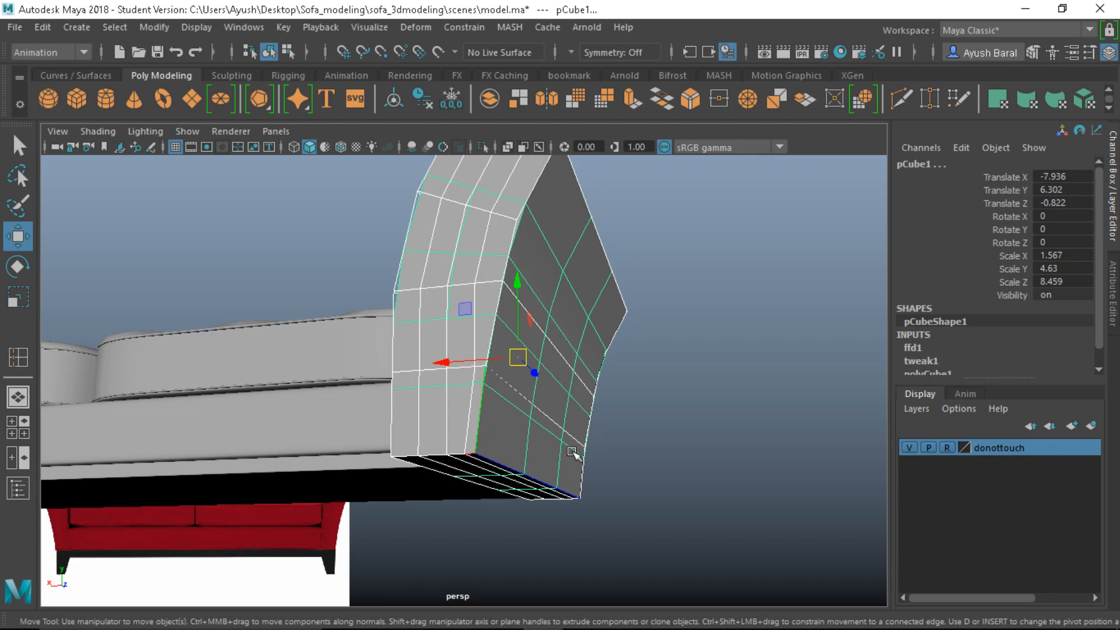
{"action": "right_click", "coordinate": [571, 376]}
{"action": "left_click", "coordinate": [537, 275]}
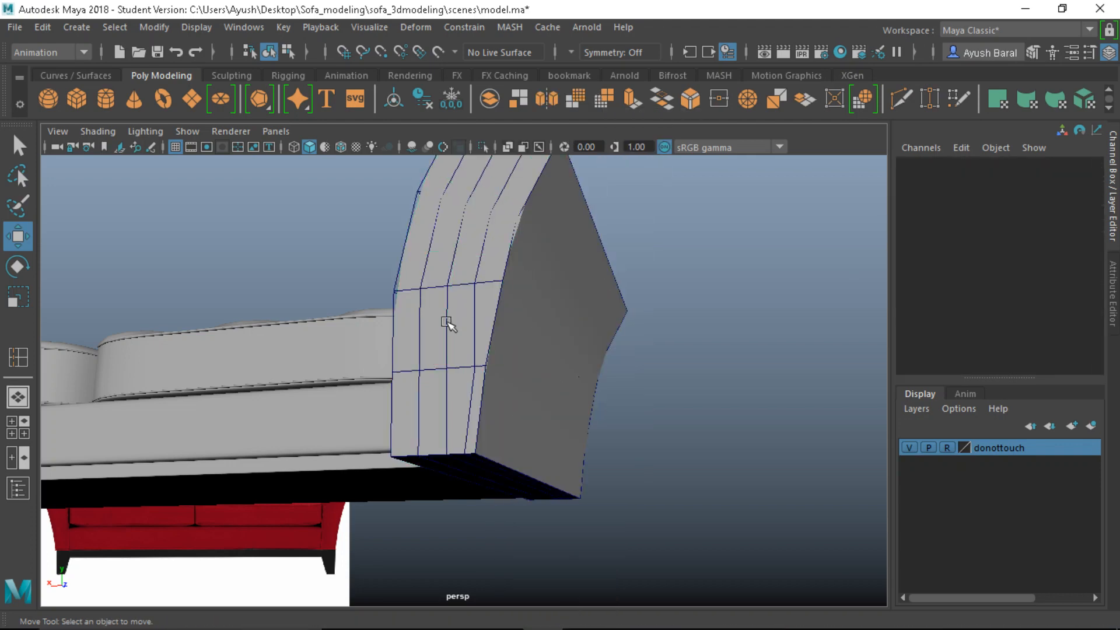
{"action": "right_click", "coordinate": [446, 321]}
{"action": "left_click", "coordinate": [417, 161]}
{"action": "right_click_drag", "start_coordinate": [523, 271], "coordinate": [490, 170]}
{"action": "left_click_drag", "start_coordinate": [400, 232], "coordinate": [413, 240]}
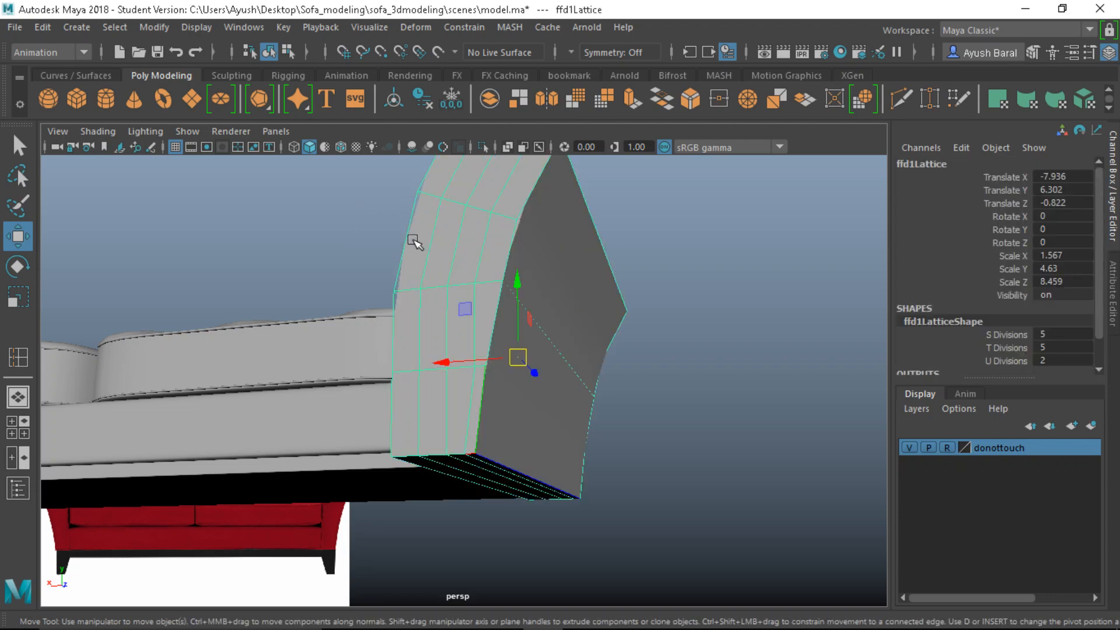
Step: Return to object selection and select the armrest block inside the lattice instead of the lattice itself
{"action": "right_click", "coordinate": [413, 240]}
{"action": "right_click_drag", "start_coordinate": [410, 231], "coordinate": [434, 231]}
{"action": "left_click", "coordinate": [578, 260]}
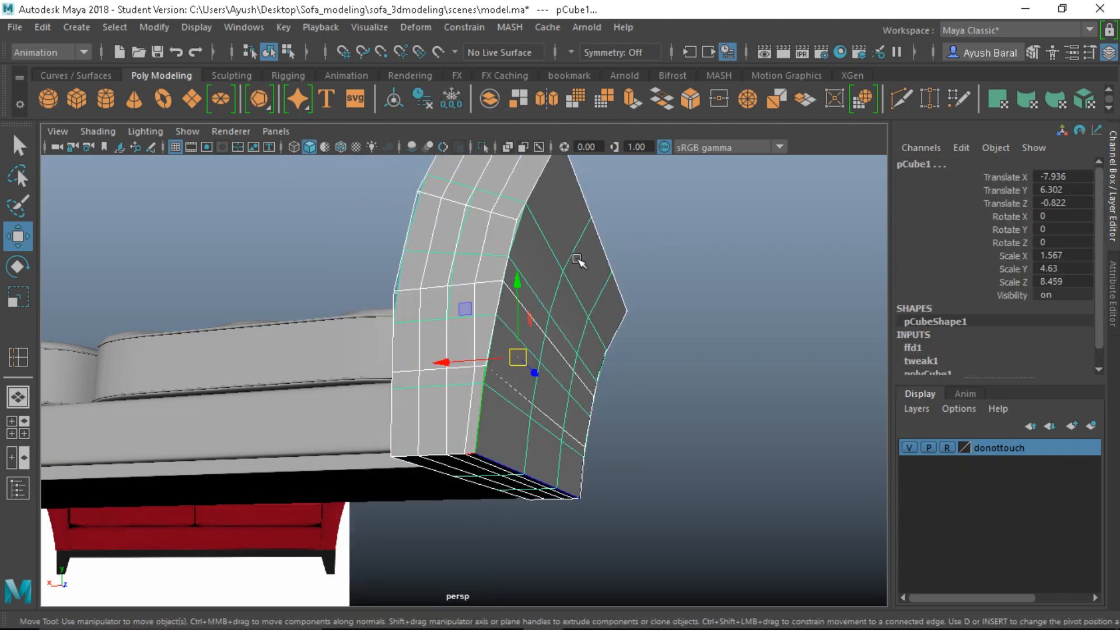
{"action": "left_click", "coordinate": [597, 264], "text": "ctrl"}
{"action": "right_click_drag", "start_coordinate": [491, 265], "coordinate": [491, 259]}
{"action": "left_click", "coordinate": [589, 254]}
{"action": "left_click", "coordinate": [595, 288]}
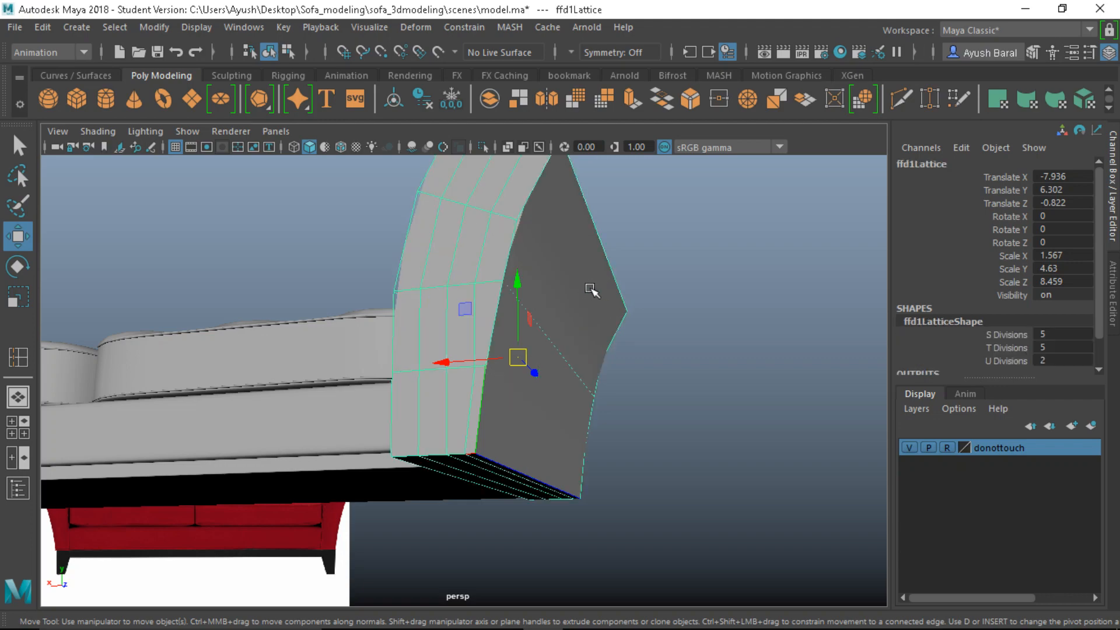
{"action": "right_click_drag", "start_coordinate": [591, 153], "coordinate": [607, 239]}
{"action": "left_click_drag", "start_coordinate": [783, 350], "coordinate": [548, 391], "text": "alt"}
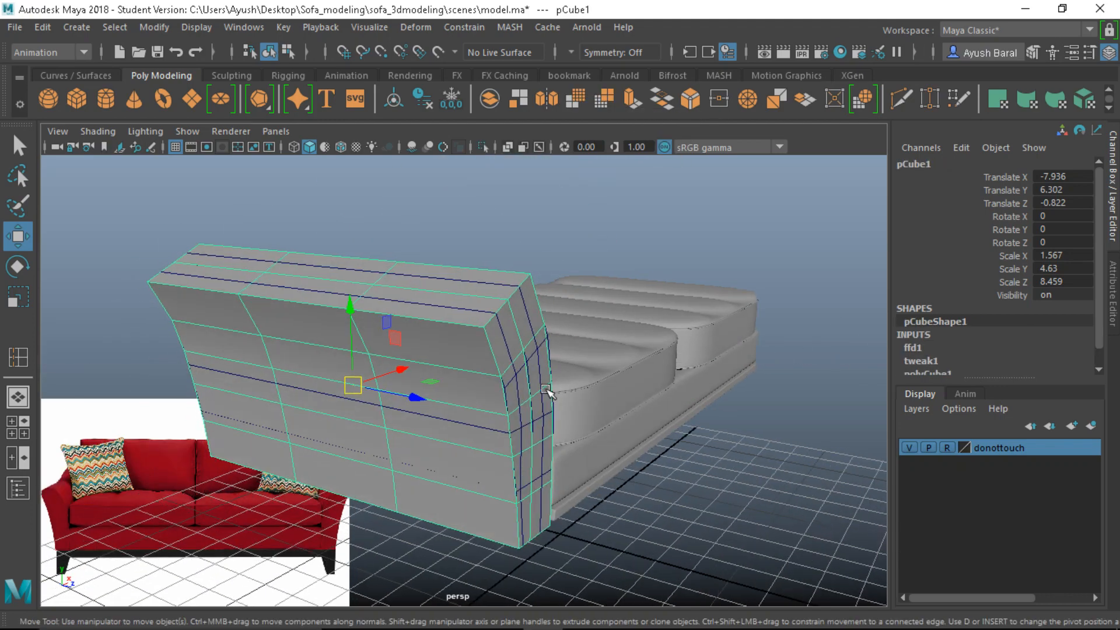
{"action": "left_click", "coordinate": [554, 249]}
{"action": "left_click", "coordinate": [423, 338]}
{"action": "left_click_drag", "start_coordinate": [423, 338], "coordinate": [257, 188], "text": "alt"}
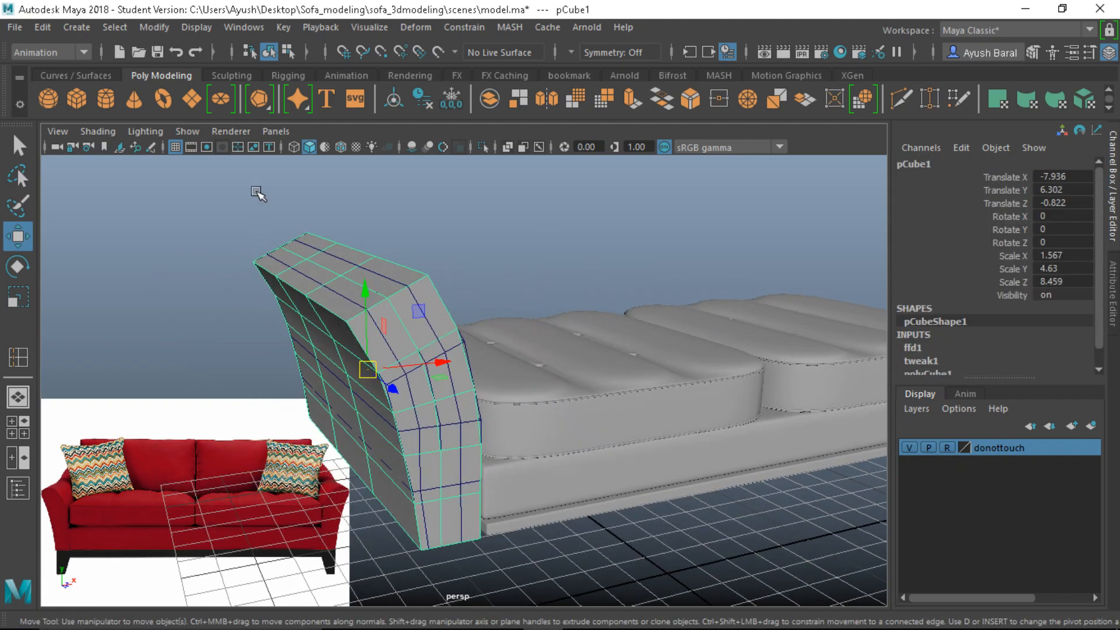
Step: Try to delete the armrest block's construction history, and get the output window out of the way
{"action": "left_click", "coordinate": [426, 101]}
{"action": "left_click_drag", "start_coordinate": [485, 220], "coordinate": [400, 391], "text": "alt"}
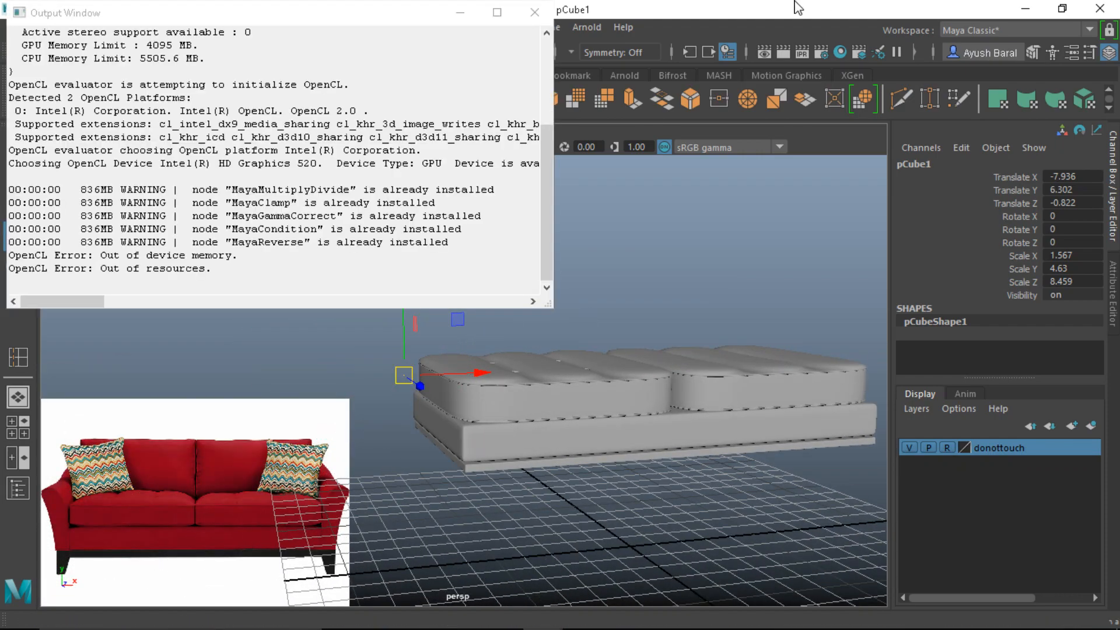
{"action": "left_click", "coordinate": [464, 12]}
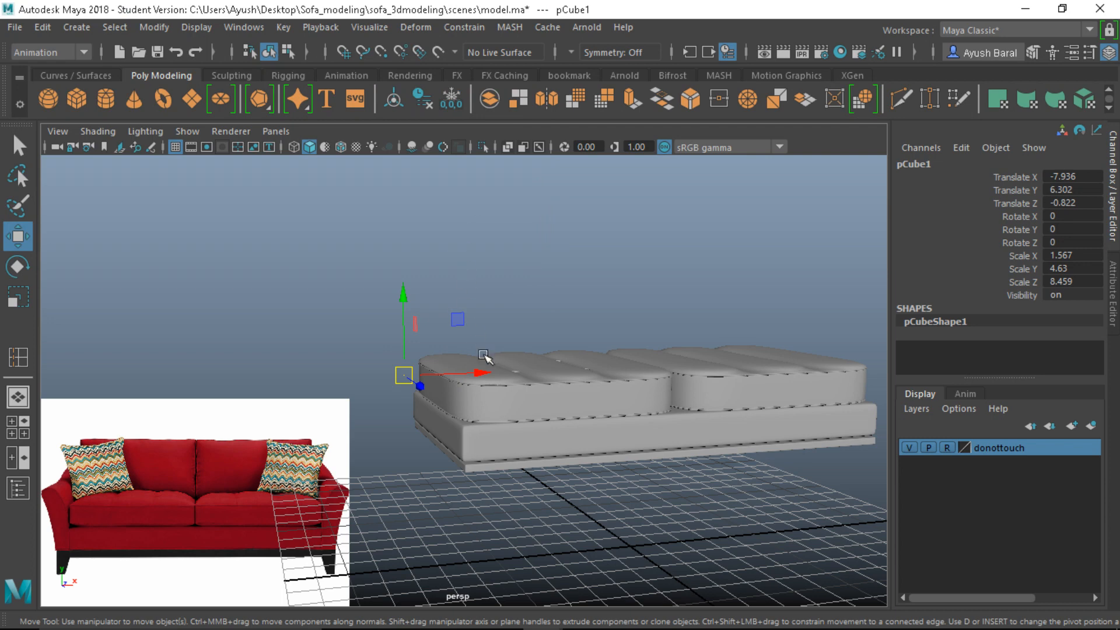
{"action": "scroll", "coordinate": [464, 374], "scroll_direction": "down", "scroll_amount": 5}
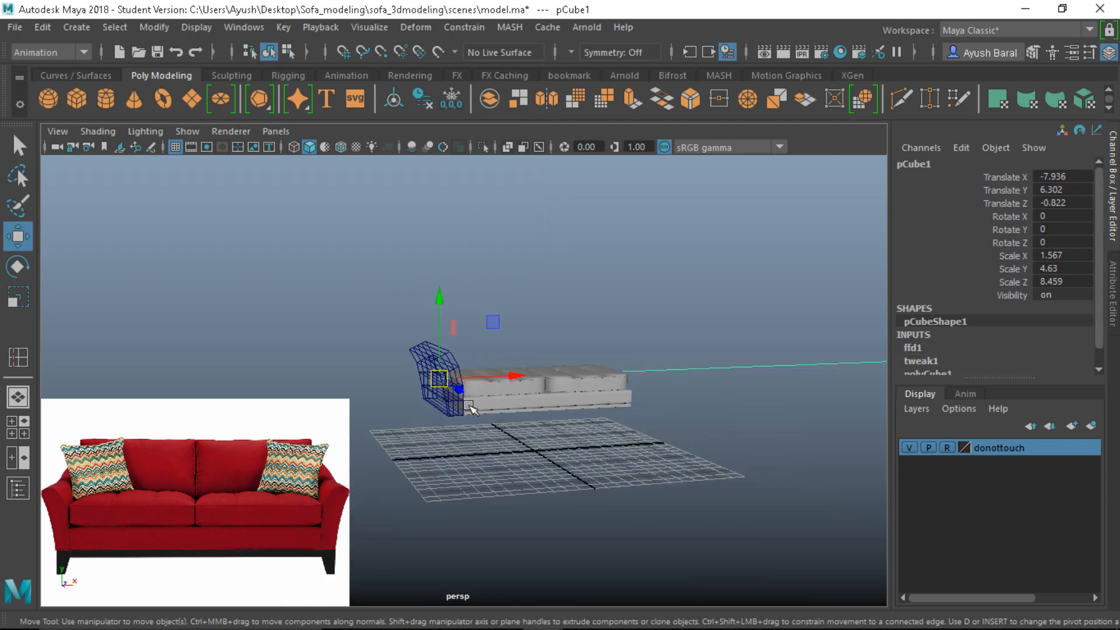
{"action": "left_click_drag", "start_coordinate": [650, 436], "coordinate": [541, 518], "text": "alt"}
{"action": "scroll", "coordinate": [542, 518], "scroll_direction": "up", "scroll_amount": 1}
{"action": "scroll", "coordinate": [590, 445], "scroll_direction": "up", "scroll_amount": 3}
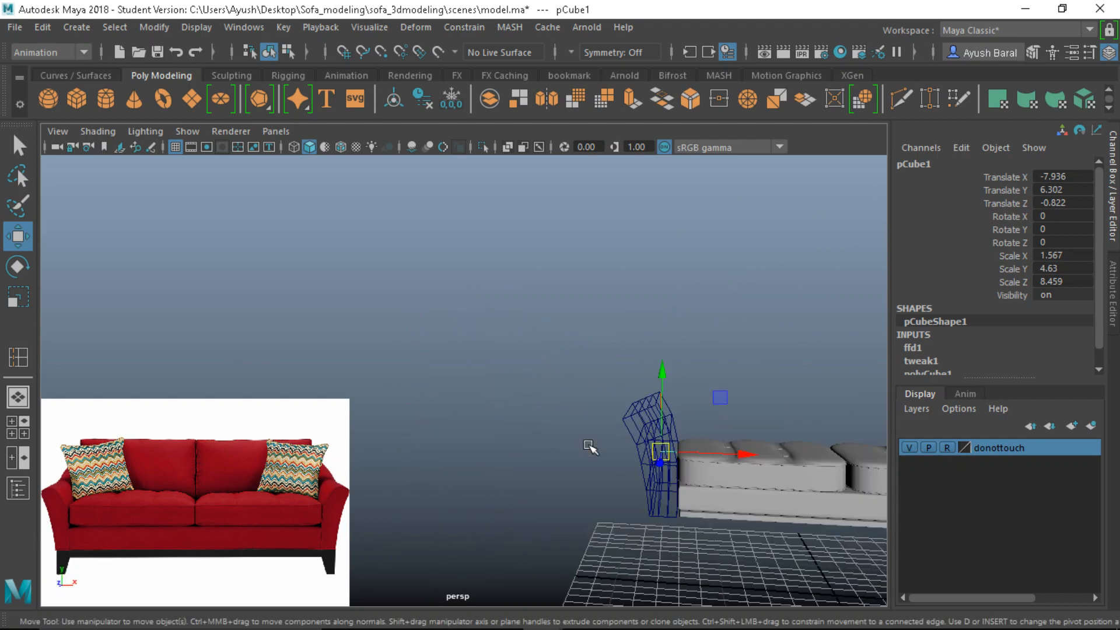
Step: Try to freeze the transformations of the armrest's lattice and clear the selection
{"action": "left_click", "coordinate": [600, 371]}
{"action": "left_click", "coordinate": [670, 421]}
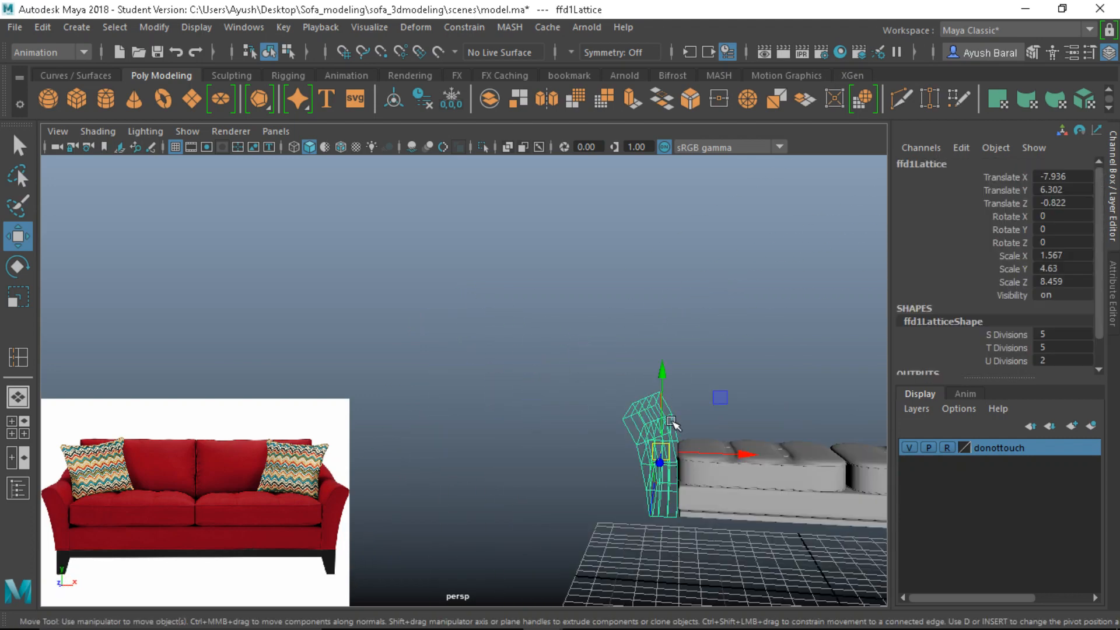
{"action": "left_click", "coordinate": [451, 99]}
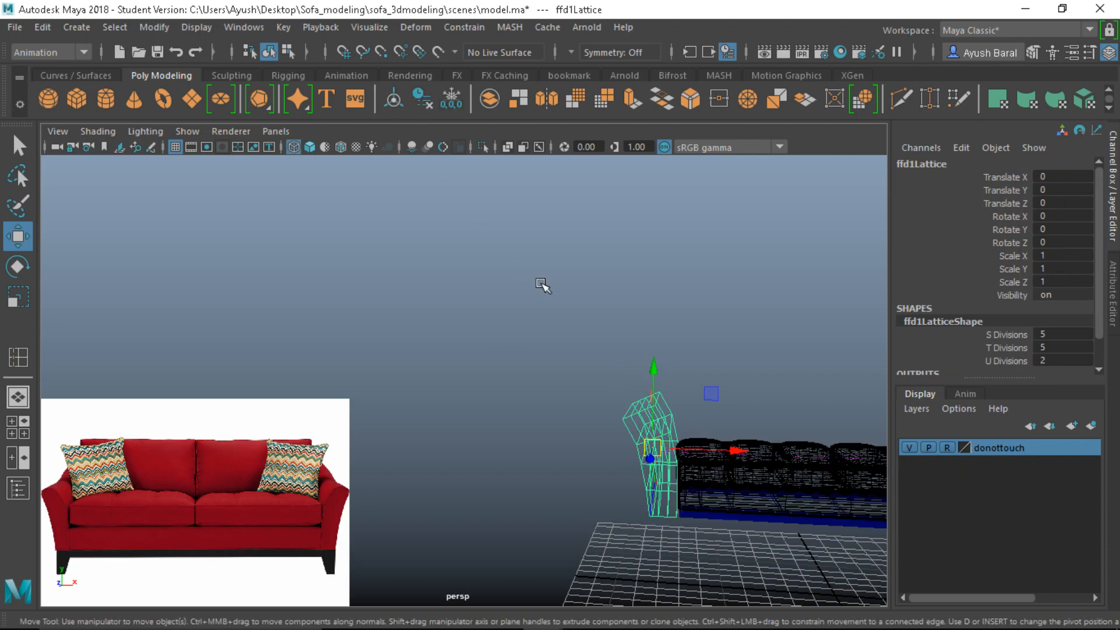
{"action": "left_click", "coordinate": [464, 396]}
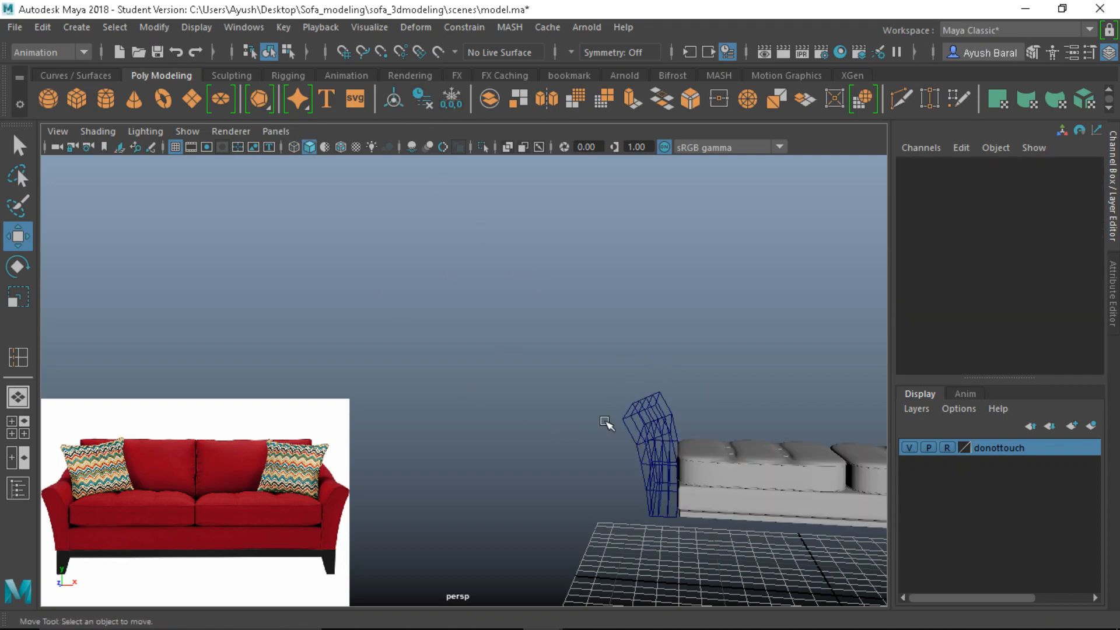
Step: Try the lattice point mode on the armrest's lattice and return to object selection with the lattice selected
{"action": "left_click", "coordinate": [664, 402]}
{"action": "right_click_drag", "start_coordinate": [670, 410], "coordinate": [750, 164]}
{"action": "left_click", "coordinate": [741, 360]}
{"action": "left_click", "coordinate": [657, 410]}
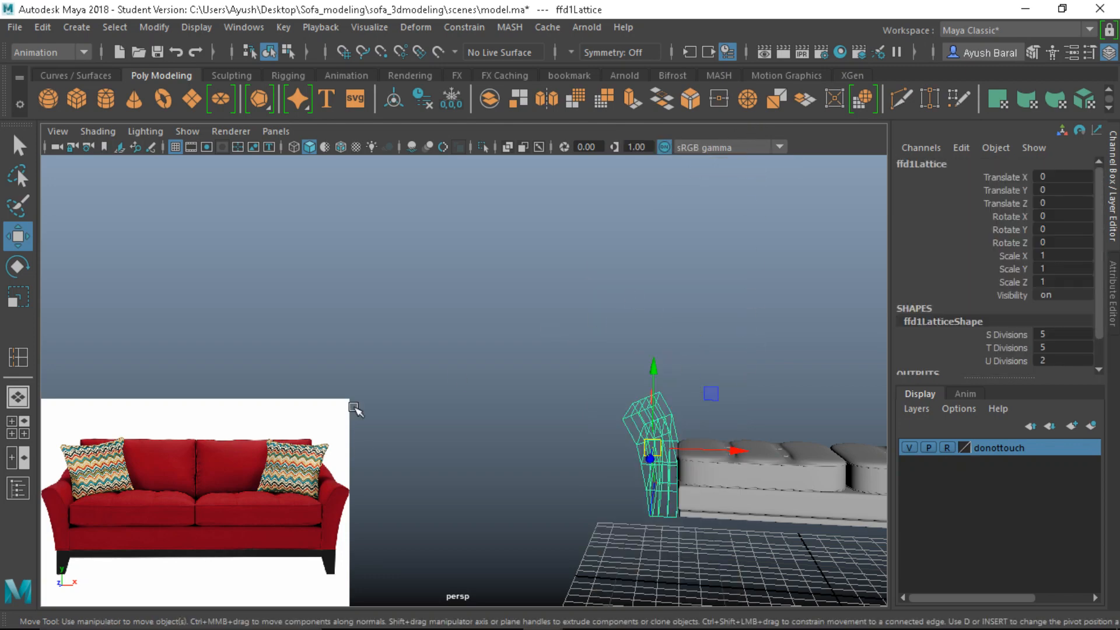
{"action": "left_click", "coordinate": [738, 286]}
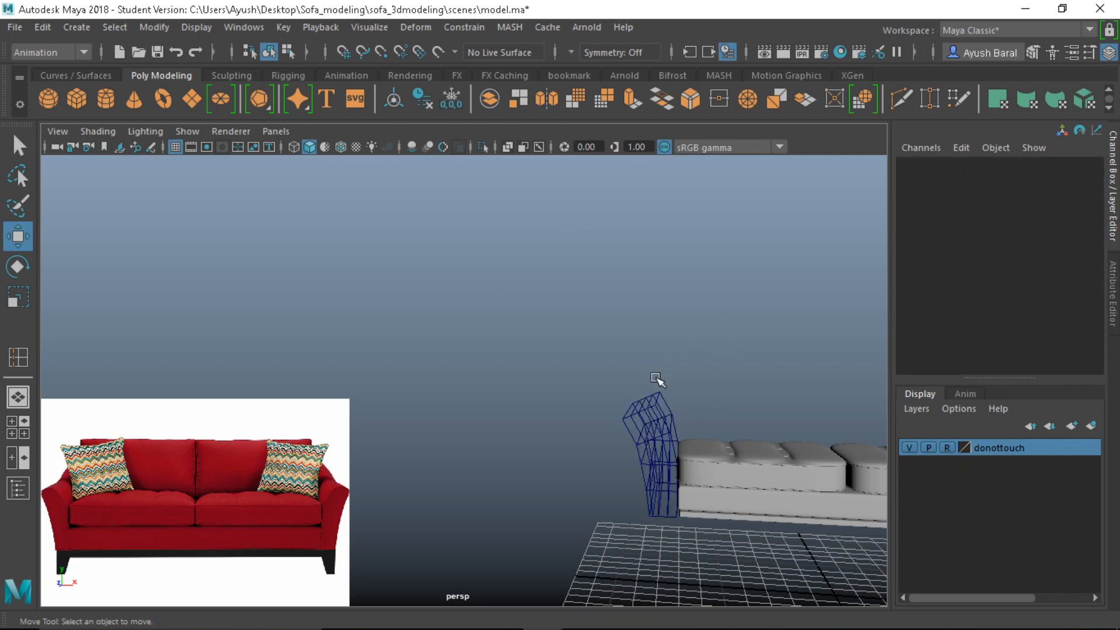
{"action": "right_click_drag", "start_coordinate": [642, 424], "coordinate": [652, 112]}
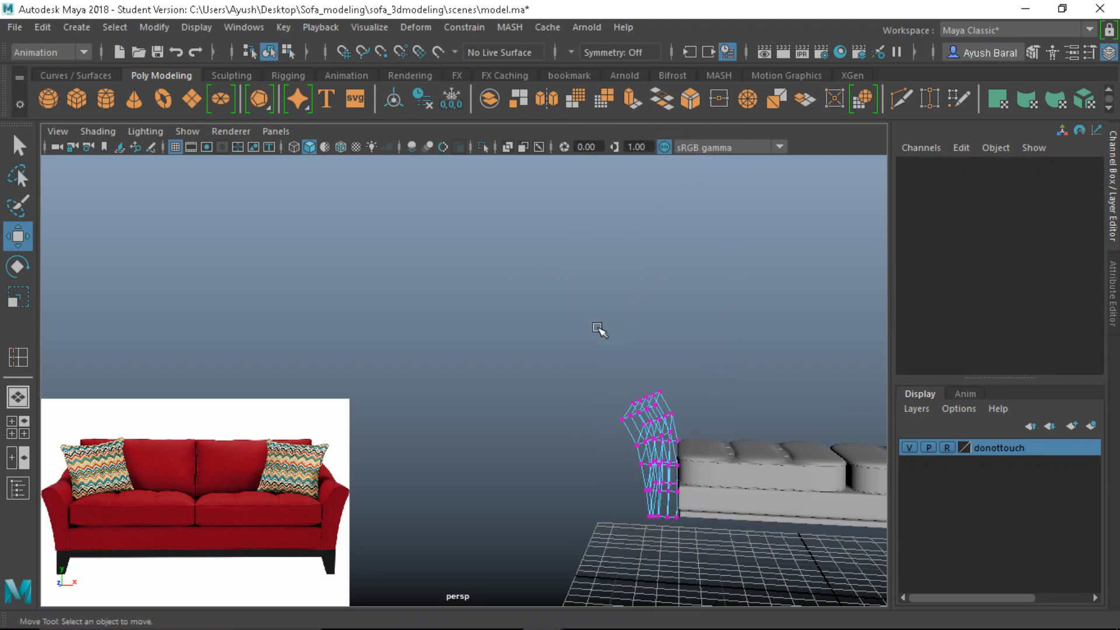
{"action": "key", "text": "F8"}
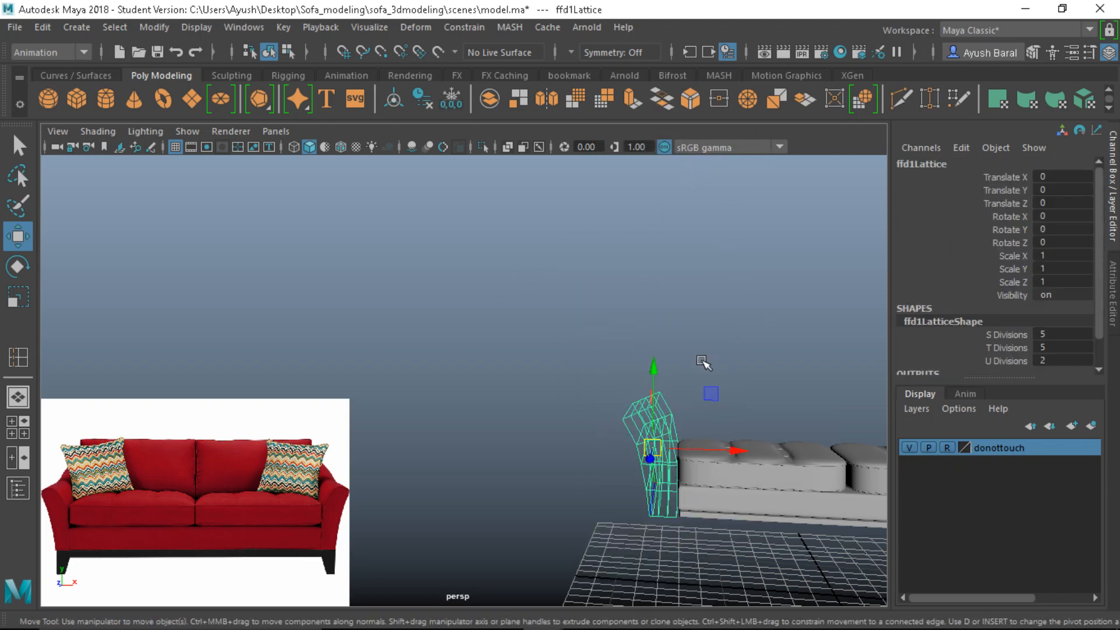
Step: Undo the freeze of the lattice's transformations together with the surrounding selection changes
{"action": "key", "text": "ctrl+z"}
{"action": "key", "text": "ctrl+z"}
{"action": "key", "text": "ctrl+z"}
{"action": "key", "text": "ctrl+z"}
{"action": "key", "text": "ctrl+z"}
{"action": "key", "text": "ctrl+z"}
{"action": "key", "text": "ctrl+z"}
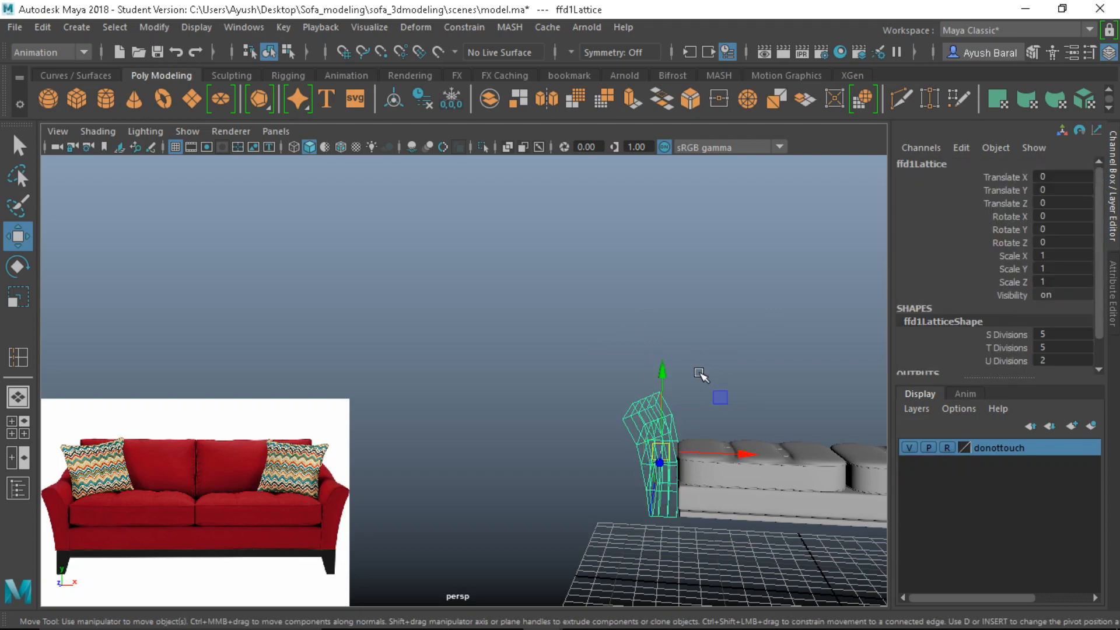
{"action": "key", "text": "ctrl+z"}
{"action": "key", "text": "ctrl+z"}
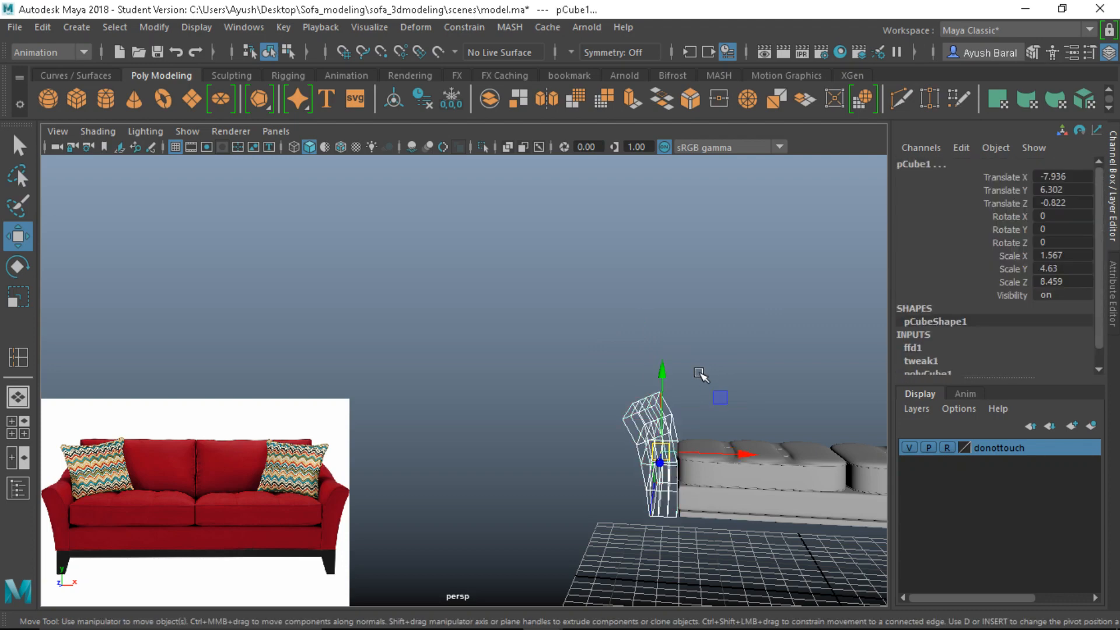
Step: Undo further, back to the editing of the points in the lattice's second row from the top
{"action": "left_click", "coordinate": [620, 393]}
{"action": "left_click", "coordinate": [638, 419]}
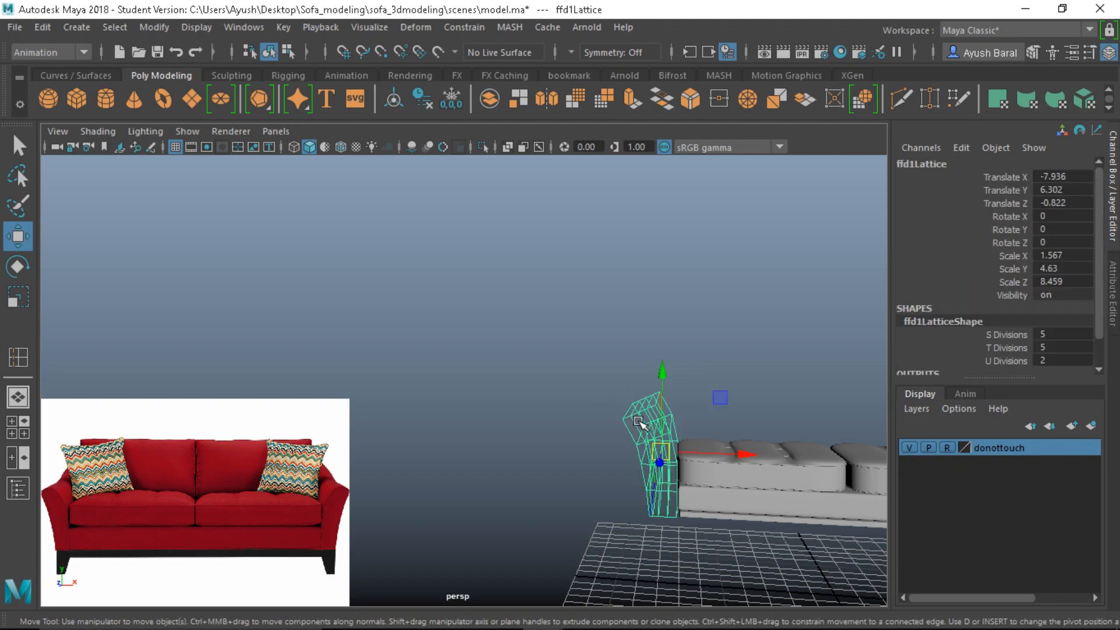
{"action": "right_click", "coordinate": [638, 419]}
{"action": "key", "text": "ctrl+z"}
{"action": "key", "text": "ctrl+z"}
{"action": "key", "text": "ctrl+z"}
{"action": "key", "text": "ctrl+z"}
{"action": "key", "text": "ctrl+z"}
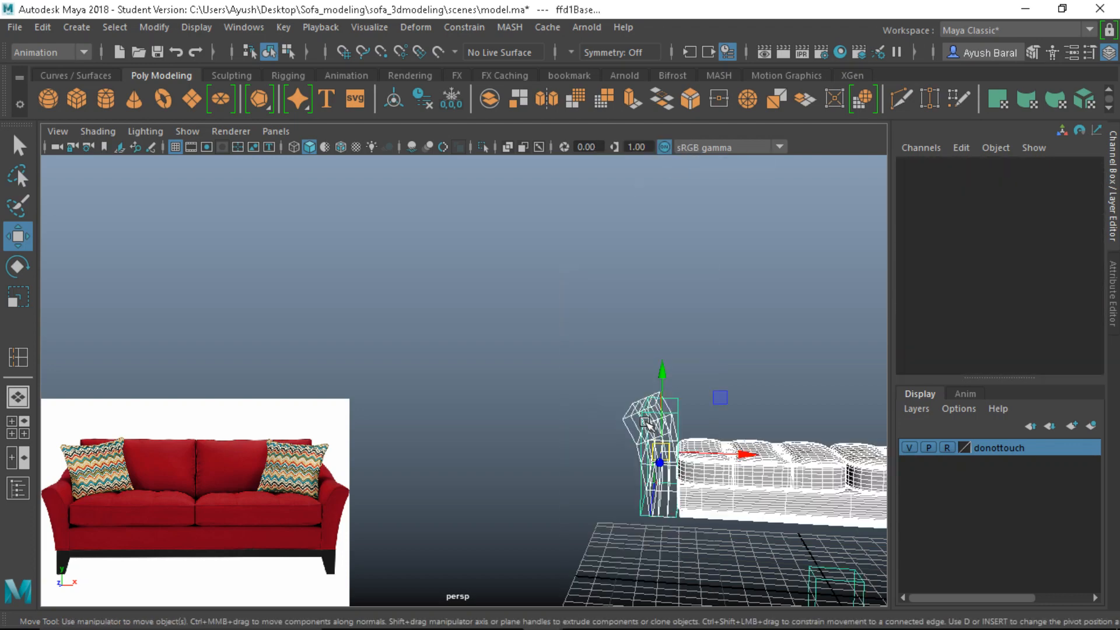
{"action": "key", "text": "ctrl+z"}
{"action": "key", "text": "ctrl+z"}
{"action": "key", "text": "ctrl+z"}
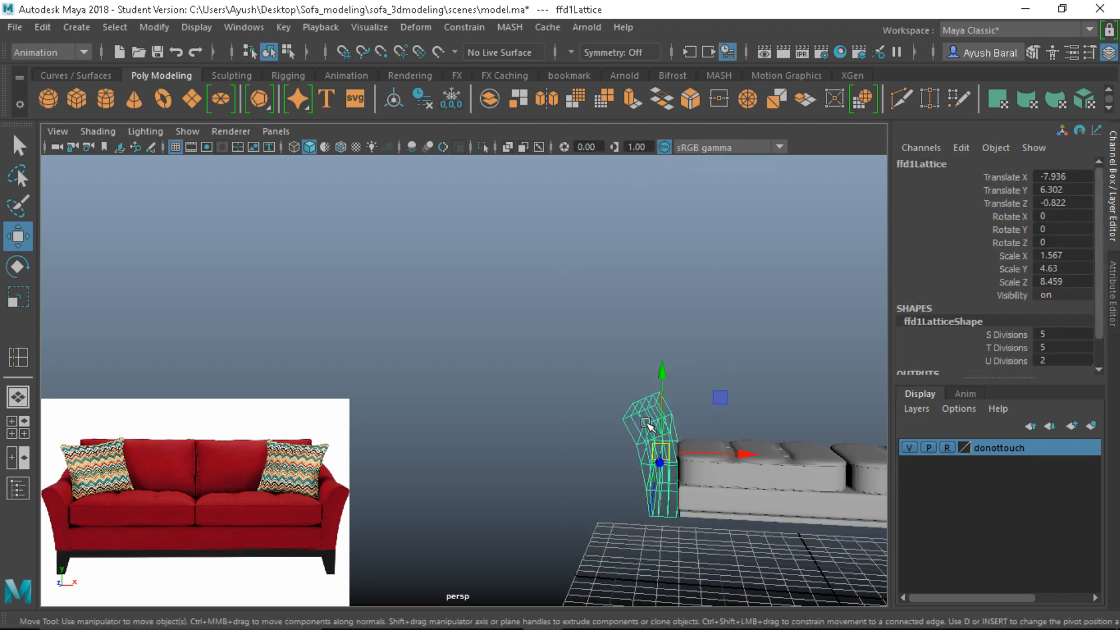
{"action": "key", "text": "ctrl+z"}
{"action": "key", "text": "ctrl+z"}
{"action": "key", "text": "ctrl+z"}
{"action": "key", "text": "ctrl+z"}
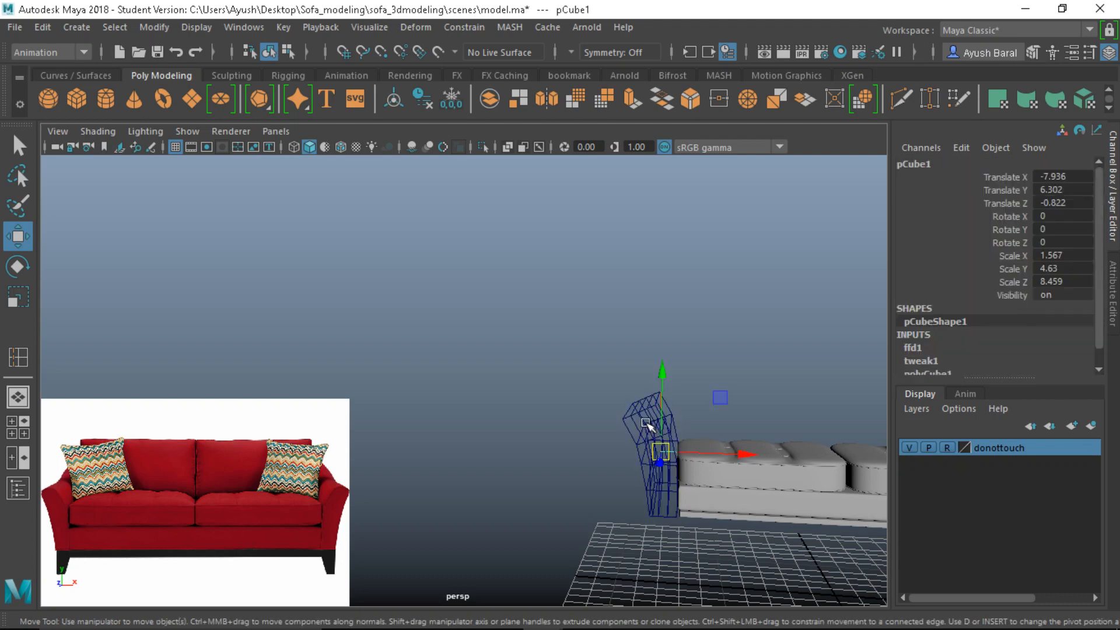
{"action": "key", "text": "ctrl+z"}
{"action": "right_click", "coordinate": [646, 422]}
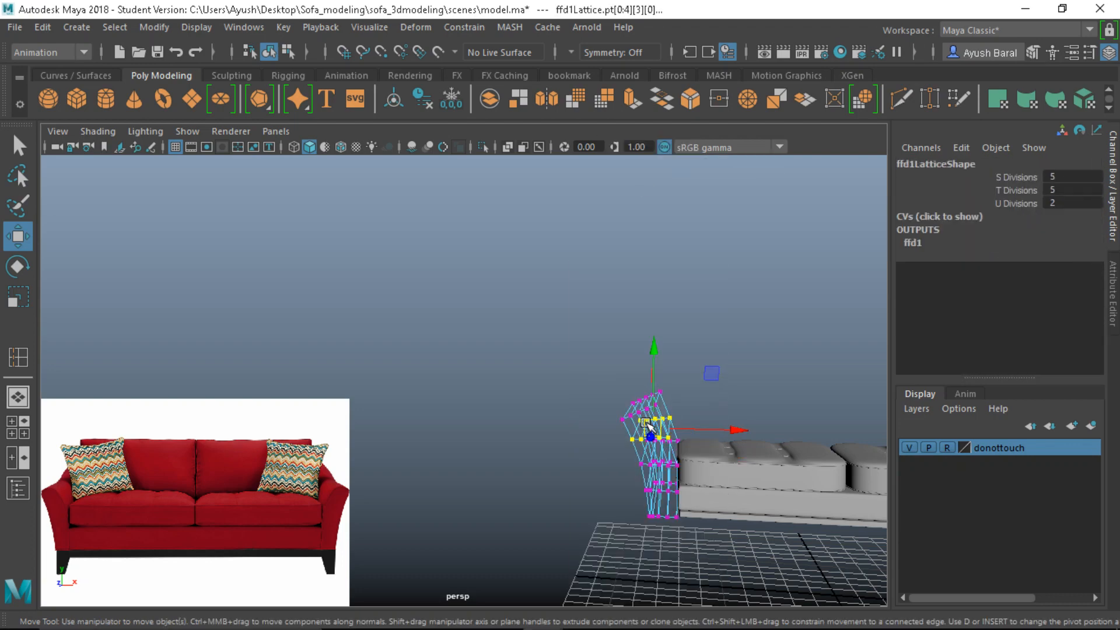
{"action": "scroll", "coordinate": [645, 422], "scroll_direction": "up", "scroll_amount": 3}
{"action": "middle_click_drag", "start_coordinate": [627, 425], "coordinate": [477, 379], "text": "alt"}
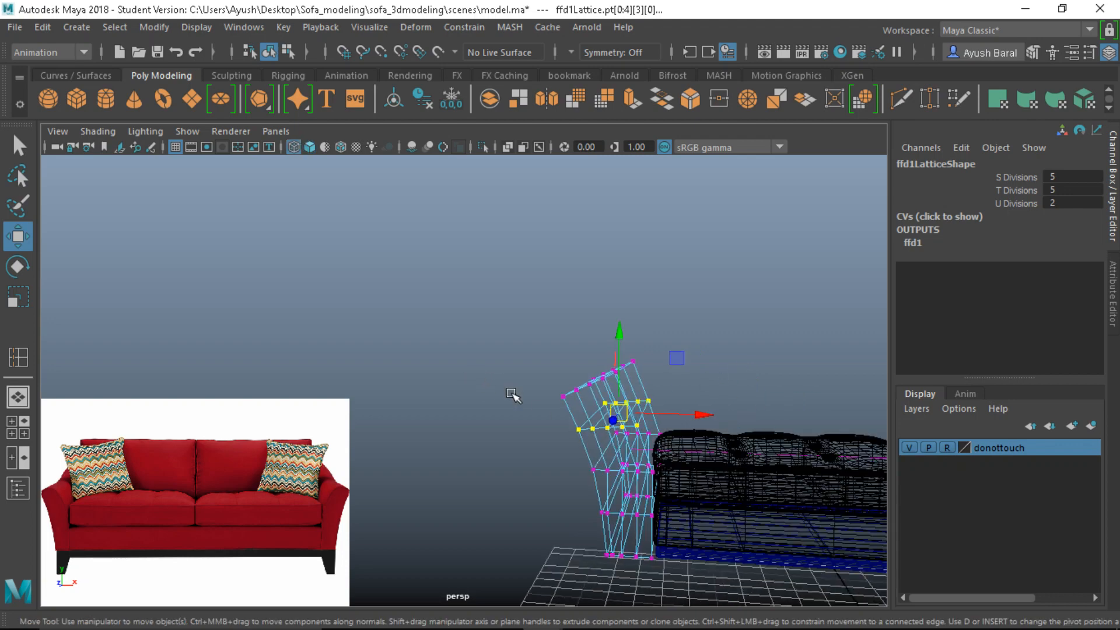
Step: Select pCube1 through the Outliner and try to move it away from its lattice
{"action": "left_click", "coordinate": [236, 27]}
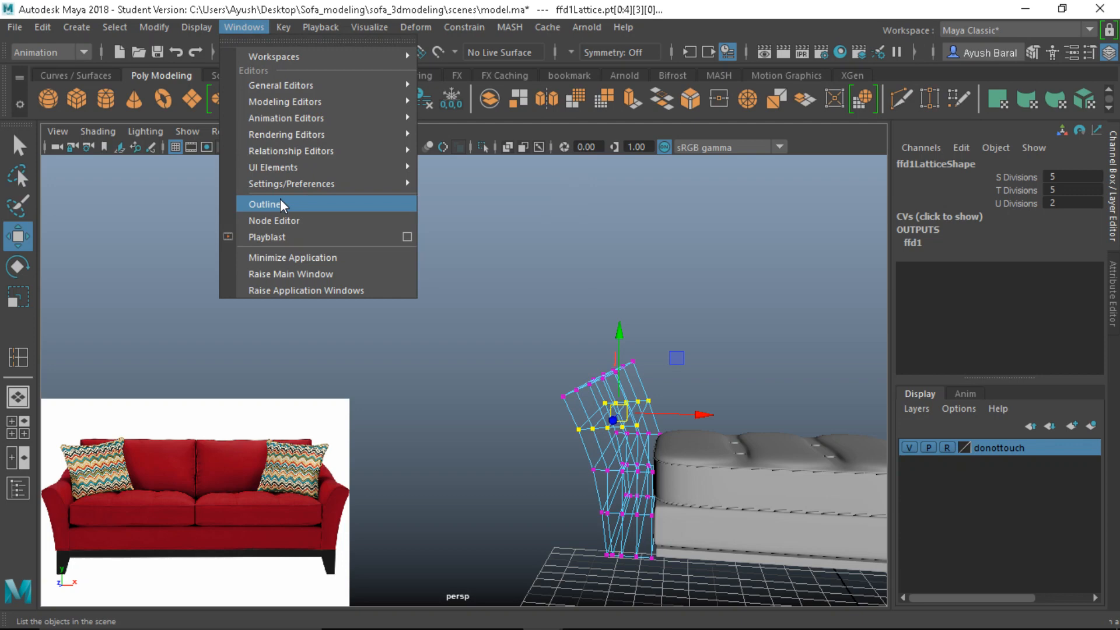
{"action": "left_click", "coordinate": [309, 204]}
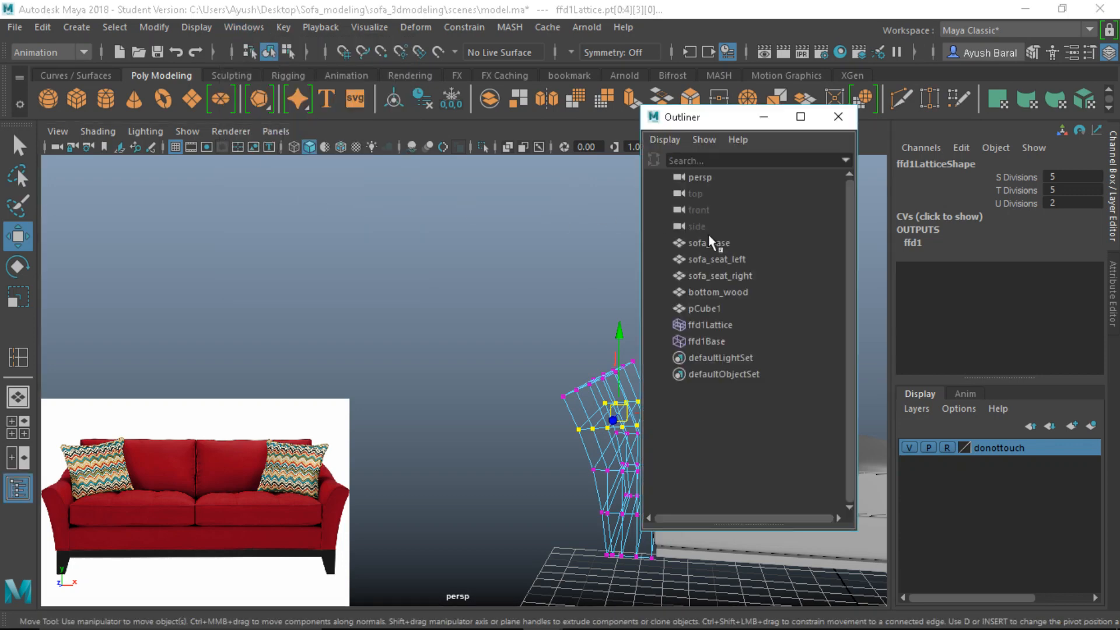
{"action": "left_click", "coordinate": [716, 304]}
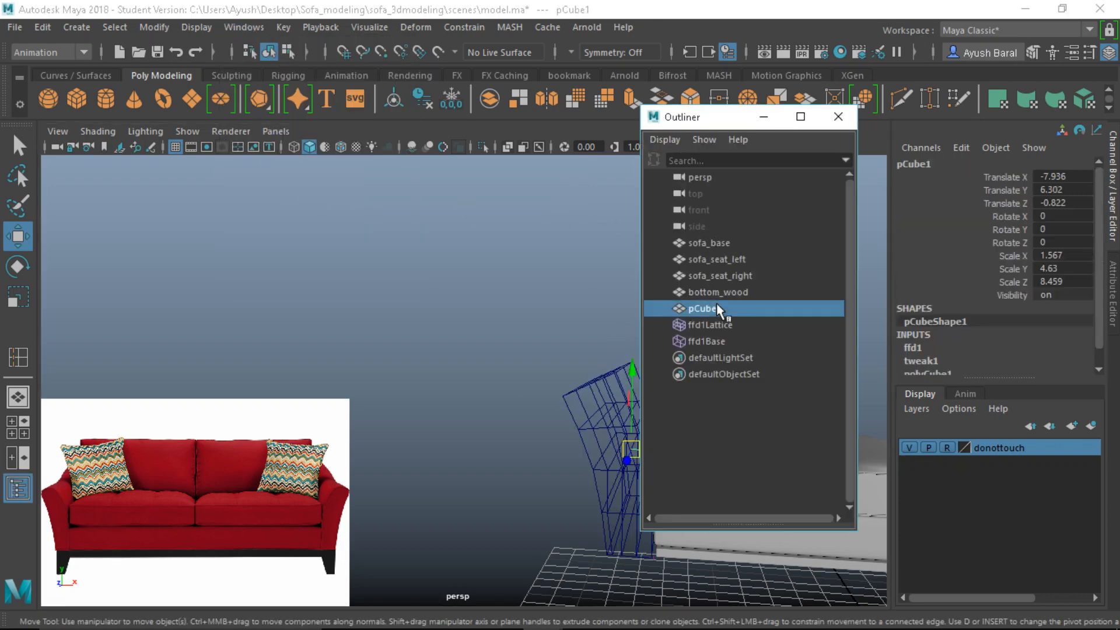
{"action": "middle_click_drag", "start_coordinate": [483, 350], "coordinate": [411, 351], "text": "alt"}
{"action": "left_click_drag", "start_coordinate": [410, 351], "coordinate": [122, 292], "text": "alt"}
{"action": "scroll", "coordinate": [274, 338], "scroll_direction": "down", "scroll_amount": 5}
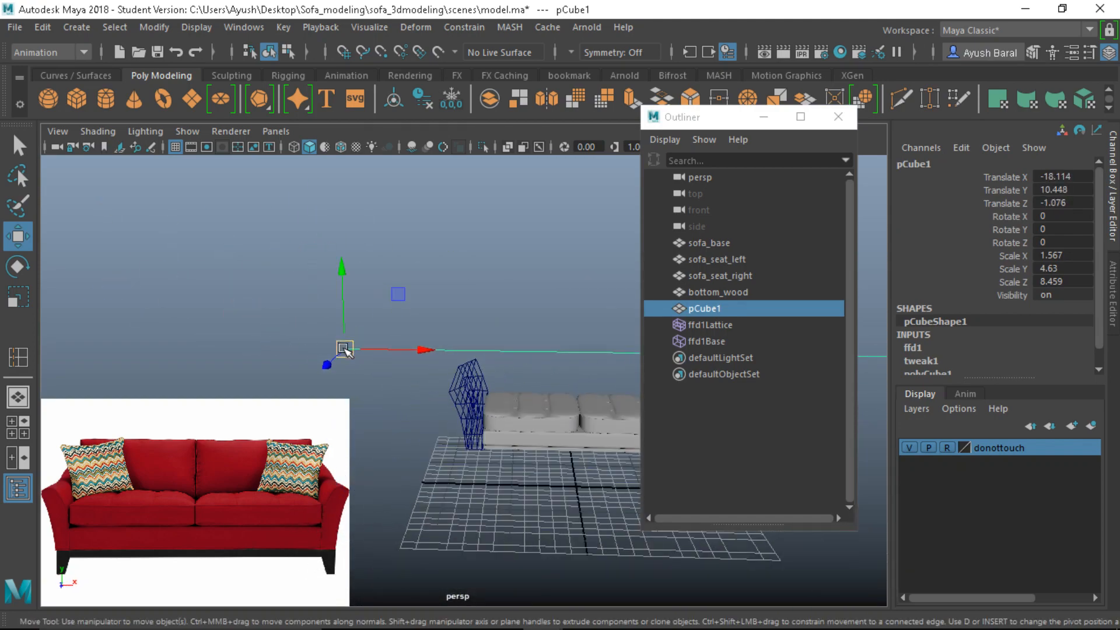
Step: Try deleting pCube1, and undo back past its move to the editing of the lattice's bottom row points
{"action": "key", "text": "Delete"}
{"action": "key", "text": "ctrl+z"}
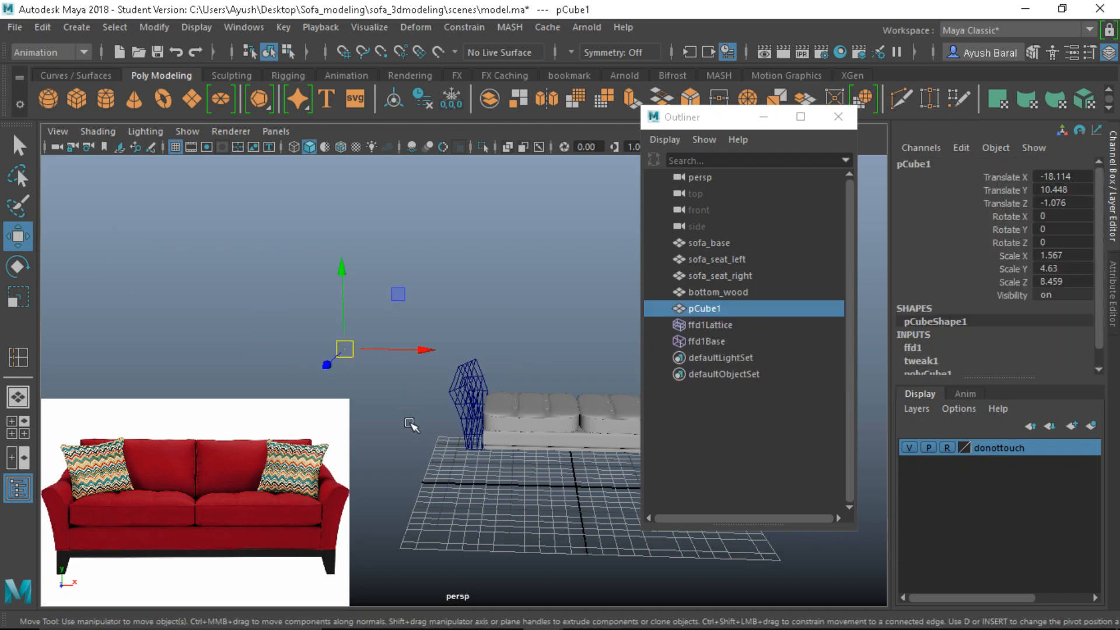
{"action": "key", "text": "ctrl+z"}
{"action": "key", "text": "ctrl+z"}
{"action": "key", "text": "ctrl+z"}
{"action": "key", "text": "ctrl+z"}
{"action": "key", "text": "ctrl+z"}
{"action": "key", "text": "ctrl+z"}
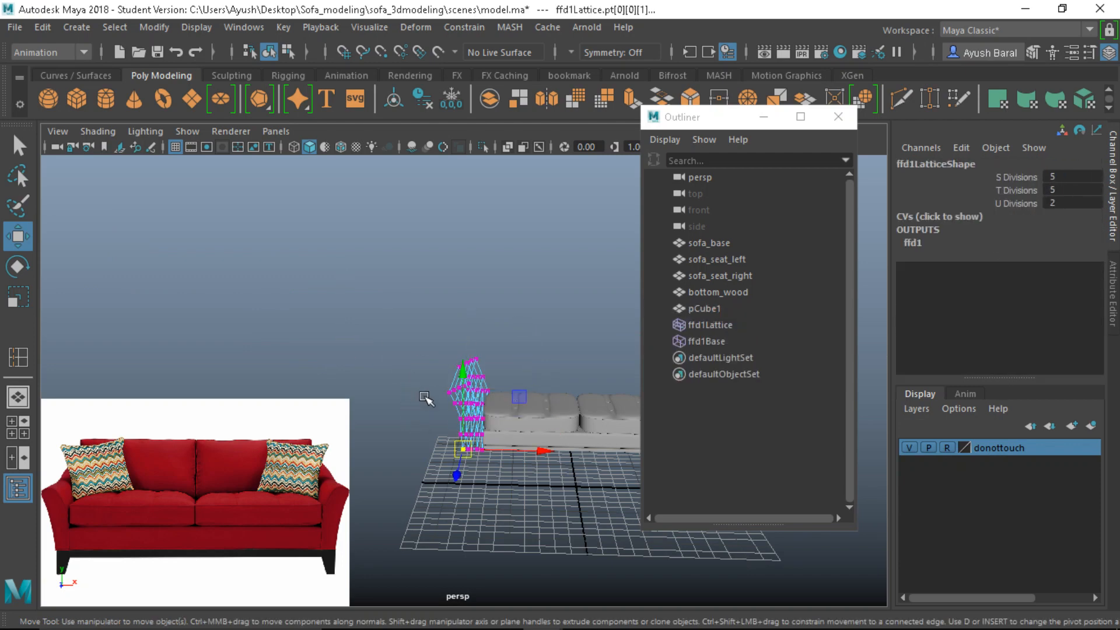
Step: Select pCube1 again in the Outliner and close the Outliner
{"action": "left_click_drag", "start_coordinate": [461, 436], "coordinate": [518, 456], "text": "alt"}
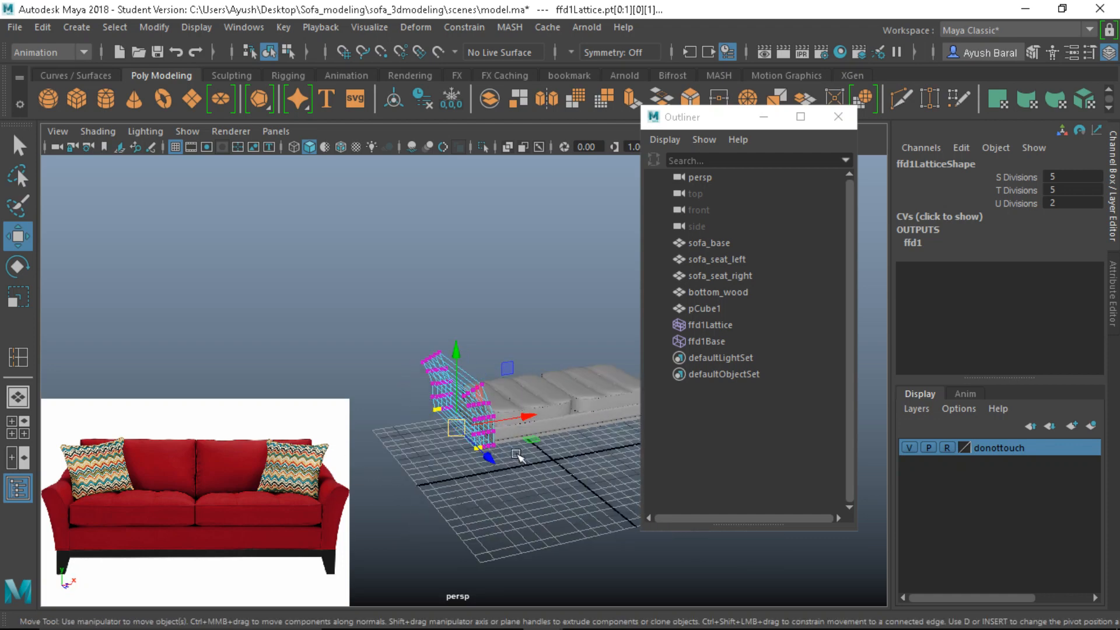
{"action": "left_click", "coordinate": [695, 245]}
{"action": "left_click", "coordinate": [687, 307]}
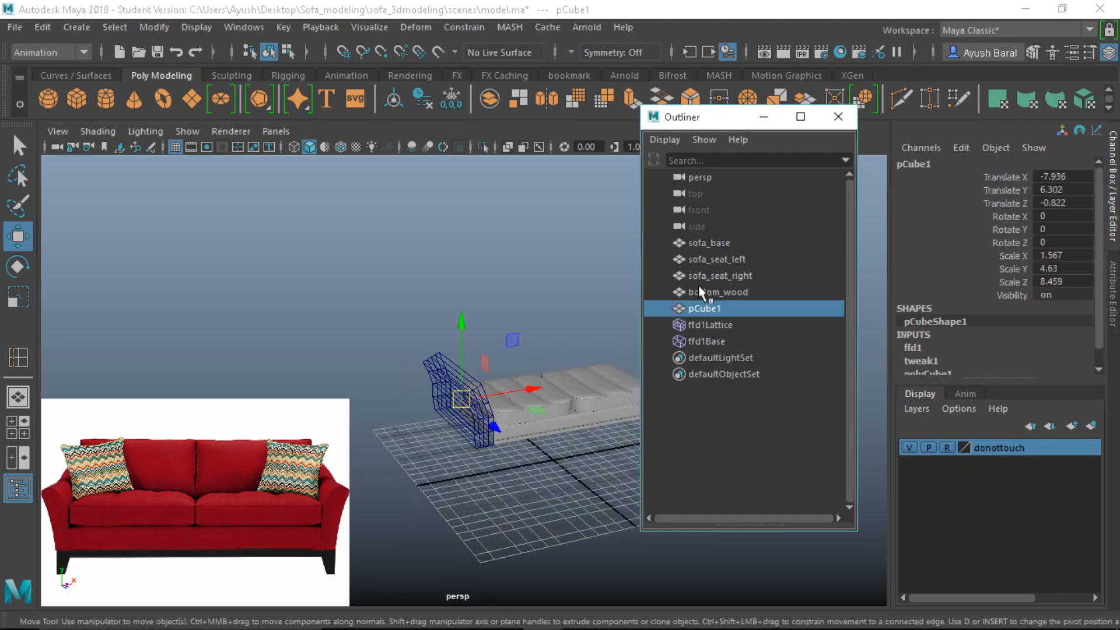
{"action": "left_click", "coordinate": [837, 116]}
{"action": "scroll", "coordinate": [568, 454], "scroll_direction": "up", "scroll_amount": 5}
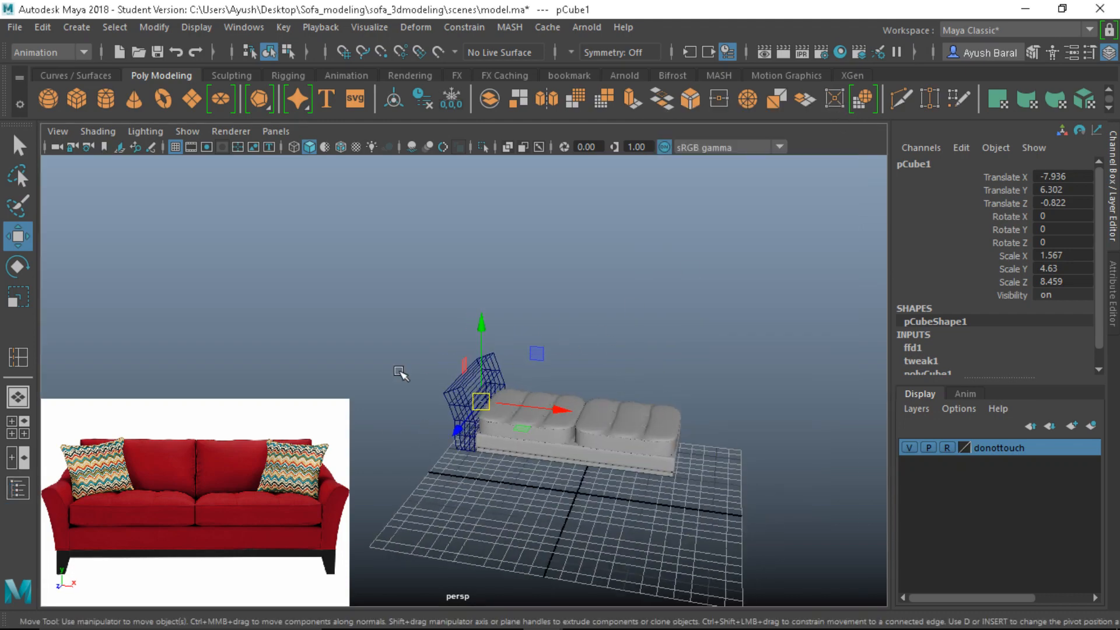
Step: Shift the points of the lattice's second row from the top slightly toward the seat
{"action": "left_click_drag", "start_coordinate": [568, 450], "coordinate": [568, 415], "text": "alt"}
{"action": "right_click_drag", "start_coordinate": [453, 394], "coordinate": [458, 147]}
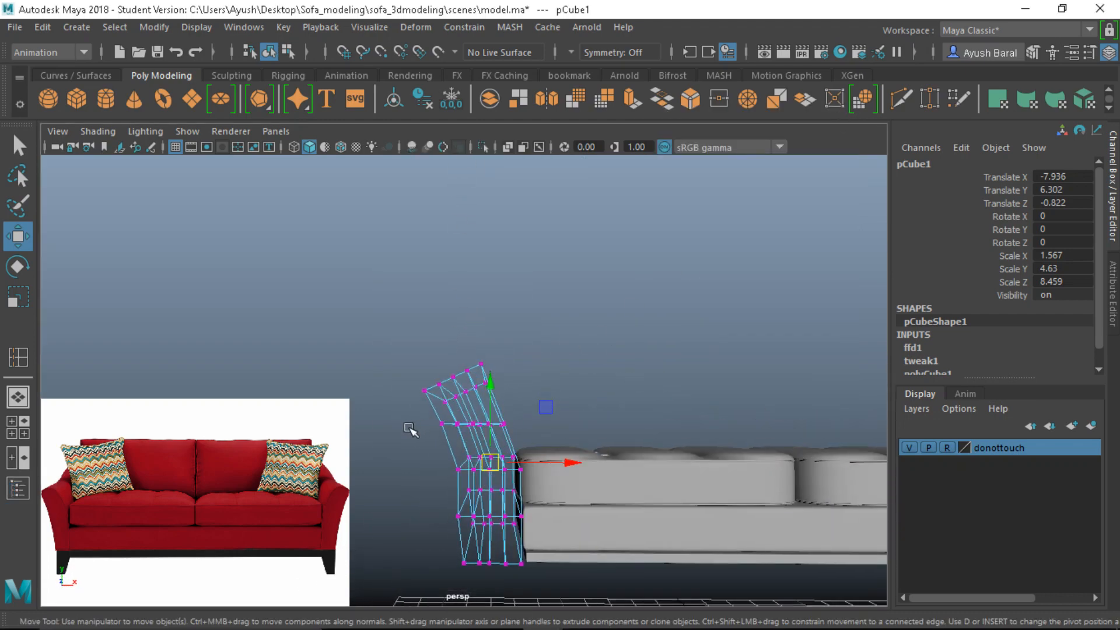
{"action": "left_click_drag", "start_coordinate": [377, 411], "coordinate": [531, 452]}
{"action": "mouse_move", "coordinate": [470, 424]}
{"action": "left_mouse_down"}
{"action": "mouse_move", "coordinate": [513, 350]}
{"action": "mouse_move", "coordinate": [484, 434]}
{"action": "mouse_move", "coordinate": [562, 420]}
{"action": "mouse_move", "coordinate": [509, 335]}
{"action": "mouse_move", "coordinate": [496, 447]}
{"action": "mouse_move", "coordinate": [489, 431]}
{"action": "left_mouse_up"}
Step: Leave lattice point editing and delete the armrest's lattice
{"action": "scroll", "coordinate": [483, 427], "scroll_direction": "down", "scroll_amount": 3}
{"action": "left_click", "coordinate": [490, 431]}
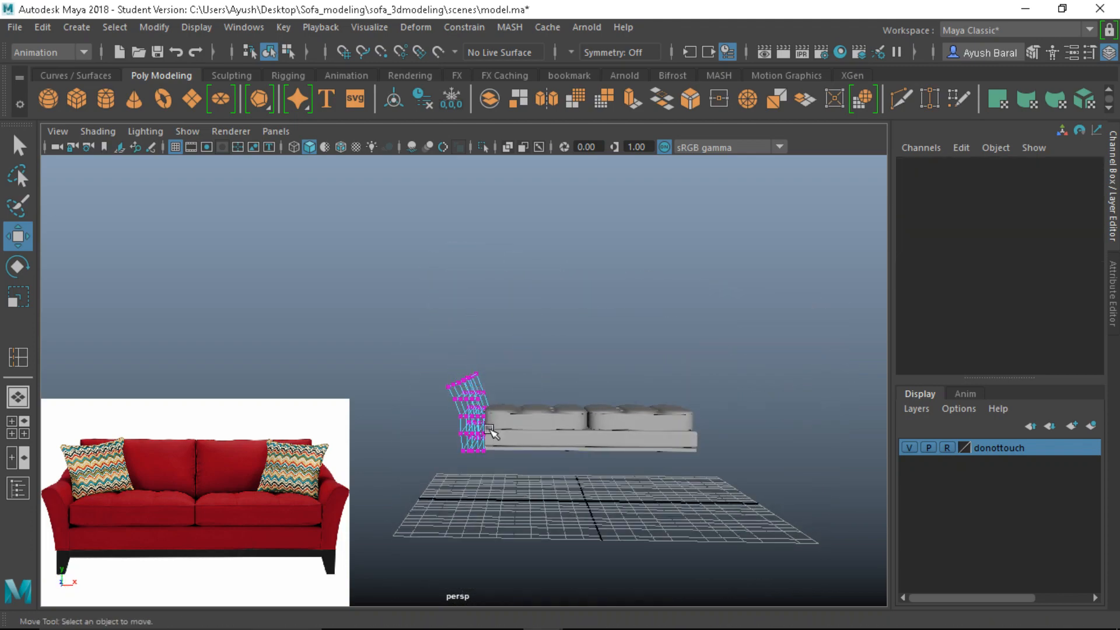
{"action": "right_click_drag", "start_coordinate": [506, 396], "coordinate": [531, 119]}
{"action": "key", "text": "Delete"}
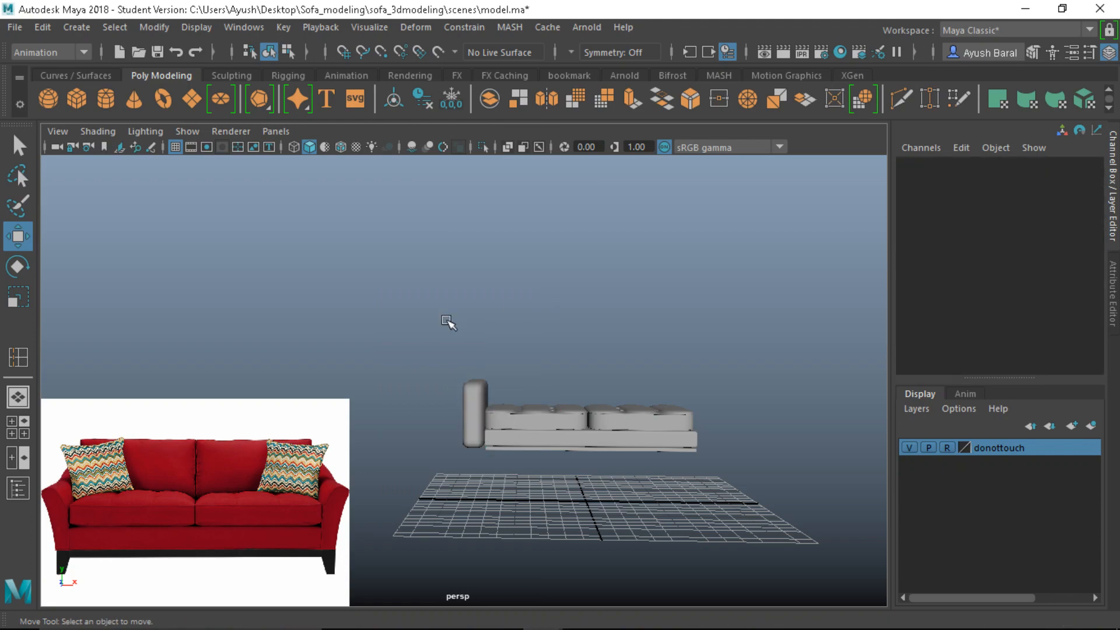
Step: Switch the armrest block pCube1 to unsmoothed display and add a lattice deformer to it
{"action": "scroll", "coordinate": [444, 425], "scroll_direction": "up", "scroll_amount": 4}
{"action": "left_click_drag", "start_coordinate": [450, 425], "coordinate": [488, 496], "text": "alt"}
{"action": "left_click", "coordinate": [497, 436]}
{"action": "scroll", "coordinate": [409, 438], "scroll_direction": "down", "scroll_amount": 3}
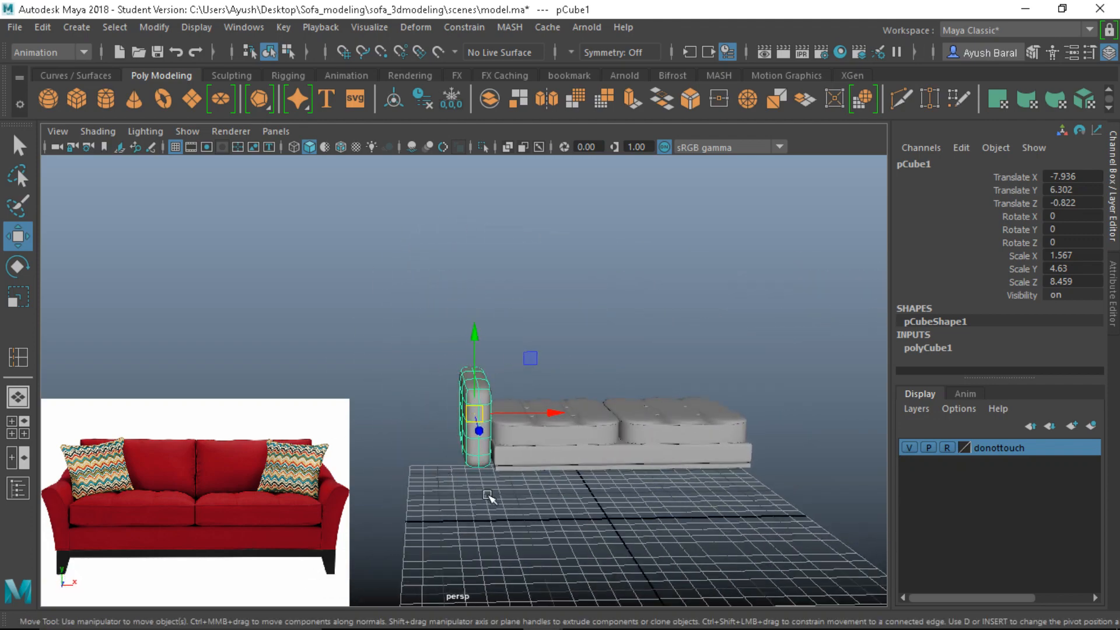
{"action": "key", "text": "1"}
{"action": "key", "text": "3"}
{"action": "left_click_drag", "start_coordinate": [477, 495], "coordinate": [443, 444], "text": "alt"}
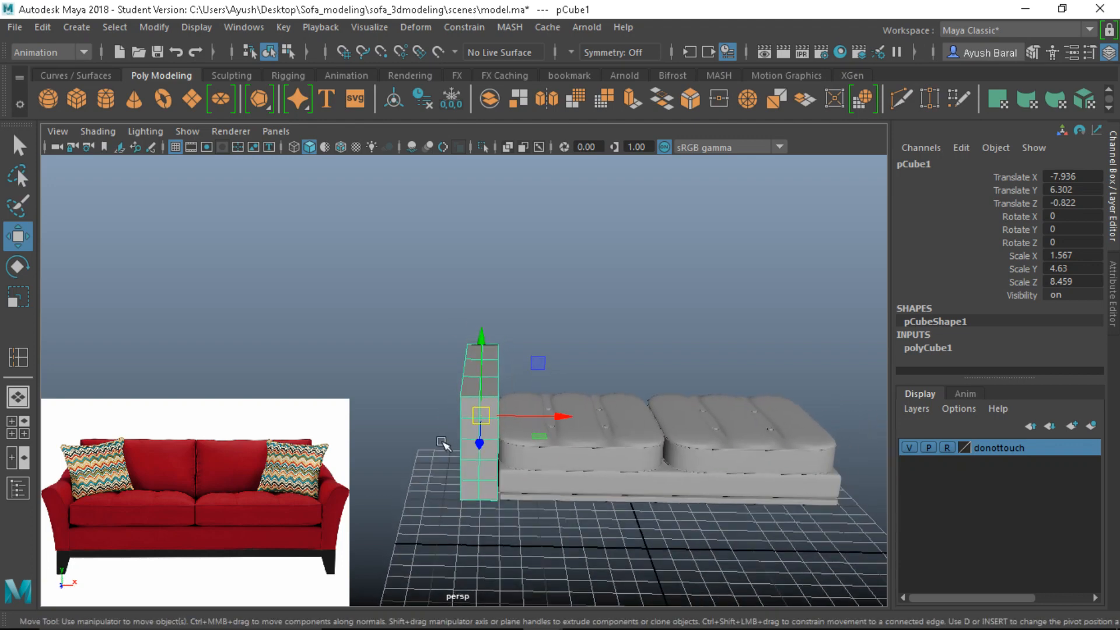
{"action": "left_click", "coordinate": [415, 27]}
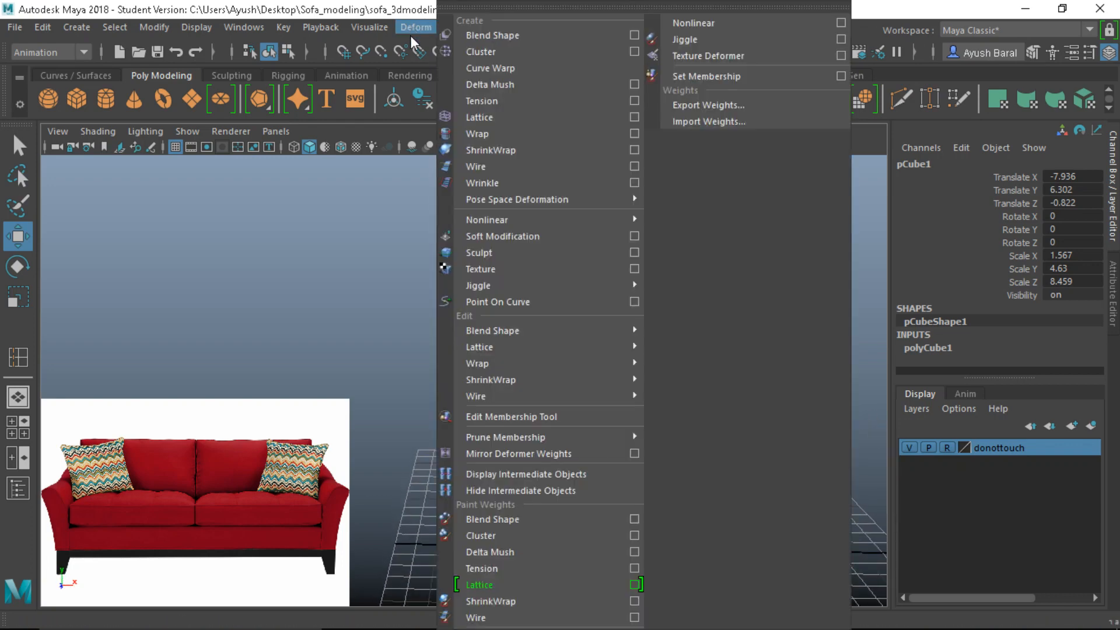
{"action": "left_click", "coordinate": [481, 121]}
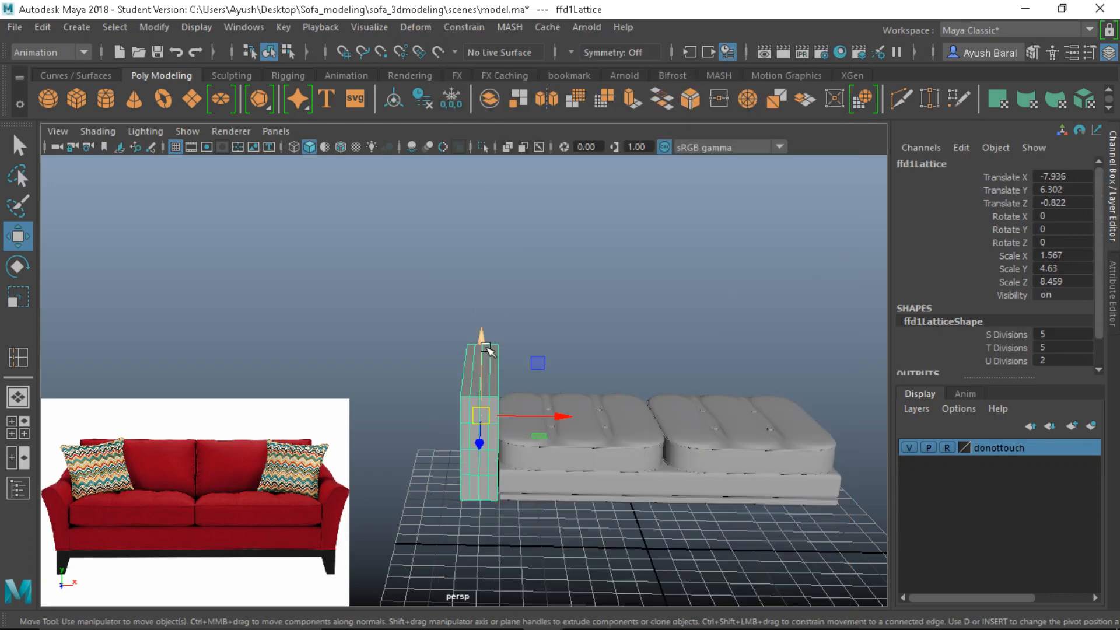
Step: Move the lattice's top row of points outward from the seat and rotate the row to flare the armrest
{"action": "scroll", "coordinate": [461, 378], "scroll_direction": "up", "scroll_amount": 3}
{"action": "right_click_drag", "start_coordinate": [461, 378], "coordinate": [446, 142]}
{"action": "left_click_drag", "start_coordinate": [425, 383], "coordinate": [469, 387], "text": "alt"}
{"action": "left_click_drag", "start_coordinate": [415, 327], "coordinate": [533, 423]}
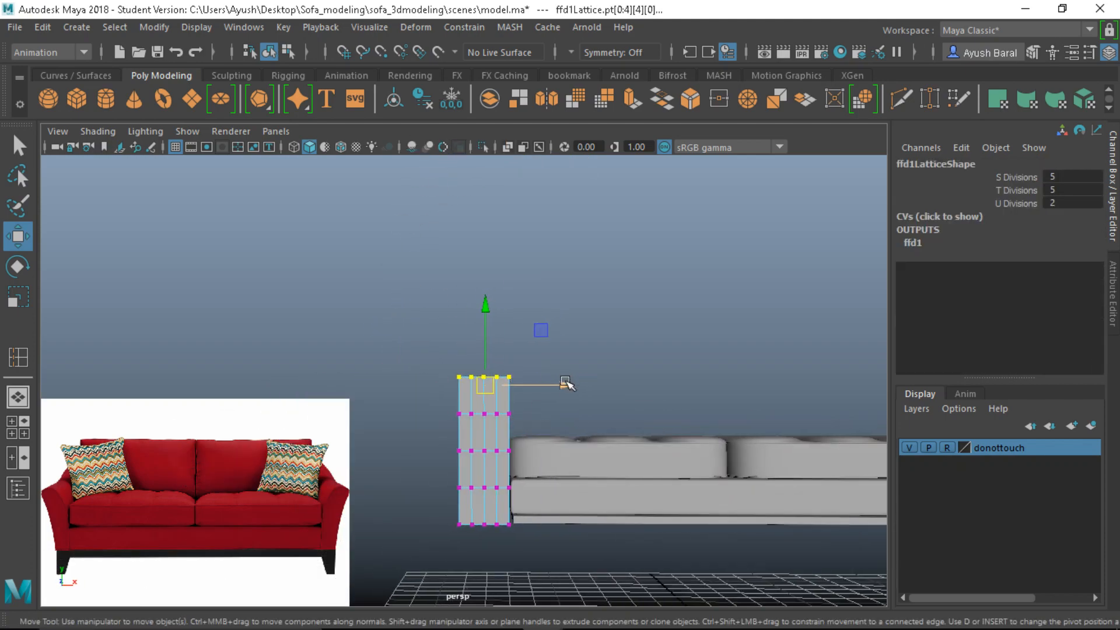
{"action": "left_click_drag", "start_coordinate": [565, 382], "coordinate": [502, 322]}
{"action": "key", "text": "e"}
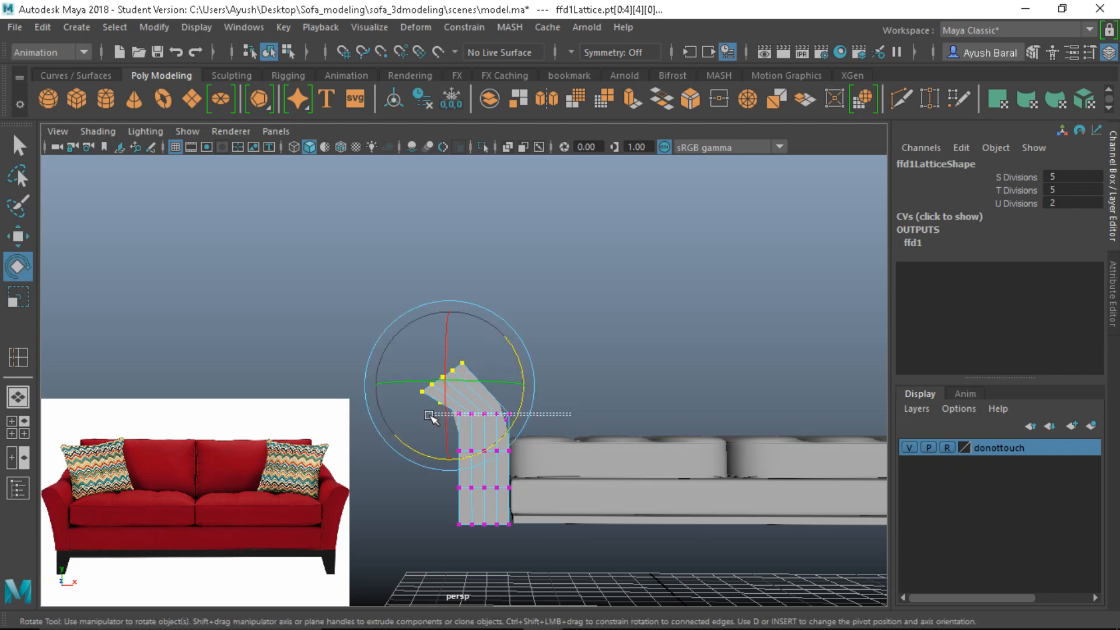
{"action": "left_click", "coordinate": [610, 387]}
{"action": "left_click_drag", "start_coordinate": [534, 398], "coordinate": [430, 438]}
Step: Rotate the lattice's second row of points from the top to follow the armrest's outward flare
{"action": "left_click_drag", "start_coordinate": [433, 436], "coordinate": [566, 434], "text": "alt"}
{"action": "left_click_drag", "start_coordinate": [261, 358], "coordinate": [286, 388], "text": "ctrl"}
{"action": "left_click_drag", "start_coordinate": [286, 387], "coordinate": [248, 427], "text": "alt"}
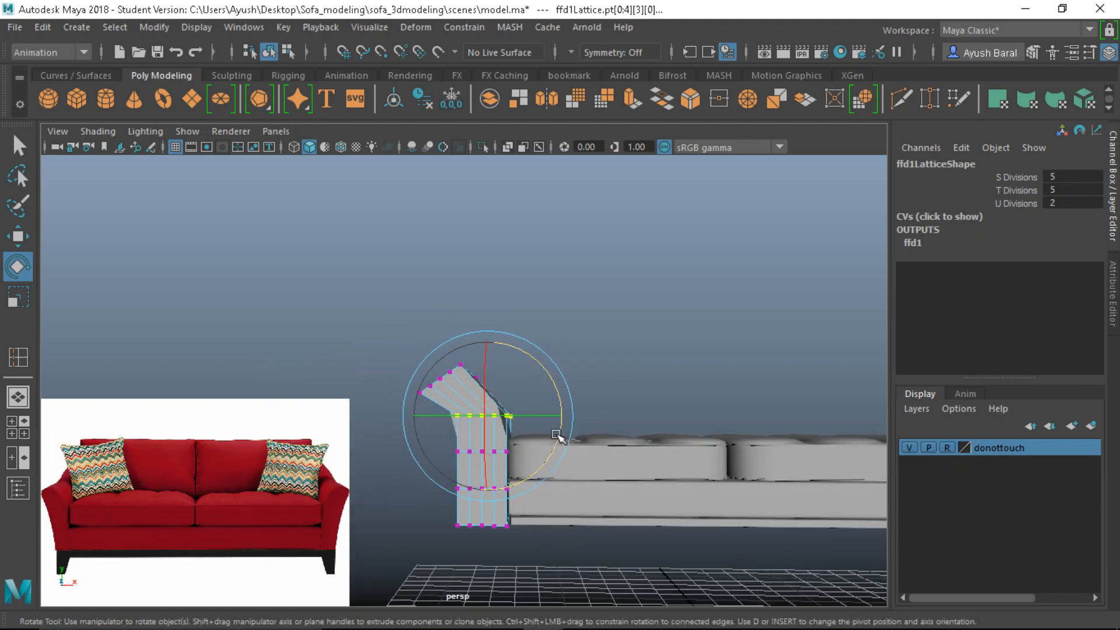
{"action": "left_click_drag", "start_coordinate": [559, 438], "coordinate": [493, 450]}
{"action": "key", "text": "w"}
{"action": "scroll", "coordinate": [505, 470], "scroll_direction": "up", "scroll_amount": 3}
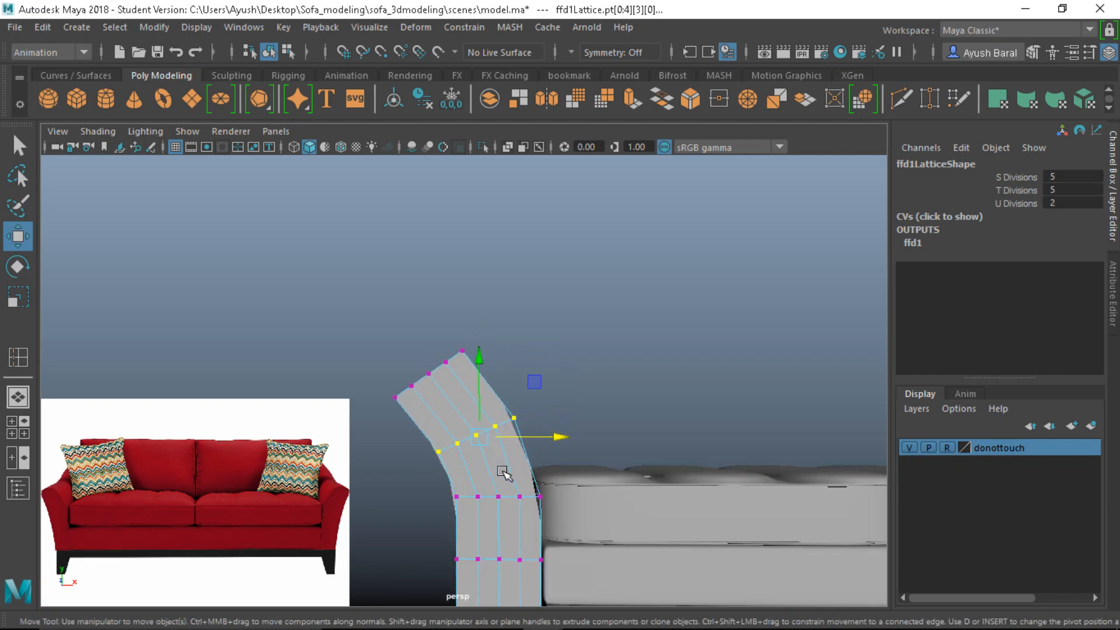
Step: Shift the two outer columns of points in the lattice's two lowest rows slightly toward the seat
{"action": "middle_click_drag", "start_coordinate": [505, 470], "coordinate": [539, 441], "text": "alt"}
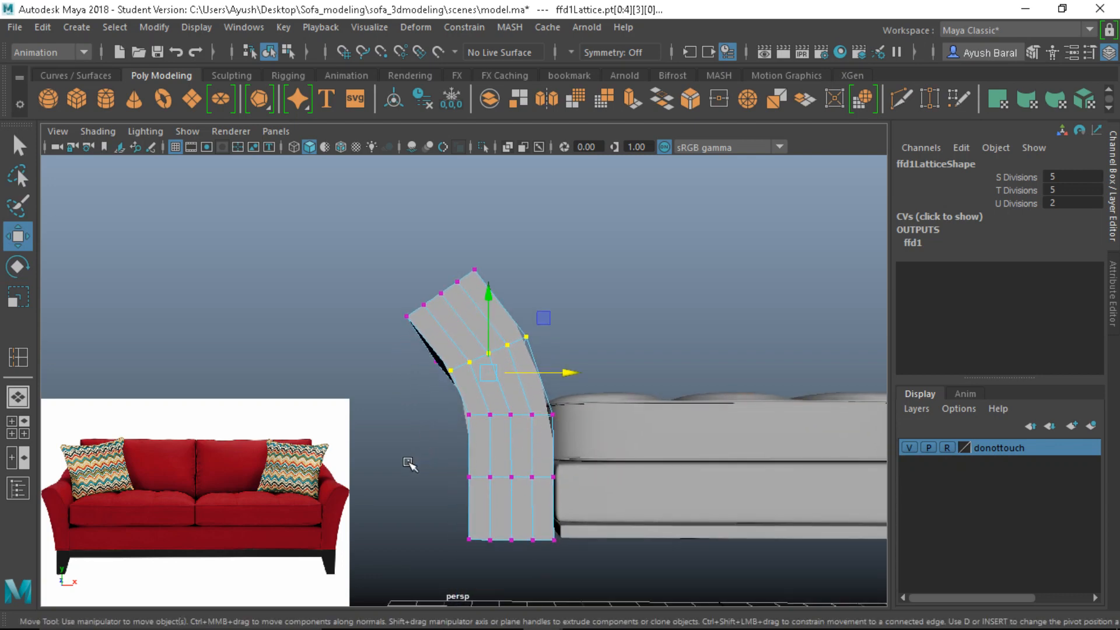
{"action": "left_click_drag", "start_coordinate": [409, 464], "coordinate": [471, 474]}
{"action": "left_click_drag", "start_coordinate": [470, 515], "coordinate": [495, 532], "text": "alt"}
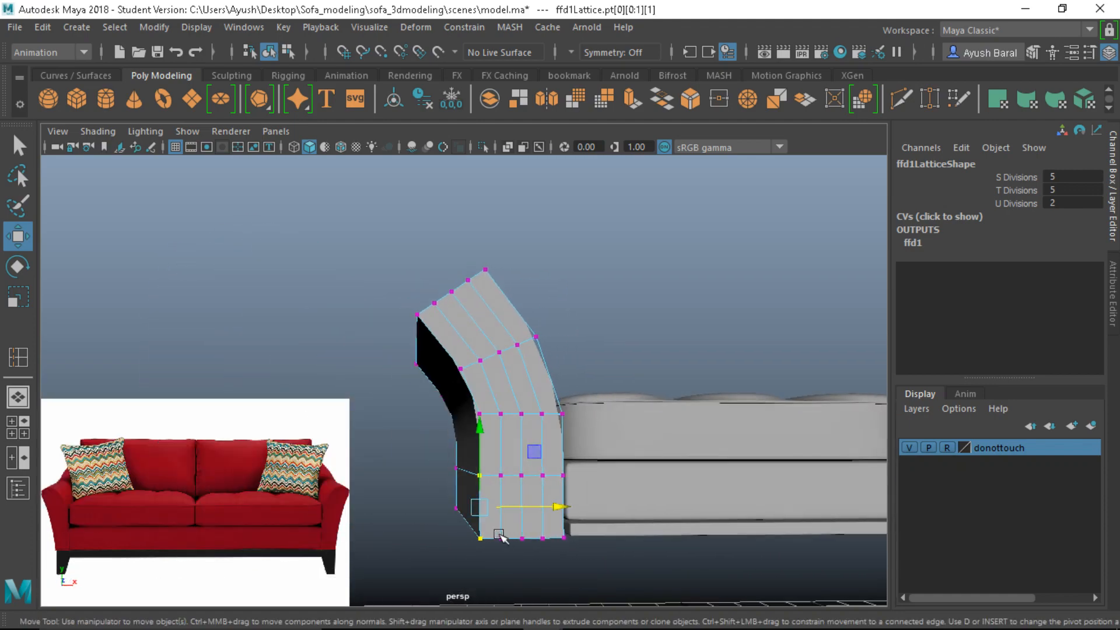
{"action": "left_click", "coordinate": [511, 580]}
{"action": "left_click_drag", "start_coordinate": [512, 581], "coordinate": [472, 513], "text": "alt"}
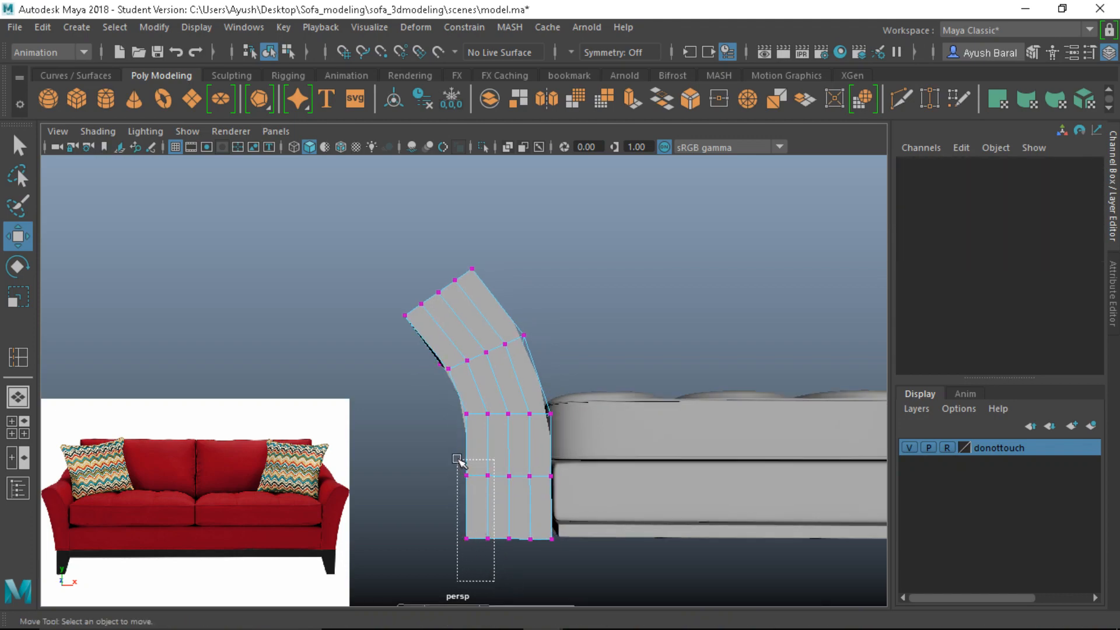
{"action": "left_click_drag", "start_coordinate": [457, 460], "coordinate": [815, 472]}
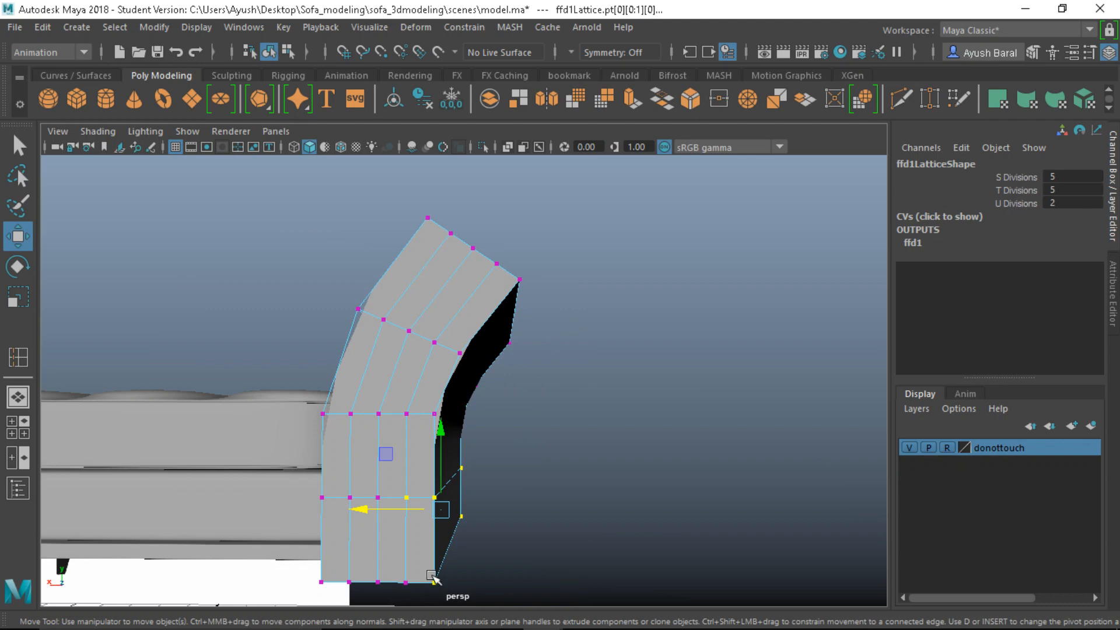
{"action": "left_click", "coordinate": [410, 581]}
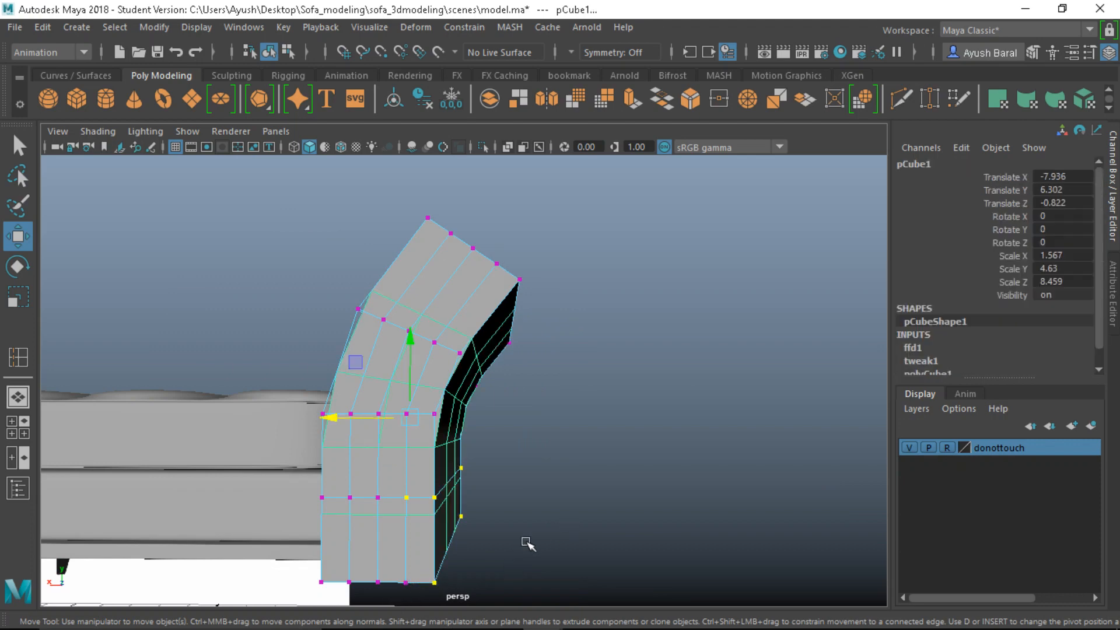
{"action": "key", "text": "ctrl+z"}
{"action": "left_click_drag", "start_coordinate": [507, 529], "coordinate": [410, 489], "text": "alt"}
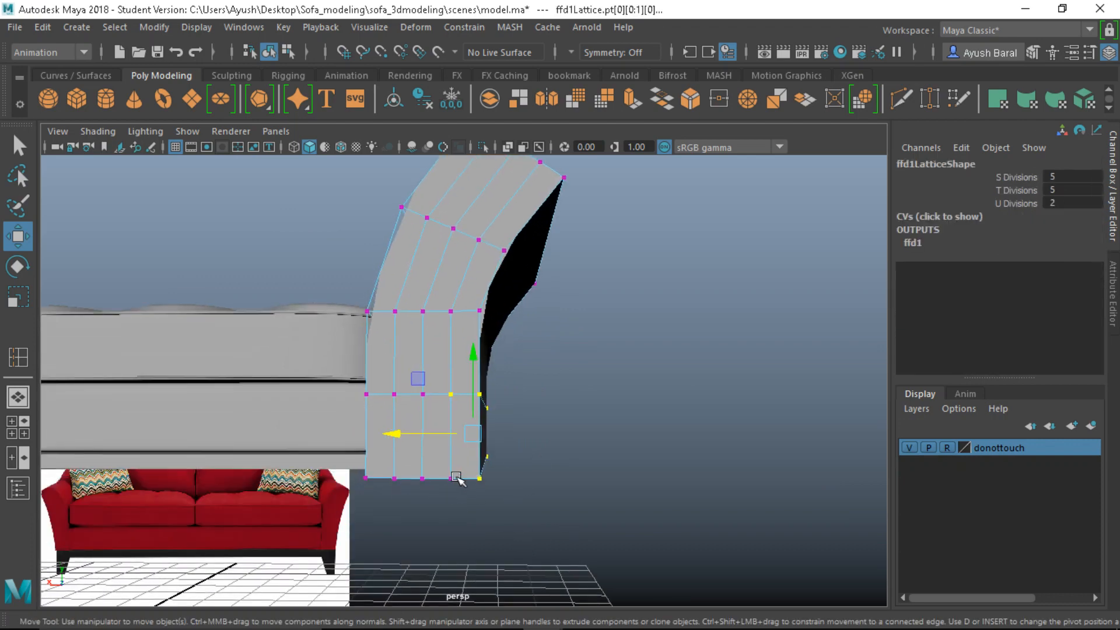
{"action": "left_click_drag", "start_coordinate": [562, 454], "coordinate": [367, 473], "text": "alt"}
{"action": "left_click_drag", "start_coordinate": [518, 430], "coordinate": [528, 436]}
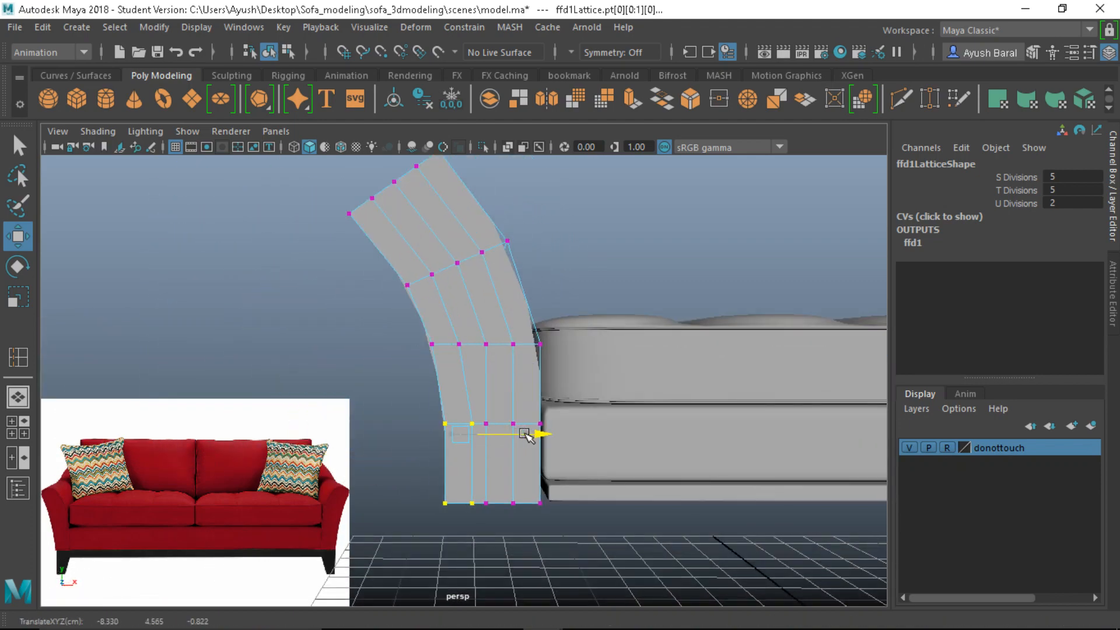
Step: Move only the bottom row's outer lattice points a little further toward the seat, front and back together
{"action": "left_click_drag", "start_coordinate": [399, 475], "coordinate": [485, 569]}
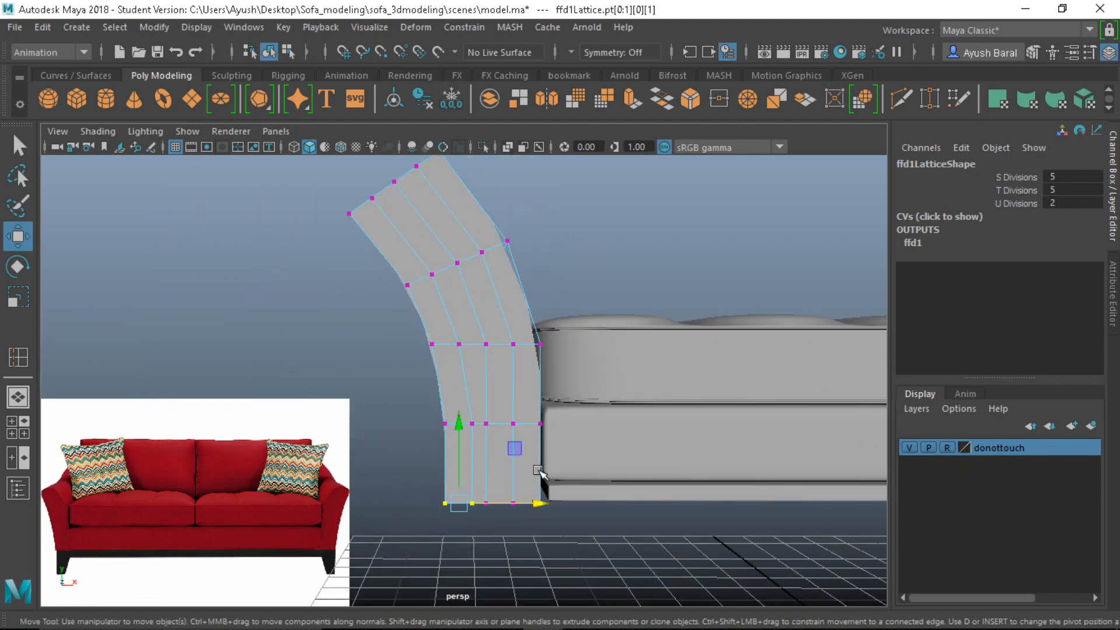
{"action": "mouse_move", "coordinate": [430, 545]}
{"action": "left_mouse_down", "text": "alt"}
{"action": "mouse_move", "coordinate": [730, 538]}
{"action": "mouse_move", "coordinate": [430, 554]}
{"action": "left_mouse_up", "text": "alt"}
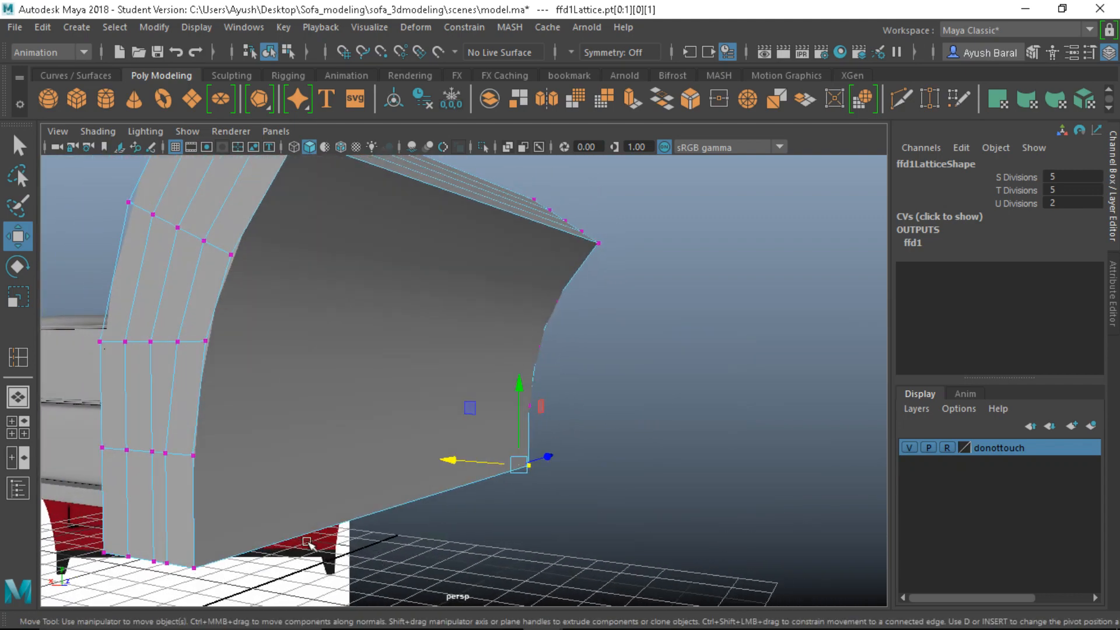
{"action": "left_click_drag", "start_coordinate": [307, 543], "coordinate": [287, 516], "text": "alt"}
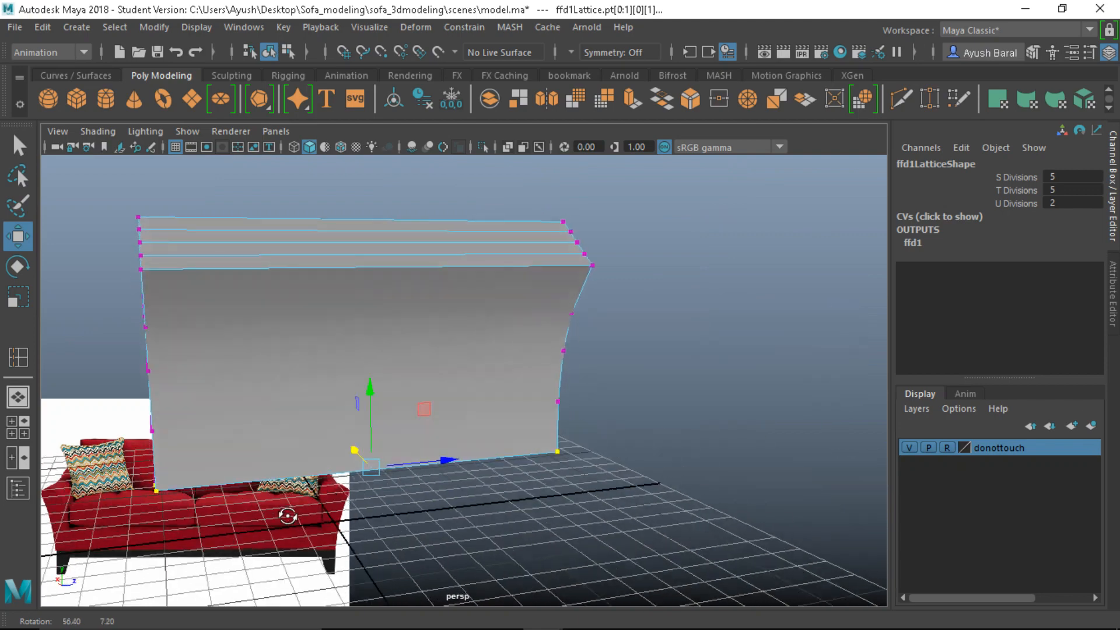
{"action": "scroll", "coordinate": [303, 516], "scroll_direction": "down", "scroll_amount": 5}
{"action": "key", "text": "4"}
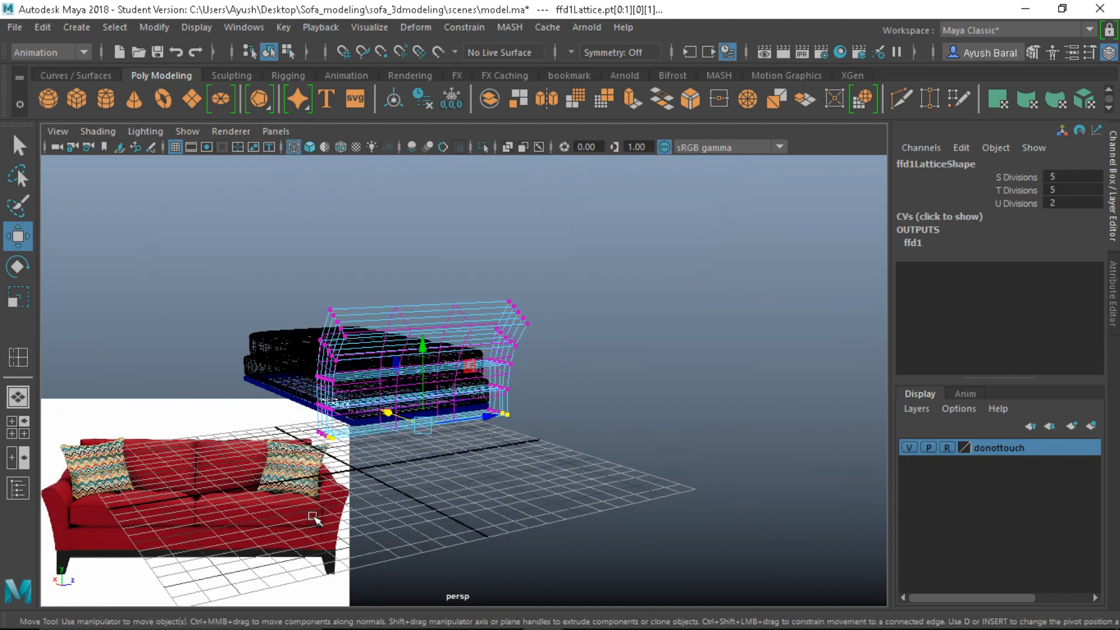
{"action": "key", "text": "5"}
{"action": "mouse_move", "coordinate": [313, 518]}
{"action": "left_mouse_down", "text": "alt"}
{"action": "mouse_move", "coordinate": [400, 495]}
{"action": "mouse_move", "coordinate": [242, 470]}
{"action": "left_mouse_up", "text": "alt"}
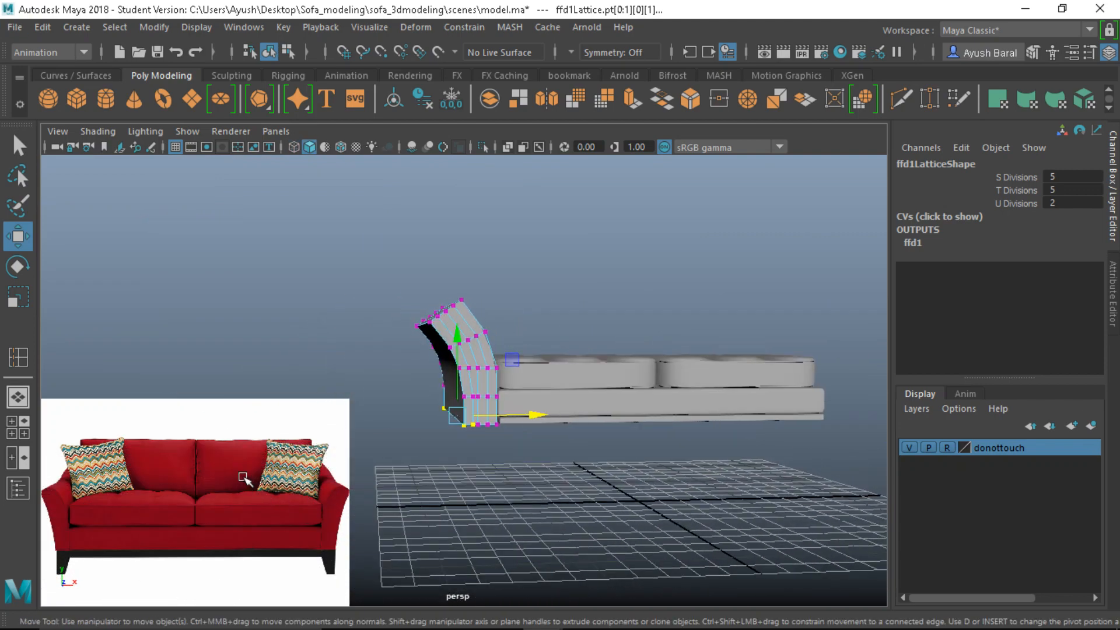
{"action": "scroll", "coordinate": [359, 478], "scroll_direction": "up", "scroll_amount": 5}
{"action": "left_click_drag", "start_coordinate": [359, 478], "coordinate": [433, 459], "text": "alt"}
{"action": "left_click_drag", "start_coordinate": [525, 463], "coordinate": [531, 465]}
{"action": "scroll", "coordinate": [522, 473], "scroll_direction": "down", "scroll_amount": 4}
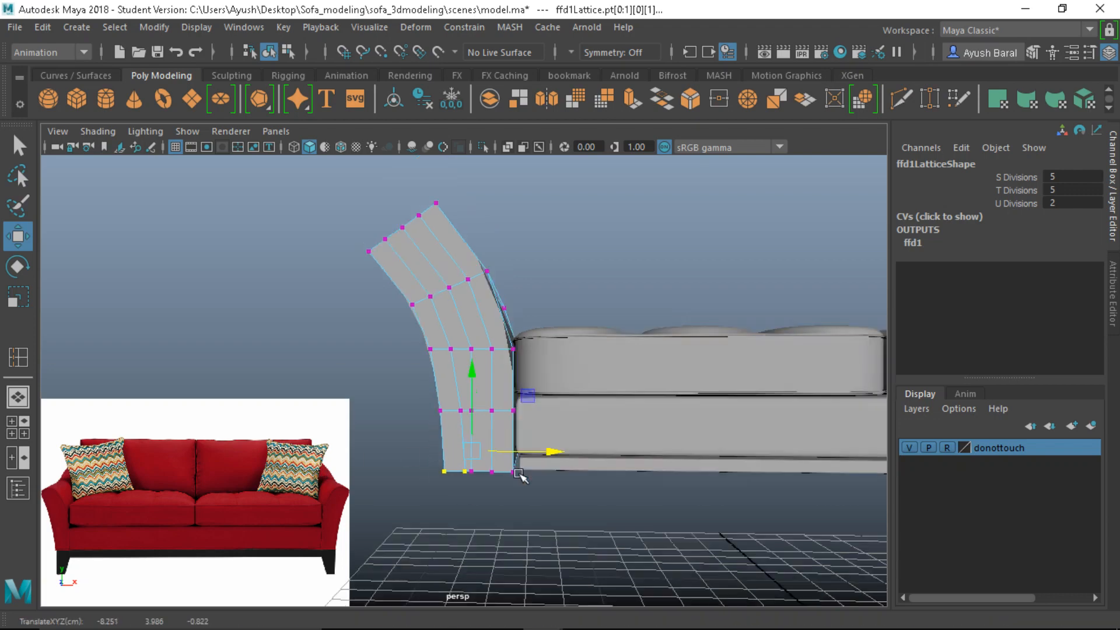
Step: Leave lattice point editing, then delete the armrest's construction history and freeze its transformations
{"action": "right_click_drag", "start_coordinate": [487, 296], "coordinate": [558, 149]}
{"action": "left_click", "coordinate": [441, 343]}
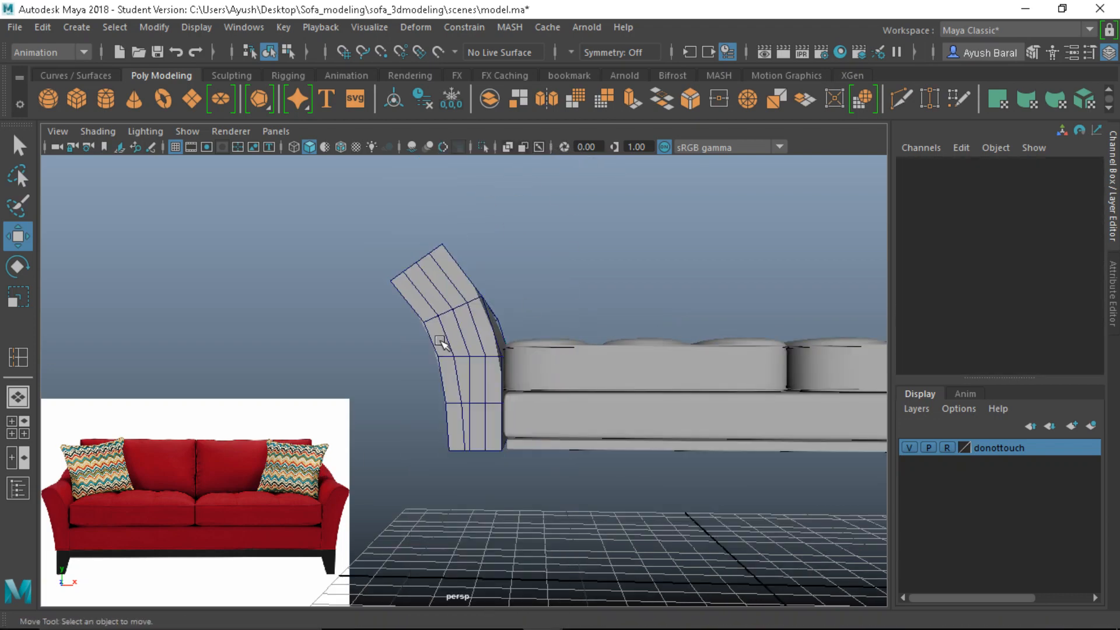
{"action": "left_click", "coordinate": [455, 327]}
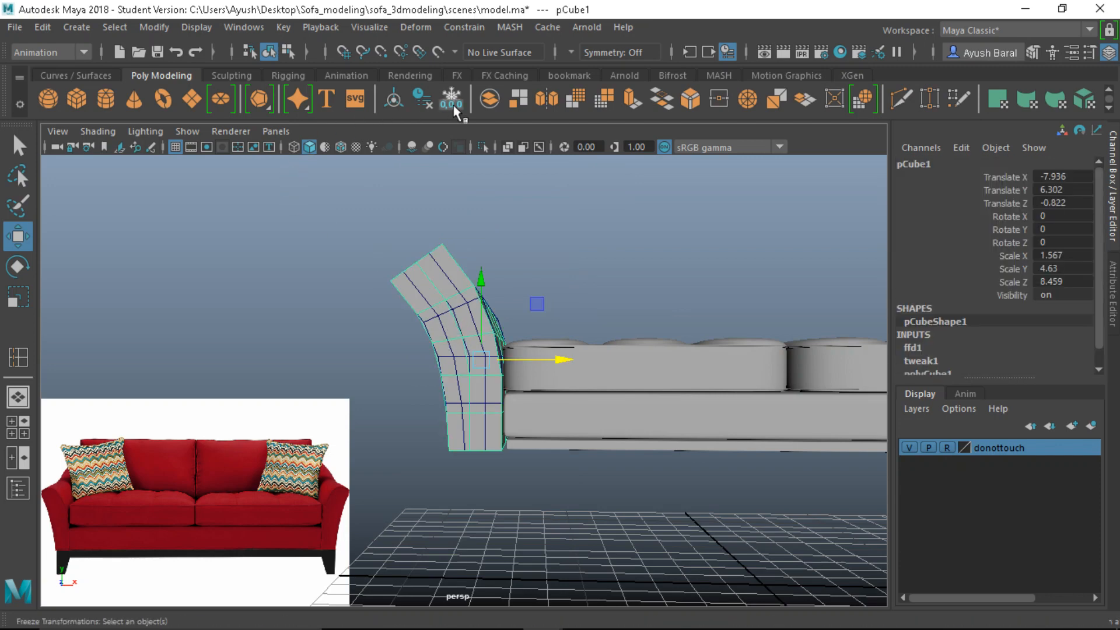
{"action": "left_click", "coordinate": [425, 98]}
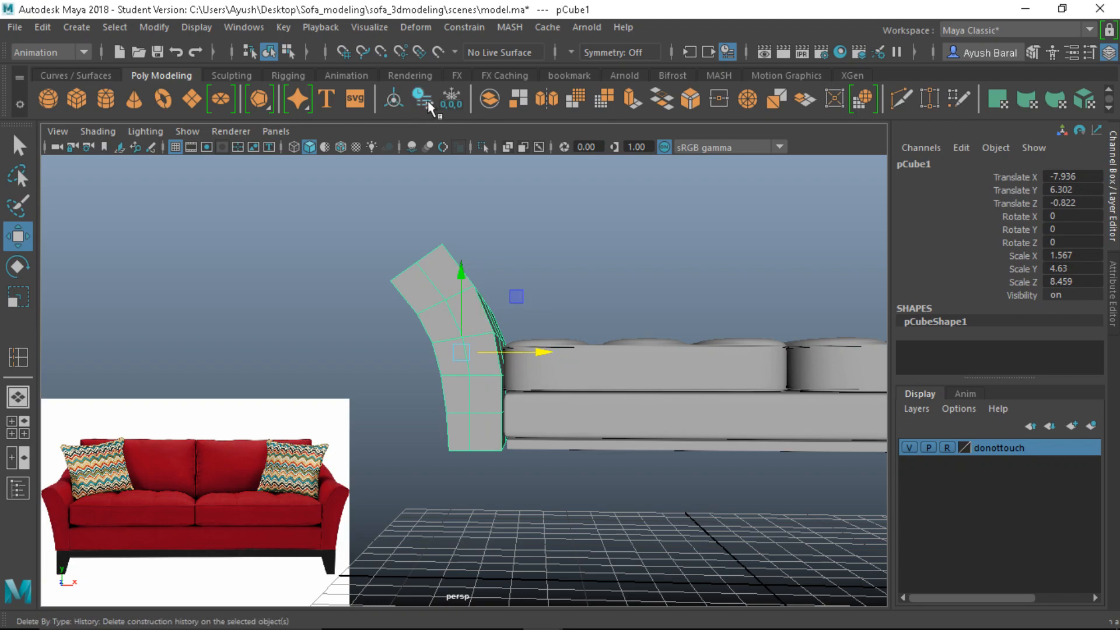
{"action": "left_click", "coordinate": [451, 98]}
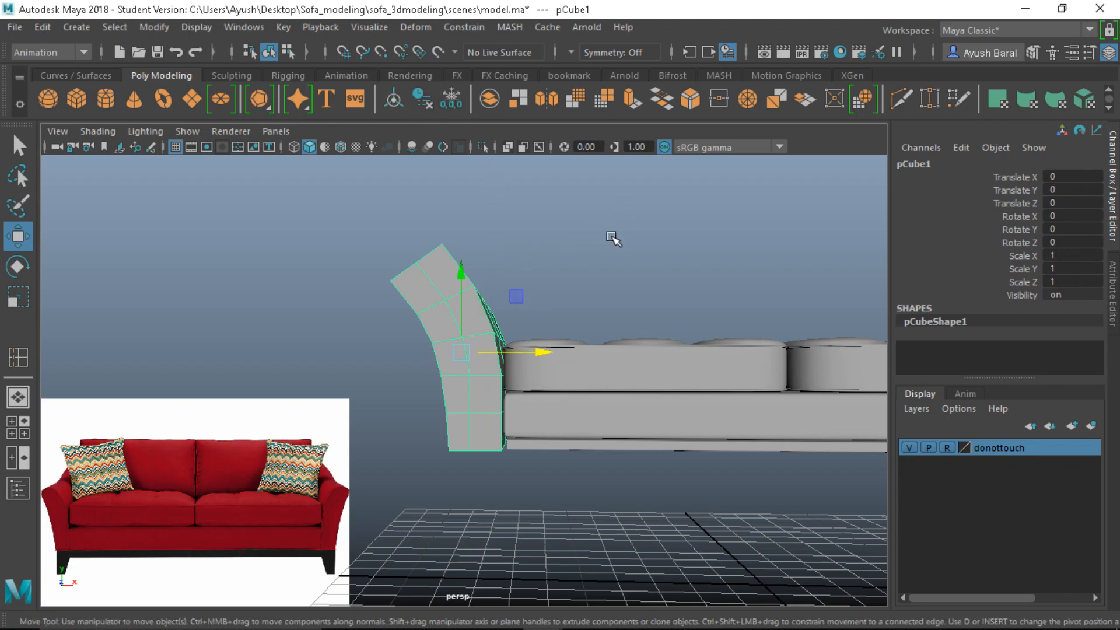
Step: Rename the armrest pCube1 to sofa_handrest_right
{"action": "left_click", "coordinate": [611, 238]}
{"action": "left_click_drag", "start_coordinate": [590, 305], "coordinate": [532, 358], "text": "alt"}
{"action": "left_click", "coordinate": [507, 368]}
{"action": "scroll", "coordinate": [484, 385], "scroll_direction": "up", "scroll_amount": 6}
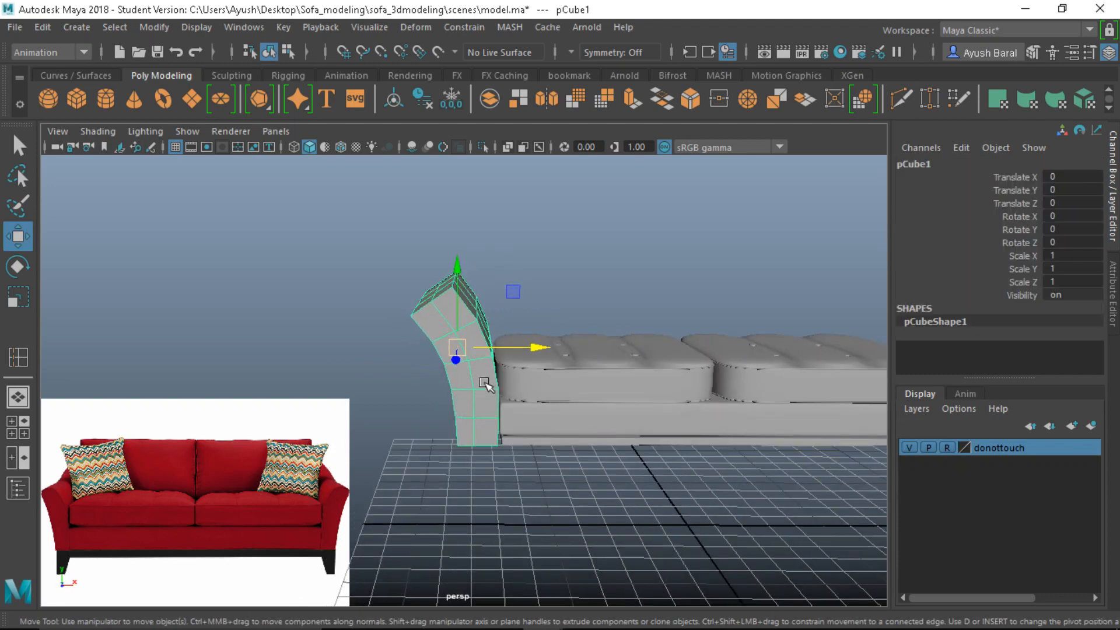
{"action": "left_click_drag", "start_coordinate": [484, 385], "coordinate": [474, 407], "text": "alt"}
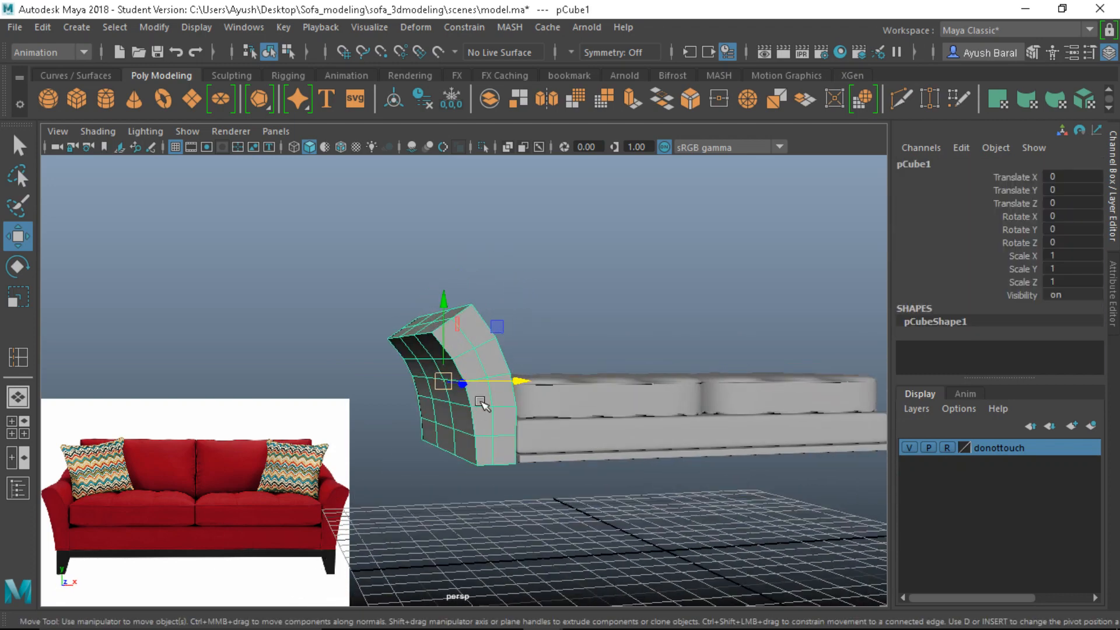
{"action": "scroll", "coordinate": [479, 401], "scroll_direction": "up", "scroll_amount": 2}
{"action": "double_click", "coordinate": [957, 319]}
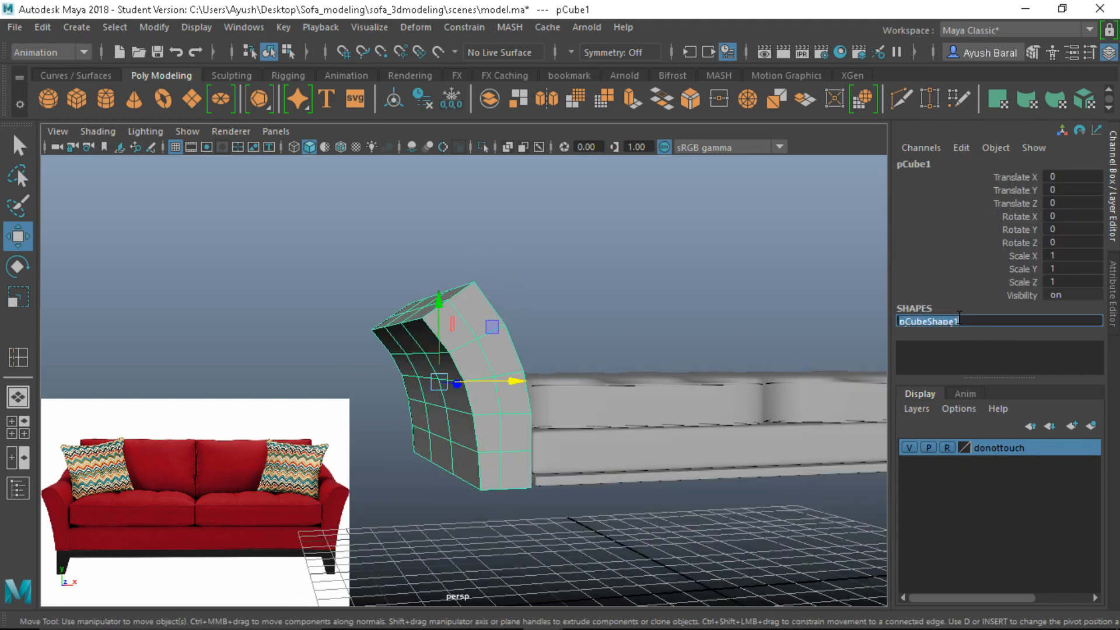
{"action": "double_click", "coordinate": [910, 164]}
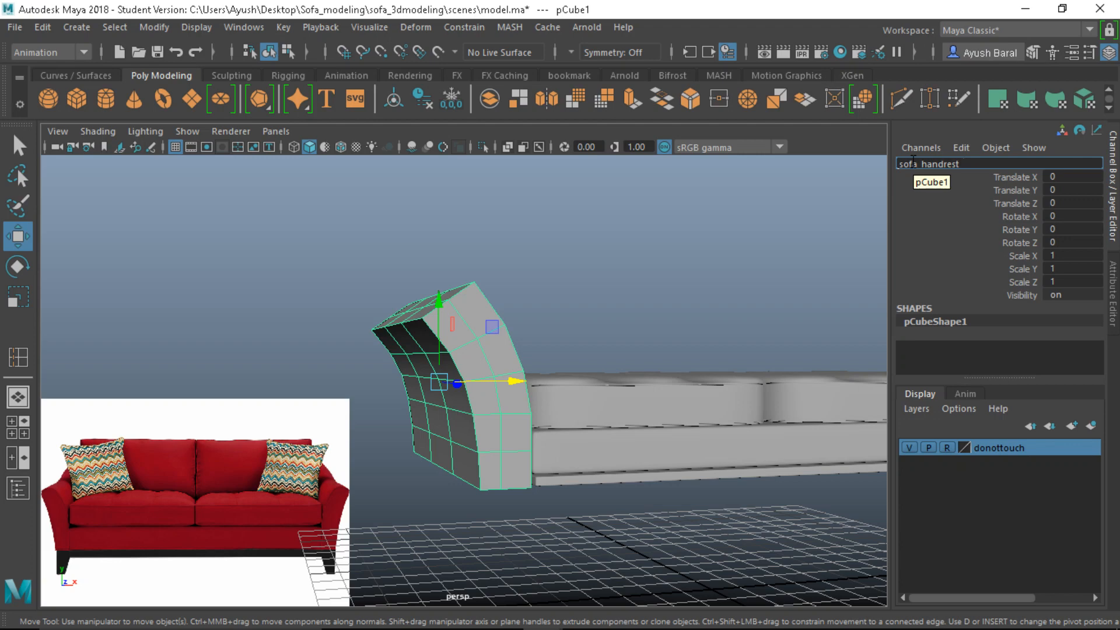
{"action": "type", "text": "right"}
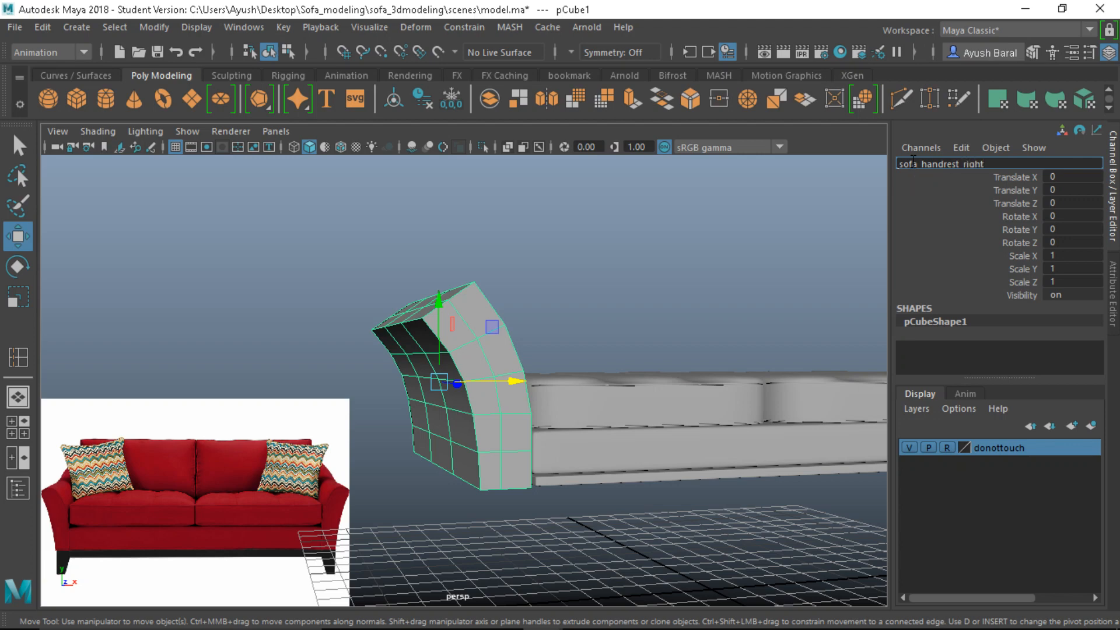
{"action": "key", "text": "Return"}
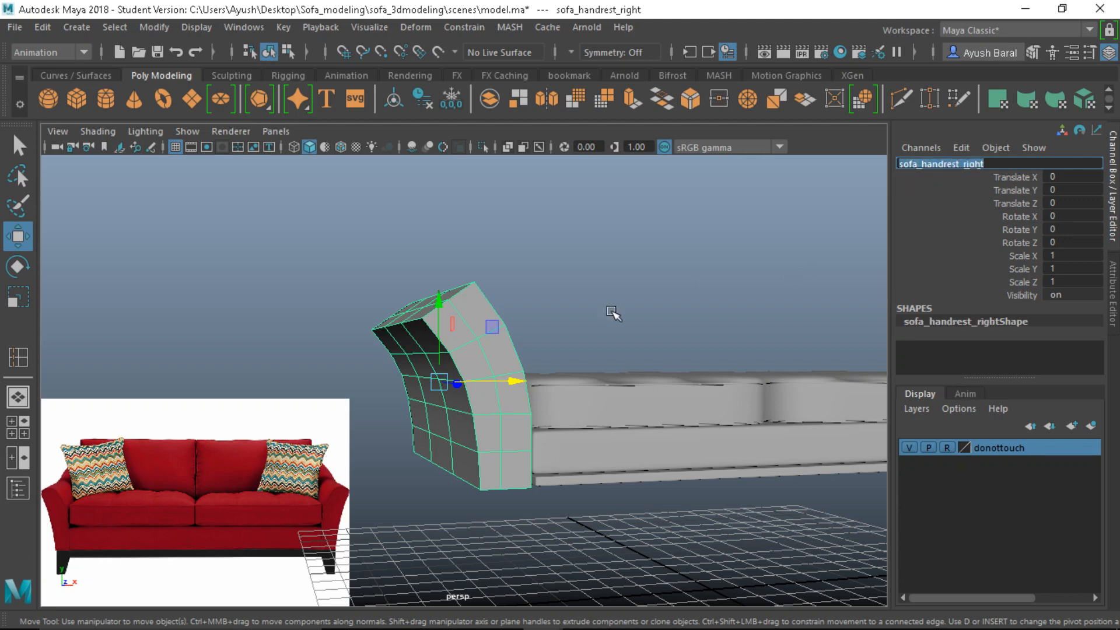
Step: Inspect the armrest's shape in smooth preview and return it to unsmoothed display
{"action": "left_click", "coordinate": [612, 313]}
{"action": "scroll", "coordinate": [593, 355], "scroll_direction": "down", "scroll_amount": 5}
{"action": "left_click_drag", "start_coordinate": [583, 356], "coordinate": [509, 354], "text": "alt"}
{"action": "left_click", "coordinate": [465, 366]}
{"action": "scroll", "coordinate": [465, 366], "scroll_direction": "up", "scroll_amount": 3}
{"action": "key", "text": "3"}
{"action": "left_click_drag", "start_coordinate": [453, 354], "coordinate": [470, 373], "text": "alt"}
{"action": "key", "text": "1"}
{"action": "scroll", "coordinate": [456, 353], "scroll_direction": "up", "scroll_amount": 4}
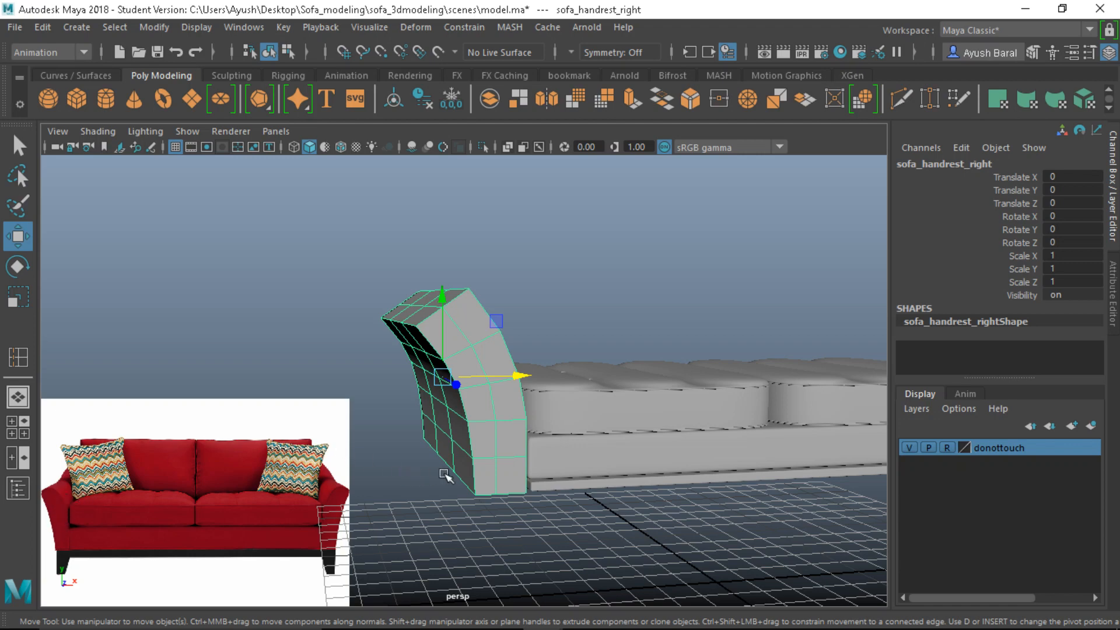
Step: Select all the faces on the armrest's front end and extrude them inward with an Offset of 0.09
{"action": "right_click_drag", "start_coordinate": [511, 151], "coordinate": [522, 198]}
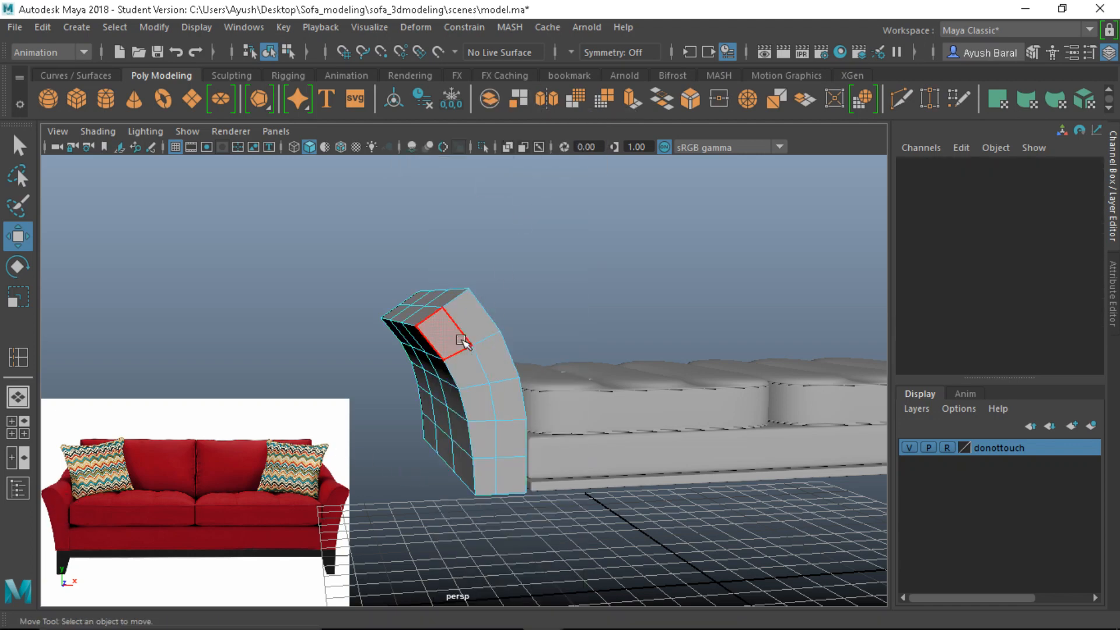
{"action": "mouse_move", "coordinate": [465, 342]}
{"action": "left_mouse_down"}
{"action": "mouse_move", "coordinate": [487, 452]}
{"action": "mouse_move", "coordinate": [520, 478]}
{"action": "mouse_move", "coordinate": [518, 385]}
{"action": "mouse_move", "coordinate": [487, 332]}
{"action": "mouse_move", "coordinate": [230, 375]}
{"action": "mouse_move", "coordinate": [492, 347]}
{"action": "mouse_move", "coordinate": [608, 357]}
{"action": "mouse_move", "coordinate": [498, 368]}
{"action": "left_mouse_up"}
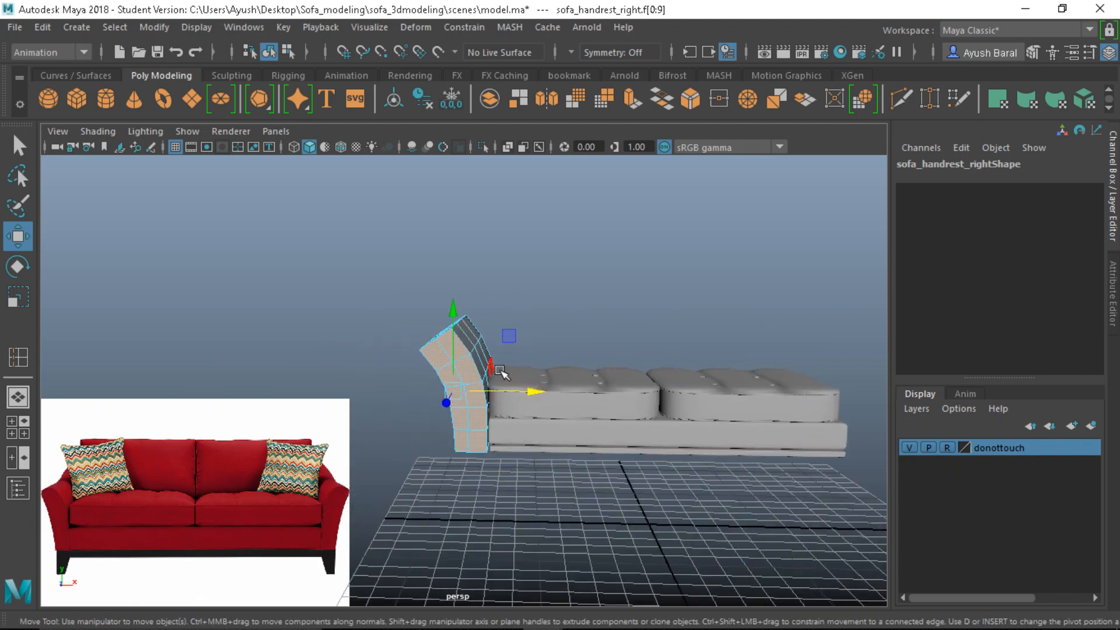
{"action": "scroll", "coordinate": [470, 366], "scroll_direction": "up", "scroll_amount": 1}
{"action": "key", "text": "ctrl+e"}
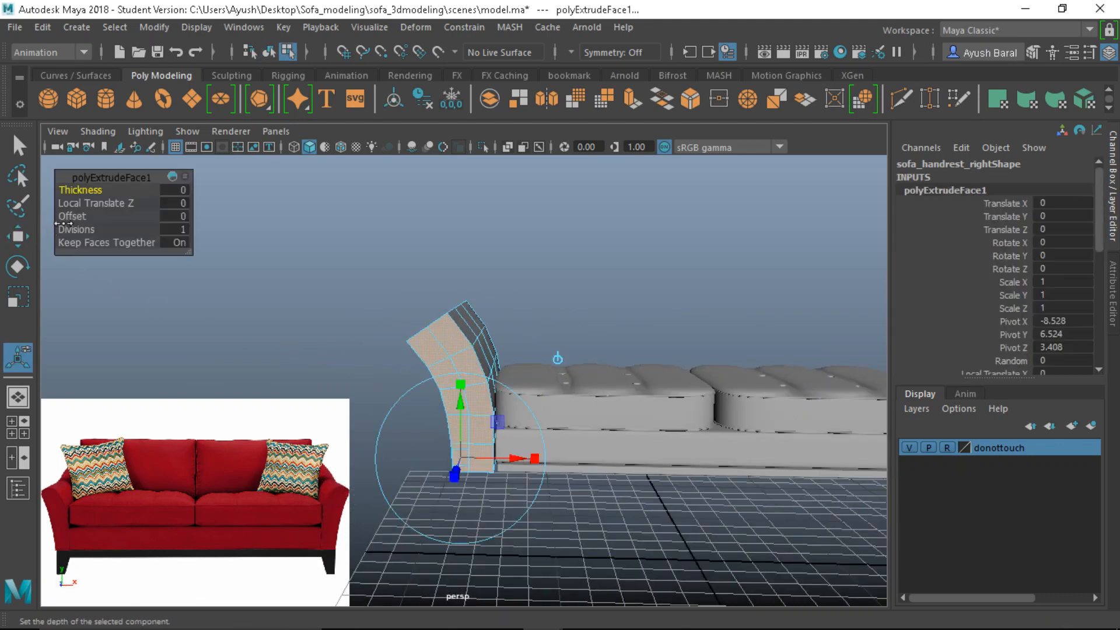
{"action": "left_click_drag", "start_coordinate": [70, 217], "coordinate": [74, 217]}
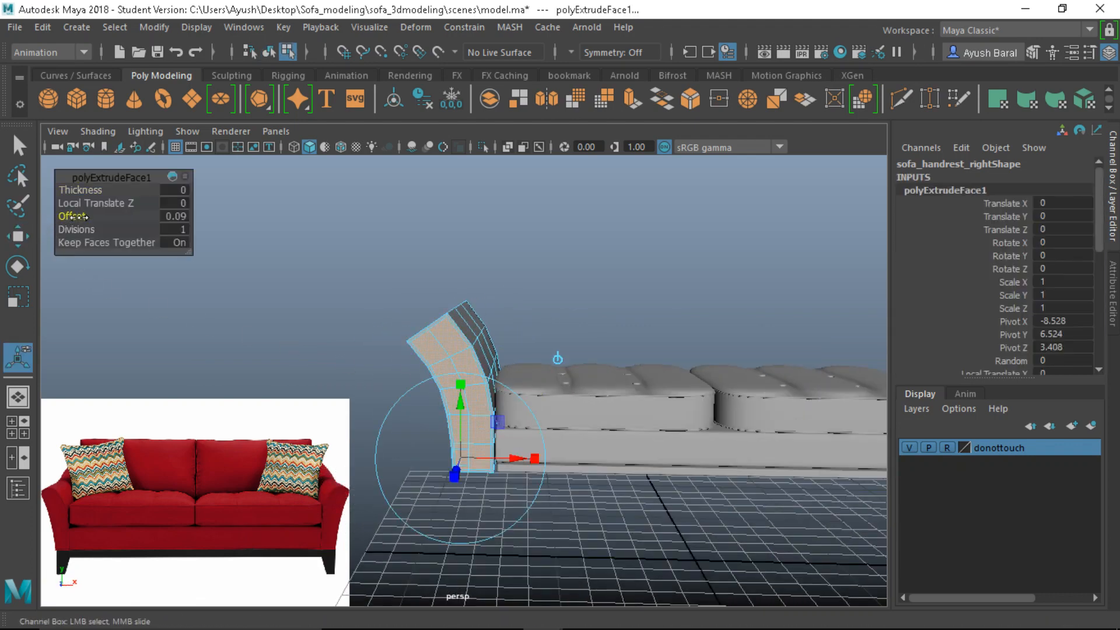
{"action": "scroll", "coordinate": [145, 285], "scroll_direction": "up", "scroll_amount": 4}
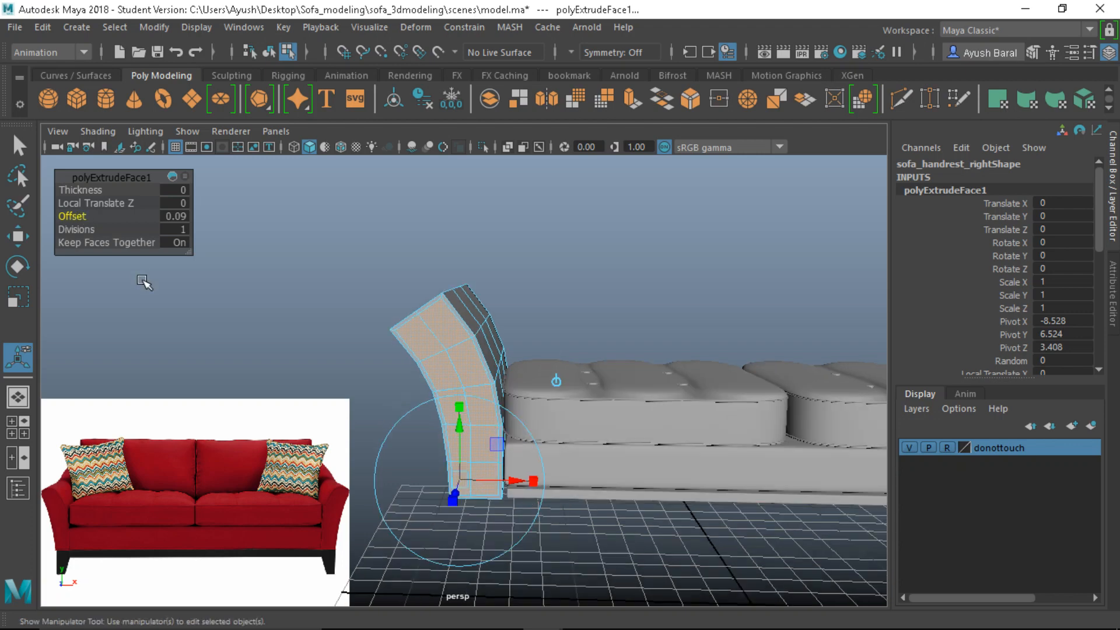
Step: Try to select the narrow border faces around the armrest's front end one by one
{"action": "left_click_drag", "start_coordinate": [147, 286], "coordinate": [198, 307], "text": "alt"}
{"action": "right_click_drag", "start_coordinate": [428, 334], "coordinate": [438, 191]}
{"action": "key", "text": "q"}
{"action": "left_click", "coordinate": [436, 334]}
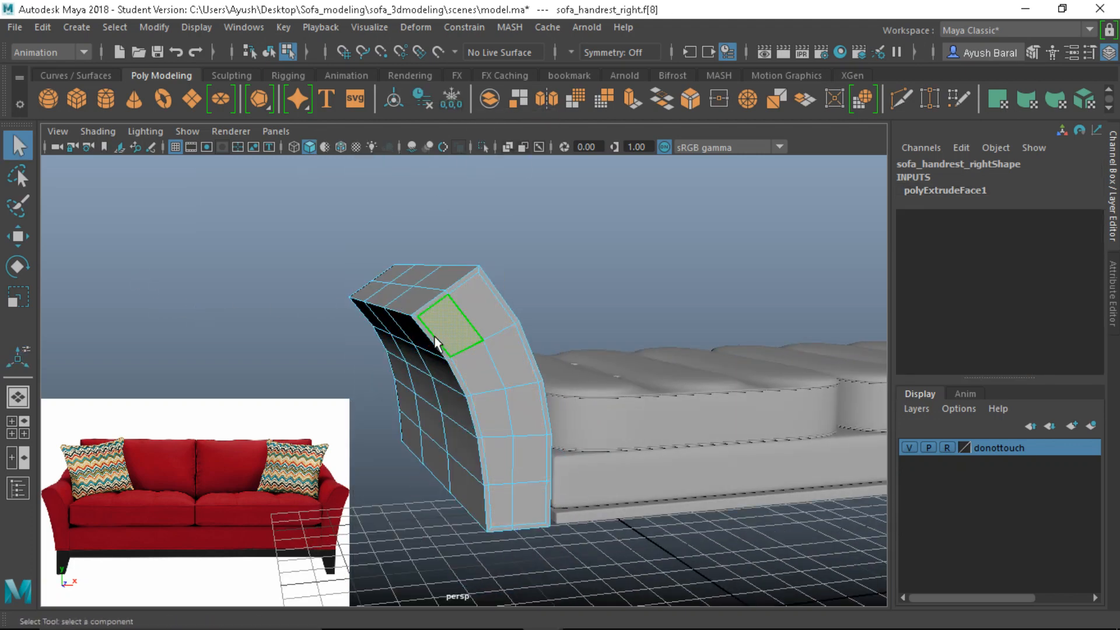
{"action": "left_click", "coordinate": [438, 345]}
{"action": "key", "text": "Caps_Lock"}
{"action": "double_click", "coordinate": [459, 378]}
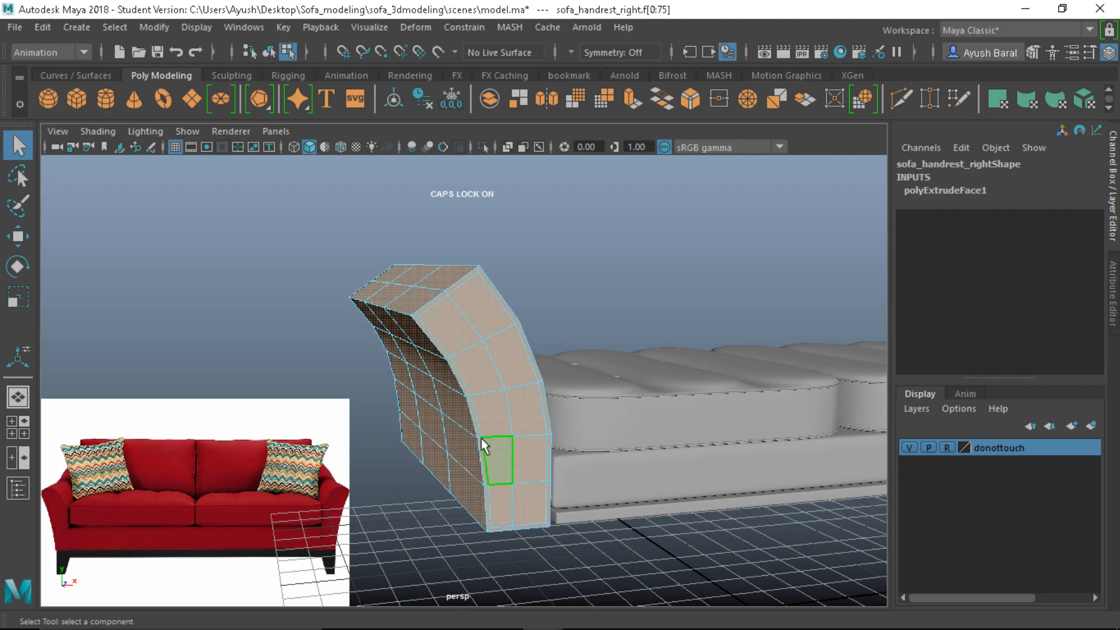
{"action": "left_click", "coordinate": [439, 339]}
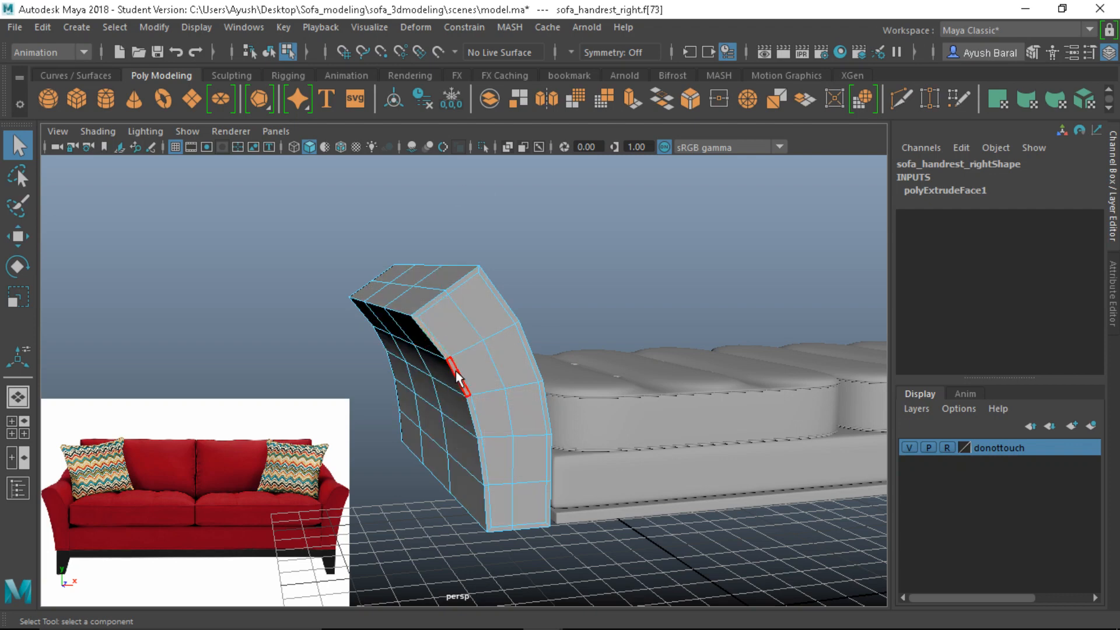
{"action": "left_click", "coordinate": [477, 412]}
{"action": "left_click", "coordinate": [528, 531]}
{"action": "left_click", "coordinate": [553, 474]}
{"action": "left_click", "coordinate": [552, 456]}
{"action": "left_click", "coordinate": [536, 371]}
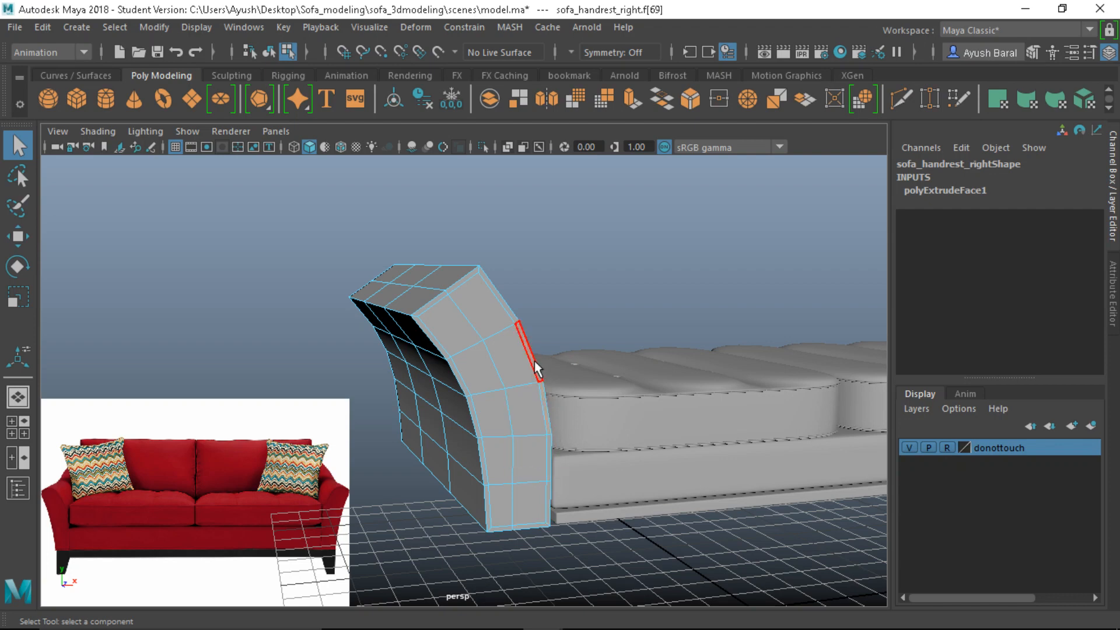
{"action": "left_click", "coordinate": [528, 329]}
{"action": "left_click", "coordinate": [499, 309]}
{"action": "left_click", "coordinate": [466, 278], "text": "shift"}
{"action": "left_click", "coordinate": [438, 297], "text": "shift"}
Step: Try stepping the selection through the border faces in wireframe display, then return to shaded display
{"action": "mouse_move", "coordinate": [570, 383]}
{"action": "left_mouse_down", "text": "alt"}
{"action": "mouse_move", "coordinate": [400, 368]}
{"action": "mouse_move", "coordinate": [420, 382]}
{"action": "mouse_move", "coordinate": [568, 387]}
{"action": "left_mouse_up", "text": "alt"}
{"action": "key", "text": "4"}
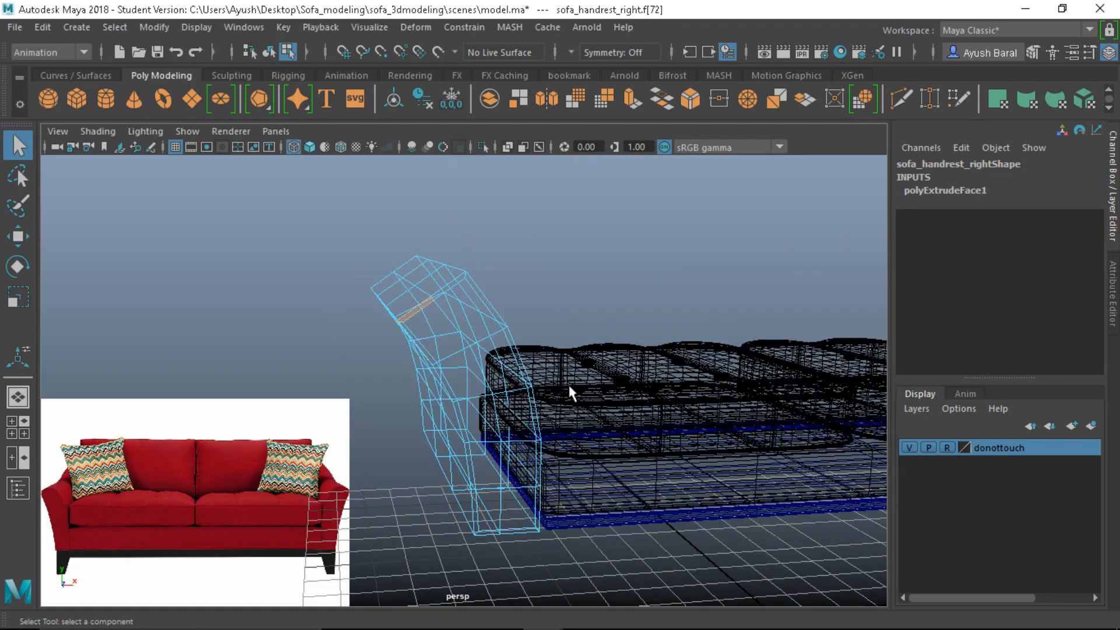
{"action": "key", "text": "Right"}
{"action": "key", "text": "Right"}
{"action": "key", "text": "Right"}
{"action": "key", "text": "Right"}
{"action": "key", "text": "Right"}
{"action": "key", "text": "Right"}
{"action": "key", "text": "Right"}
{"action": "key", "text": "Right"}
{"action": "key", "text": "Right"}
{"action": "key", "text": "5"}
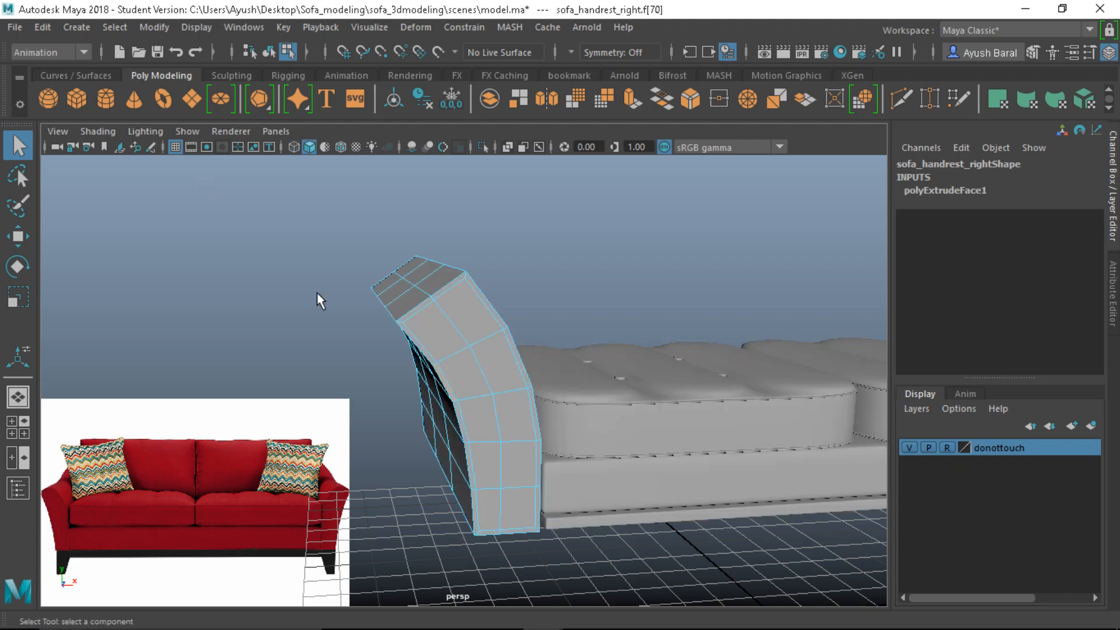
Step: Add the narrow border faces along the upper outer side and top of the armrest's front end to the selection
{"action": "scroll", "coordinate": [326, 310], "scroll_direction": "up", "scroll_amount": 3}
{"action": "left_click", "coordinate": [374, 310], "text": "shift"}
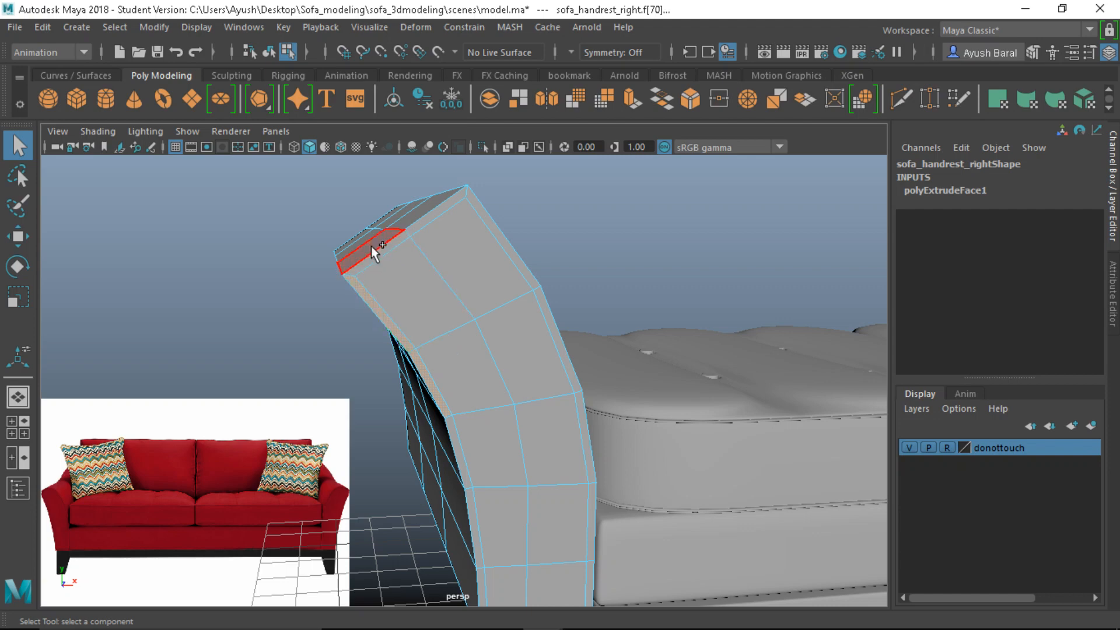
{"action": "left_click", "coordinate": [377, 246], "text": "shift"}
{"action": "key", "text": "ctrl+z"}
{"action": "left_click", "coordinate": [383, 249], "text": "shift"}
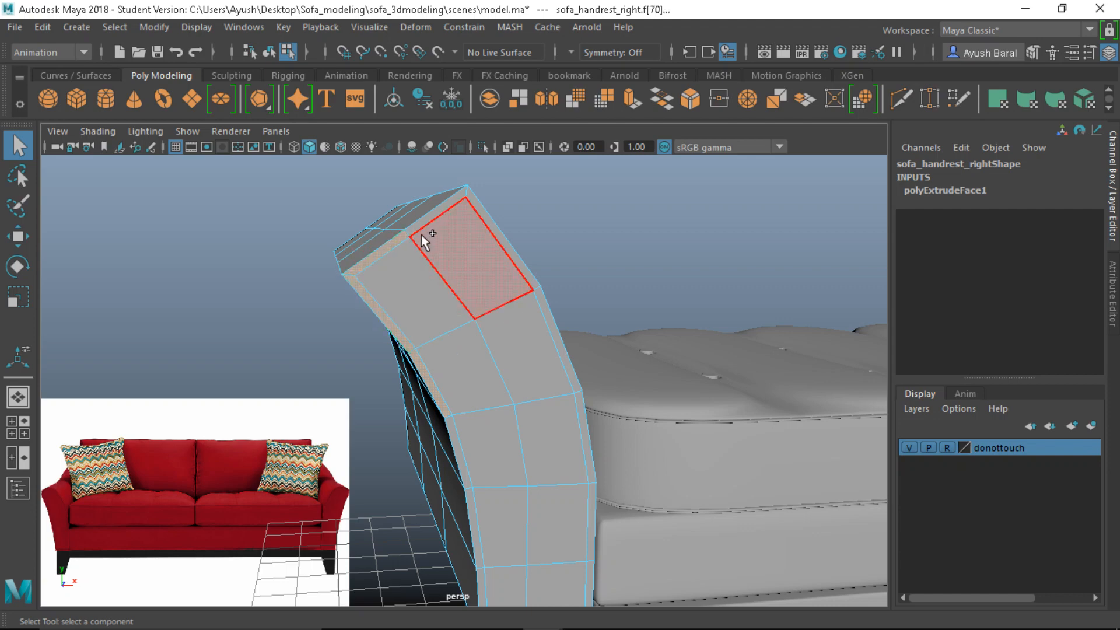
{"action": "left_click", "coordinate": [432, 213], "text": "shift"}
{"action": "left_click", "coordinate": [479, 207], "text": "shift"}
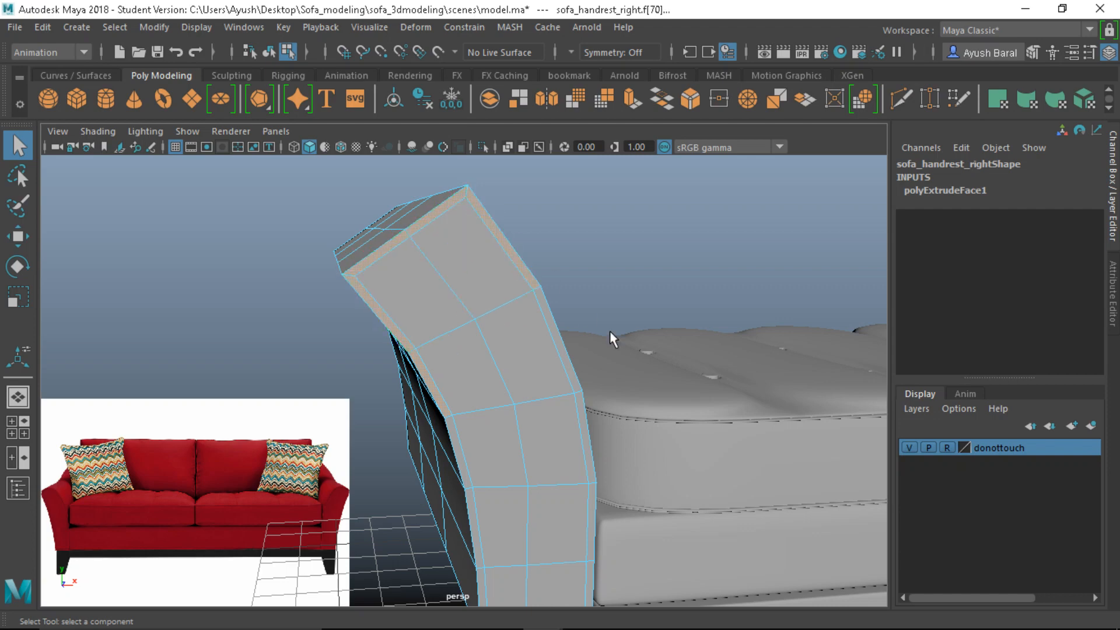
Step: Add the remaining border faces down the seat side, along the bottom and up the outer side to complete the ring
{"action": "left_click", "coordinate": [560, 331], "text": "shift"}
{"action": "left_click", "coordinate": [585, 412], "text": "shift"}
{"action": "middle_click_drag", "start_coordinate": [600, 425], "coordinate": [653, 300], "text": "alt"}
{"action": "left_click", "coordinate": [647, 315], "text": "shift"}
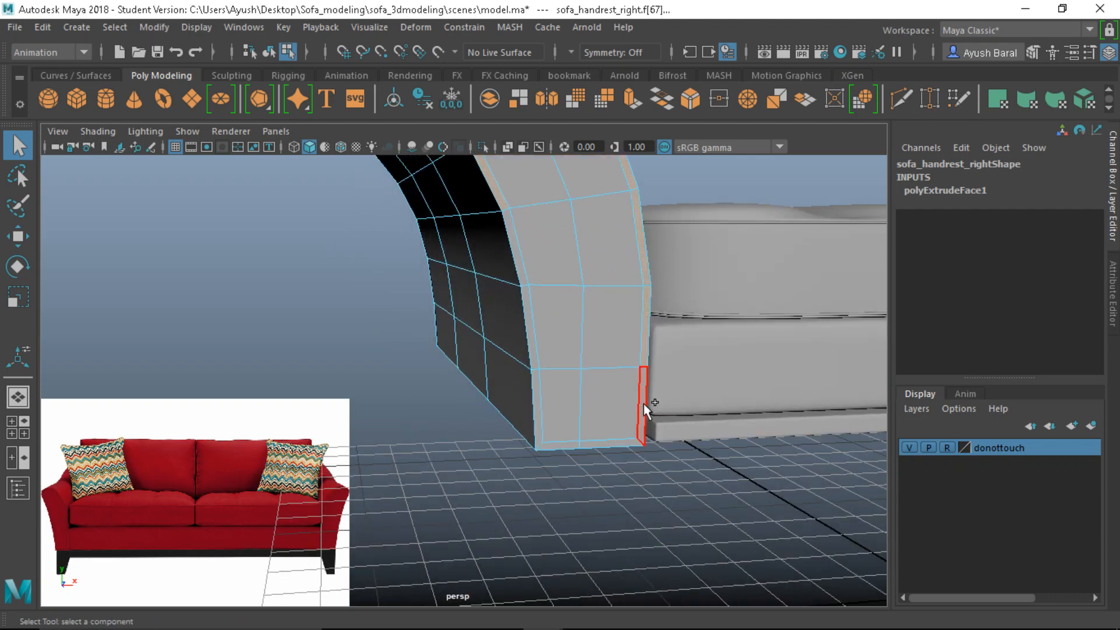
{"action": "left_click", "coordinate": [642, 404], "text": "shift"}
{"action": "left_click", "coordinate": [577, 446], "text": "shift"}
{"action": "left_click", "coordinate": [538, 415], "text": "shift"}
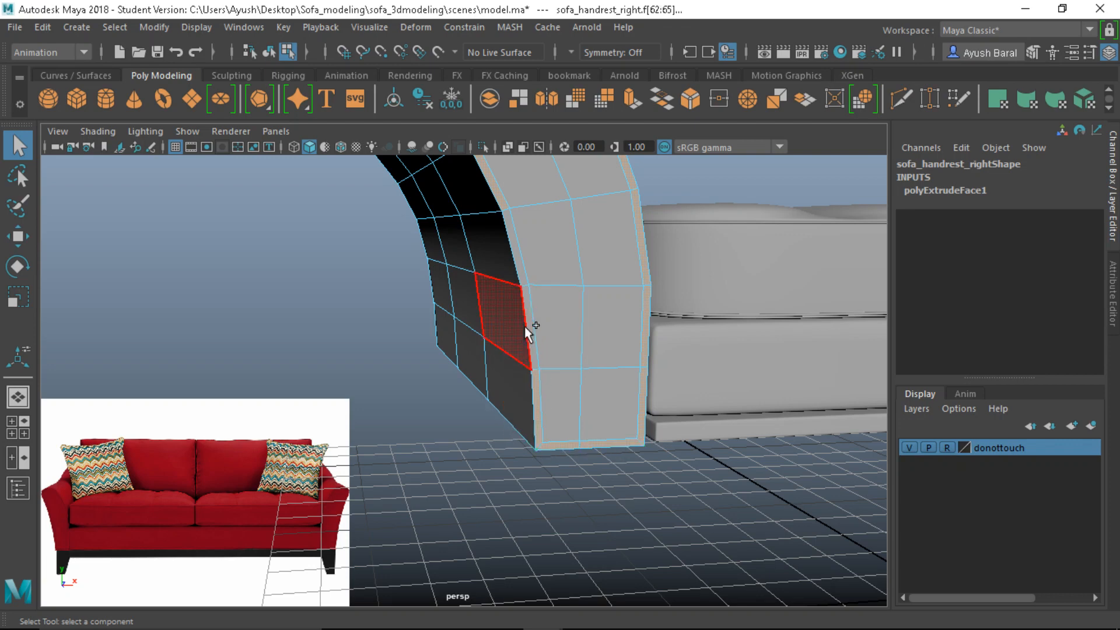
{"action": "left_click", "coordinate": [531, 324], "text": "shift"}
{"action": "left_click", "coordinate": [517, 246], "text": "shift"}
{"action": "key", "text": "4"}
{"action": "mouse_move", "coordinate": [519, 318]}
{"action": "left_mouse_down", "text": "alt"}
{"action": "mouse_move", "coordinate": [363, 371]}
{"action": "mouse_move", "coordinate": [569, 361]}
{"action": "mouse_move", "coordinate": [519, 382]}
{"action": "left_mouse_up", "text": "alt"}
{"action": "key", "text": "5"}
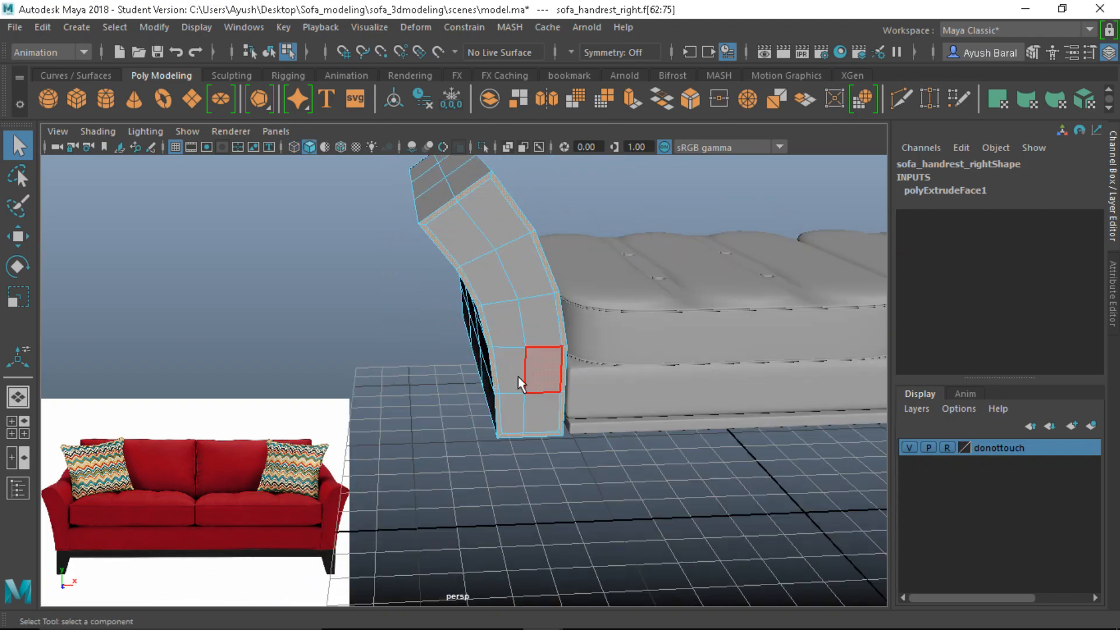
Step: Extrude the border ring forward twice, with Local Translate Z about 0.07 and about 0.036
{"action": "left_click_drag", "start_coordinate": [348, 432], "coordinate": [439, 410], "text": "alt"}
{"action": "key", "text": "ctrl+e"}
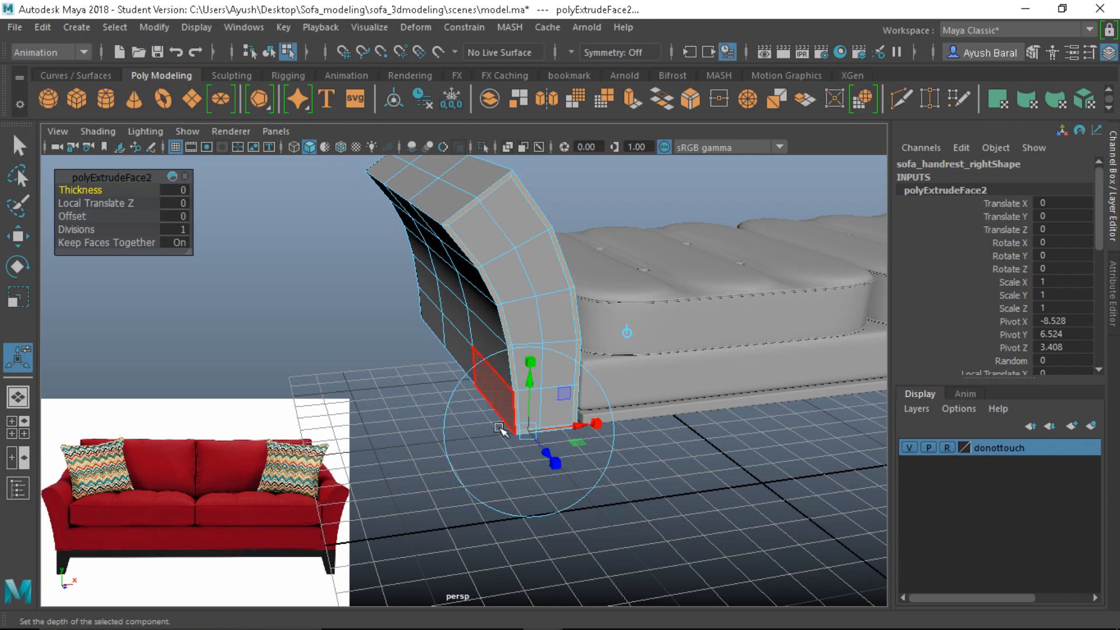
{"action": "left_click_drag", "start_coordinate": [546, 456], "coordinate": [549, 456]}
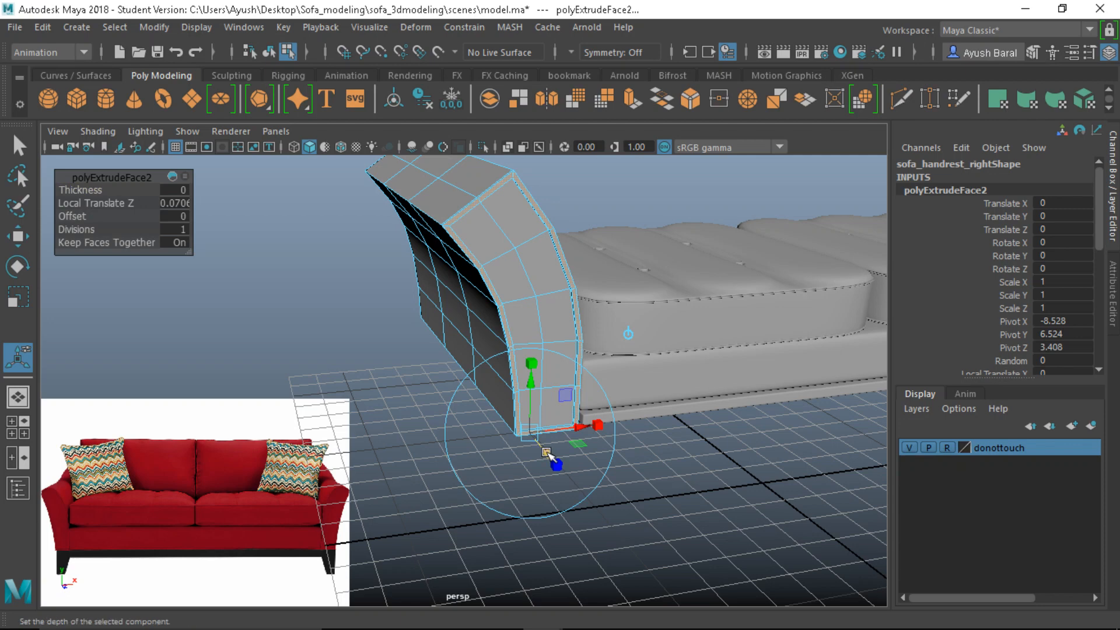
{"action": "key", "text": "ctrl+e"}
{"action": "left_click_drag", "start_coordinate": [544, 451], "coordinate": [546, 450]}
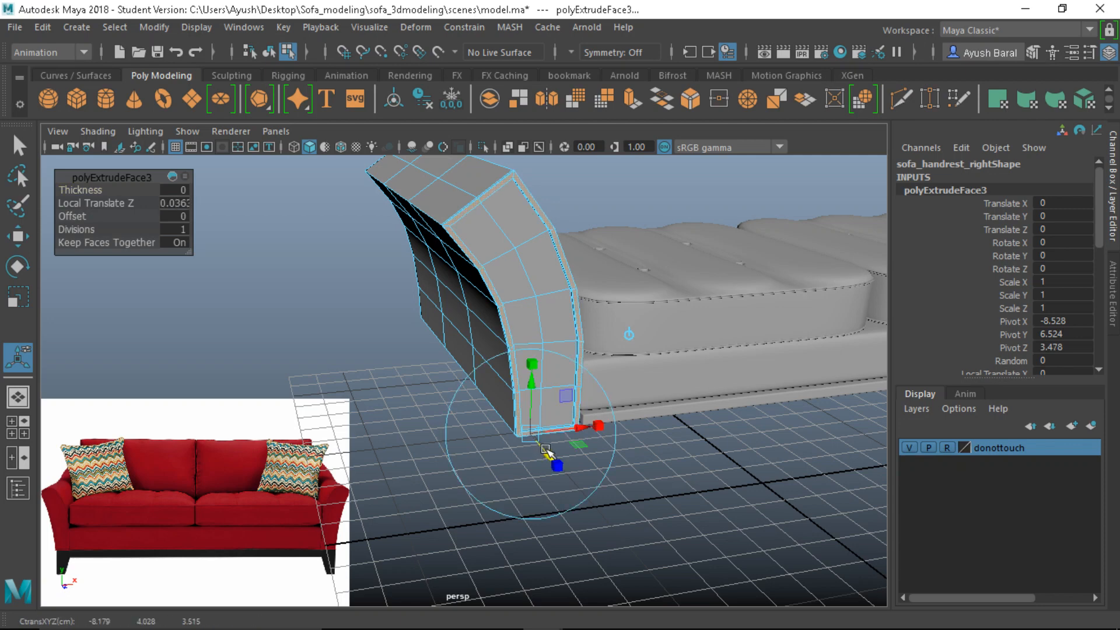
Step: Turn on smooth preview for the armrest, return to object selection, and inspect its rim and shape
{"action": "key", "text": "3"}
{"action": "right_click_drag", "start_coordinate": [441, 147], "coordinate": [519, 112]}
{"action": "left_click", "coordinate": [328, 297]}
{"action": "left_click_drag", "start_coordinate": [328, 297], "coordinate": [532, 408], "text": "alt"}
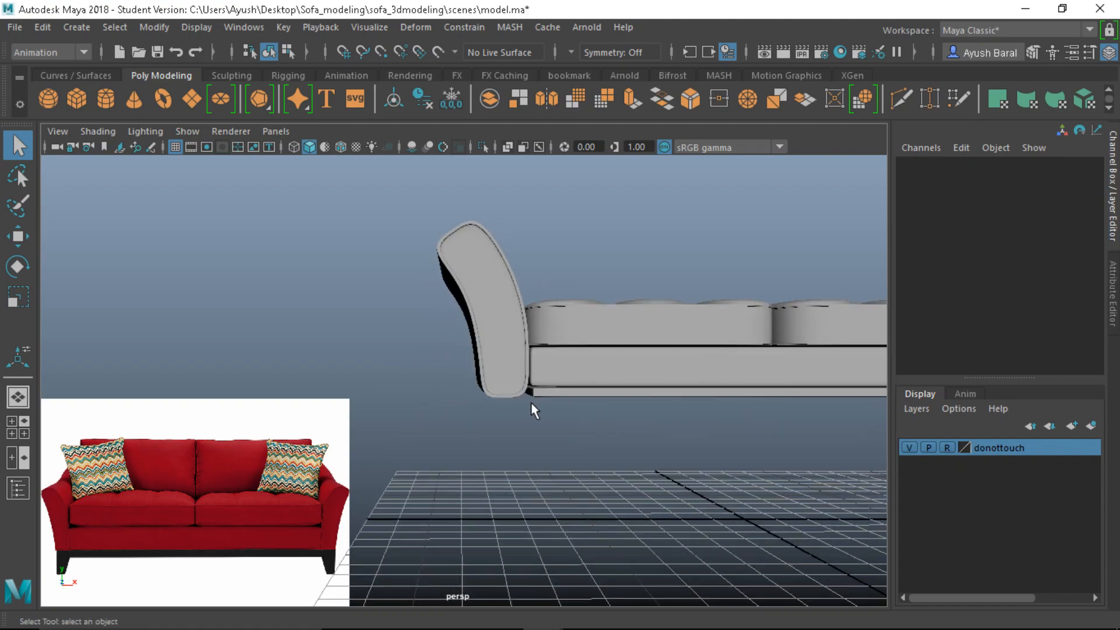
{"action": "left_click_drag", "start_coordinate": [581, 456], "coordinate": [879, 446], "text": "alt"}
{"action": "left_click_drag", "start_coordinate": [632, 427], "coordinate": [604, 437], "text": "alt"}
{"action": "left_click", "coordinate": [421, 297]}
{"action": "left_click_drag", "start_coordinate": [421, 298], "coordinate": [421, 371], "text": "alt"}
Step: Insert an edge loop close to the armrest's back end with Multi-Cut and show the armrest in smooth preview
{"action": "left_click_drag", "start_coordinate": [220, 355], "coordinate": [338, 260], "text": "alt"}
{"action": "left_click", "coordinate": [901, 98]}
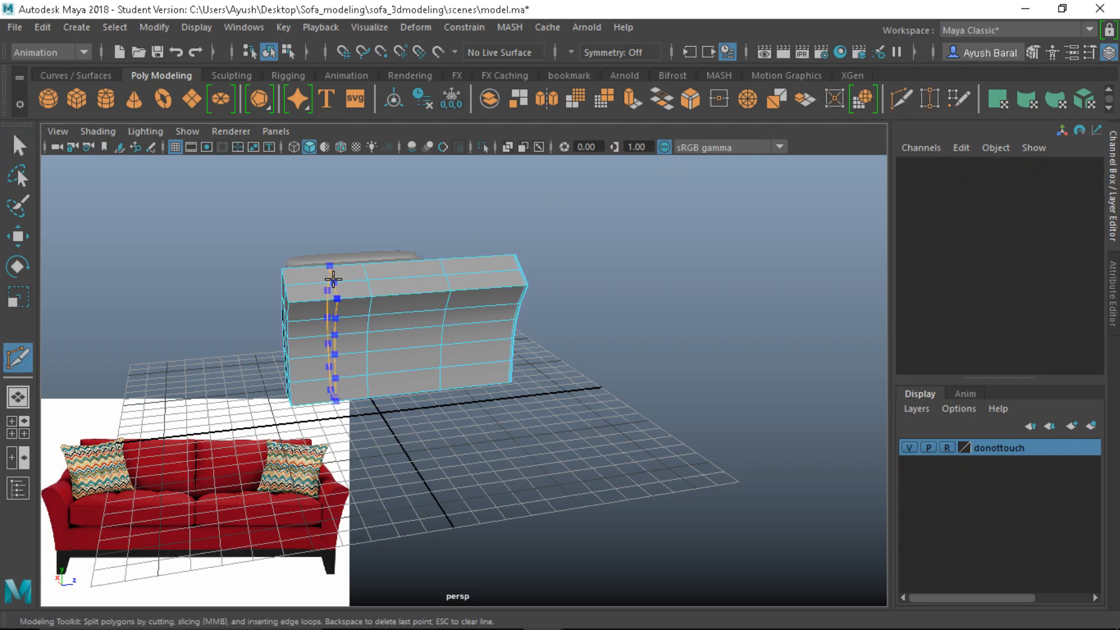
{"action": "left_click", "coordinate": [299, 295], "text": "ctrl"}
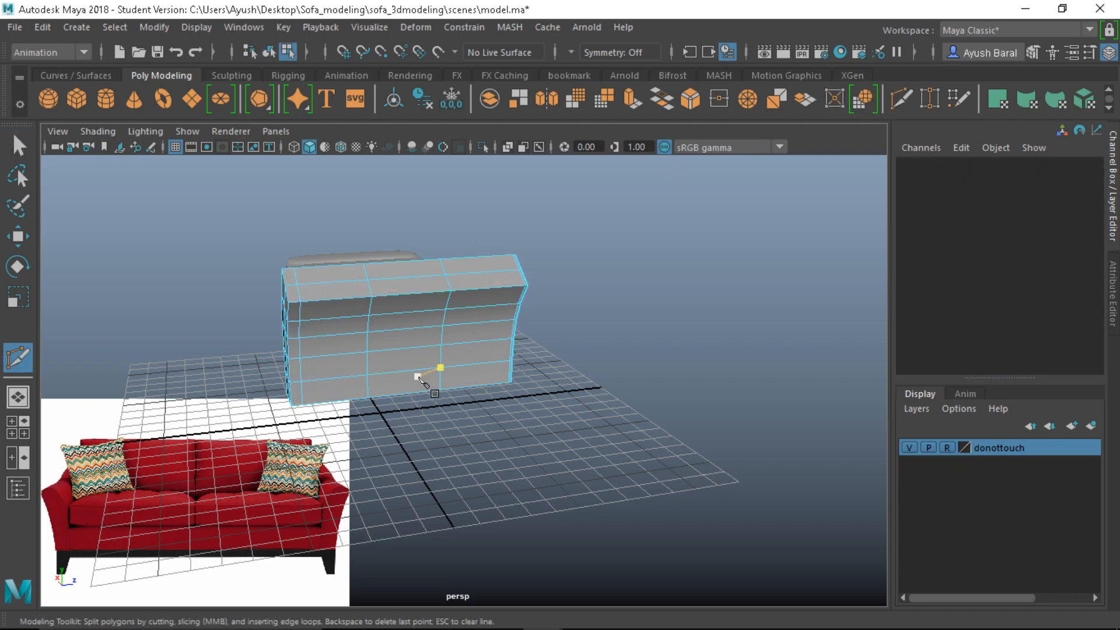
{"action": "key", "text": "3"}
{"action": "key", "text": "Escape"}
{"action": "left_click_drag", "start_coordinate": [495, 376], "coordinate": [309, 366], "text": "alt"}
{"action": "key", "text": "q"}
Step: Return to object selection and duplicate the armrest sofa_handrest_right
{"action": "right_click", "coordinate": [436, 342]}
{"action": "right_click_drag", "start_coordinate": [435, 341], "coordinate": [528, 118]}
{"action": "left_click_drag", "start_coordinate": [528, 118], "coordinate": [505, 391], "text": "alt"}
{"action": "left_click", "coordinate": [466, 279]}
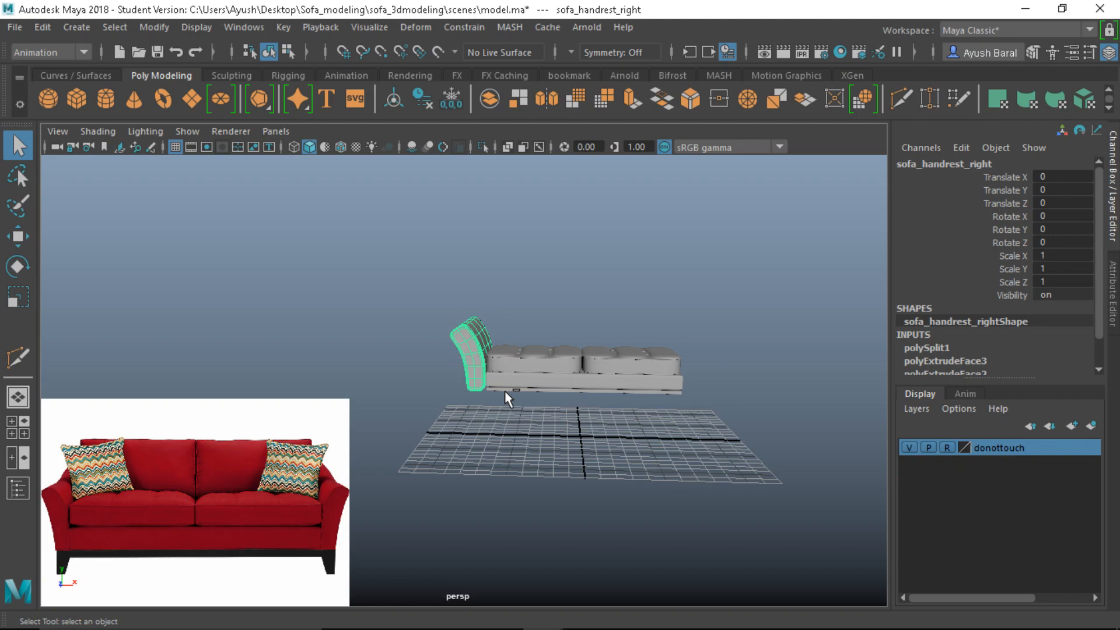
{"action": "key", "text": "ctrl+d"}
{"action": "key", "text": "e"}
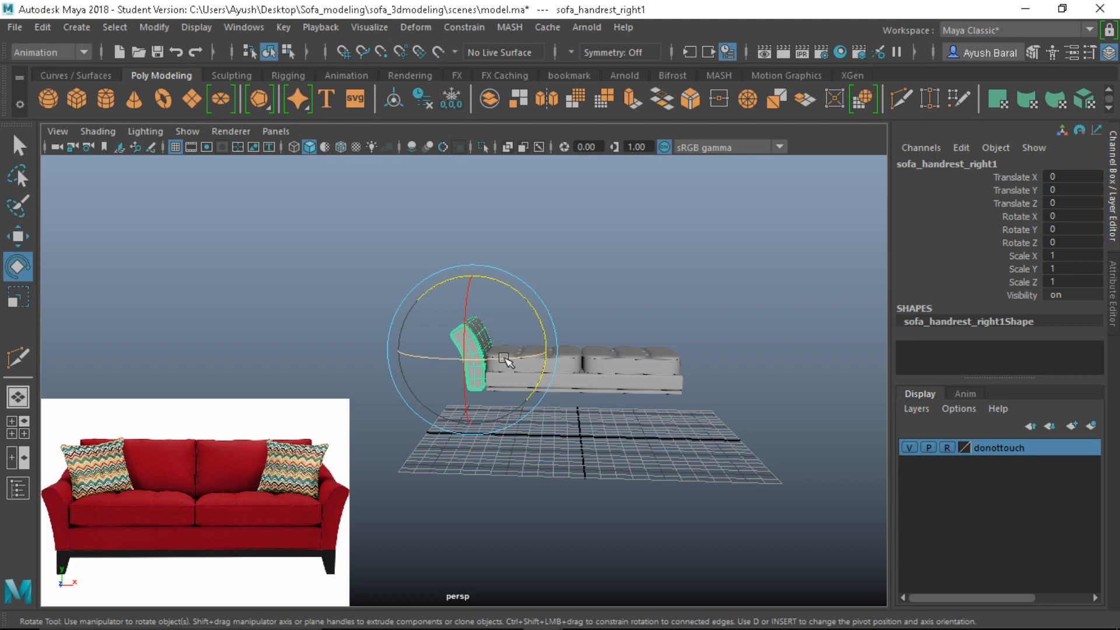
Step: Mirror the duplicated armrest by setting its Scale X to -1
{"action": "key", "text": "r"}
{"action": "left_click_drag", "start_coordinate": [545, 357], "coordinate": [442, 356]}
{"action": "double_click", "coordinate": [1056, 255]}
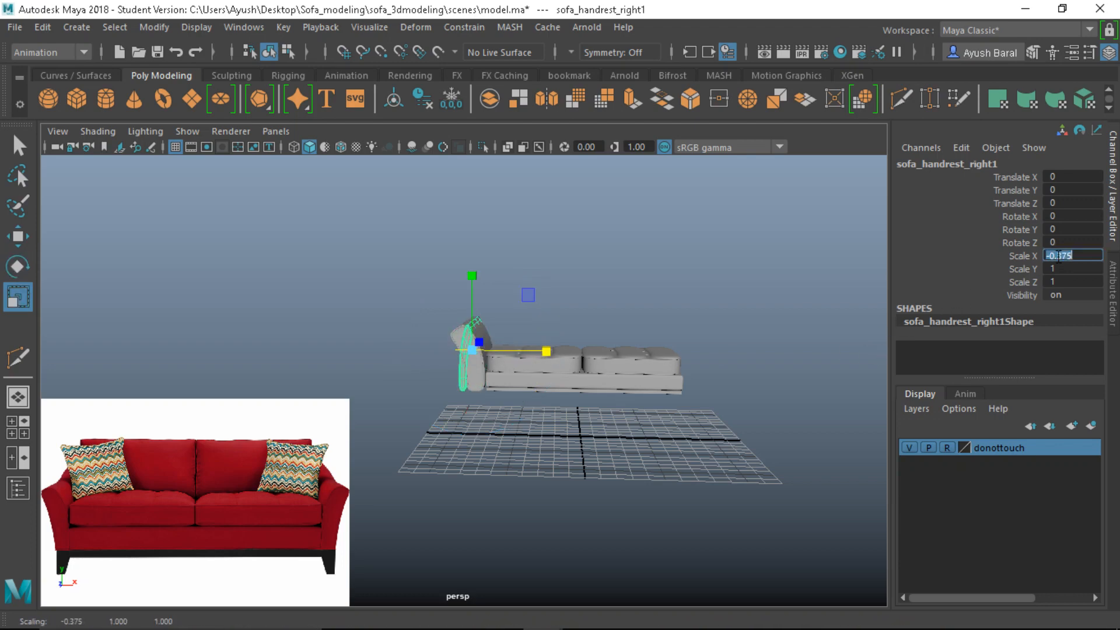
{"action": "key", "text": "Return"}
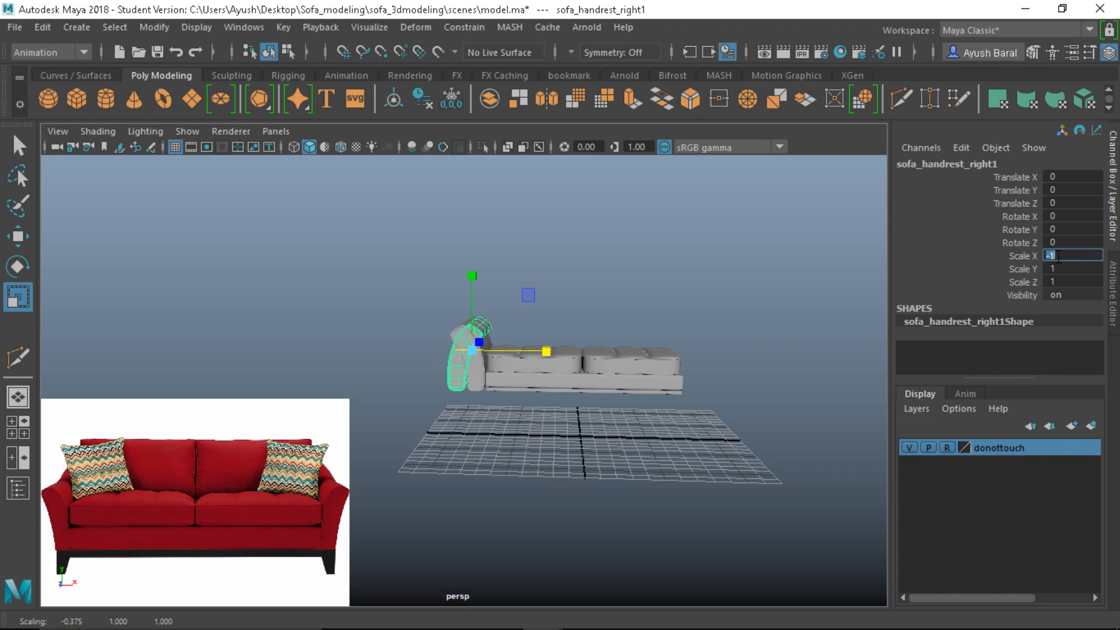
{"action": "left_click", "coordinate": [491, 434]}
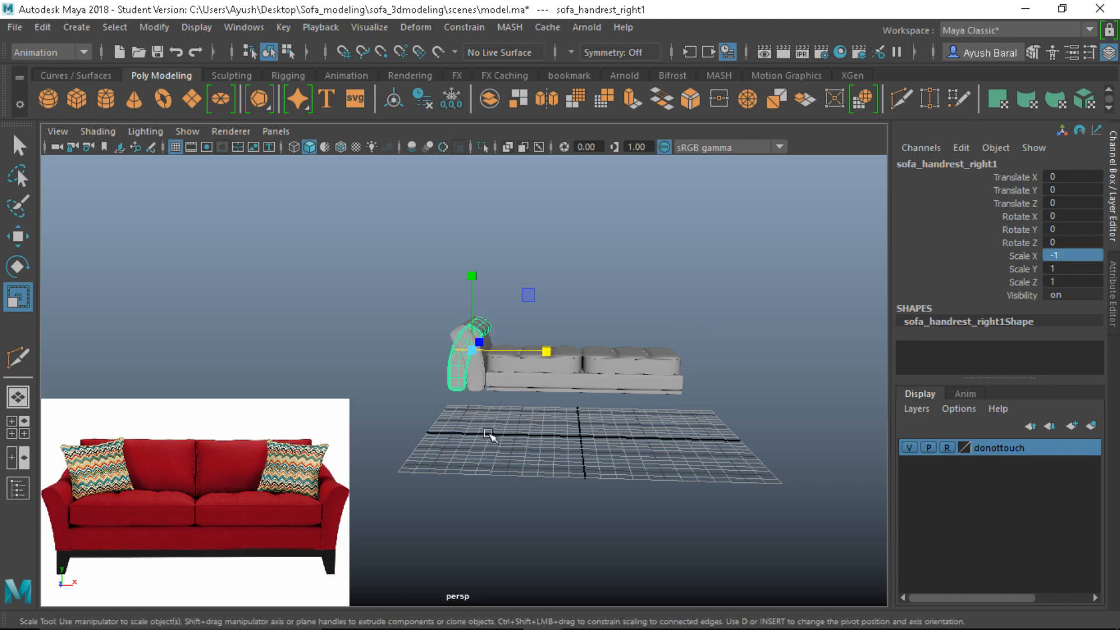
{"action": "left_click", "coordinate": [459, 368]}
Step: Move the mirrored armrest to the opposite end of the seat, against the base, at Translate X 16.962
{"action": "key", "text": "w"}
{"action": "left_click_drag", "start_coordinate": [533, 352], "coordinate": [765, 353]}
{"action": "key", "text": "space"}
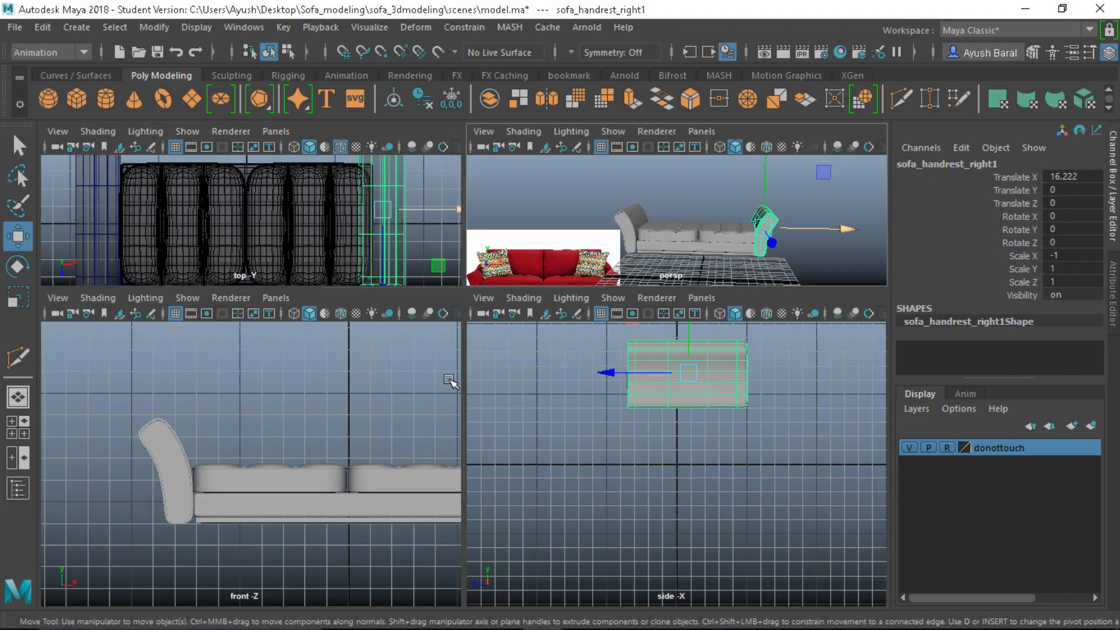
{"action": "key", "text": "space"}
{"action": "scroll", "coordinate": [379, 333], "scroll_direction": "up", "scroll_amount": 2}
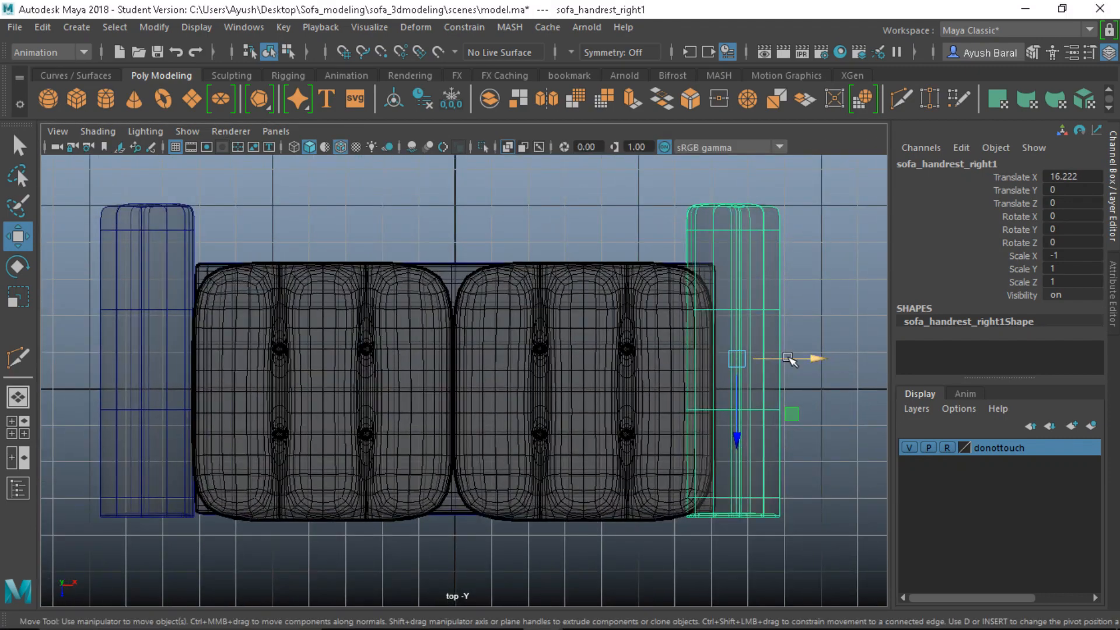
{"action": "left_click_drag", "start_coordinate": [812, 361], "coordinate": [835, 361]}
{"action": "key", "text": "space"}
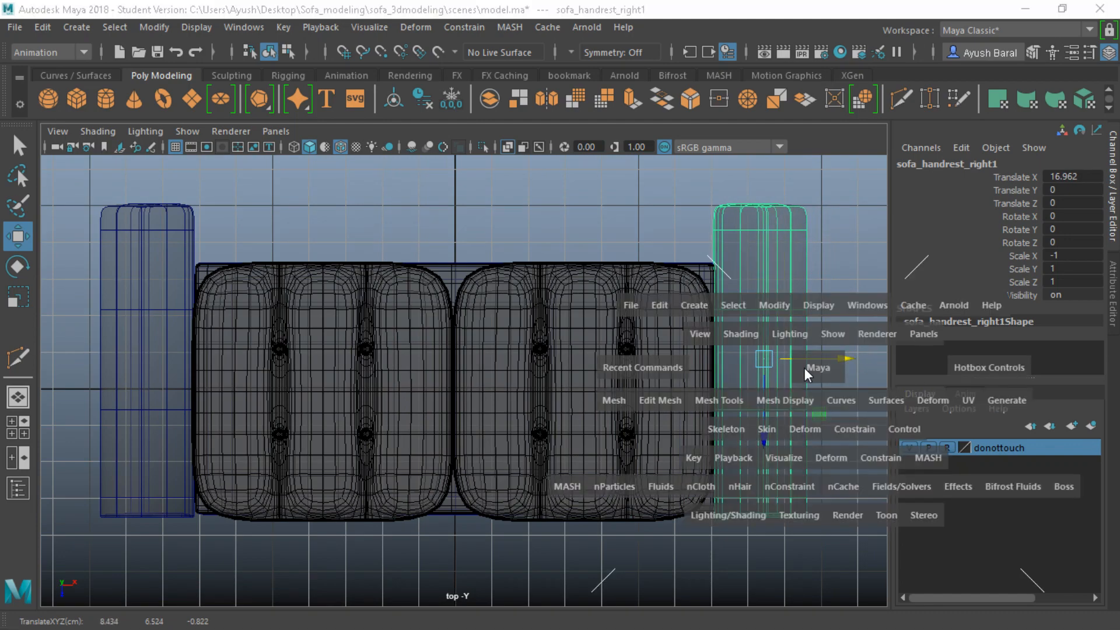
{"action": "key", "text": "space"}
Step: Check both armrests from several angles and rename the mirrored one sofa_handrest_left
{"action": "left_click_drag", "start_coordinate": [677, 553], "coordinate": [579, 490], "text": "alt"}
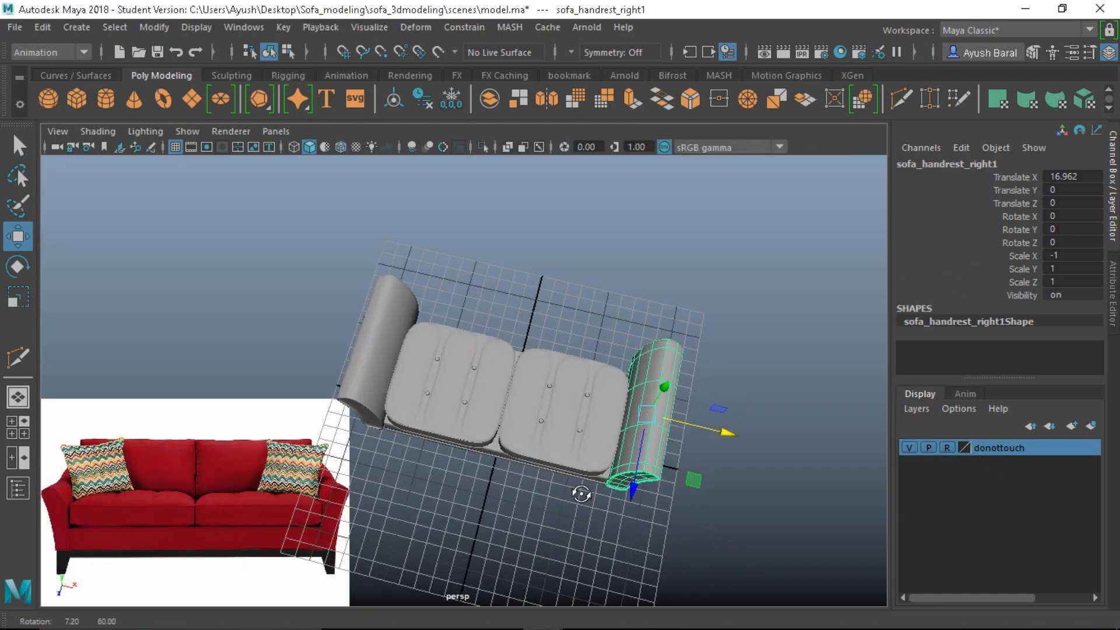
{"action": "left_click", "coordinate": [573, 337]}
{"action": "left_click_drag", "start_coordinate": [573, 337], "coordinate": [404, 422], "text": "alt"}
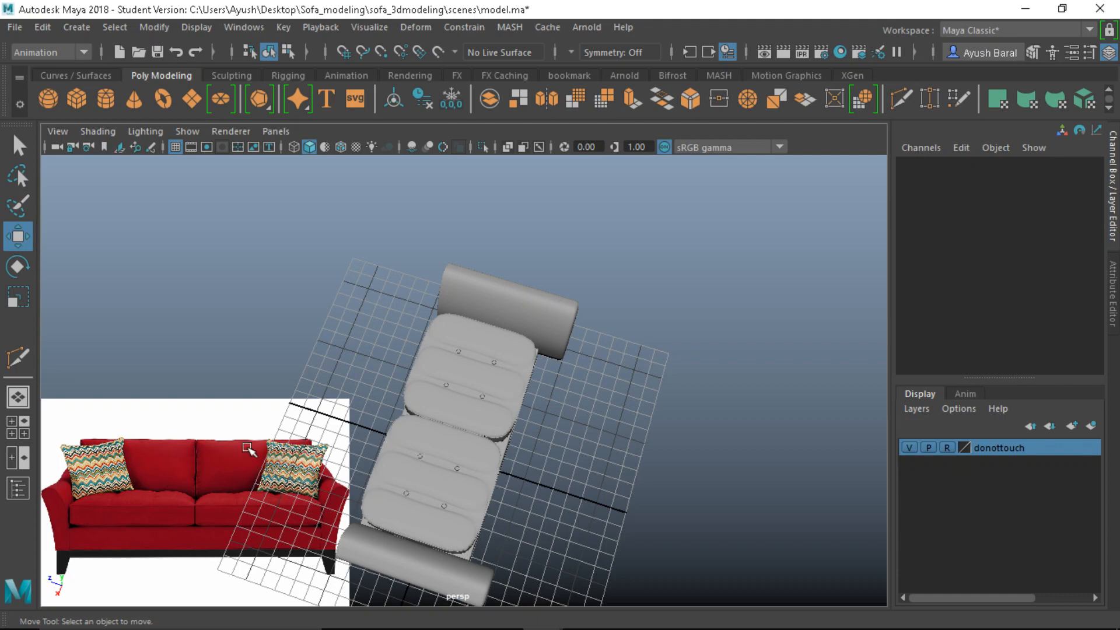
{"action": "left_click_drag", "start_coordinate": [441, 495], "coordinate": [660, 396], "text": "alt"}
{"action": "left_click", "coordinate": [662, 393]}
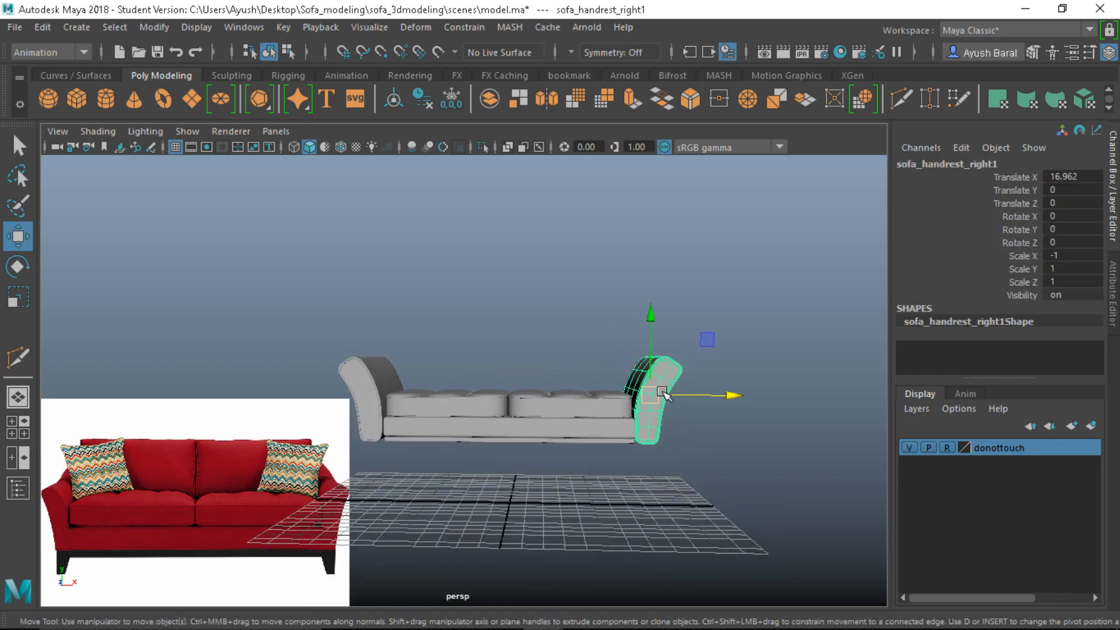
{"action": "double_click", "coordinate": [962, 166]}
{"action": "left_click", "coordinate": [987, 166]}
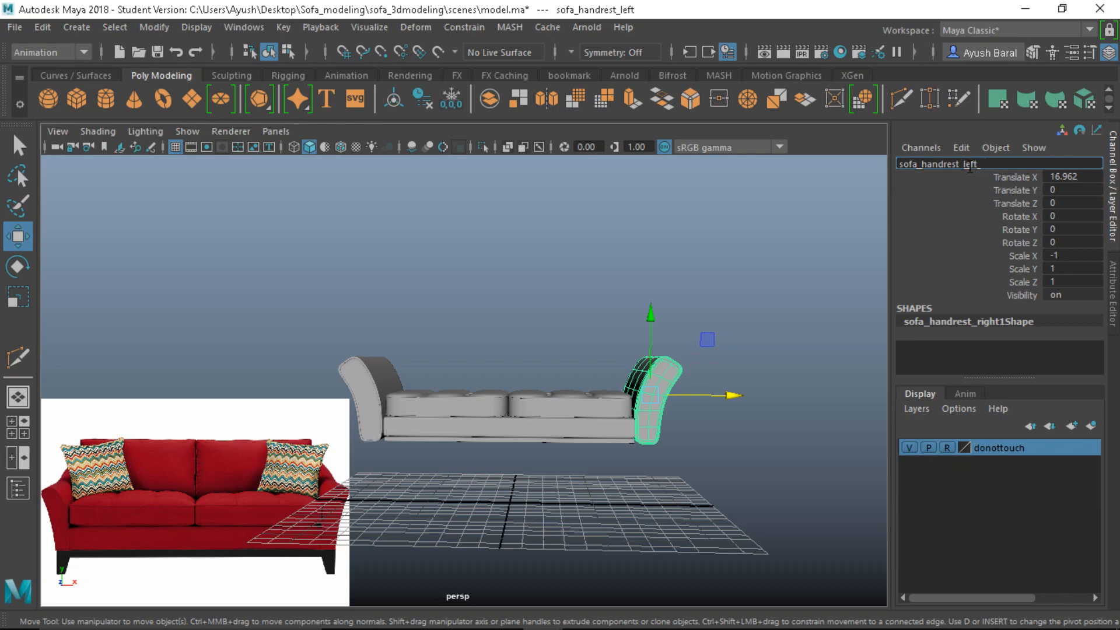
Step: Select both armrests and add them to the donottouch display layer
{"action": "key", "text": "Return"}
{"action": "left_click", "coordinate": [802, 367]}
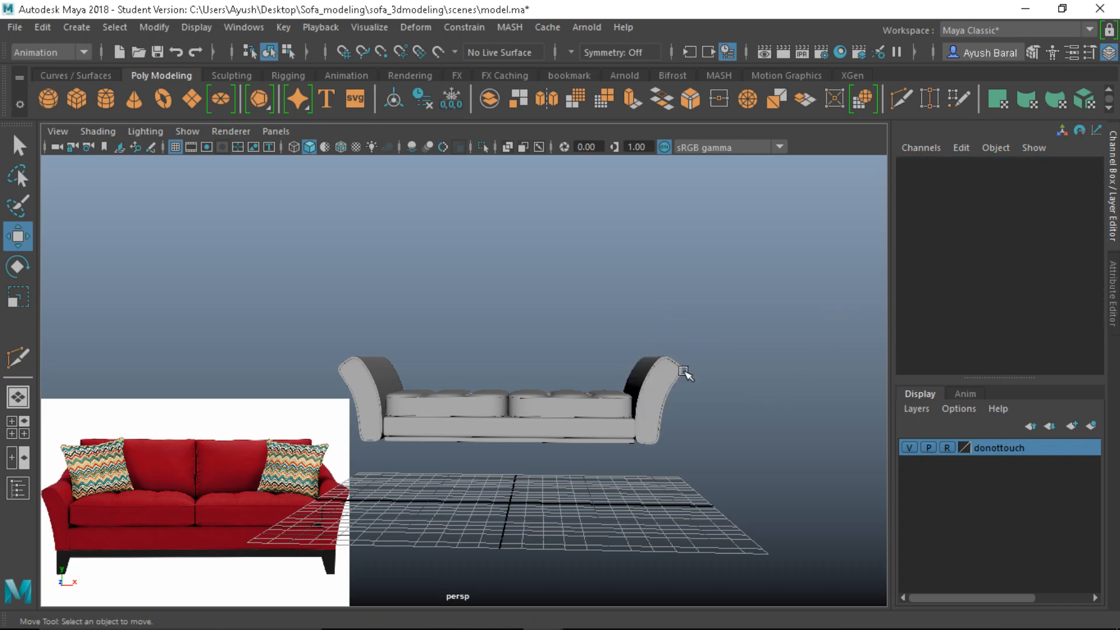
{"action": "left_click", "coordinate": [660, 390]}
{"action": "left_click", "coordinate": [358, 383]}
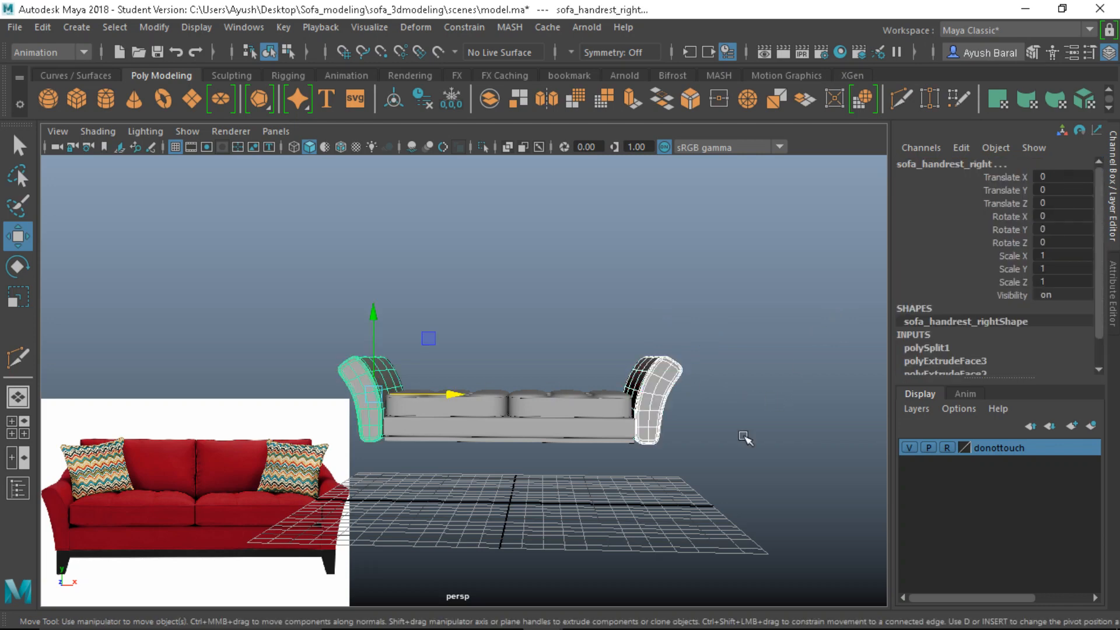
{"action": "right_click", "coordinate": [1021, 451]}
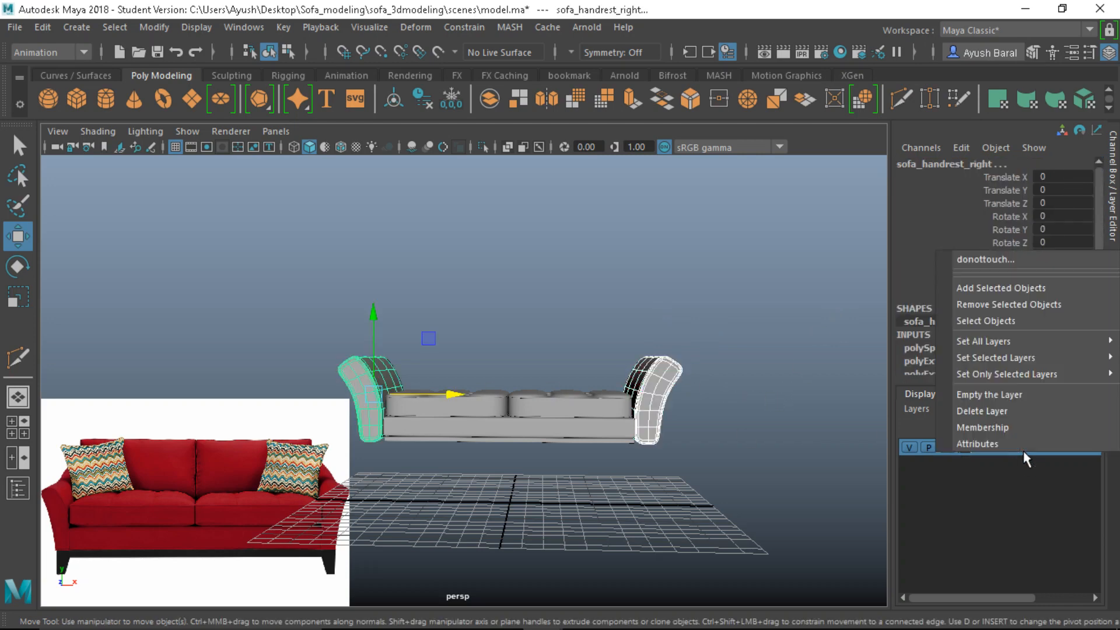
{"action": "left_click", "coordinate": [977, 292]}
{"action": "left_click", "coordinate": [733, 285]}
Step: Box-select across the sofa to test which parts are still selectable, clear the selection and save the scene
{"action": "left_click_drag", "start_coordinate": [733, 371], "coordinate": [341, 463]}
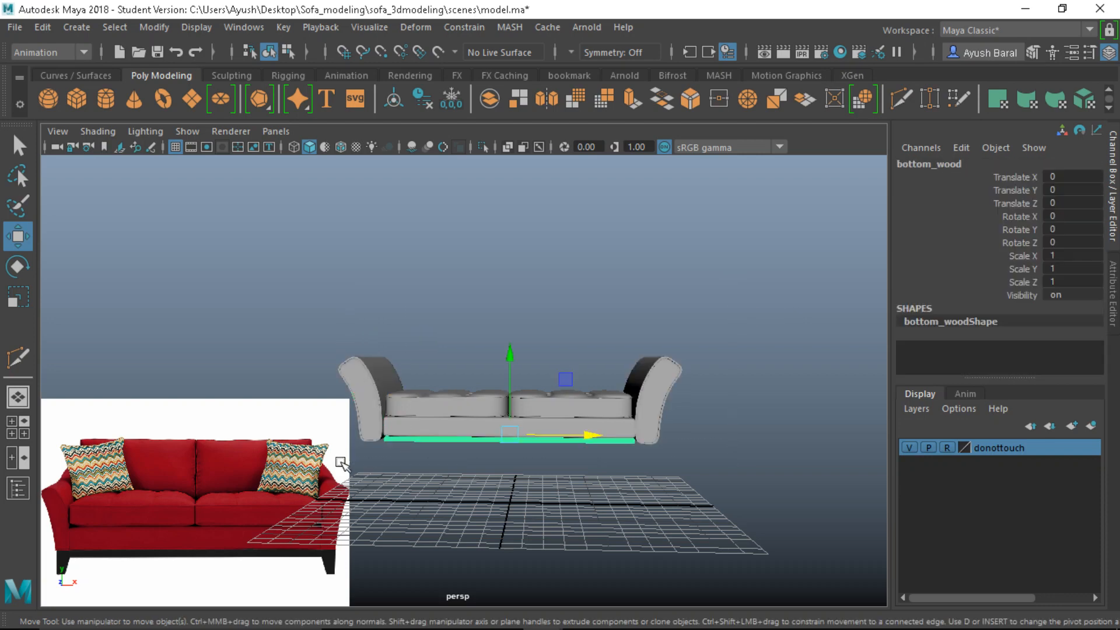
{"action": "left_click", "coordinate": [588, 311]}
{"action": "key", "text": "q"}
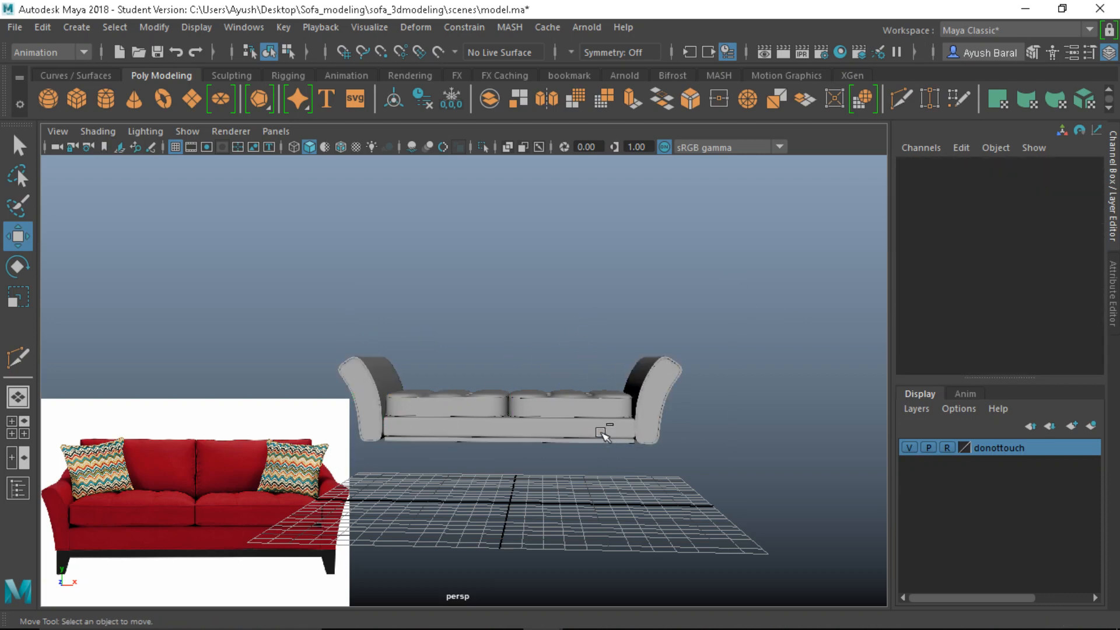
{"action": "key", "text": "ctrl+s"}
{"action": "left_click", "coordinate": [509, 337]}
{"action": "key", "text": "w"}
{"action": "scroll", "coordinate": [519, 429], "scroll_direction": "down", "scroll_amount": 5}
{"action": "left_click_drag", "start_coordinate": [518, 427], "coordinate": [449, 357], "text": "alt"}
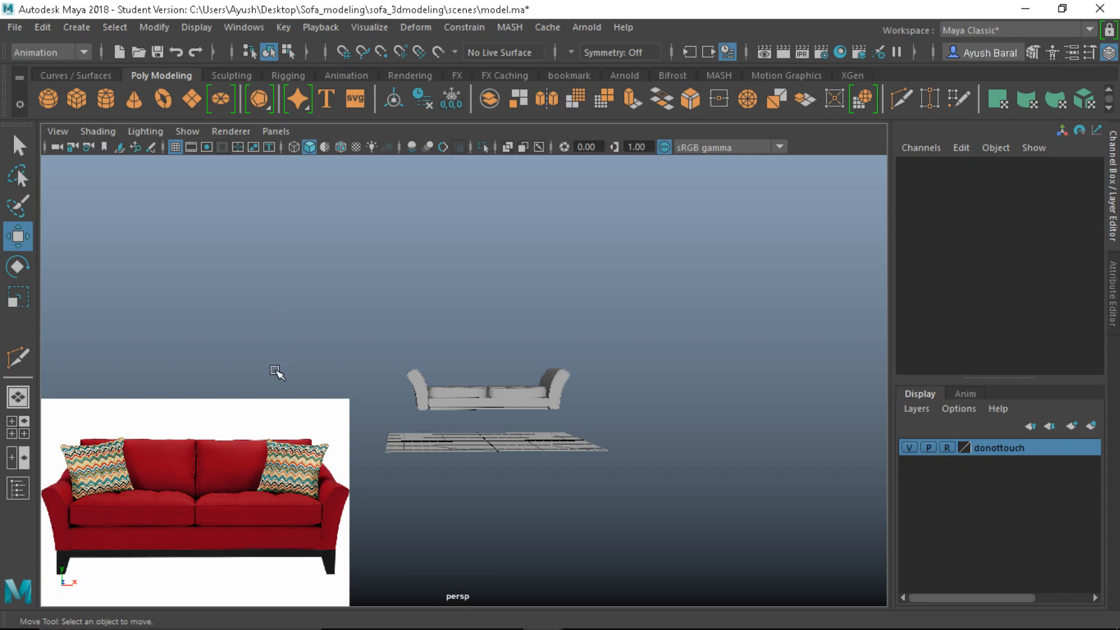
Step: Switch to the front view and hide the cameras and image planes in it
{"action": "key", "text": "space"}
{"action": "key", "text": "space"}
{"action": "mouse_move", "coordinate": [566, 365]}
{"action": "middle_mouse_down", "text": "alt"}
{"action": "mouse_move", "coordinate": [439, 376]}
{"action": "mouse_move", "coordinate": [735, 235]}
{"action": "mouse_move", "coordinate": [570, 355]}
{"action": "middle_mouse_up", "text": "alt"}
{"action": "scroll", "coordinate": [569, 359], "scroll_direction": "down", "scroll_amount": 3}
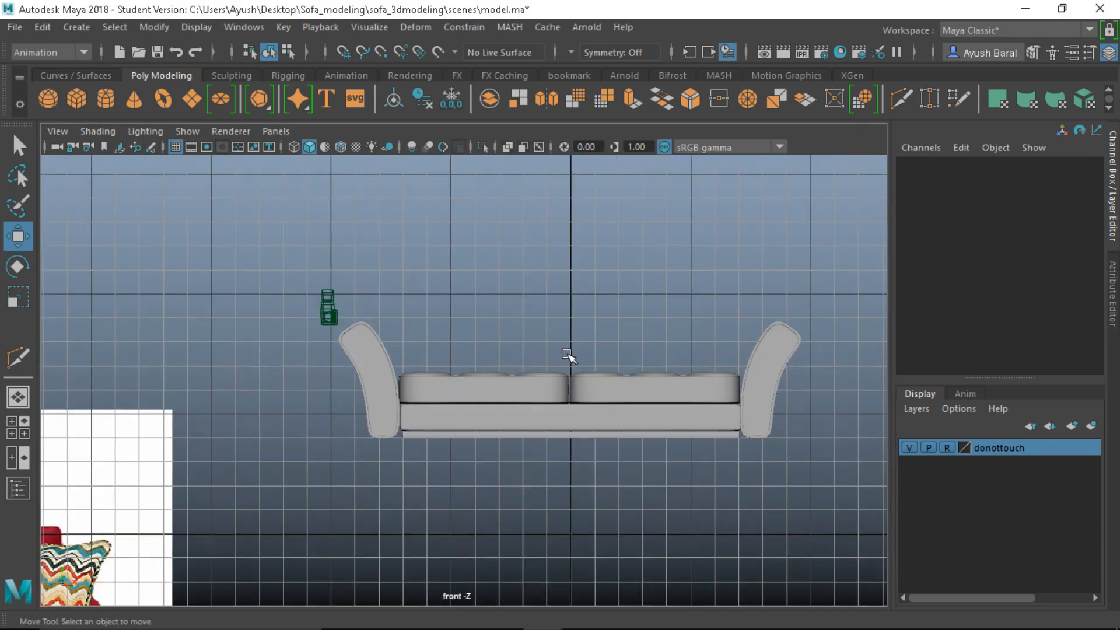
{"action": "scroll", "coordinate": [287, 345], "scroll_direction": "down", "scroll_amount": 3}
{"action": "scroll", "coordinate": [292, 370], "scroll_direction": "down", "scroll_amount": 4}
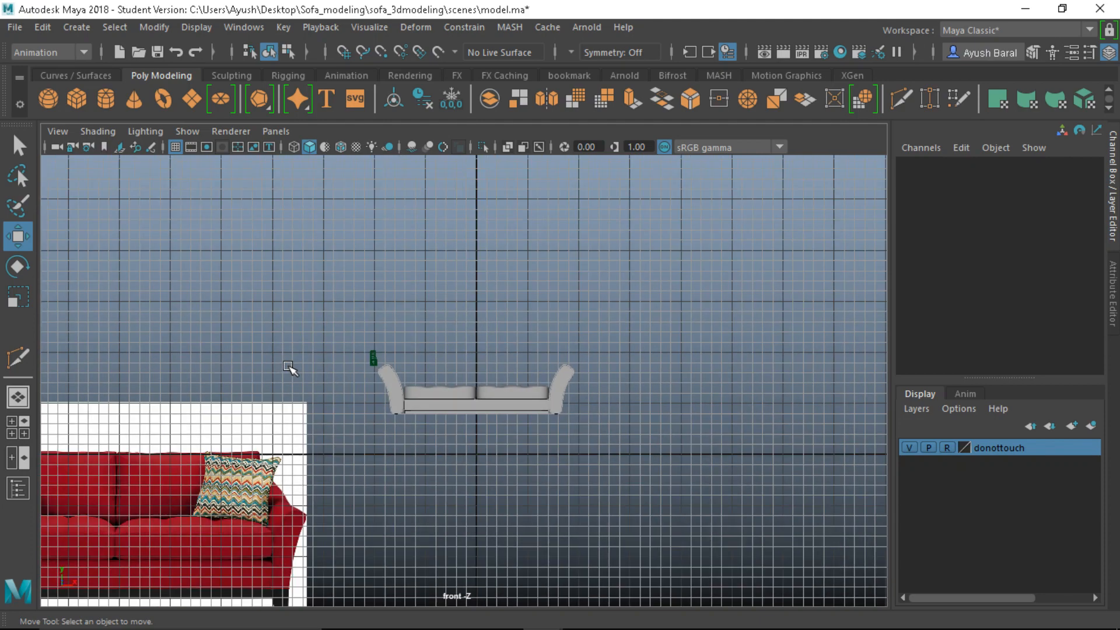
{"action": "scroll", "coordinate": [297, 384], "scroll_direction": "up", "scroll_amount": 5}
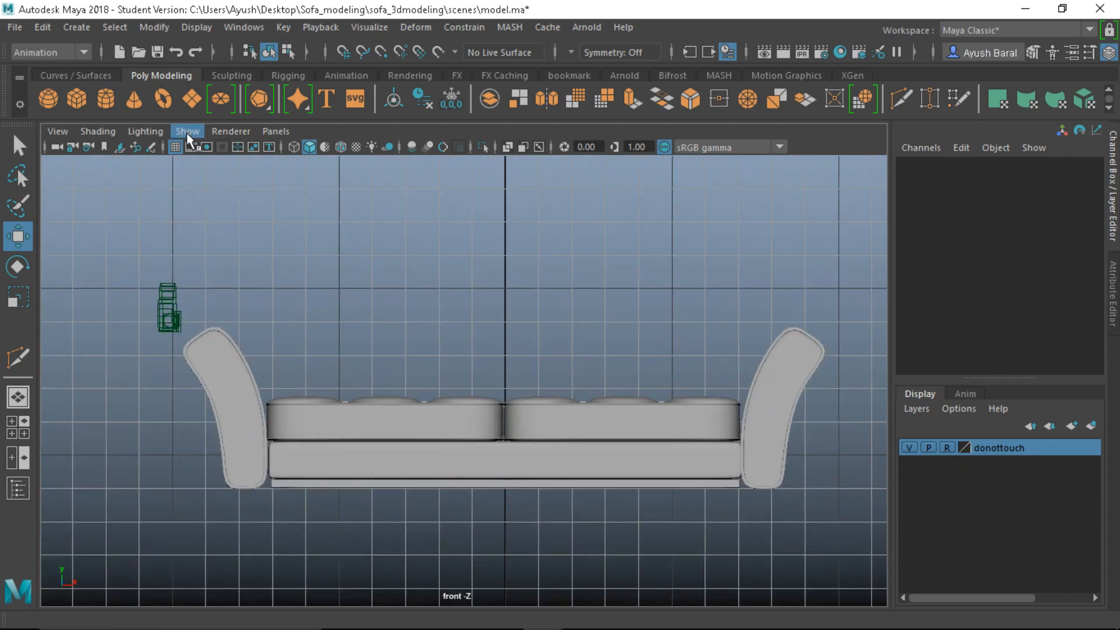
{"action": "left_click", "coordinate": [187, 131]}
{"action": "left_click", "coordinate": [188, 228]}
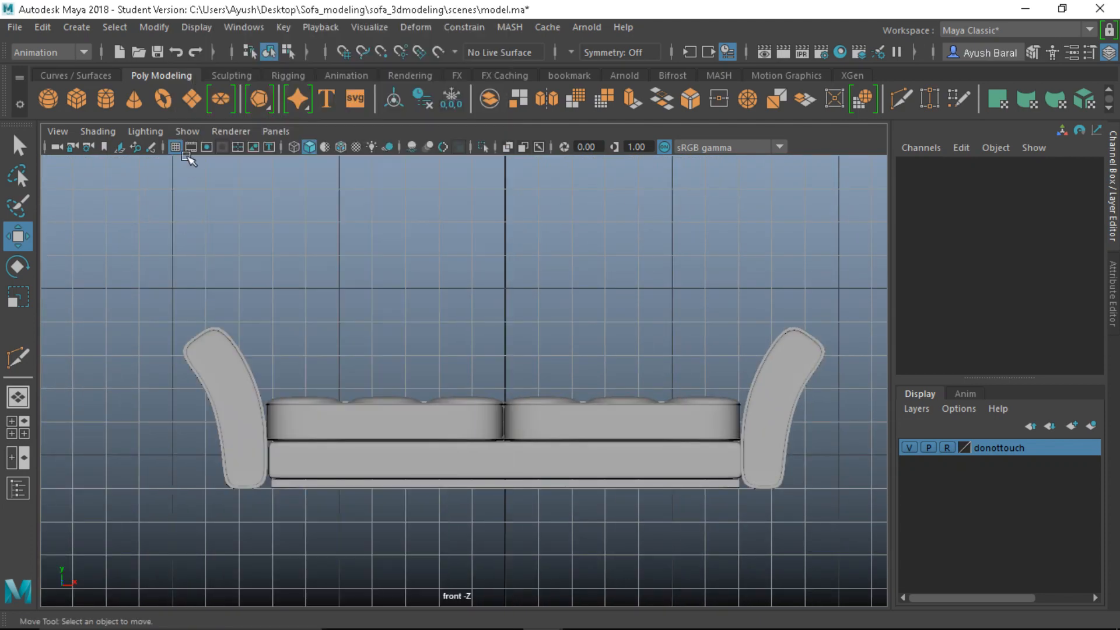
{"action": "left_click", "coordinate": [185, 131]}
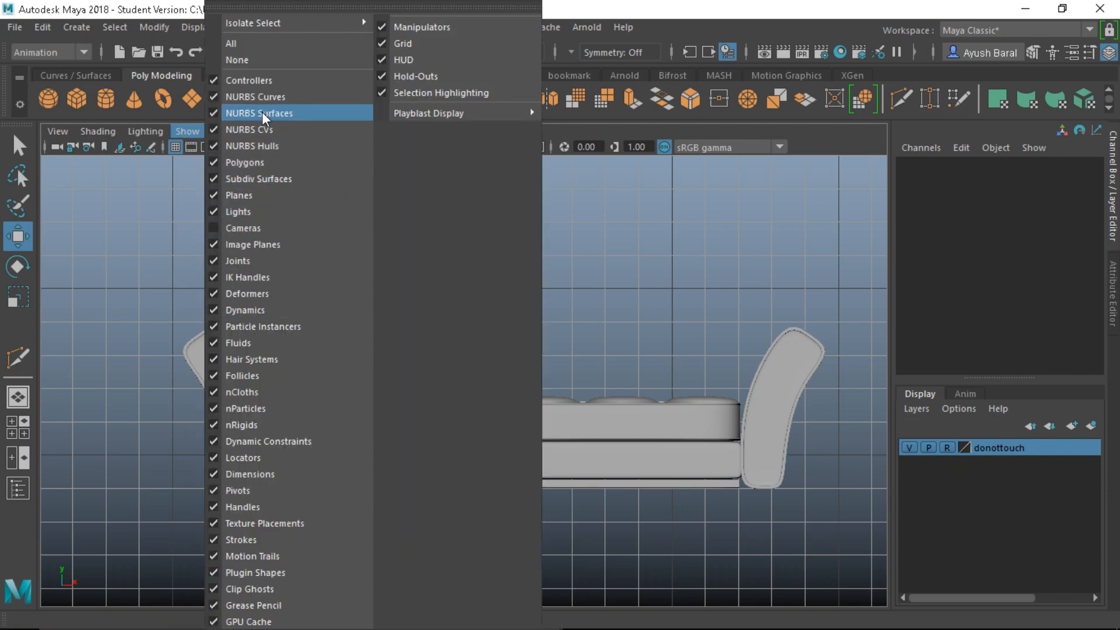
{"action": "left_click", "coordinate": [246, 244]}
{"action": "scroll", "coordinate": [549, 347], "scroll_direction": "up", "scroll_amount": 3}
{"action": "middle_click_drag", "start_coordinate": [533, 357], "coordinate": [490, 288], "text": "alt"}
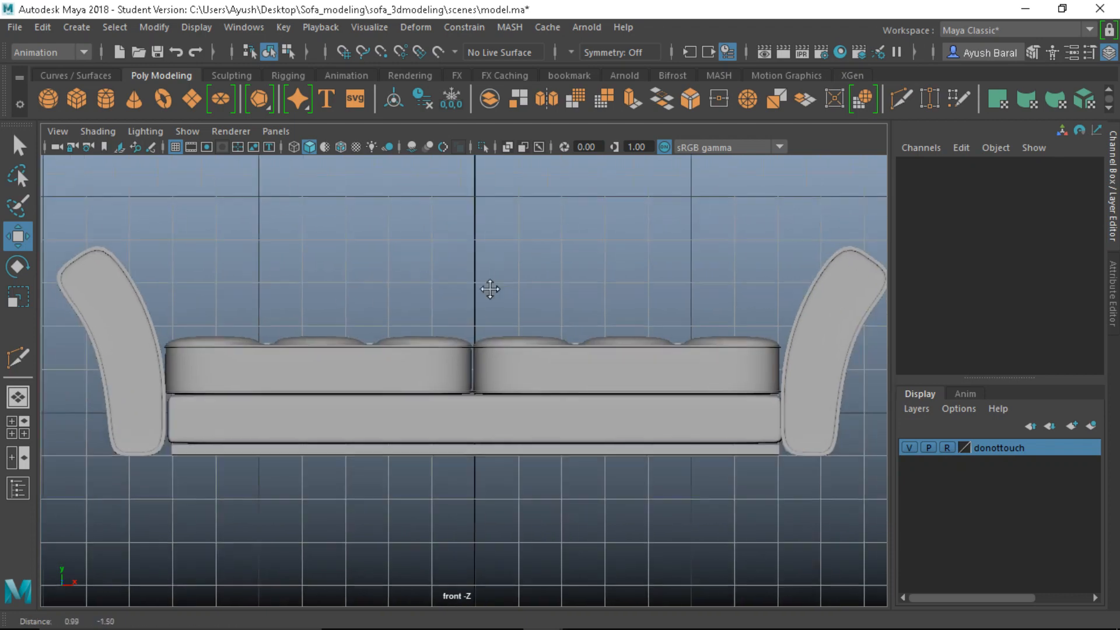
Step: Compare the sofa with the reference image and examine the lower corner of the right armrest in the front view
{"action": "scroll", "coordinate": [489, 292], "scroll_direction": "down", "scroll_amount": 3}
{"action": "key", "text": "space"}
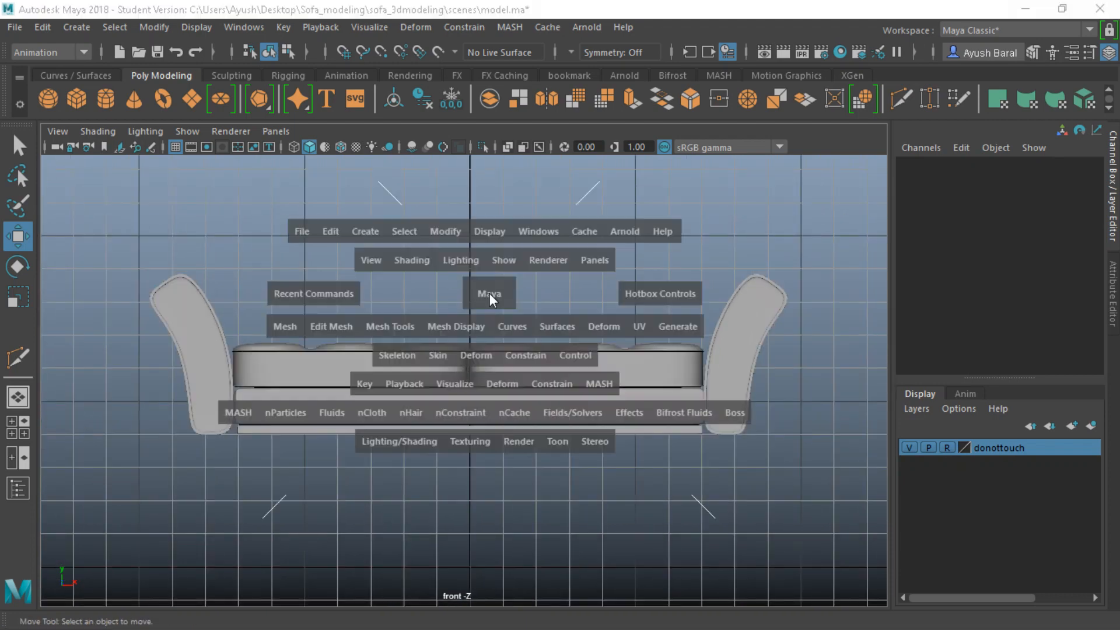
{"action": "key", "text": "space"}
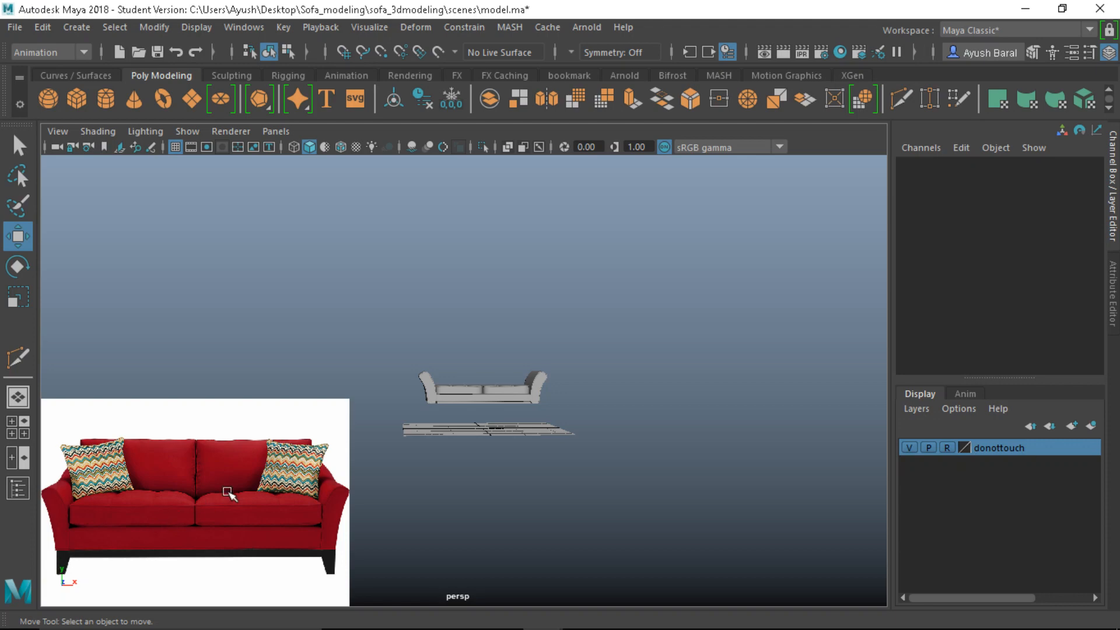
{"action": "key", "text": "space"}
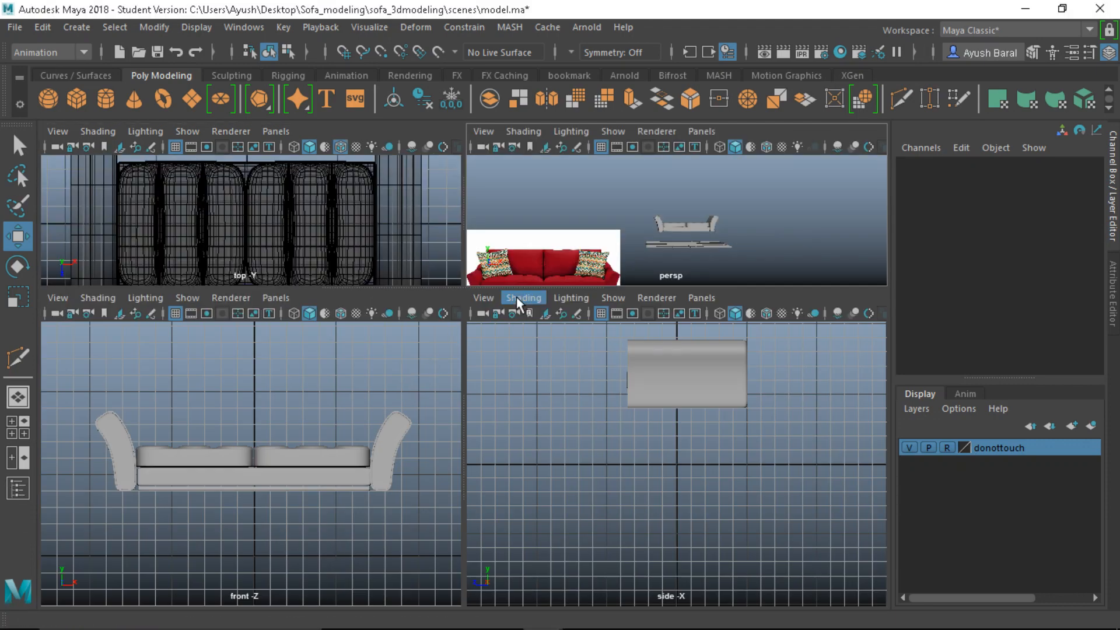
{"action": "key", "text": "space"}
{"action": "key", "text": "space"}
{"action": "key", "text": "space"}
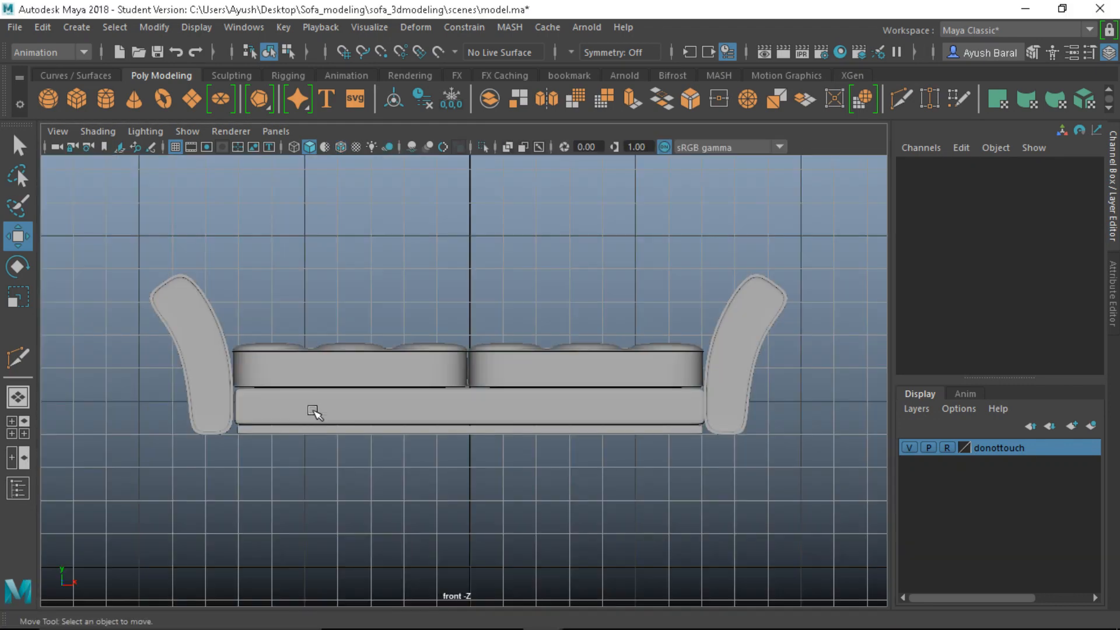
{"action": "scroll", "coordinate": [315, 412], "scroll_direction": "up", "scroll_amount": 2}
{"action": "middle_click_drag", "start_coordinate": [315, 412], "coordinate": [403, 387], "text": "alt"}
{"action": "scroll", "coordinate": [278, 415], "scroll_direction": "up", "scroll_amount": 1}
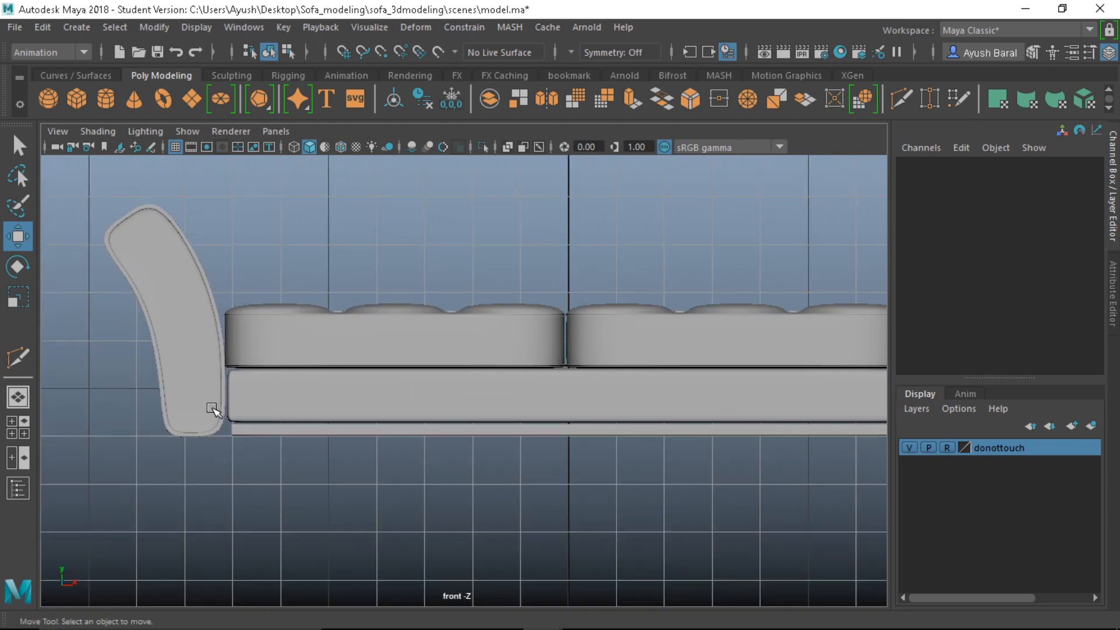
{"action": "scroll", "coordinate": [212, 409], "scroll_direction": "up", "scroll_amount": 1}
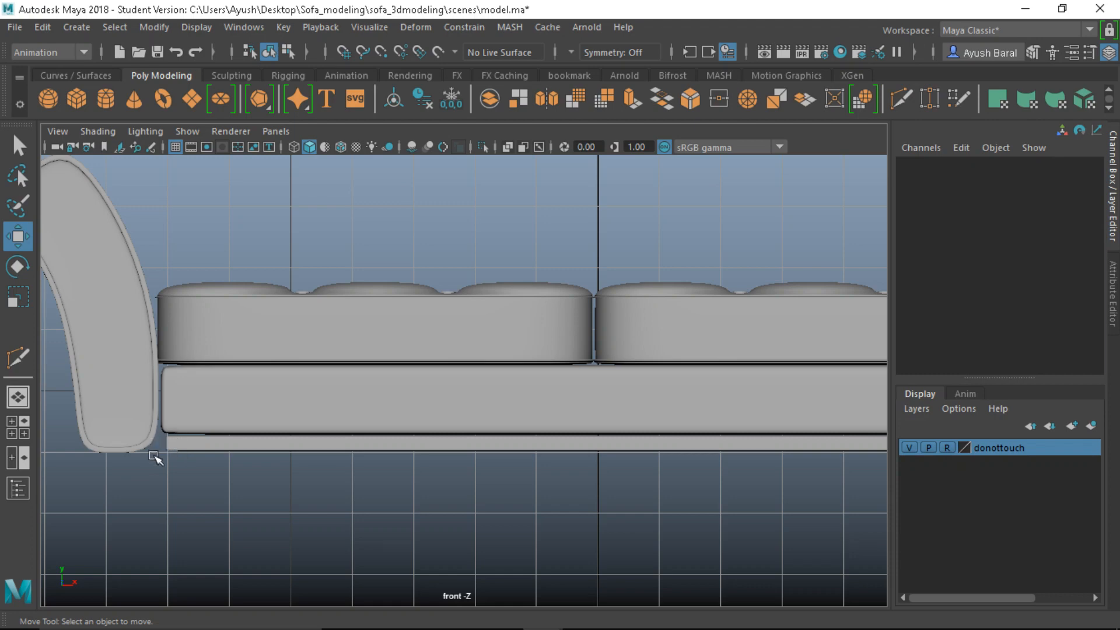
{"action": "scroll", "coordinate": [155, 458], "scroll_direction": "down", "scroll_amount": 1}
{"action": "scroll", "coordinate": [155, 457], "scroll_direction": "up", "scroll_amount": 1}
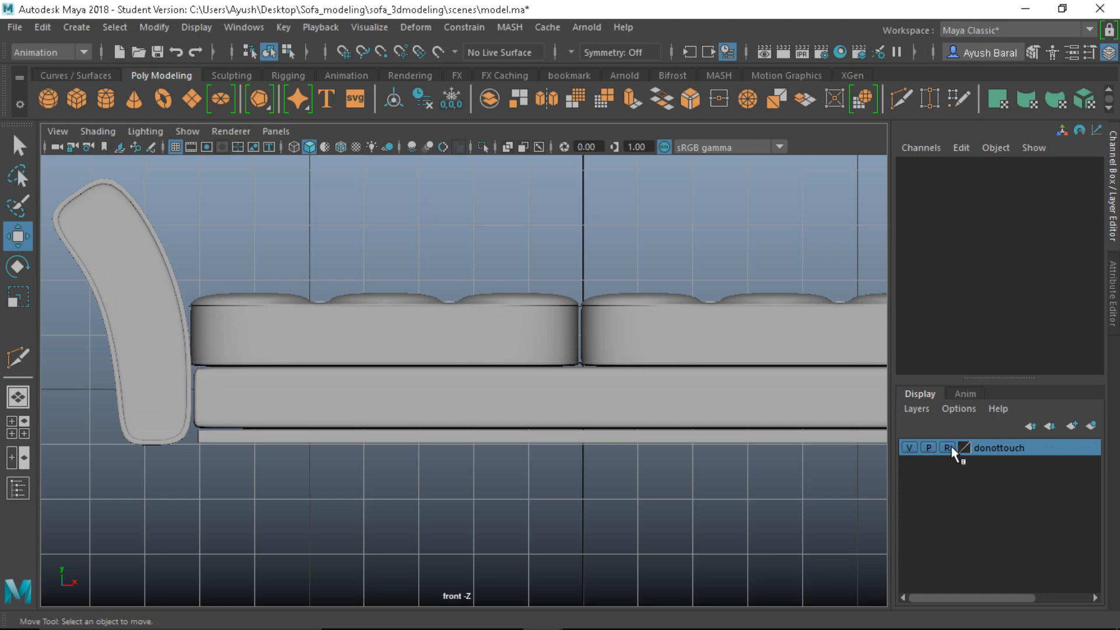
Step: Unlock the donottouch layer and insert an edge loop near the bottom of sofa_handrest_right to sharpen its lower corners
{"action": "left_click", "coordinate": [183, 387]}
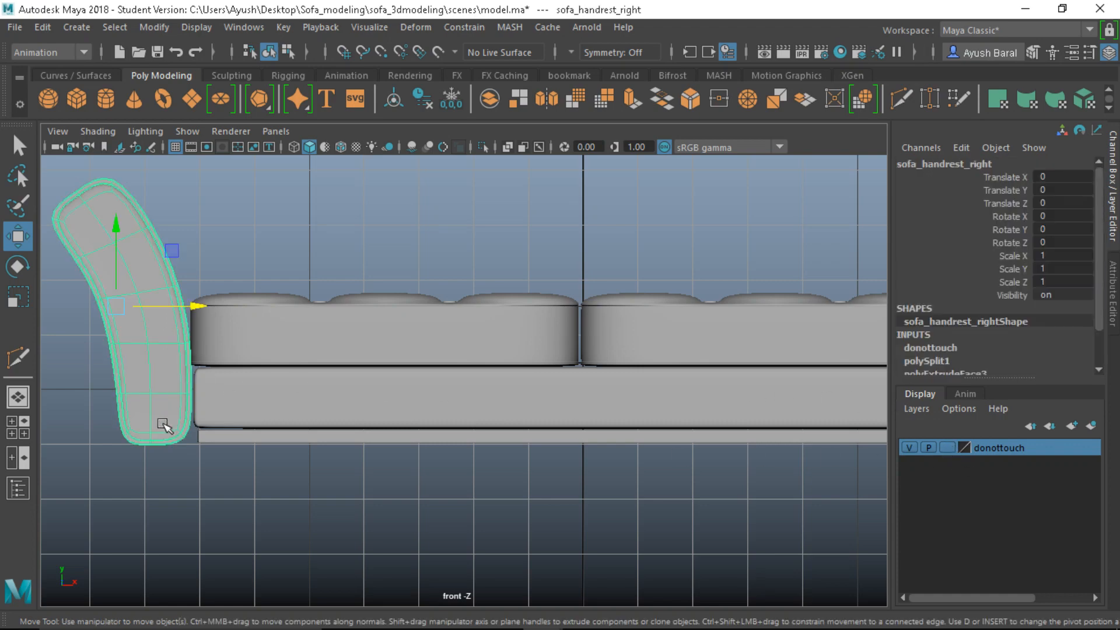
{"action": "key", "text": "1"}
{"action": "scroll", "coordinate": [165, 426], "scroll_direction": "up", "scroll_amount": 1}
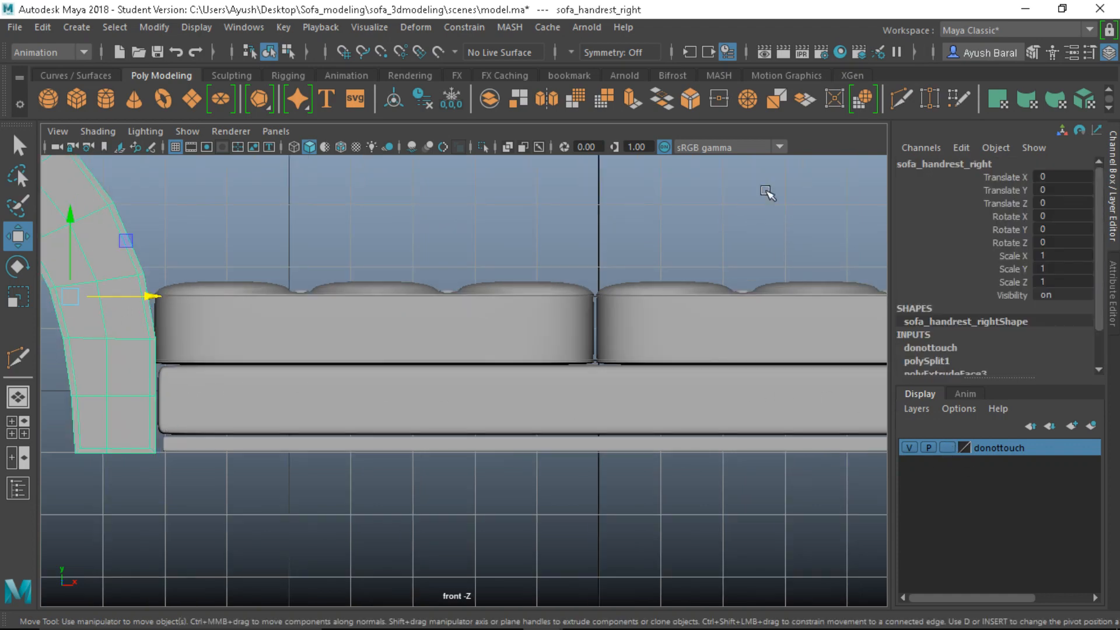
{"action": "left_click", "coordinate": [900, 100]}
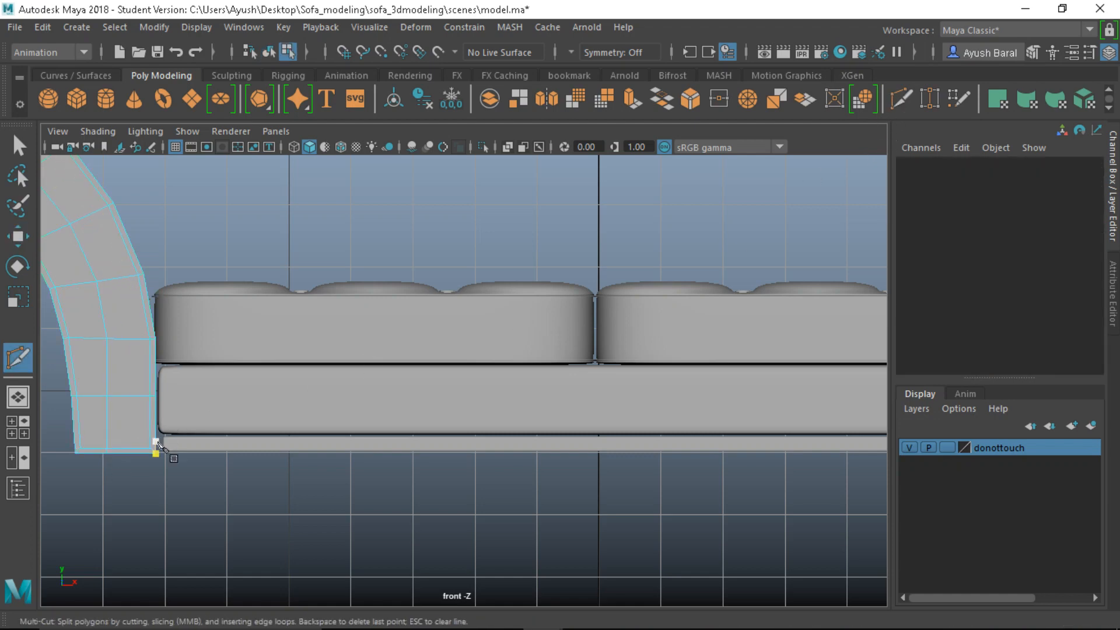
{"action": "left_click", "coordinate": [150, 441], "text": "ctrl"}
{"action": "key", "text": "3"}
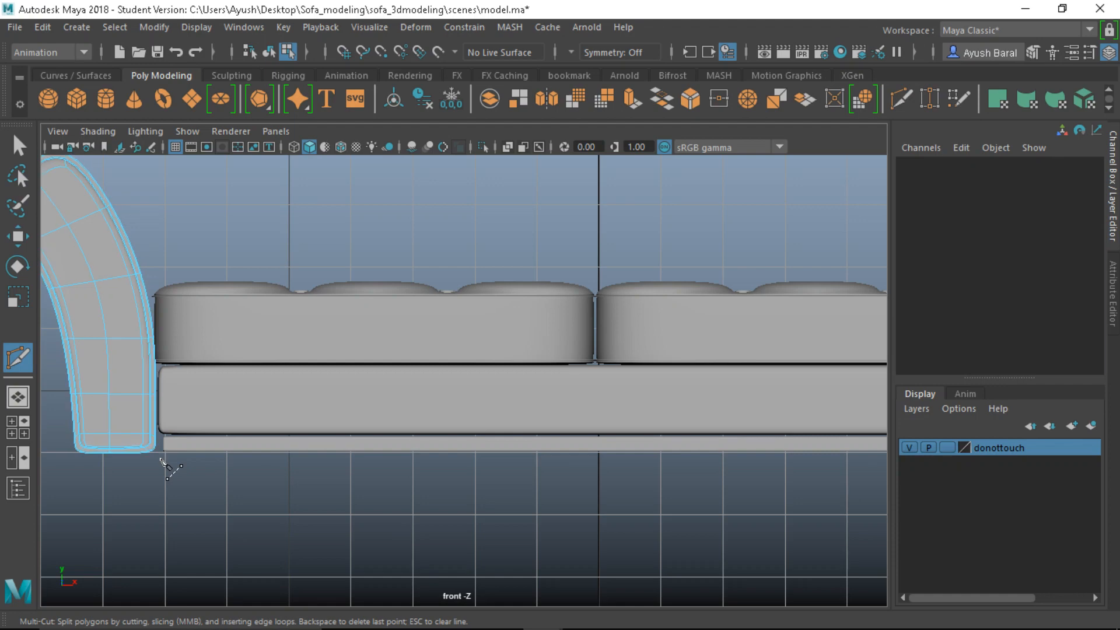
{"action": "key", "text": "q"}
{"action": "right_click_drag", "start_coordinate": [152, 403], "coordinate": [260, 124]}
{"action": "left_click", "coordinate": [281, 210]}
Step: Insert a matching edge loop near the bottom of sofa_handrest_left and return to smoothed object display
{"action": "scroll", "coordinate": [374, 403], "scroll_direction": "down", "scroll_amount": 5}
{"action": "scroll", "coordinate": [375, 414], "scroll_direction": "up", "scroll_amount": 2}
{"action": "middle_click_drag", "start_coordinate": [485, 457], "coordinate": [266, 459], "text": "alt"}
{"action": "left_click", "coordinate": [664, 326]}
{"action": "scroll", "coordinate": [625, 453], "scroll_direction": "up", "scroll_amount": 6}
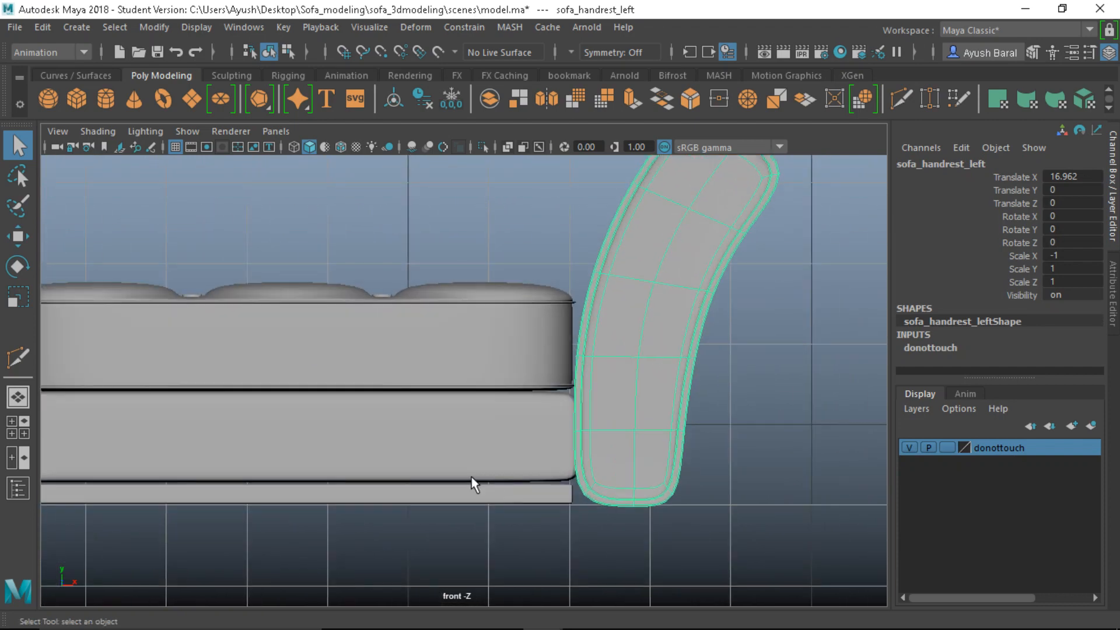
{"action": "key", "text": "1"}
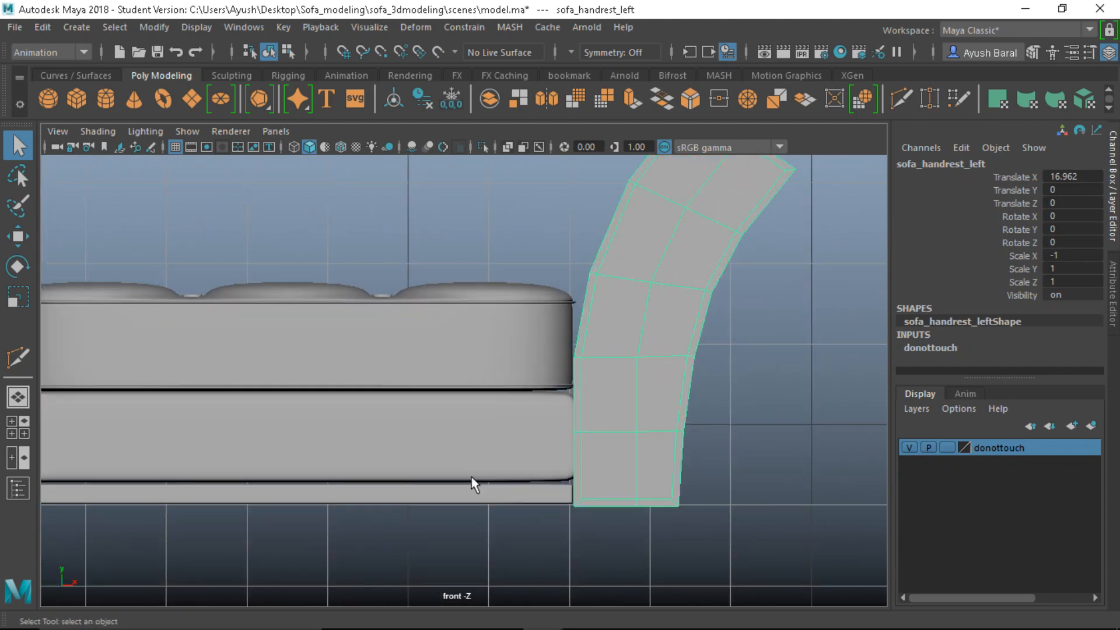
{"action": "left_click", "coordinate": [18, 357]}
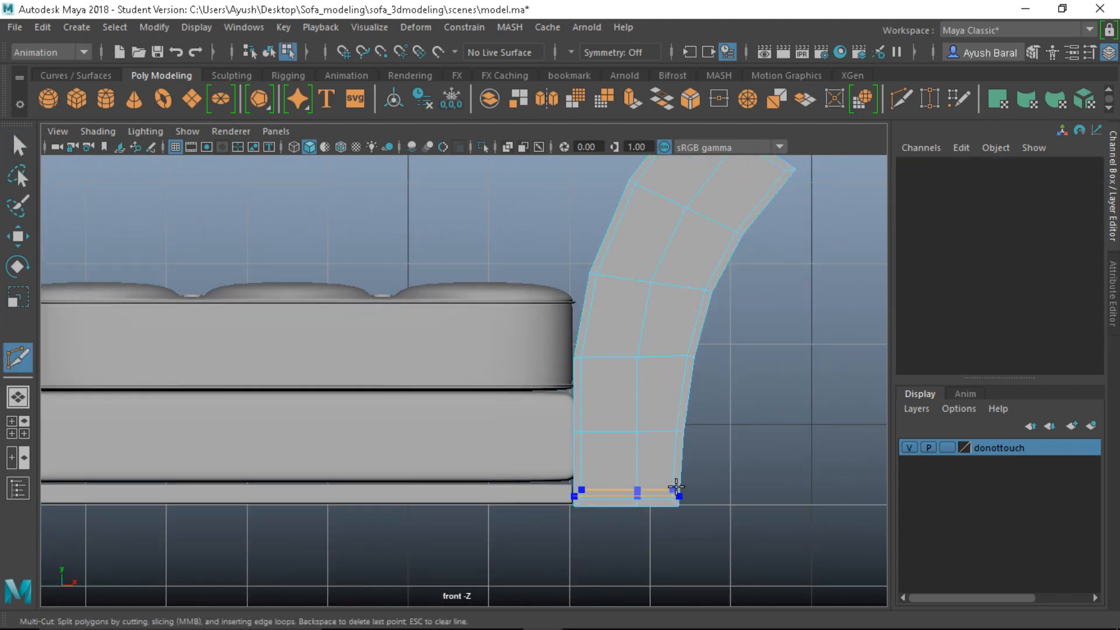
{"action": "left_click", "coordinate": [674, 490], "text": "ctrl"}
{"action": "key", "text": "3"}
{"action": "right_click_drag", "start_coordinate": [529, 461], "coordinate": [605, 119]}
{"action": "key", "text": "q"}
{"action": "left_click", "coordinate": [393, 252]}
Step: Set the donottouch layer back to reference mode and add bottom_wood to it
{"action": "scroll", "coordinate": [399, 313], "scroll_direction": "down", "scroll_amount": 6}
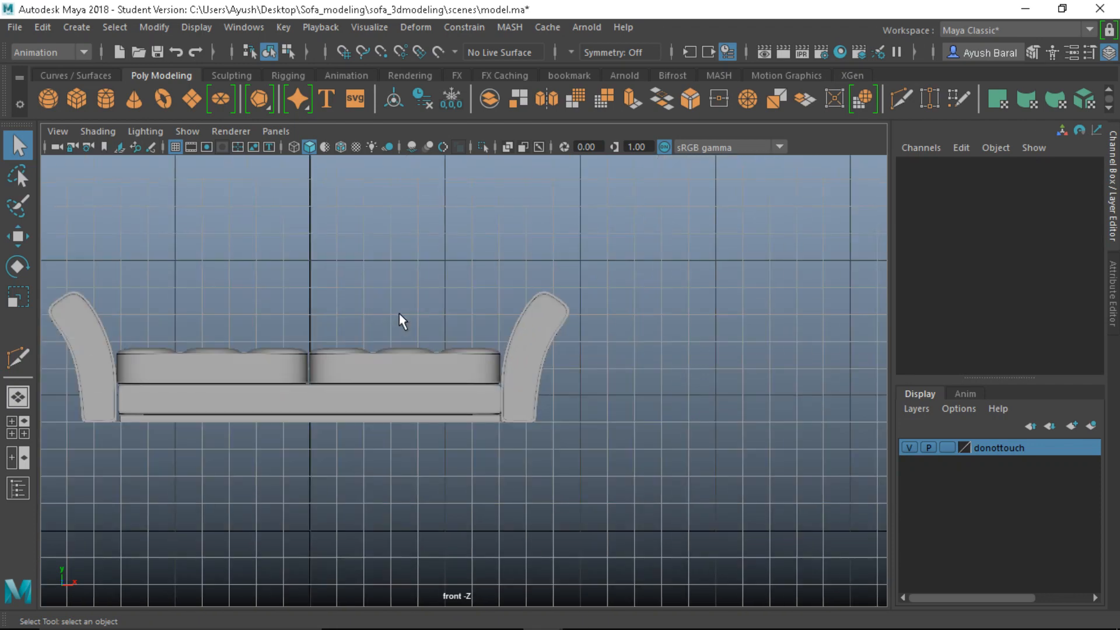
{"action": "scroll", "coordinate": [399, 313], "scroll_direction": "up", "scroll_amount": 2}
{"action": "middle_click_drag", "start_coordinate": [459, 355], "coordinate": [599, 394], "text": "alt"}
{"action": "scroll", "coordinate": [78, 366], "scroll_direction": "down", "scroll_amount": 3}
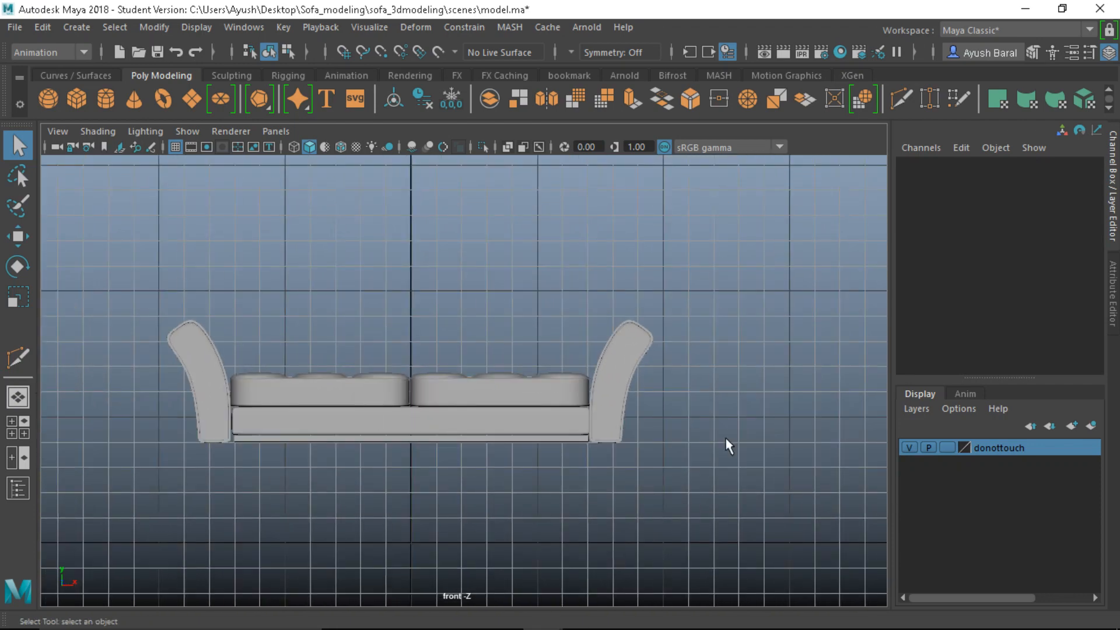
{"action": "left_click", "coordinate": [947, 449]}
{"action": "left_click", "coordinate": [948, 449]}
{"action": "mouse_move", "coordinate": [680, 456]}
{"action": "left_mouse_down"}
{"action": "mouse_move", "coordinate": [413, 369]}
{"action": "mouse_move", "coordinate": [362, 484]}
{"action": "left_mouse_up"}
{"action": "left_click", "coordinate": [413, 369]}
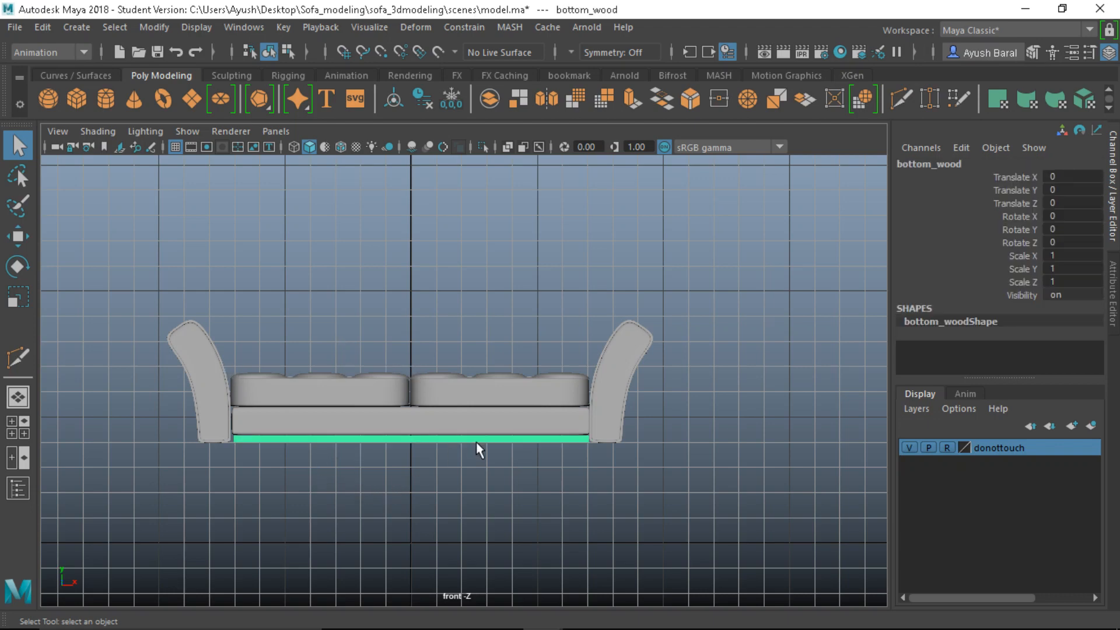
{"action": "right_click", "coordinate": [1010, 461]}
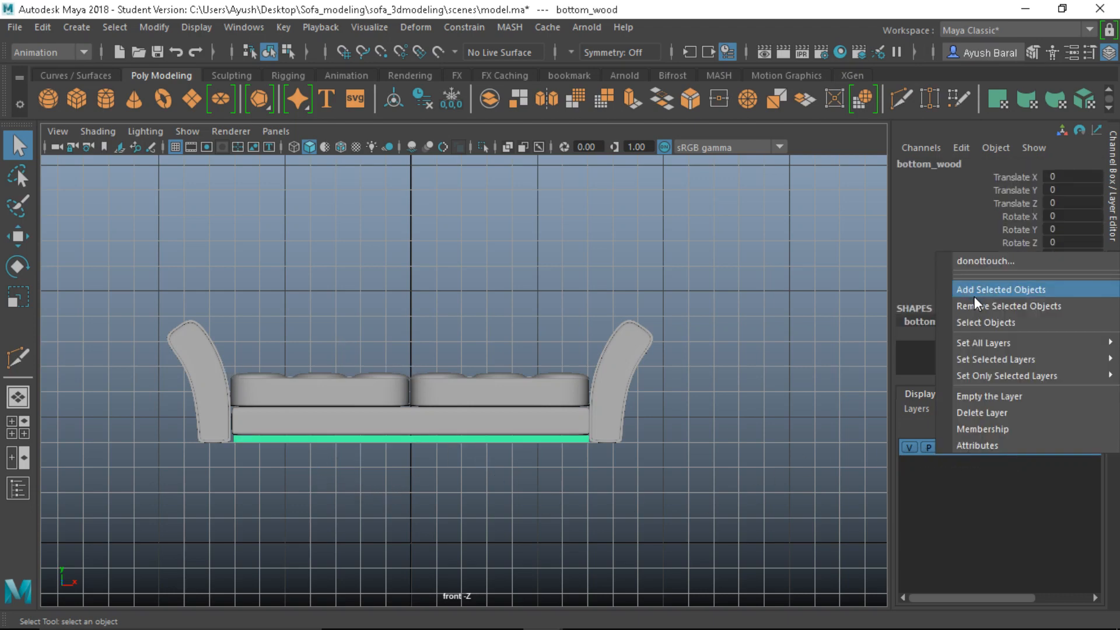
{"action": "left_click", "coordinate": [974, 291]}
{"action": "left_click", "coordinate": [676, 511]}
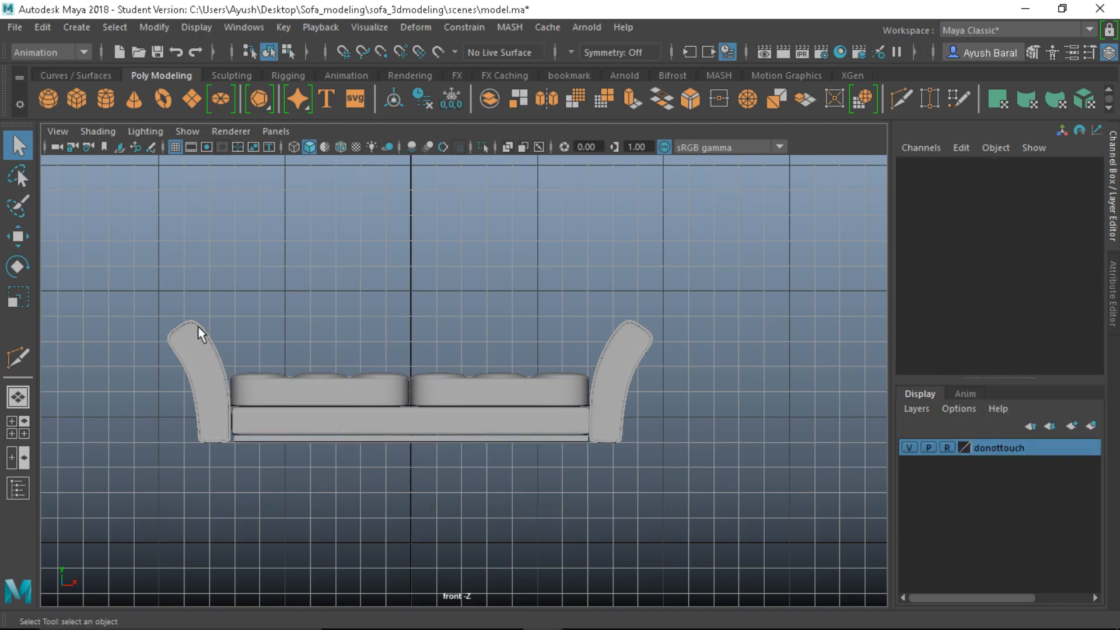
Step: Create a polygon cube and move it beneath the right armrest at Translate X -7.576, Translate Y 3.53
{"action": "scroll", "coordinate": [288, 383], "scroll_direction": "up", "scroll_amount": 5}
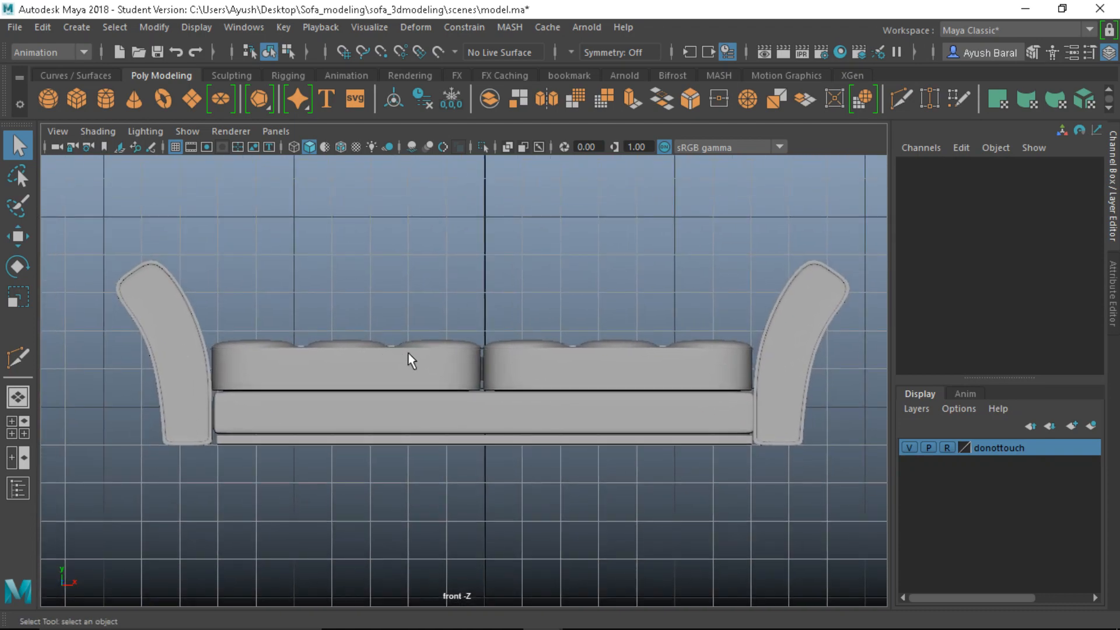
{"action": "scroll", "coordinate": [408, 353], "scroll_direction": "up", "scroll_amount": 2}
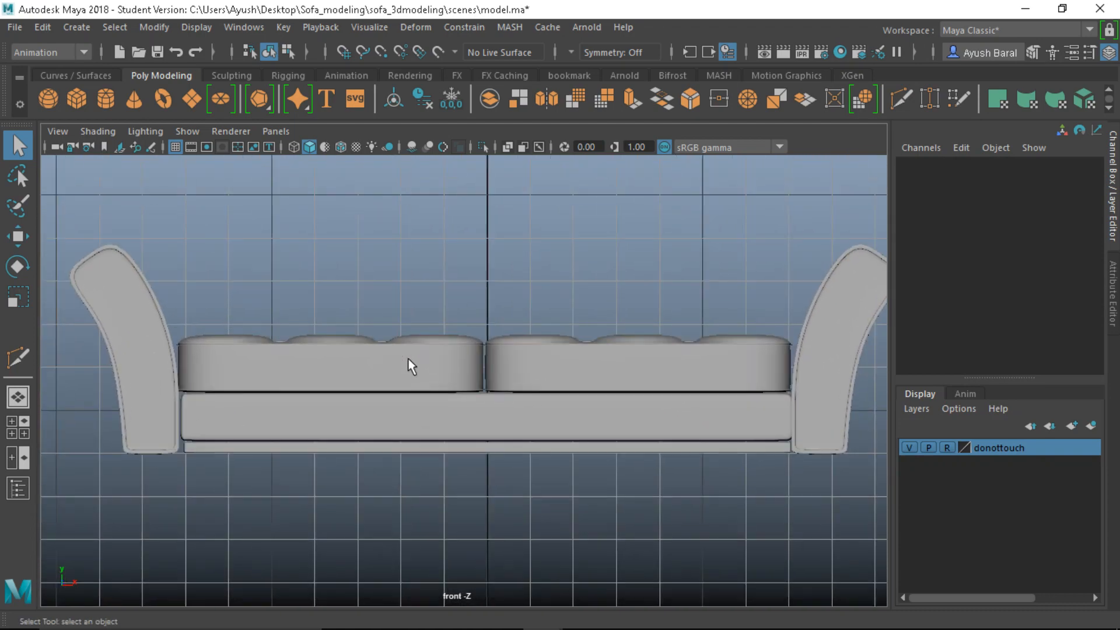
{"action": "left_click", "coordinate": [79, 107]}
{"action": "scroll", "coordinate": [365, 468], "scroll_direction": "down", "scroll_amount": 3}
{"action": "middle_click_drag", "start_coordinate": [365, 468], "coordinate": [430, 375], "text": "alt"}
{"action": "key", "text": "w"}
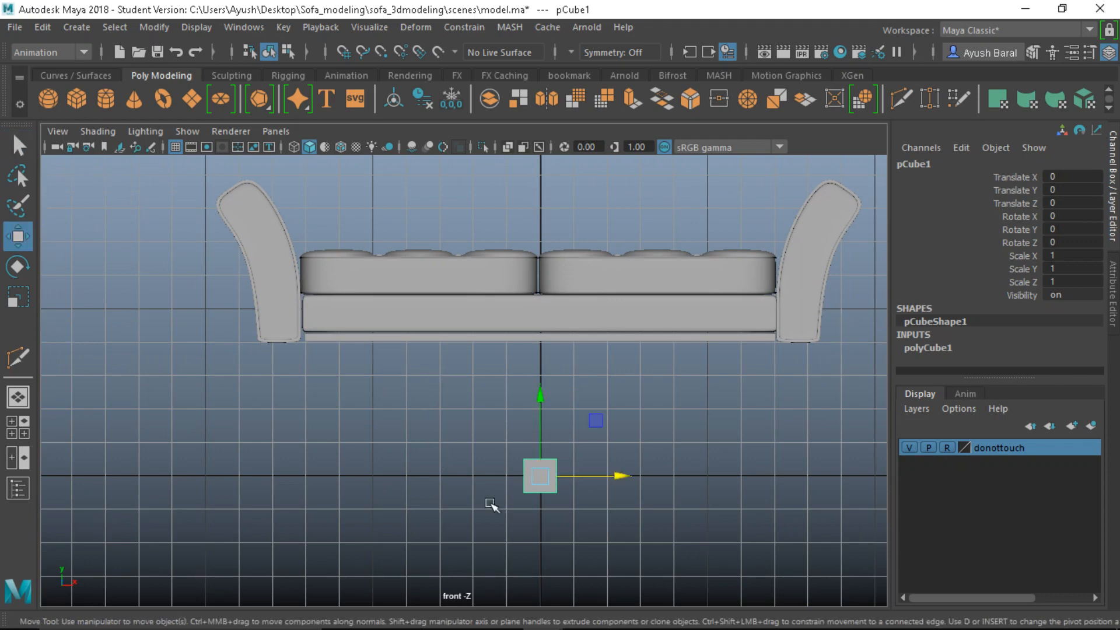
{"action": "left_click_drag", "start_coordinate": [540, 481], "coordinate": [290, 365]}
{"action": "scroll", "coordinate": [289, 365], "scroll_direction": "up", "scroll_amount": 4}
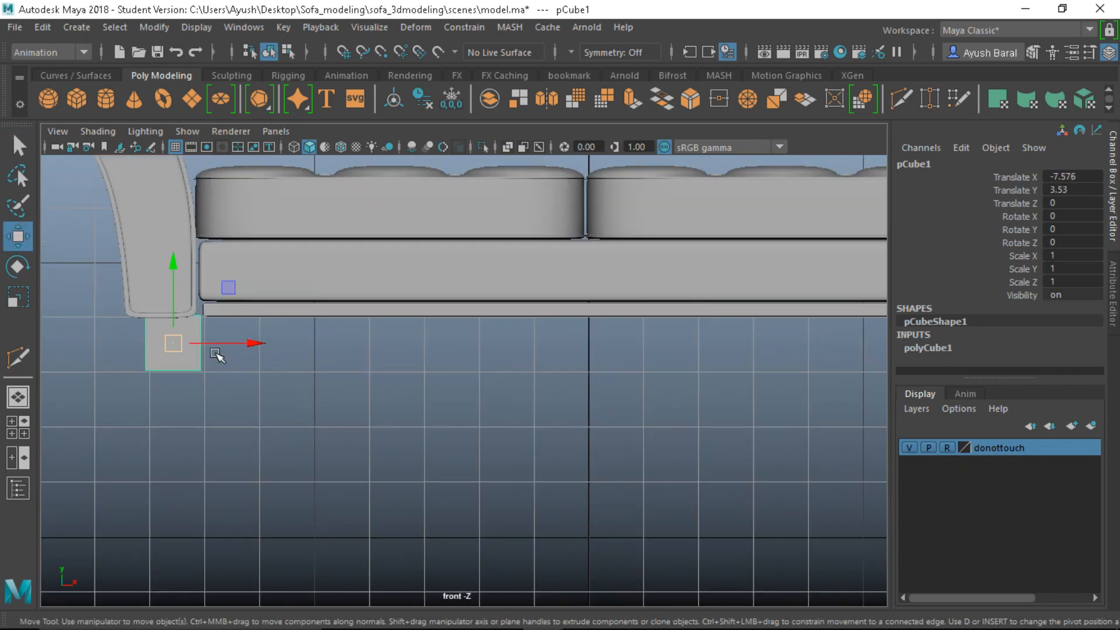
Step: Try narrowing the leg cube to Scale X 0.578 and compare it with the legs in the reference image
{"action": "scroll", "coordinate": [472, 440], "scroll_direction": "up", "scroll_amount": 1}
{"action": "key", "text": "r"}
{"action": "left_click_drag", "start_coordinate": [476, 447], "coordinate": [436, 455]}
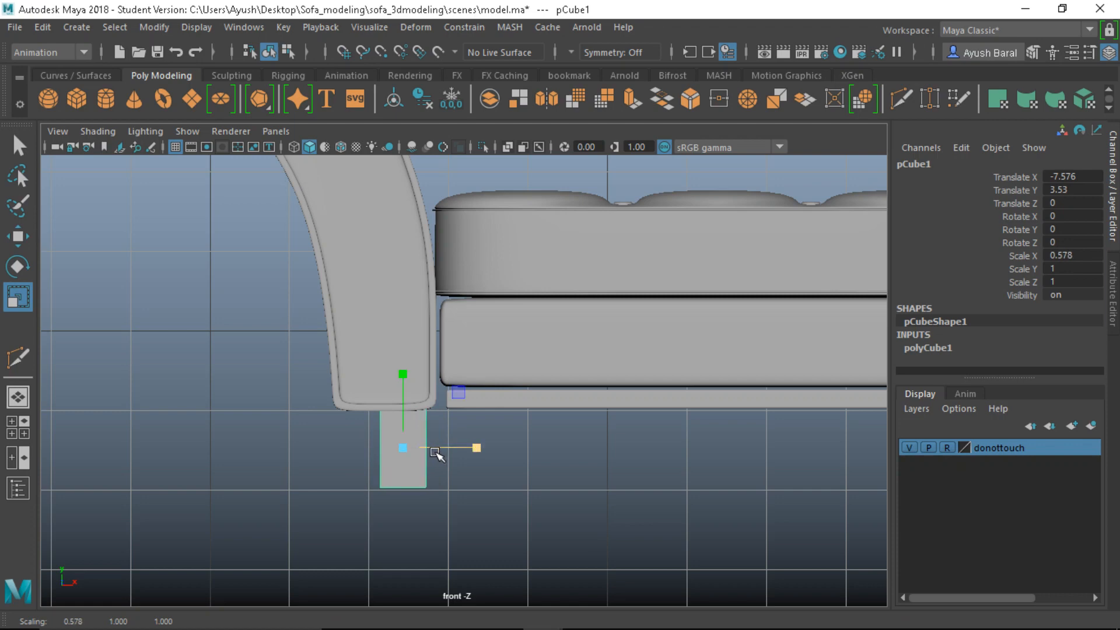
{"action": "key", "text": "space"}
{"action": "key", "text": "space"}
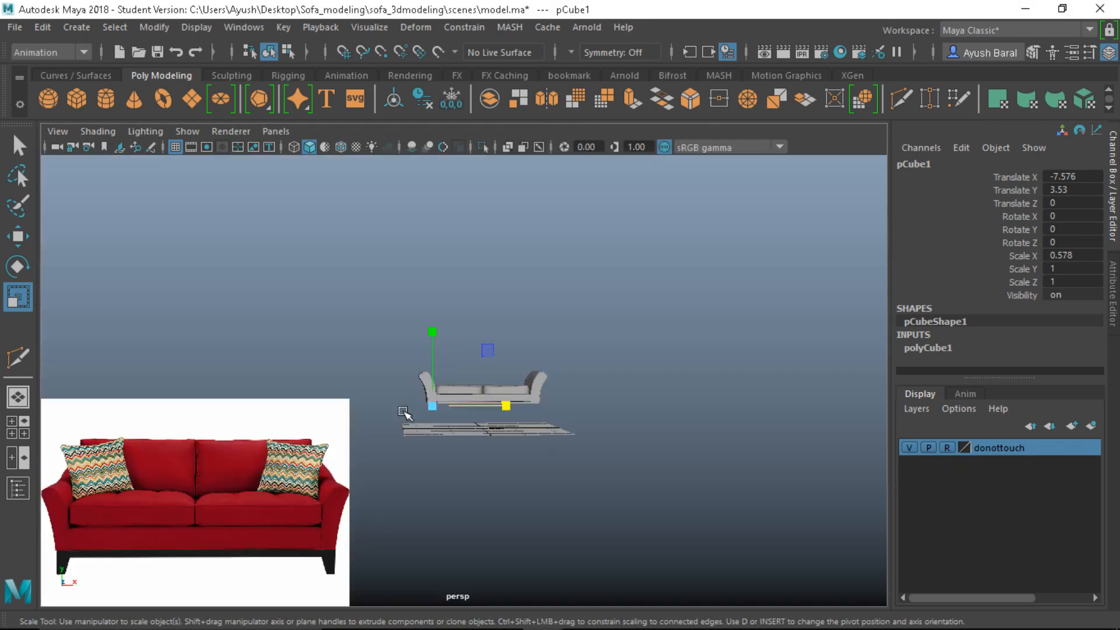
{"action": "scroll", "coordinate": [358, 432], "scroll_direction": "up", "scroll_amount": 1}
{"action": "middle_click_drag", "start_coordinate": [358, 431], "coordinate": [395, 398], "text": "alt"}
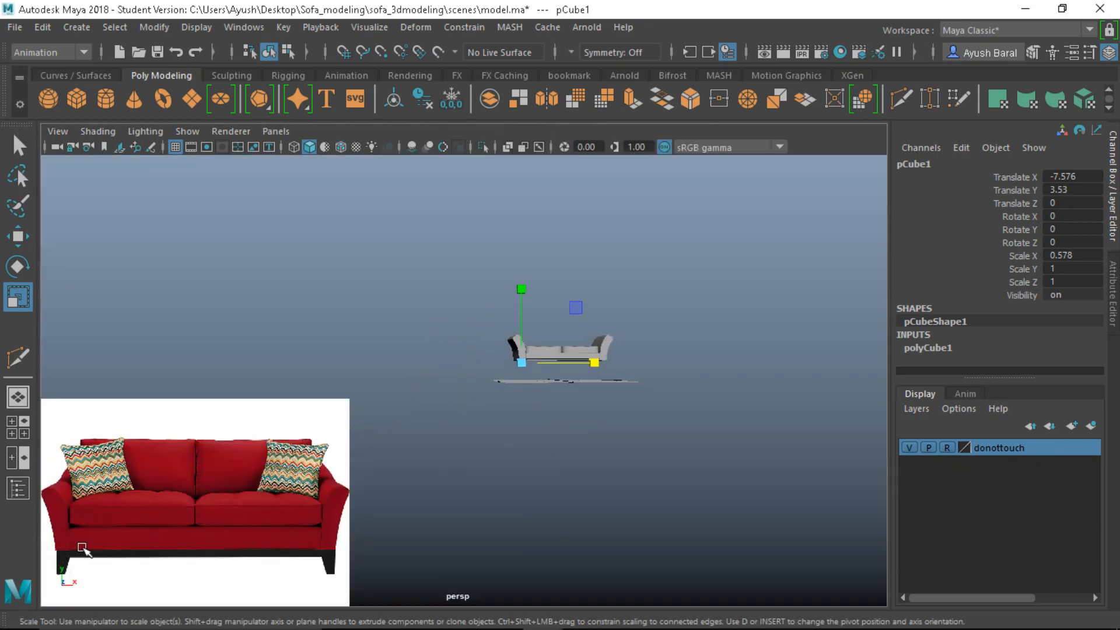
{"action": "key", "text": "space"}
{"action": "key", "text": "space"}
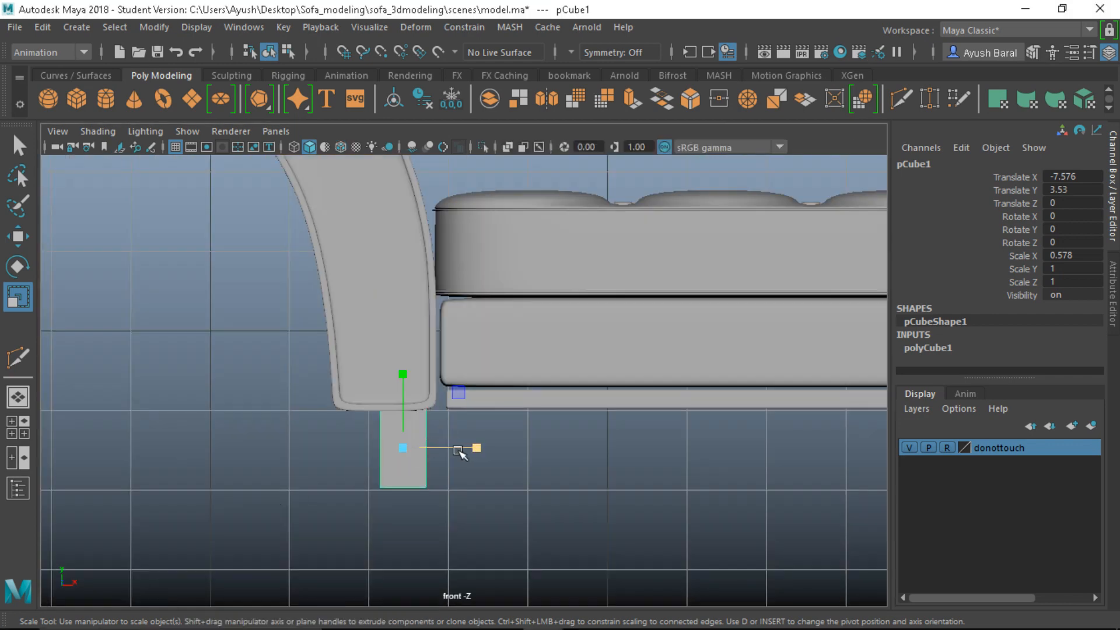
Step: Widen the leg cube to Scale X 1.202 and position it under the armrest at Translate X -7.638, Translate Y 3.458
{"action": "left_click_drag", "start_coordinate": [473, 449], "coordinate": [523, 450]}
{"action": "key", "text": "w"}
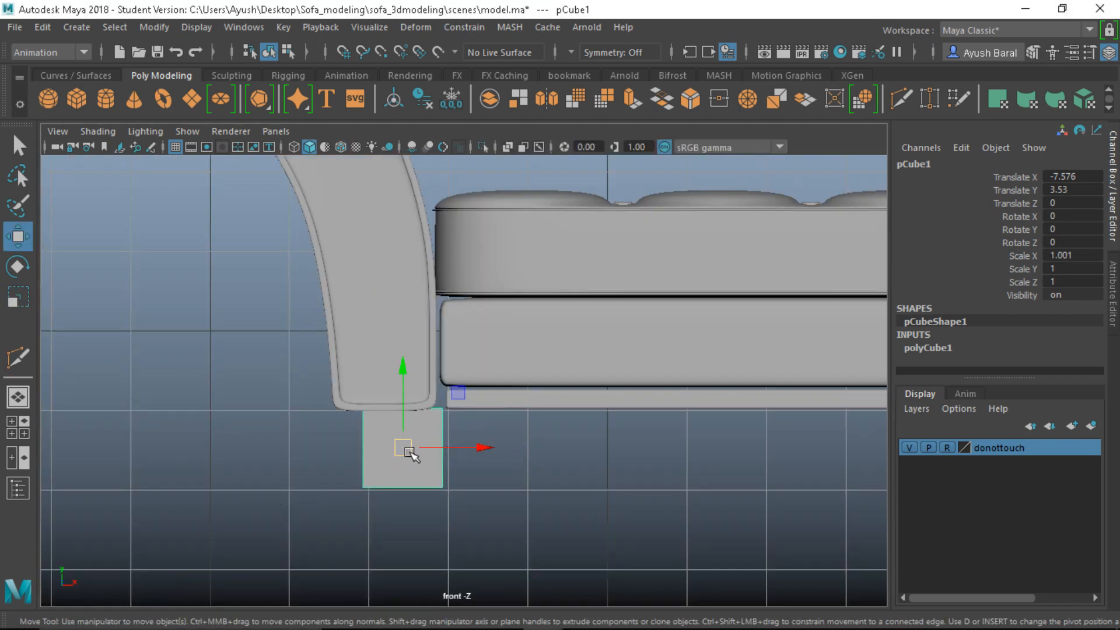
{"action": "left_click_drag", "start_coordinate": [401, 448], "coordinate": [406, 461]}
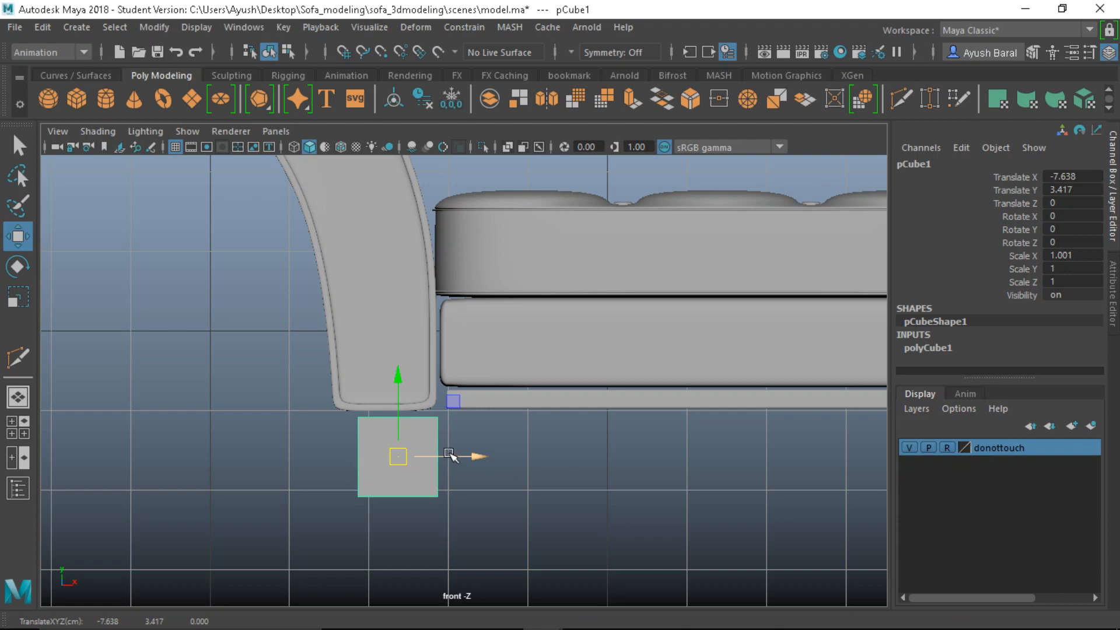
{"action": "key", "text": "r"}
{"action": "left_click_drag", "start_coordinate": [464, 456], "coordinate": [481, 457]}
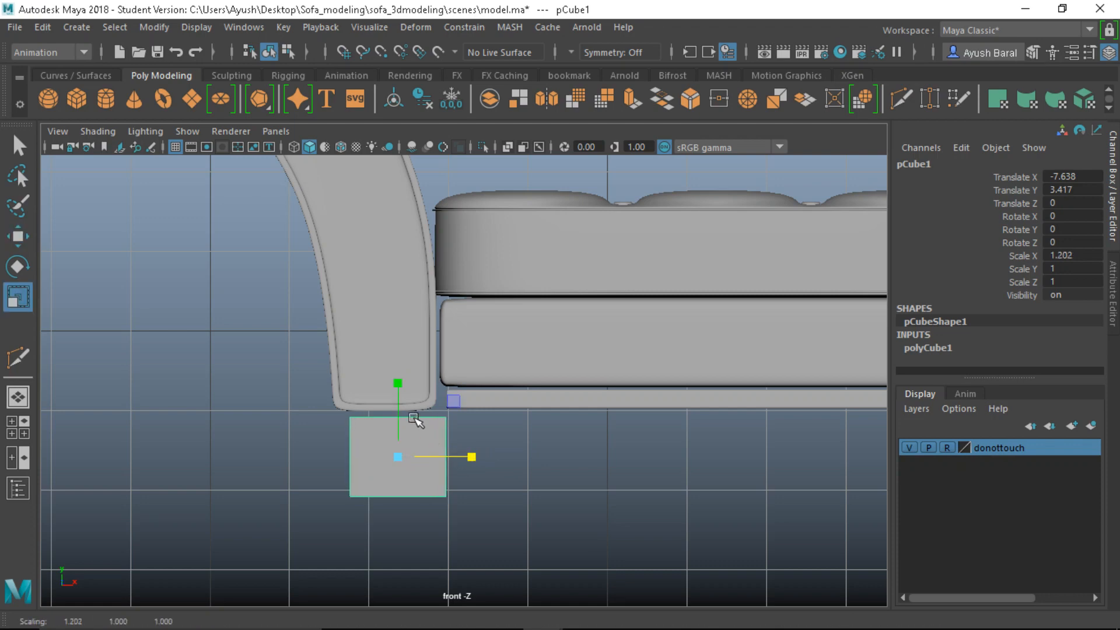
{"action": "key", "text": "w"}
{"action": "mouse_move", "coordinate": [400, 387]}
{"action": "left_mouse_down"}
{"action": "mouse_move", "coordinate": [394, 377]}
{"action": "mouse_move", "coordinate": [396, 387]}
{"action": "left_mouse_up"}
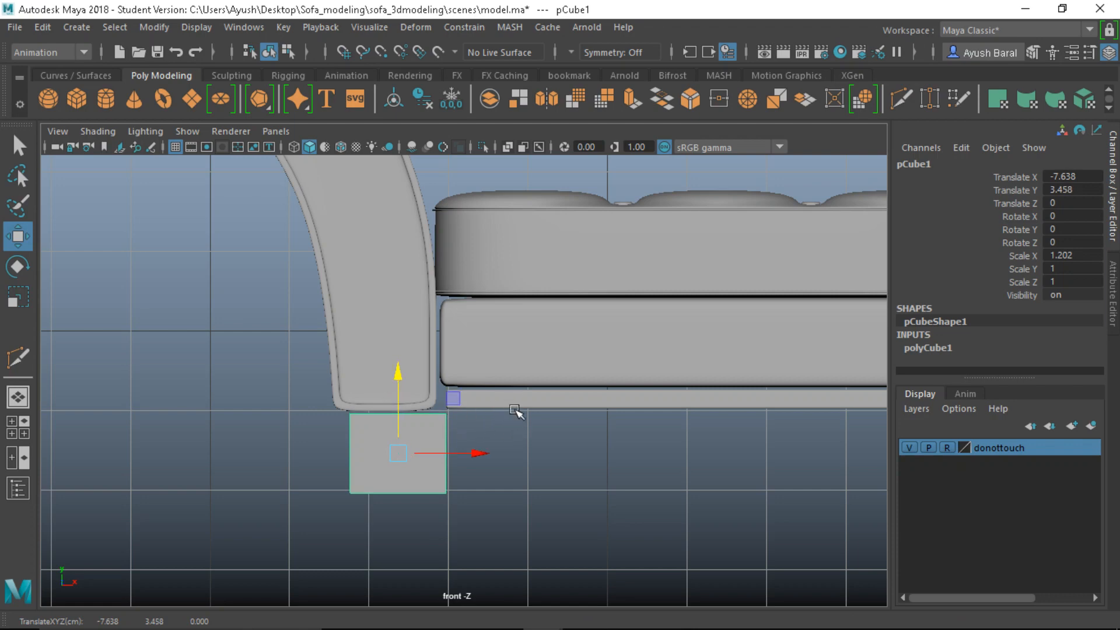
Step: Stretch the leg cube along the armrest's depth to Scale Z 8.393 and align it at Translate Z -0.699
{"action": "scroll", "coordinate": [562, 425], "scroll_direction": "down", "scroll_amount": 5}
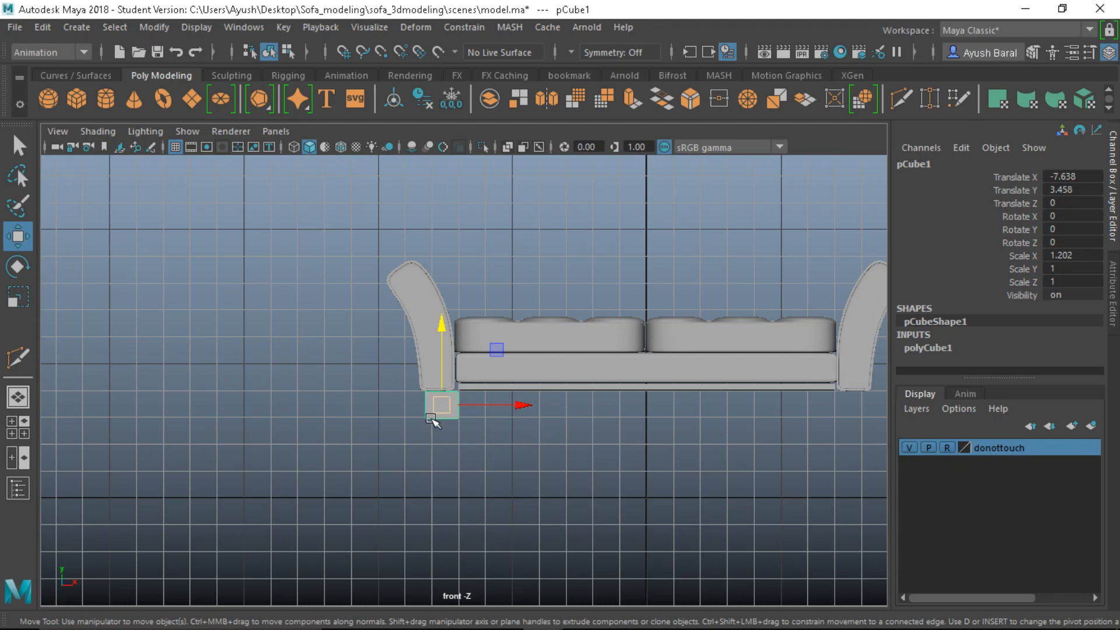
{"action": "scroll", "coordinate": [344, 390], "scroll_direction": "up", "scroll_amount": 8}
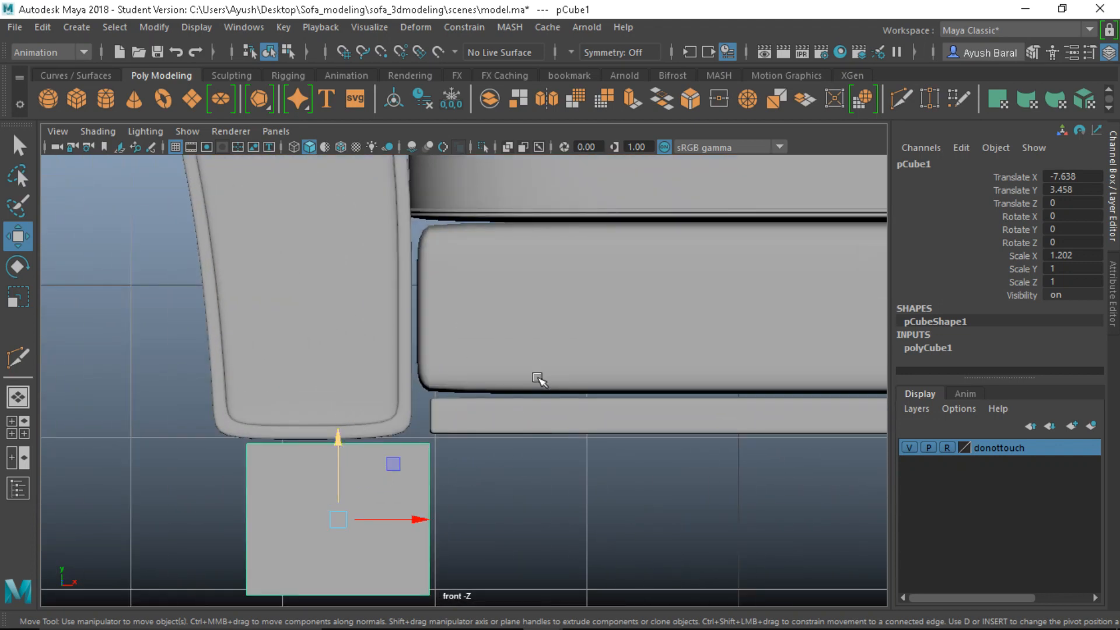
{"action": "scroll", "coordinate": [459, 448], "scroll_direction": "up", "scroll_amount": 2}
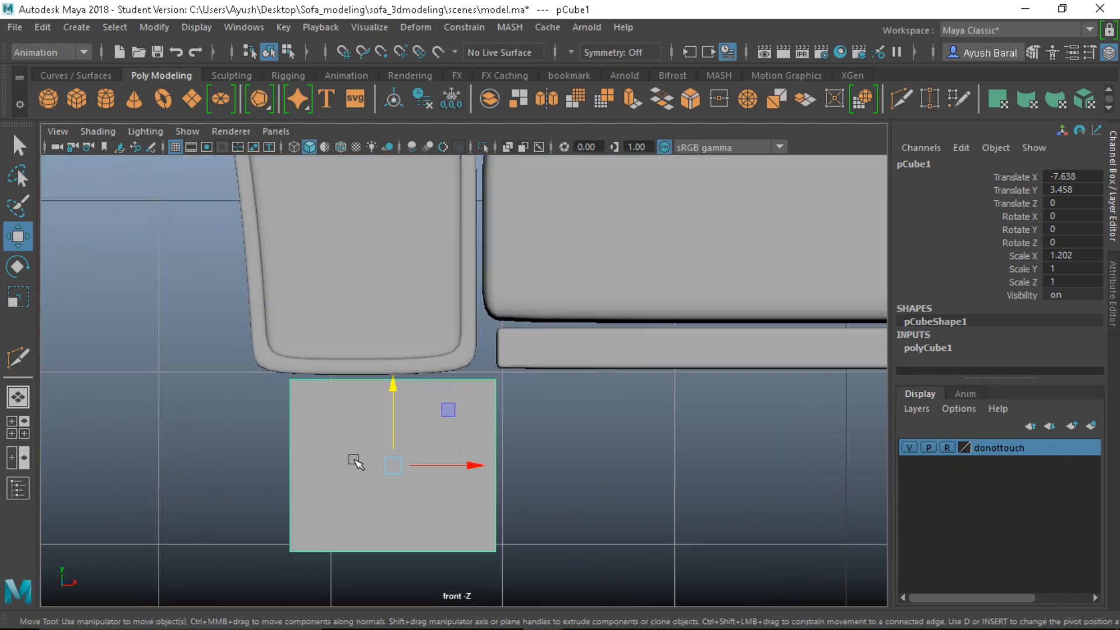
{"action": "scroll", "coordinate": [355, 461], "scroll_direction": "down", "scroll_amount": 5}
{"action": "key", "text": "space"}
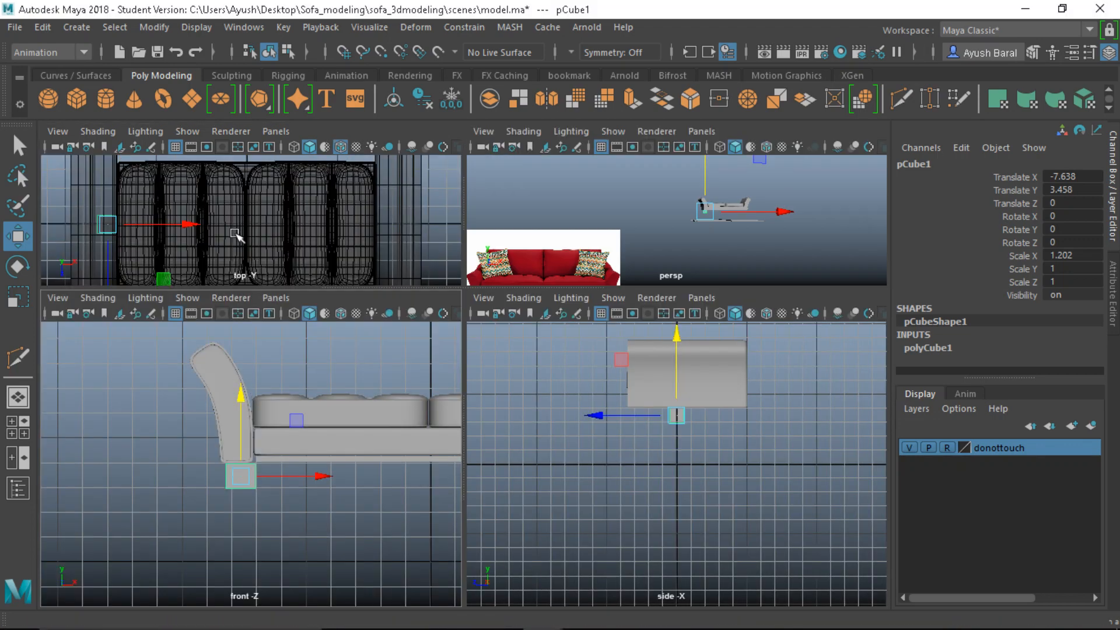
{"action": "key", "text": "space"}
{"action": "scroll", "coordinate": [233, 314], "scroll_direction": "down", "scroll_amount": 2}
{"action": "middle_click_drag", "start_coordinate": [233, 377], "coordinate": [299, 375], "text": "alt"}
{"action": "key", "text": "r"}
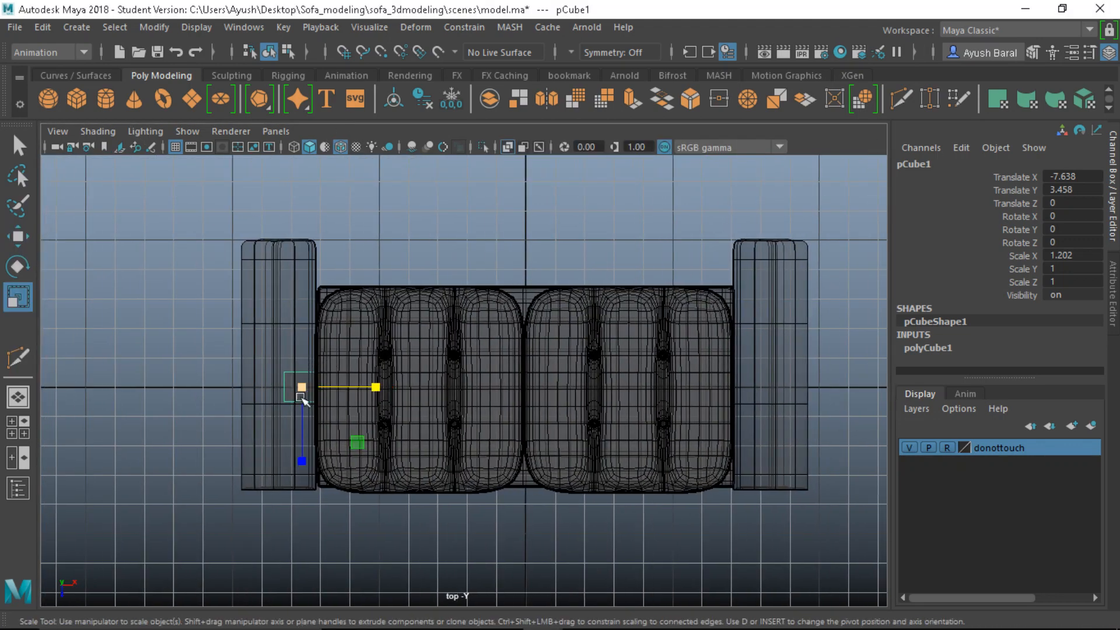
{"action": "left_click_drag", "start_coordinate": [302, 451], "coordinate": [325, 562]}
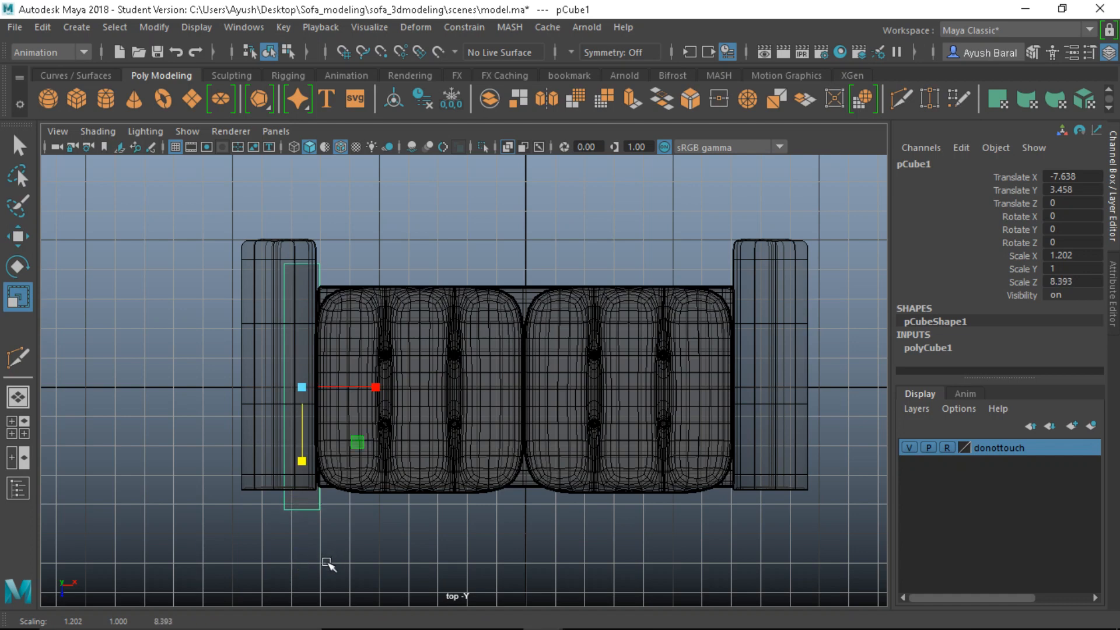
{"action": "key", "text": "w"}
{"action": "left_click_drag", "start_coordinate": [300, 463], "coordinate": [305, 448]}
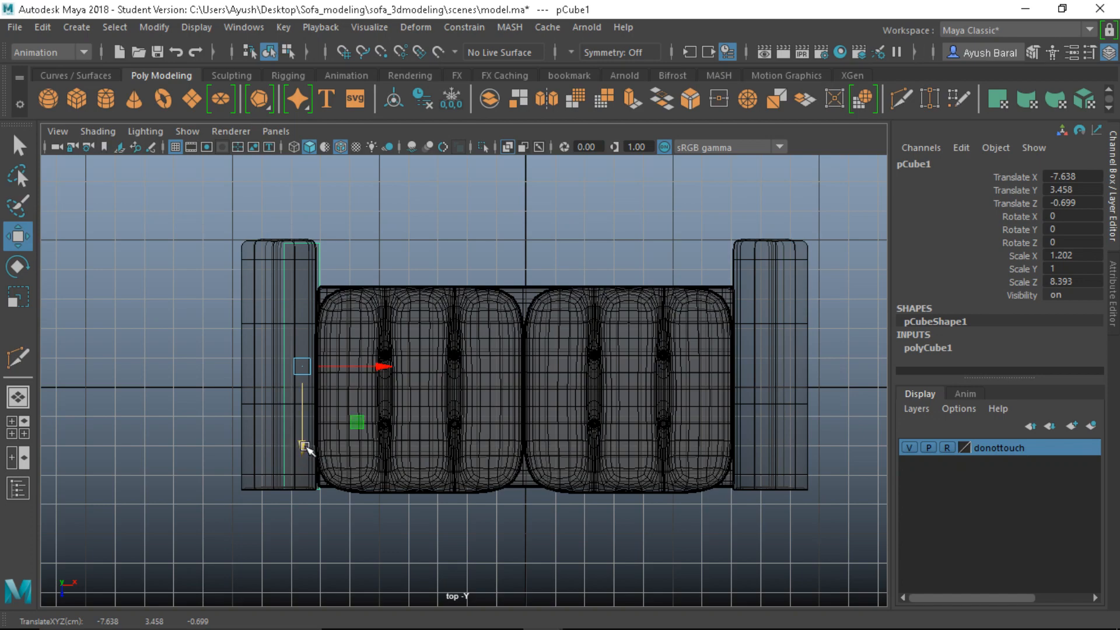
Step: Examine how the leg block fits beneath the armrest in the side, front and perspective views
{"action": "key", "text": "space"}
{"action": "key", "text": "space"}
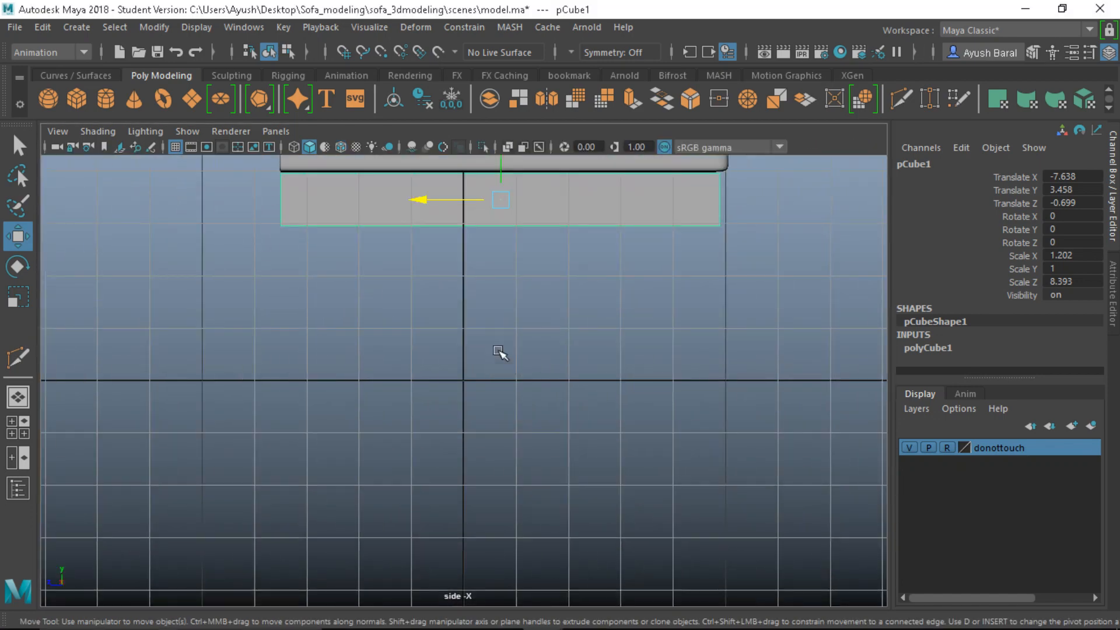
{"action": "middle_click_drag", "start_coordinate": [413, 294], "coordinate": [445, 439], "text": "alt"}
{"action": "key", "text": "4"}
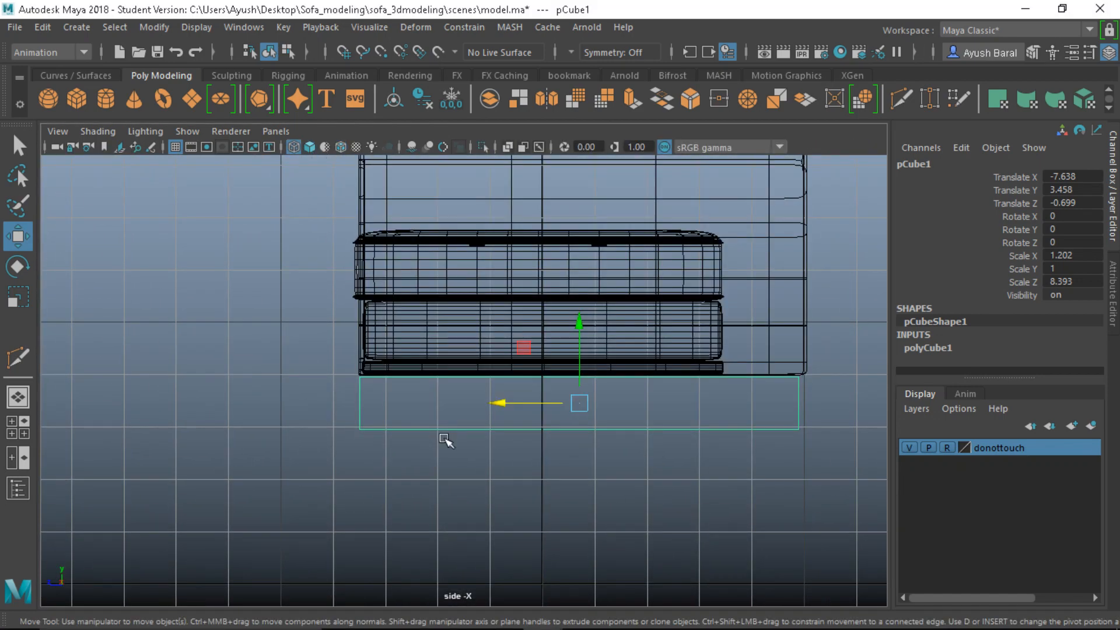
{"action": "key", "text": "5"}
{"action": "key", "text": "space"}
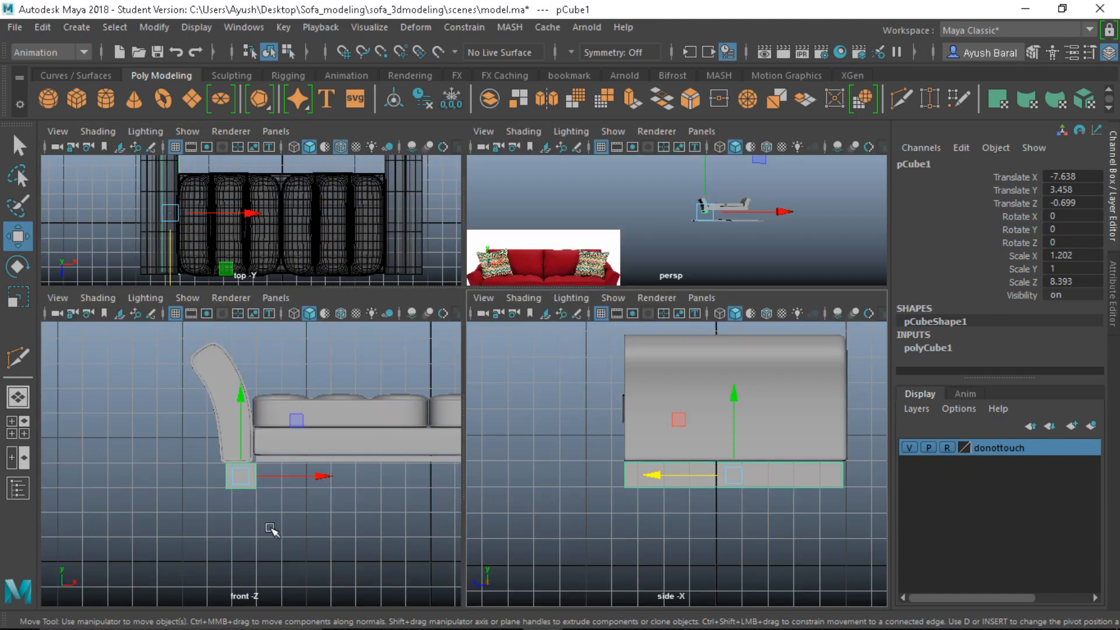
{"action": "key", "text": "space"}
{"action": "scroll", "coordinate": [375, 400], "scroll_direction": "up", "scroll_amount": 4}
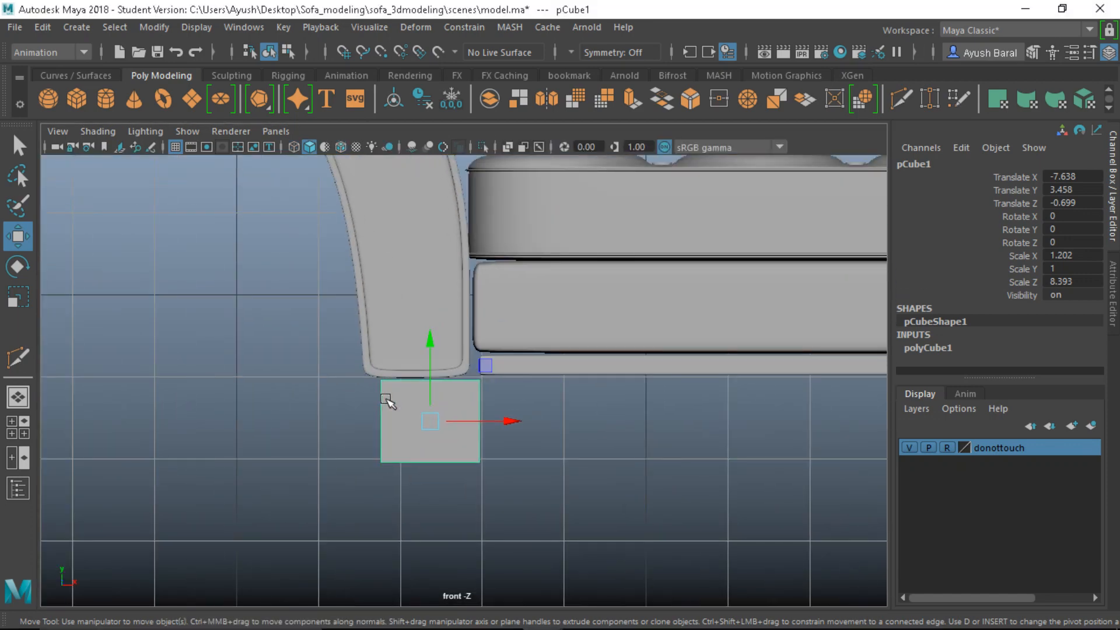
{"action": "key", "text": "r"}
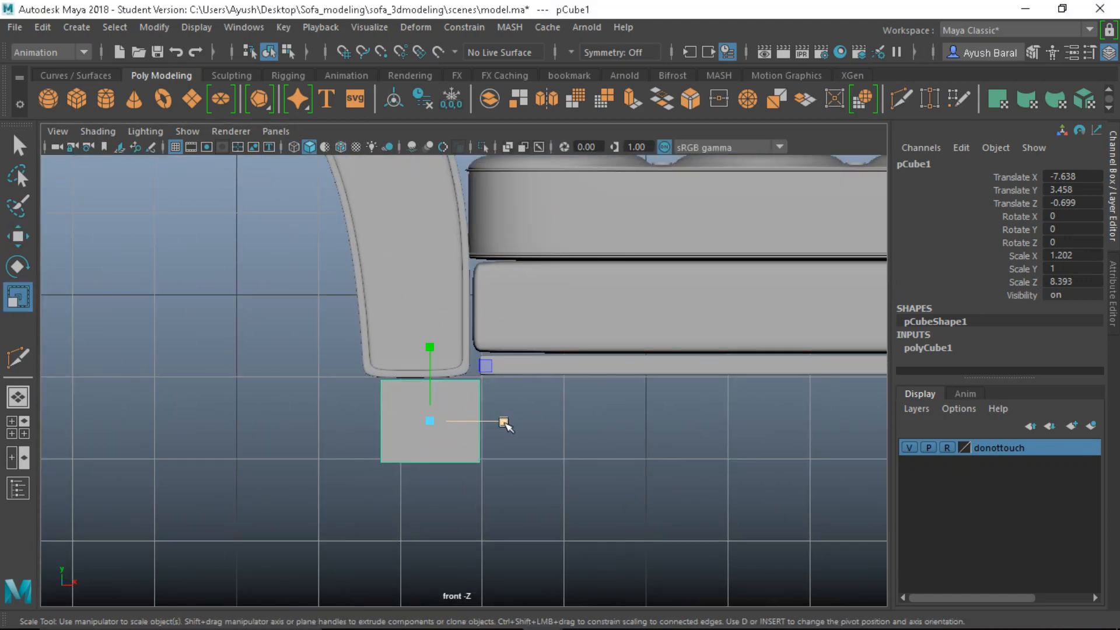
{"action": "key", "text": "space"}
{"action": "key", "text": "space"}
{"action": "left_click_drag", "start_coordinate": [321, 358], "coordinate": [467, 379], "text": "alt"}
{"action": "key", "text": "space"}
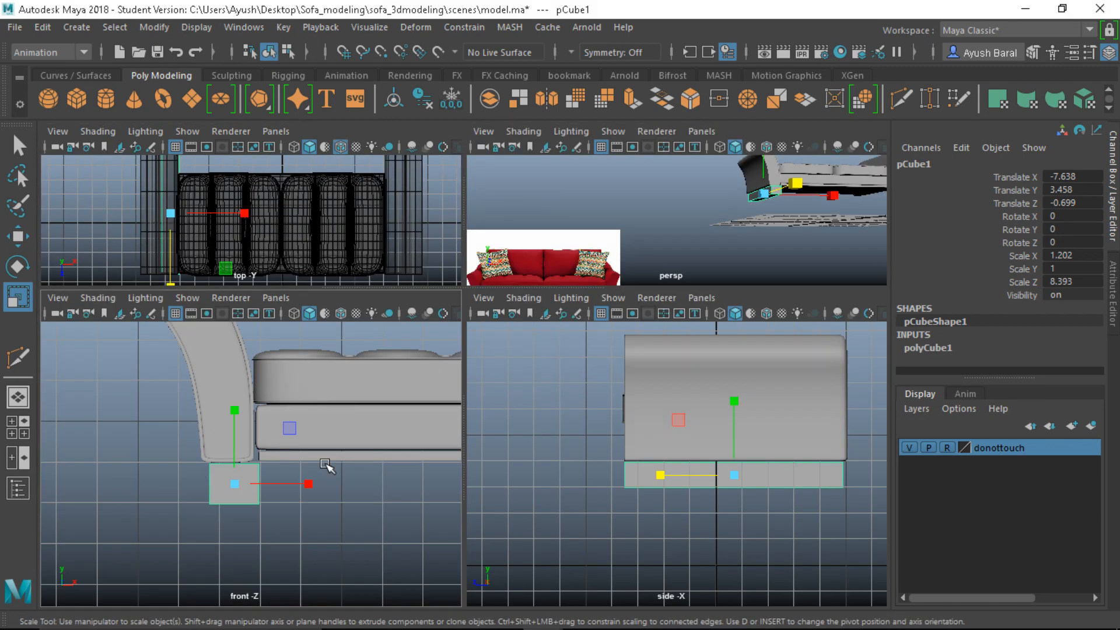
{"action": "key", "text": "space"}
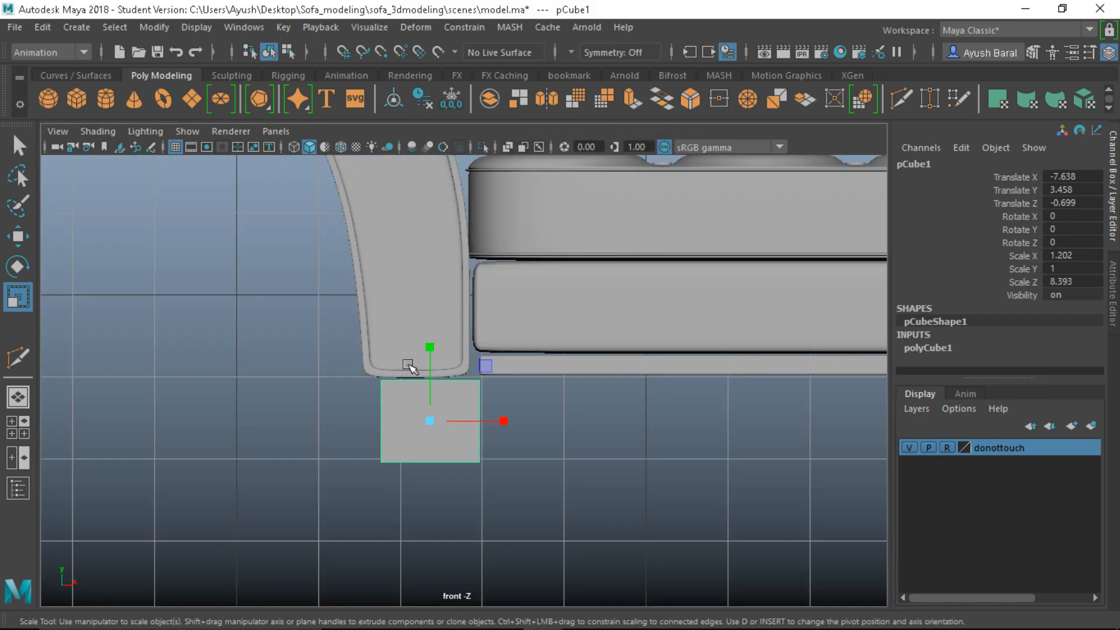
Step: Set the leg cube's Subdivisions Height to 4
{"action": "left_click", "coordinate": [926, 349]}
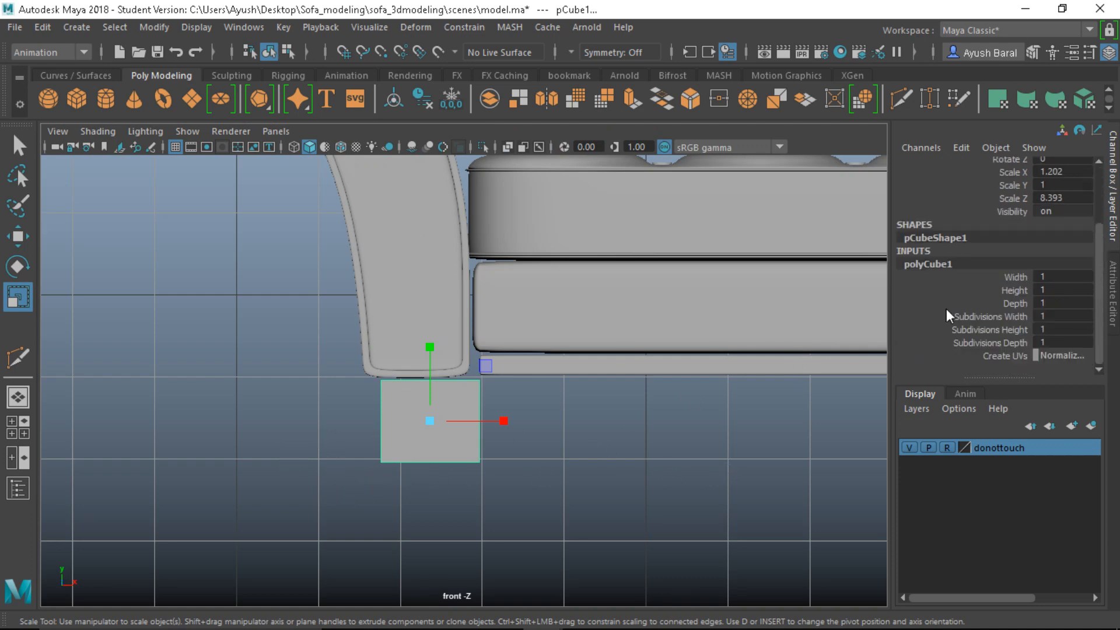
{"action": "left_click", "coordinate": [990, 329]}
{"action": "middle_click_drag", "start_coordinate": [684, 418], "coordinate": [705, 427]}
{"action": "scroll", "coordinate": [408, 532], "scroll_direction": "up", "scroll_amount": 2}
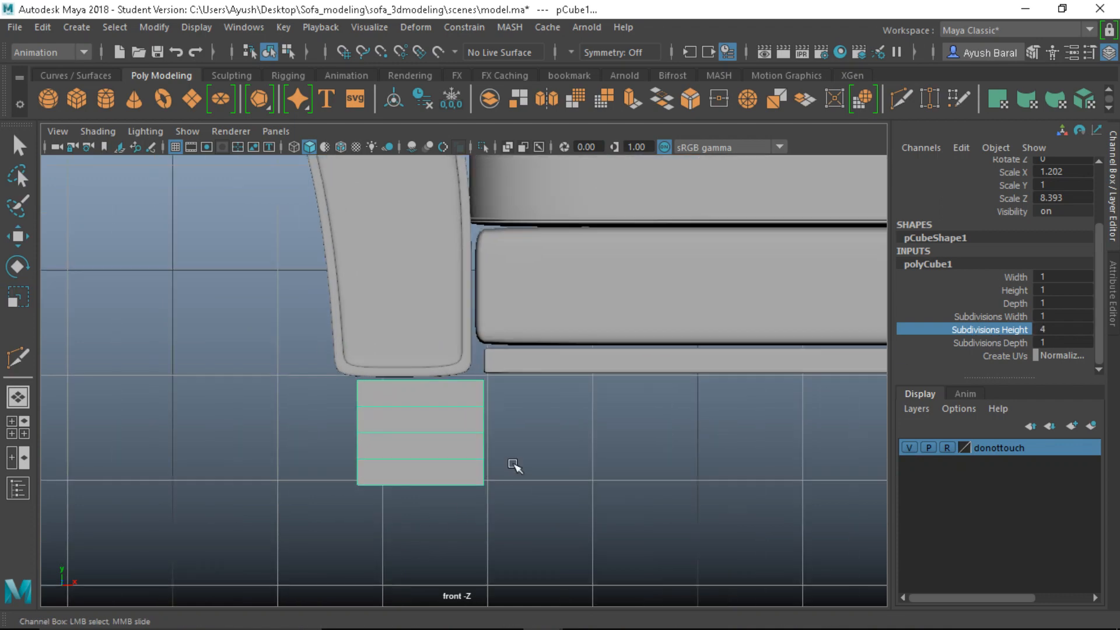
Step: Move the leg's inner-side vertices below the top row outward to X -7.336, following the leg shape in the reference image
{"action": "key", "text": "space"}
{"action": "key", "text": "space"}
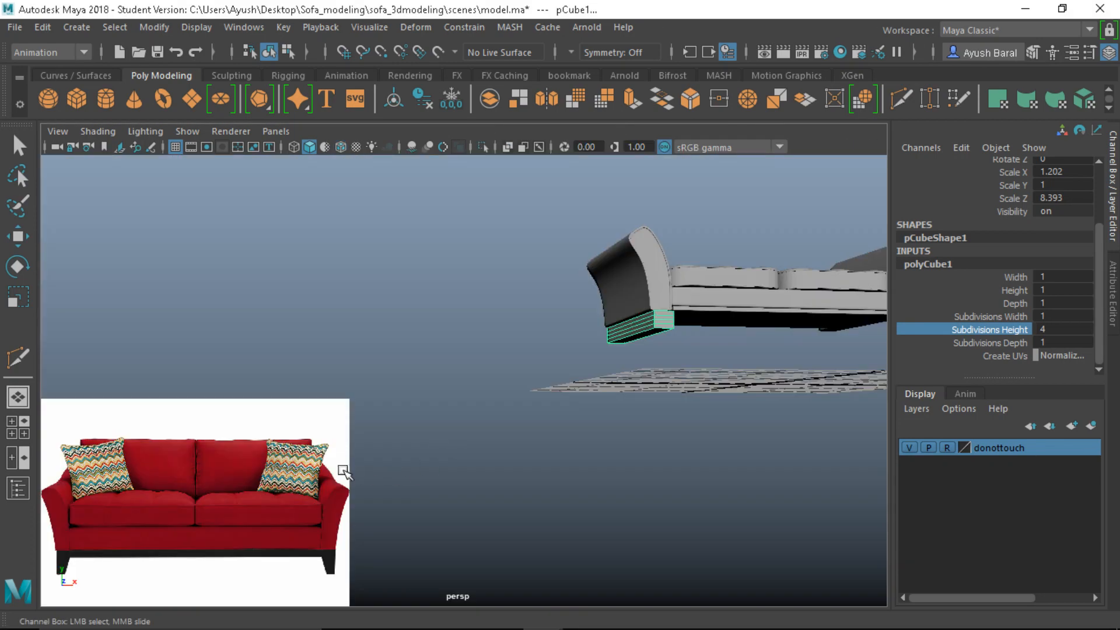
{"action": "key", "text": "space"}
{"action": "key", "text": "space"}
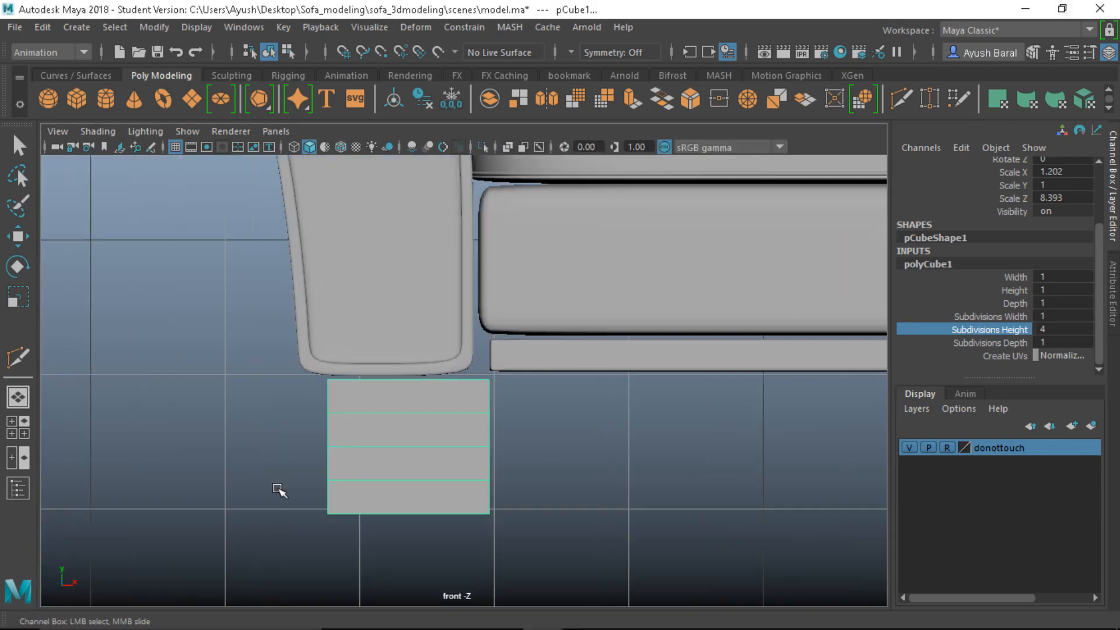
{"action": "right_click_drag", "start_coordinate": [477, 492], "coordinate": [396, 141]}
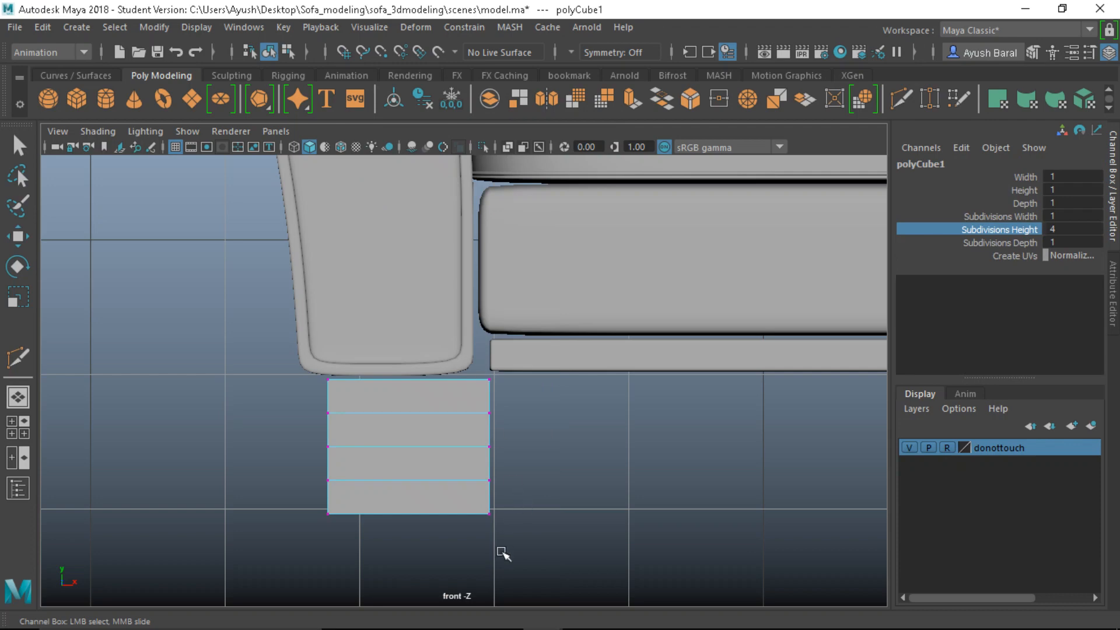
{"action": "left_click_drag", "start_coordinate": [502, 551], "coordinate": [432, 406]}
{"action": "key", "text": "r"}
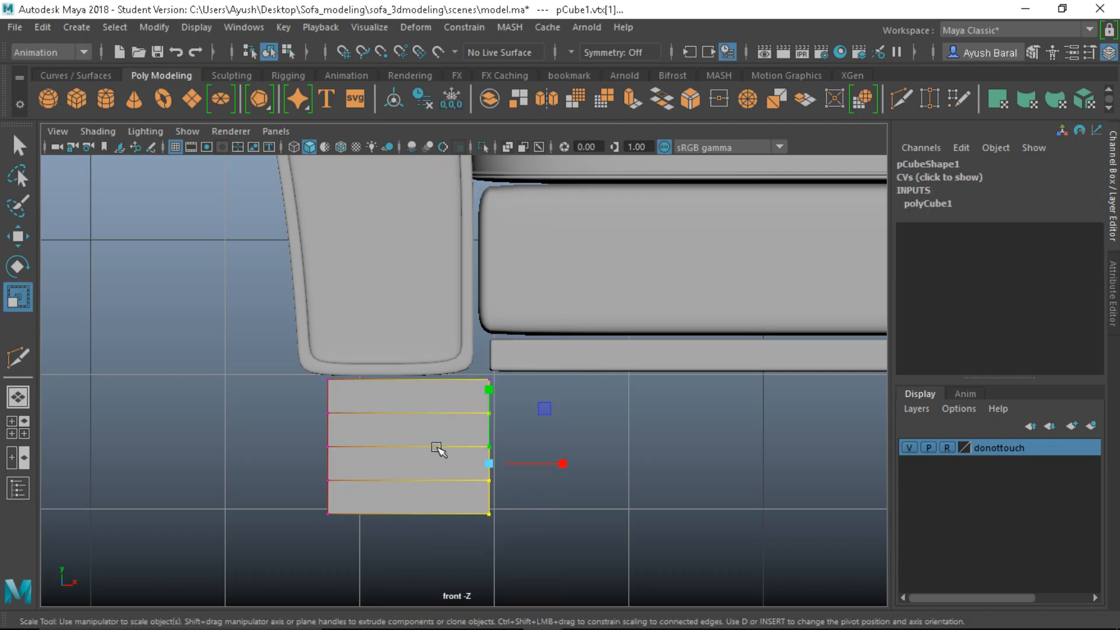
{"action": "key", "text": "b"}
{"action": "key", "text": "w"}
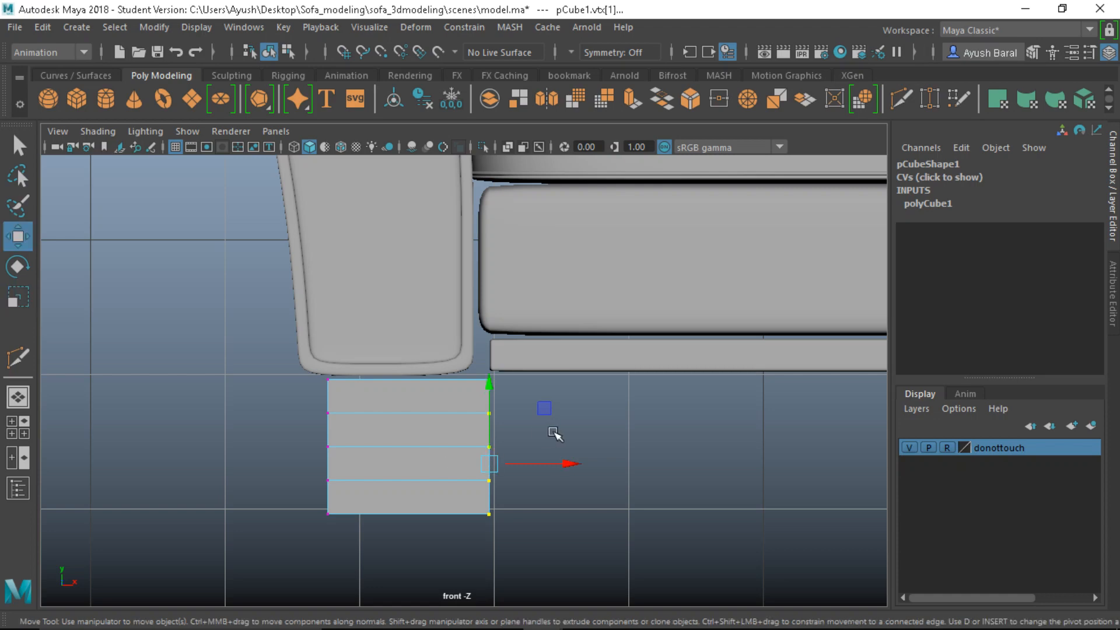
{"action": "left_click_drag", "start_coordinate": [562, 465], "coordinate": [513, 470]}
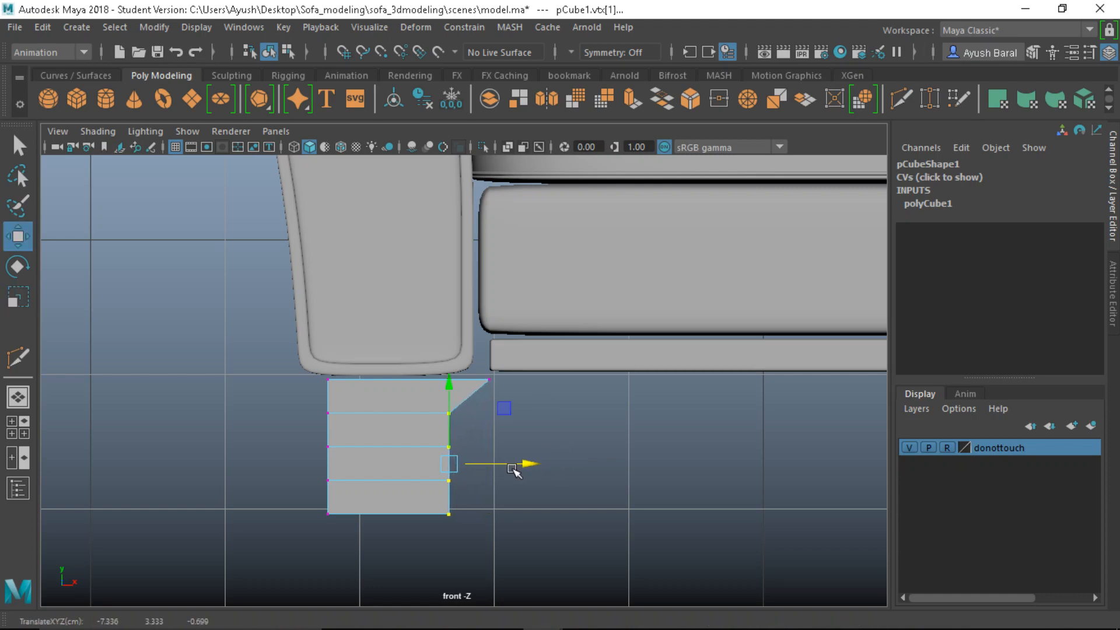
Step: Move each lower row of inner-side vertices progressively further outward, ending at X -7.805 on the bottom row, to taper the leg
{"action": "left_click_drag", "start_coordinate": [487, 552], "coordinate": [409, 444]}
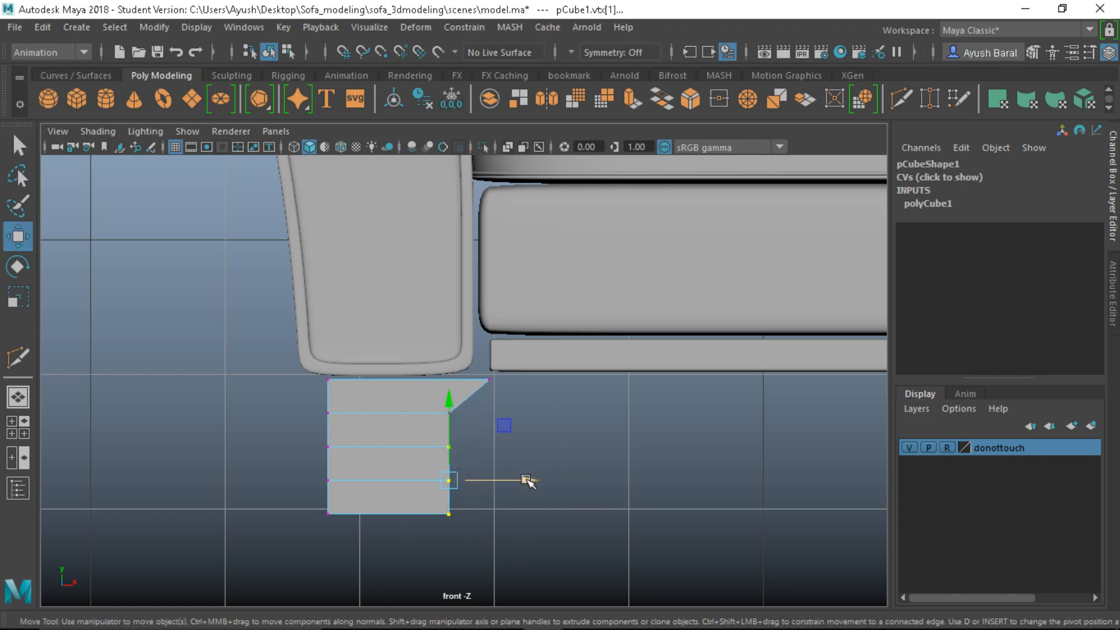
{"action": "left_click_drag", "start_coordinate": [526, 480], "coordinate": [498, 480]}
{"action": "left_click_drag", "start_coordinate": [486, 535], "coordinate": [393, 467]}
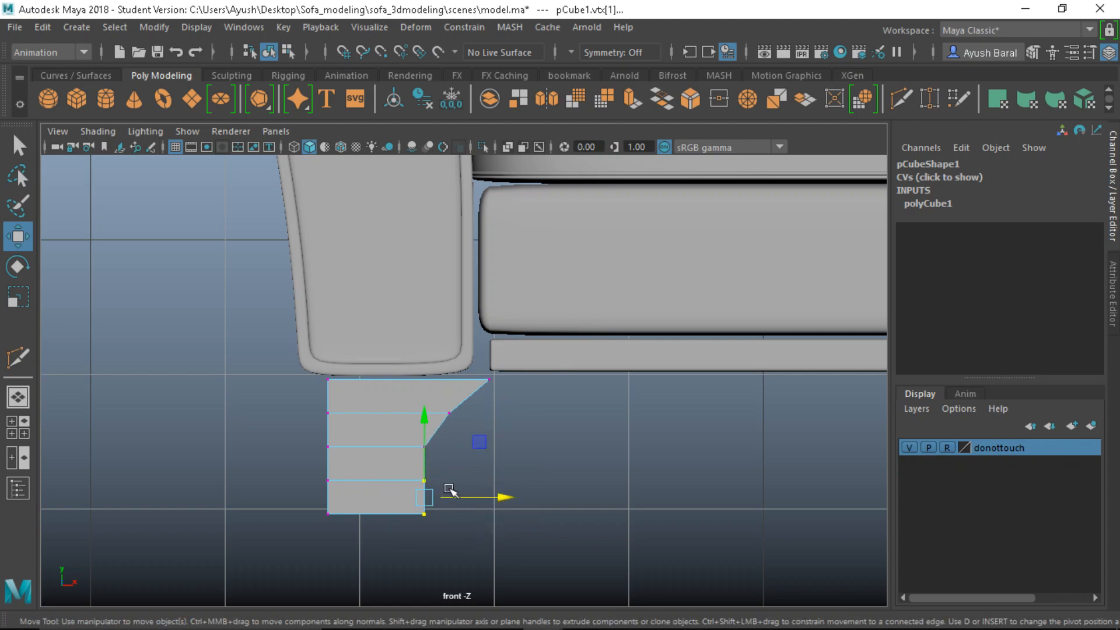
{"action": "left_click_drag", "start_coordinate": [504, 498], "coordinate": [485, 505]}
{"action": "left_click_drag", "start_coordinate": [433, 544], "coordinate": [438, 516]}
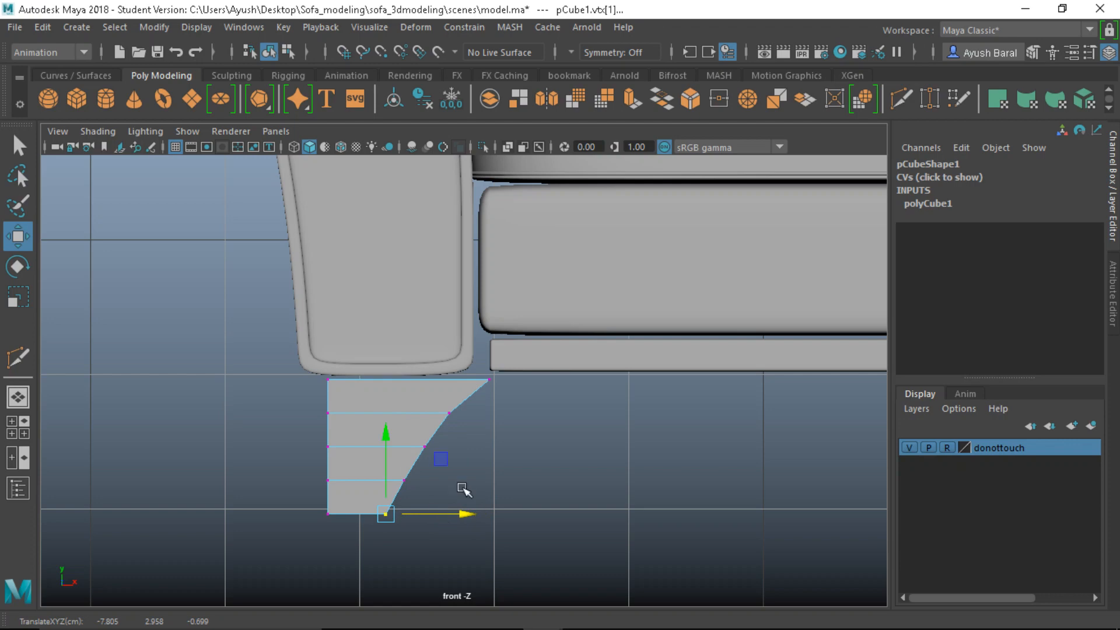
{"action": "scroll", "coordinate": [463, 490], "scroll_direction": "down", "scroll_amount": 5}
{"action": "scroll", "coordinate": [463, 489], "scroll_direction": "down", "scroll_amount": 4}
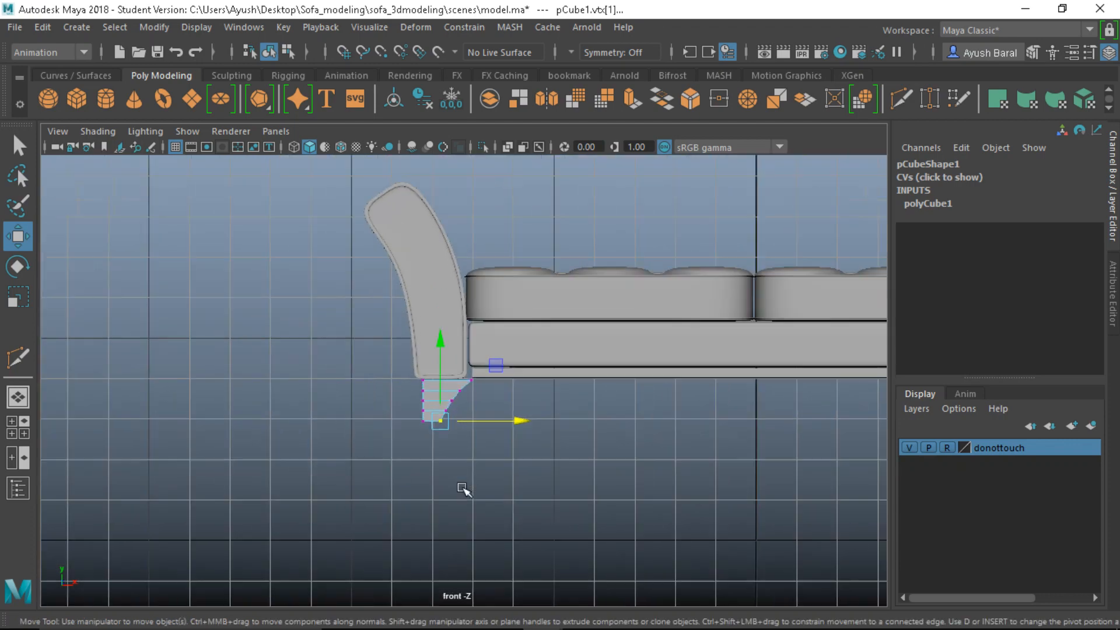
{"action": "key", "text": "space"}
{"action": "key", "text": "space"}
{"action": "key", "text": "space"}
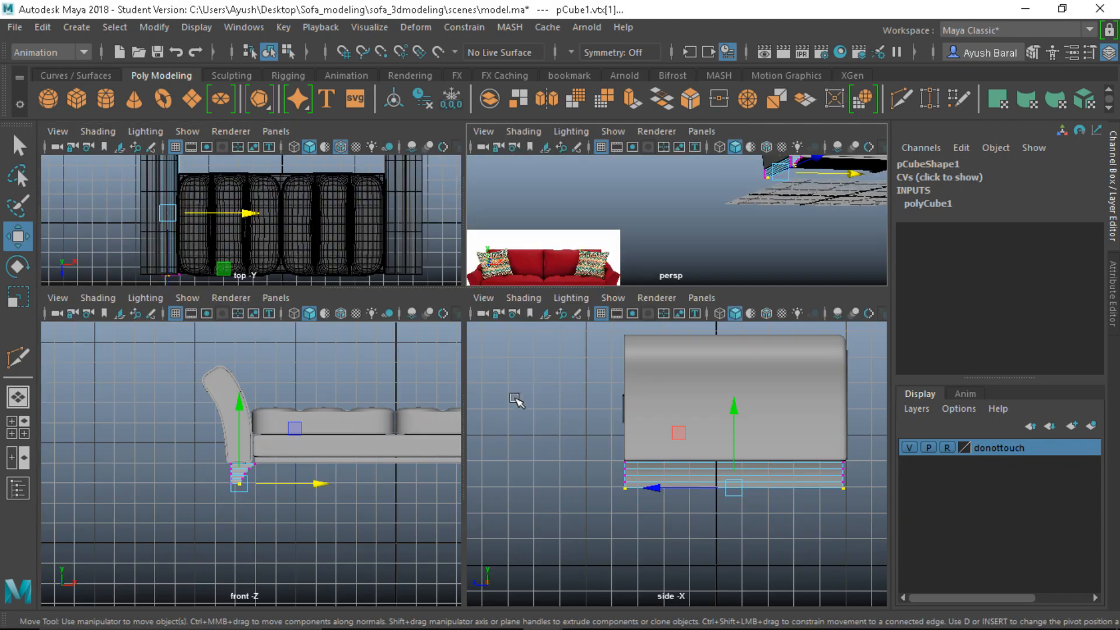
Step: Move the leg's bottom-row inner-side vertices slightly inward toward the sofa's centre, following the leg in the reference image
{"action": "key", "text": "space"}
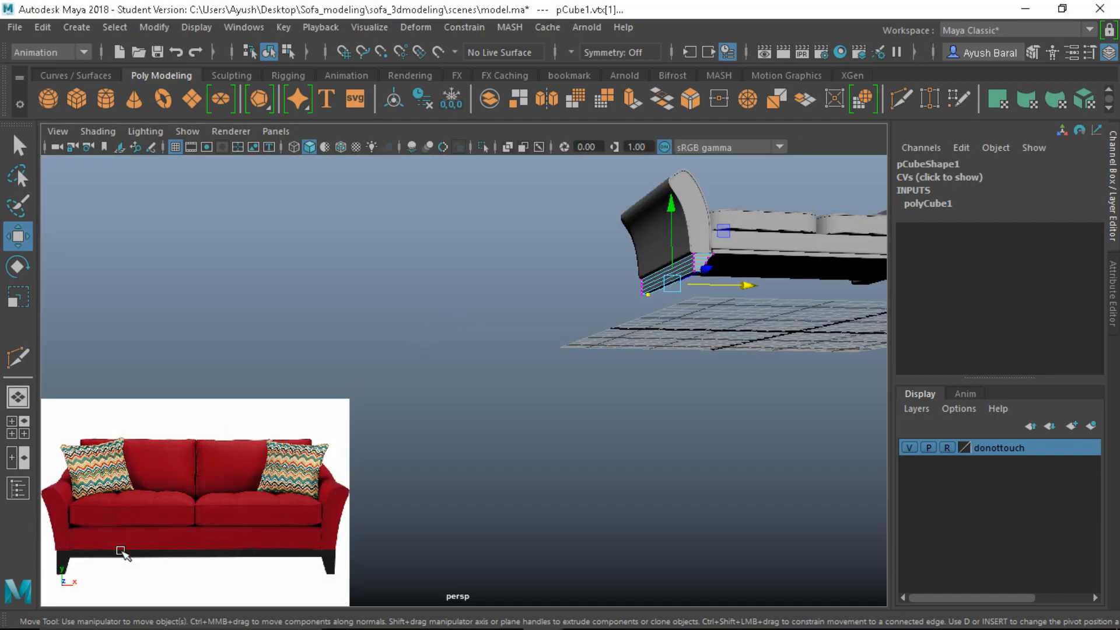
{"action": "key", "text": "space"}
{"action": "key", "text": "space"}
{"action": "scroll", "coordinate": [236, 454], "scroll_direction": "up", "scroll_amount": 5}
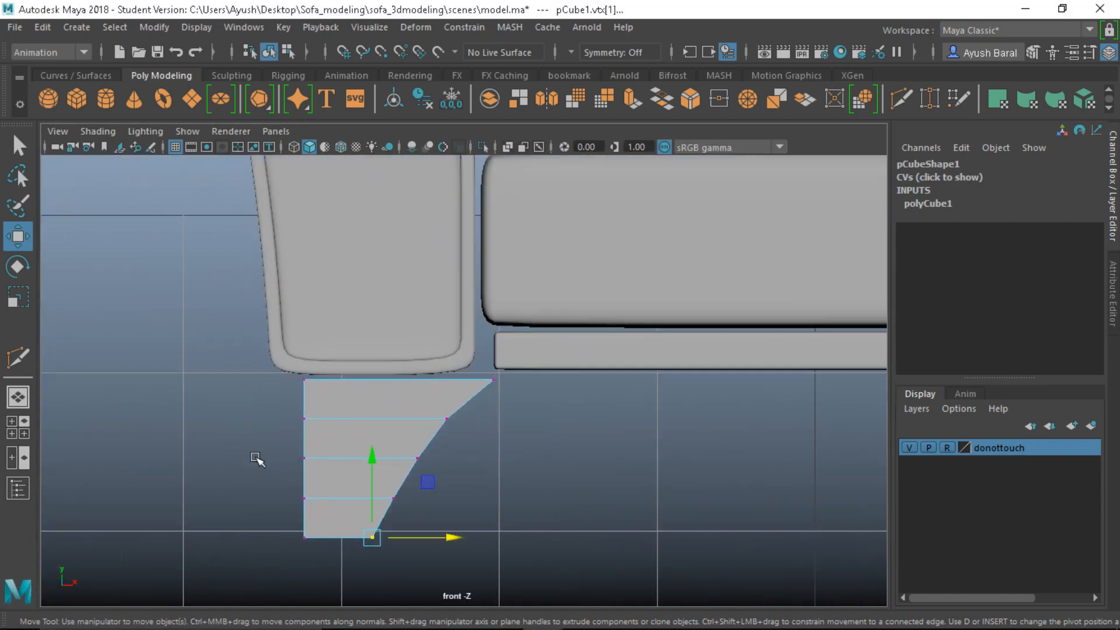
{"action": "middle_click_drag", "start_coordinate": [411, 491], "coordinate": [422, 451], "text": "alt"}
{"action": "scroll", "coordinate": [422, 451], "scroll_direction": "up", "scroll_amount": 3}
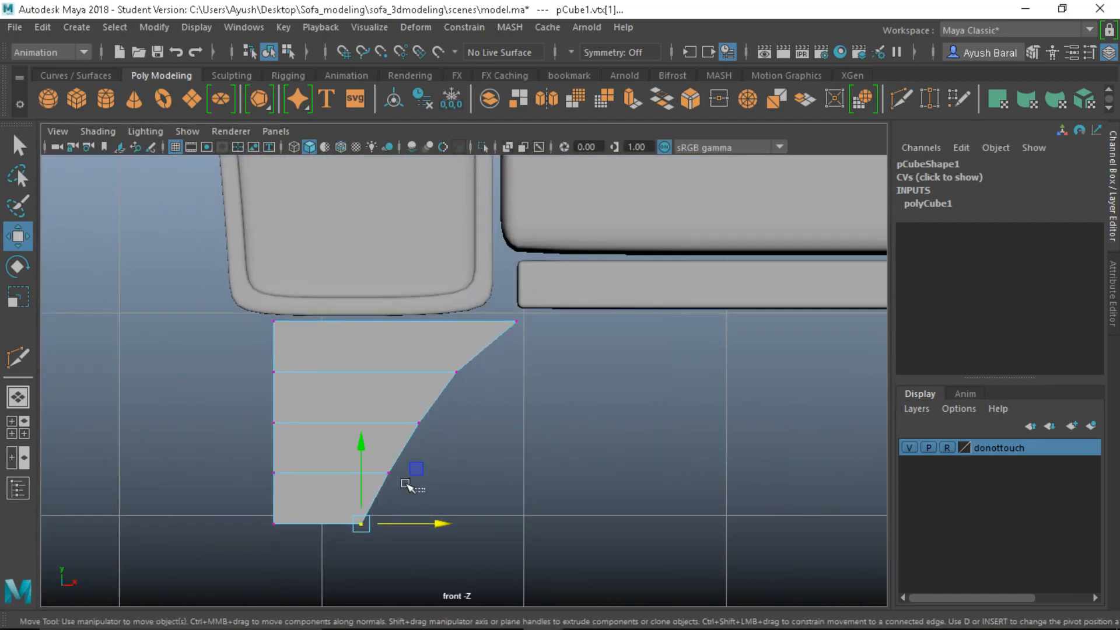
{"action": "left_click_drag", "start_coordinate": [406, 484], "coordinate": [365, 454]}
{"action": "left_click_drag", "start_coordinate": [328, 513], "coordinate": [375, 545]}
{"action": "left_click_drag", "start_coordinate": [439, 524], "coordinate": [453, 528]}
Step: Move the upper rows of inner-side vertices outward so the leg's top stays beneath the armrest and the side tapers evenly
{"action": "left_click_drag", "start_coordinate": [440, 449], "coordinate": [426, 349]}
{"action": "left_click", "coordinate": [583, 398]}
{"action": "left_click_drag", "start_coordinate": [497, 371], "coordinate": [469, 370]}
{"action": "left_click", "coordinate": [622, 366]}
{"action": "left_click_drag", "start_coordinate": [548, 380], "coordinate": [455, 309]}
{"action": "left_click_drag", "start_coordinate": [563, 321], "coordinate": [507, 320]}
{"action": "scroll", "coordinate": [513, 359], "scroll_direction": "down", "scroll_amount": 5}
{"action": "scroll", "coordinate": [513, 373], "scroll_direction": "up", "scroll_amount": 3}
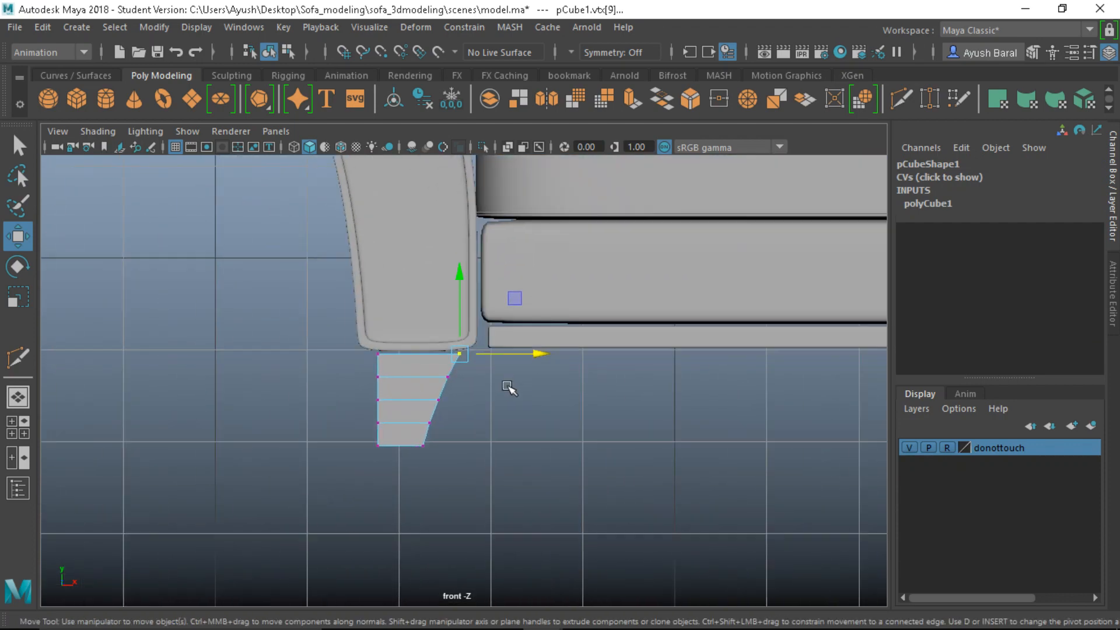
Step: Insert a Multi-Cut edge loop around the leg close to its front edge
{"action": "key", "text": "space"}
{"action": "key", "text": "space"}
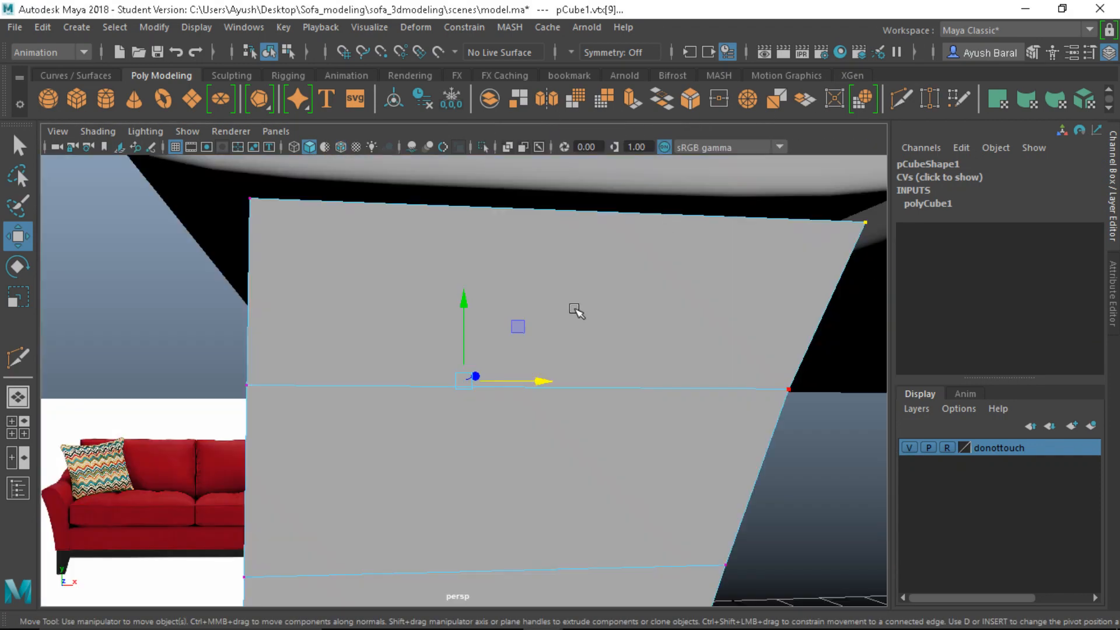
{"action": "left_click_drag", "start_coordinate": [575, 307], "coordinate": [281, 432], "text": "alt"}
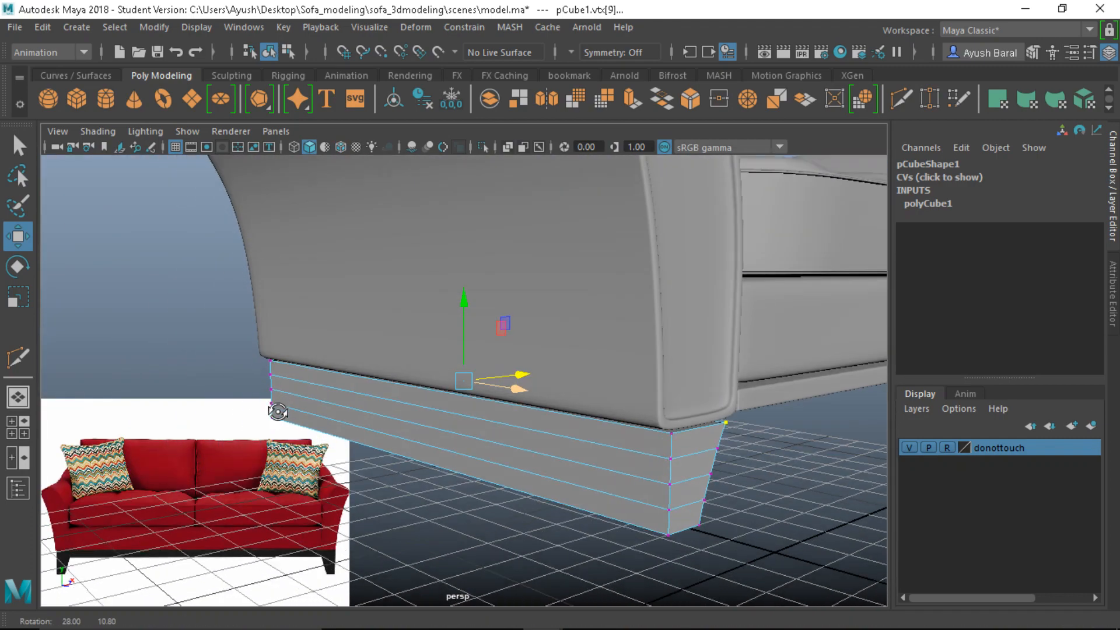
{"action": "key", "text": "3"}
{"action": "key", "text": "1"}
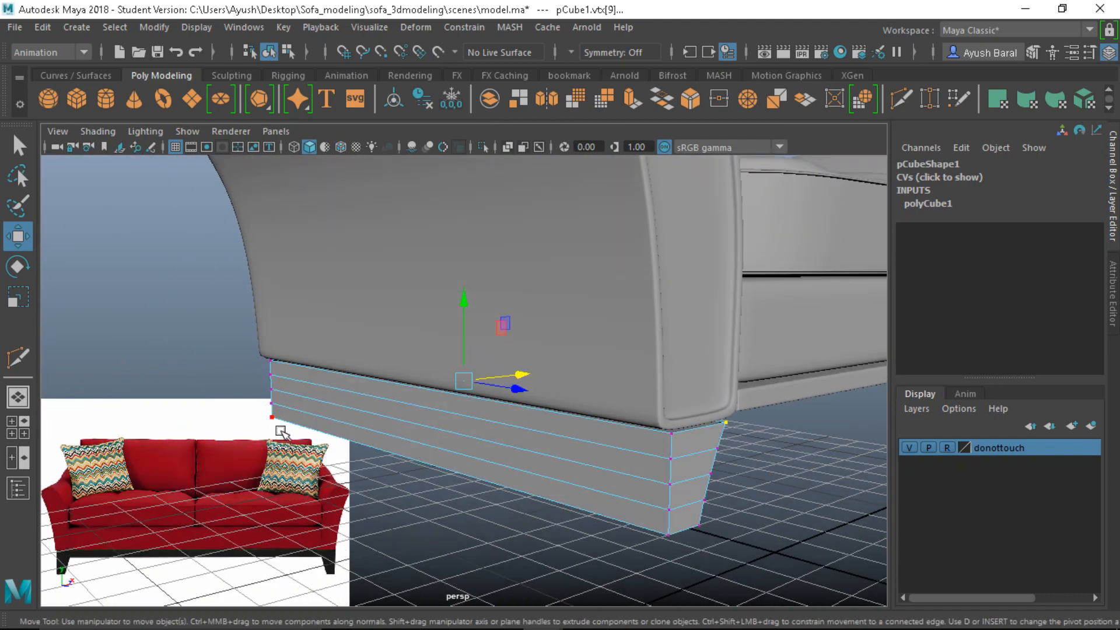
{"action": "left_click", "coordinate": [17, 357]}
{"action": "scroll", "coordinate": [367, 487], "scroll_direction": "up", "scroll_amount": 3}
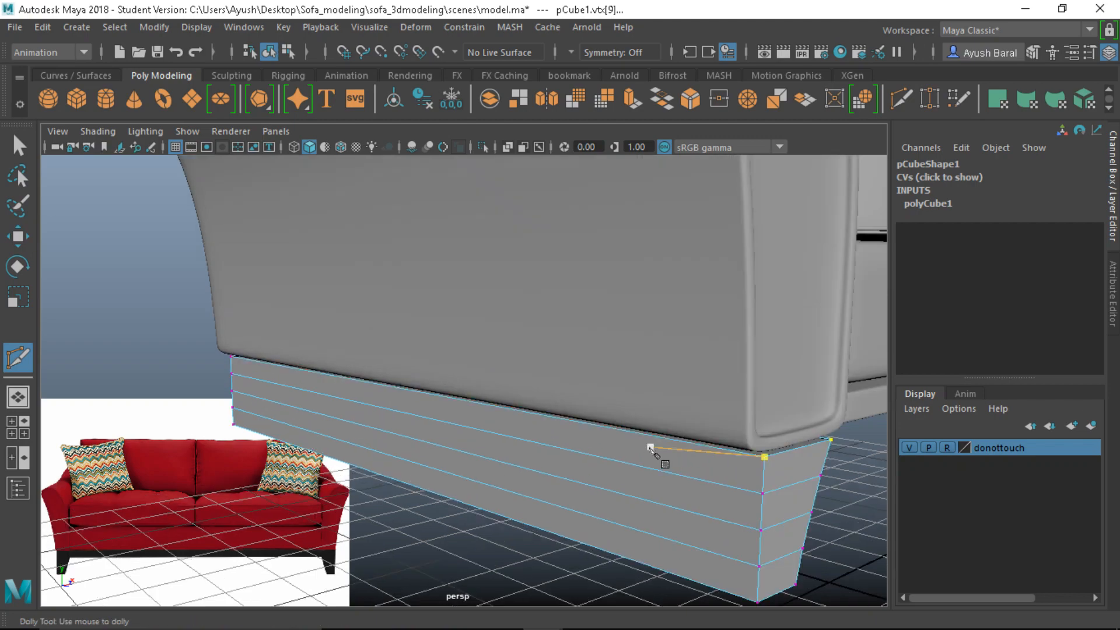
{"action": "scroll", "coordinate": [551, 420], "scroll_direction": "up", "scroll_amount": 3}
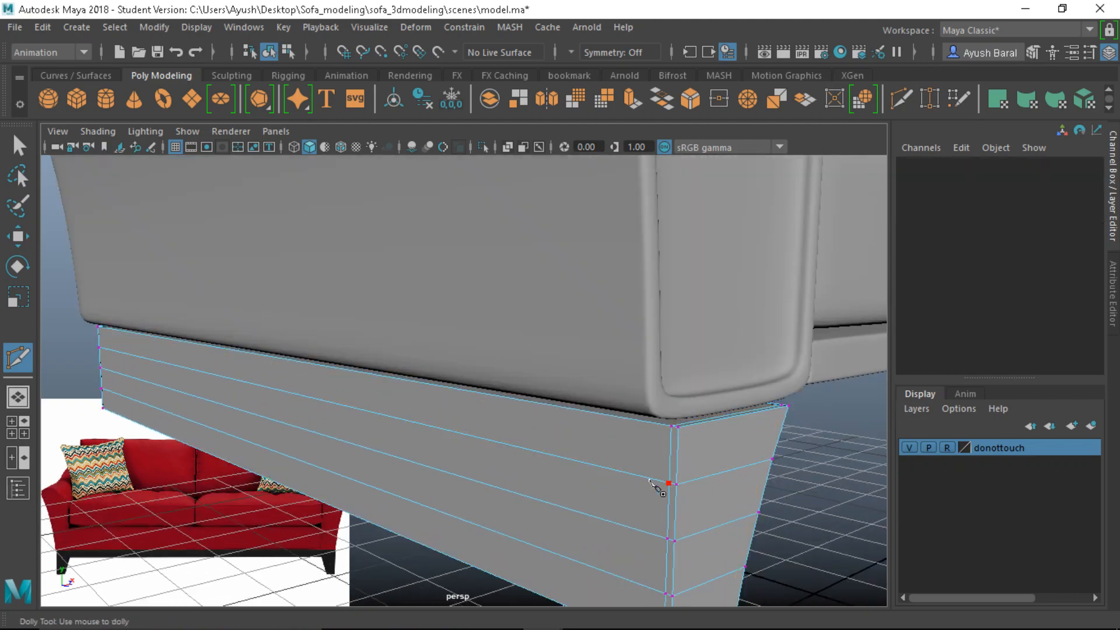
Step: Insert a matching edge loop around the leg close to its back edge
{"action": "left_click_drag", "start_coordinate": [663, 482], "coordinate": [412, 475], "text": "alt"}
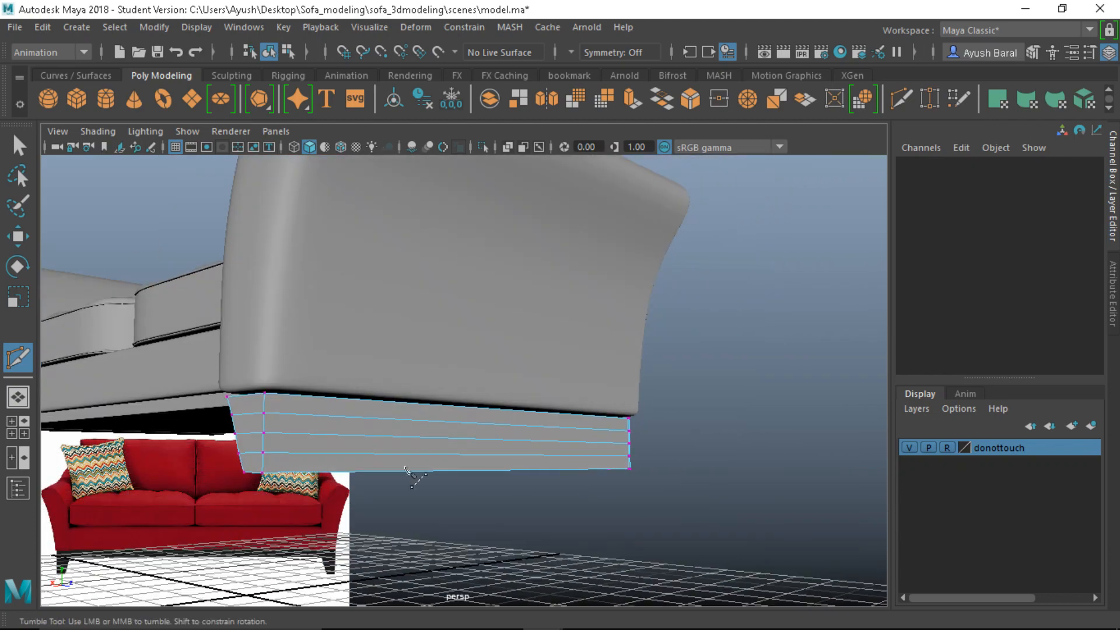
{"action": "scroll", "coordinate": [402, 472], "scroll_direction": "up", "scroll_amount": 3}
{"action": "middle_click_drag", "start_coordinate": [380, 470], "coordinate": [460, 469], "text": "alt"}
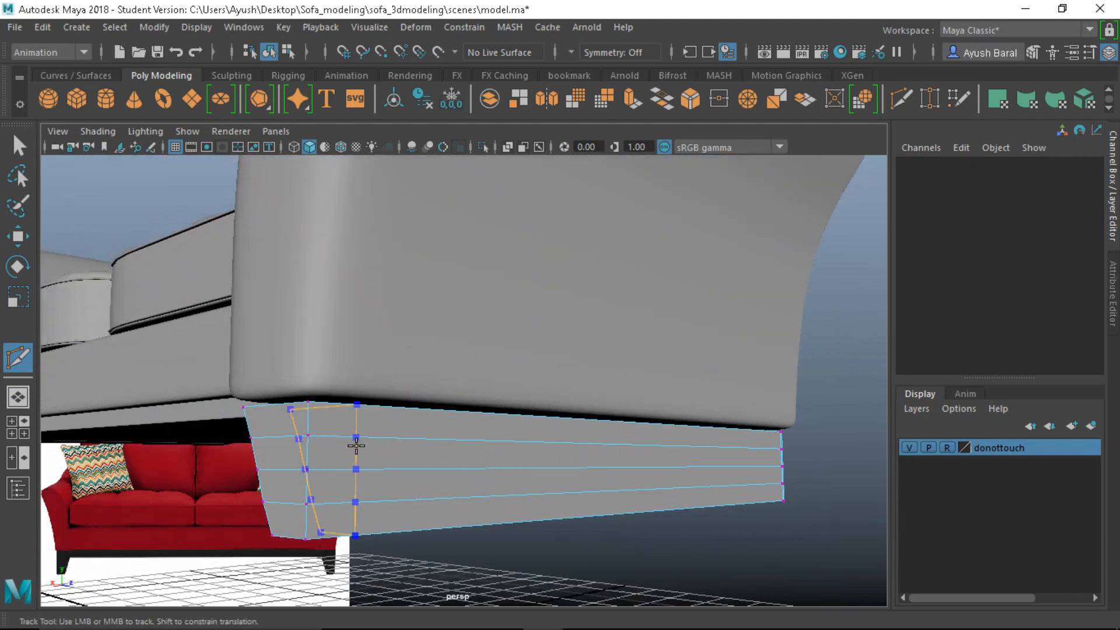
{"action": "left_click", "coordinate": [316, 437], "text": "ctrl"}
Step: Insert horizontal edge loops around the leg close to its bottom and top edges
{"action": "left_click_drag", "start_coordinate": [351, 551], "coordinate": [342, 511], "text": "alt"}
{"action": "left_click", "coordinate": [311, 476]}
{"action": "key", "text": "ctrl+z"}
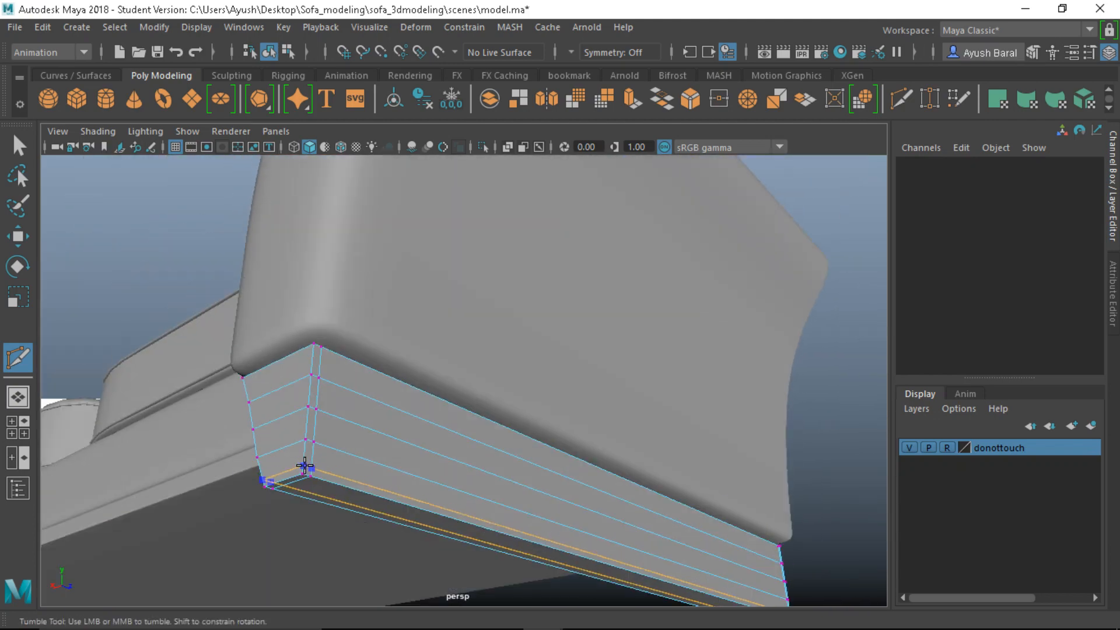
{"action": "left_click", "coordinate": [307, 470], "text": "ctrl"}
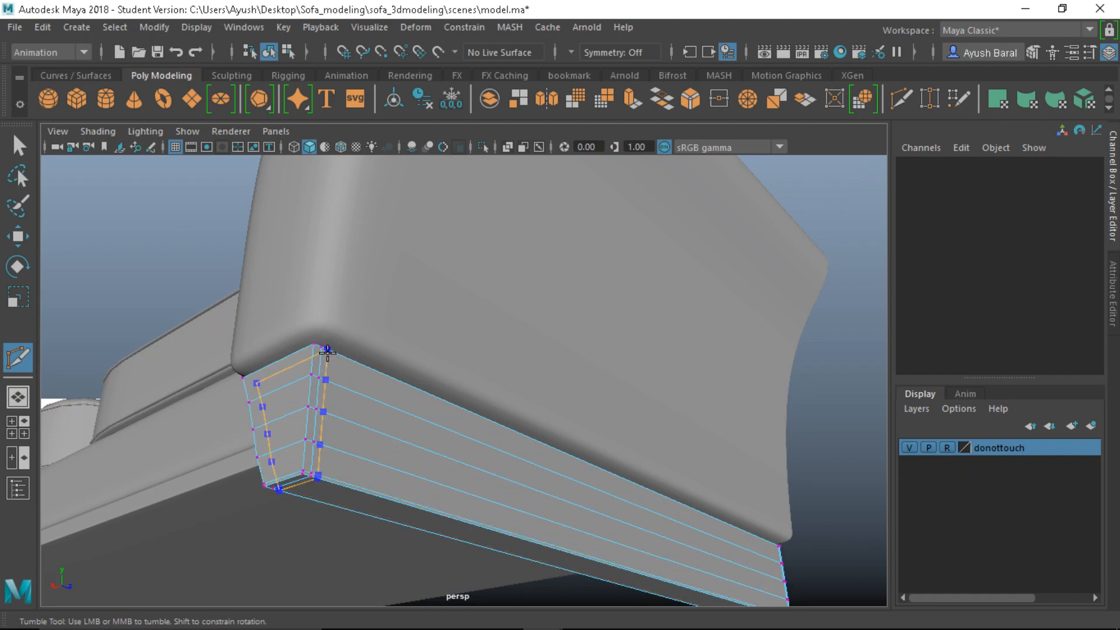
{"action": "left_click", "coordinate": [315, 350], "text": "ctrl"}
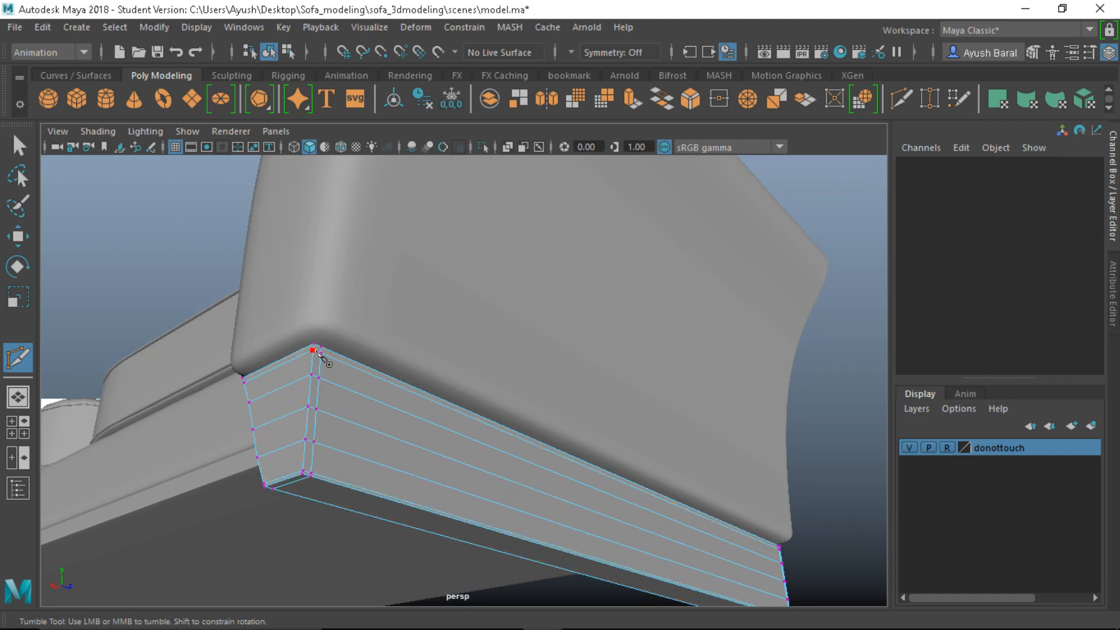
Step: Insert lengthwise edge loops close to the leg's outer and inner sides
{"action": "scroll", "coordinate": [519, 437], "scroll_direction": "down", "scroll_amount": 3}
{"action": "left_click_drag", "start_coordinate": [490, 464], "coordinate": [272, 509], "text": "alt"}
{"action": "left_click_drag", "start_coordinate": [303, 498], "coordinate": [304, 509], "text": "alt"}
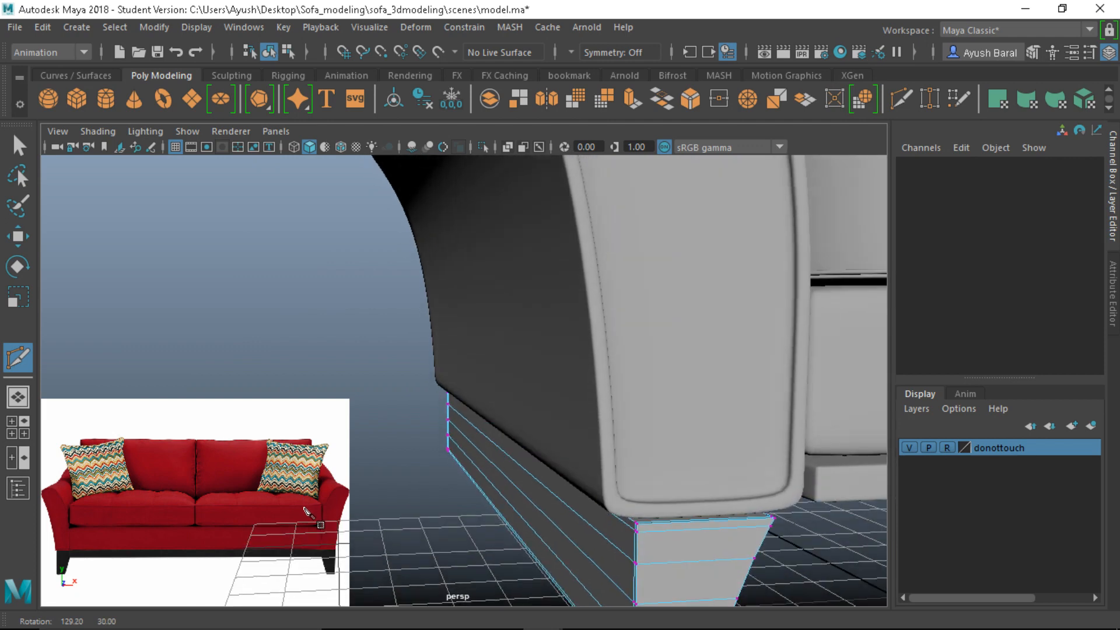
{"action": "middle_click_drag", "start_coordinate": [470, 484], "coordinate": [446, 465], "text": "alt"}
{"action": "right_click_drag", "start_coordinate": [447, 464], "coordinate": [520, 499], "text": "alt"}
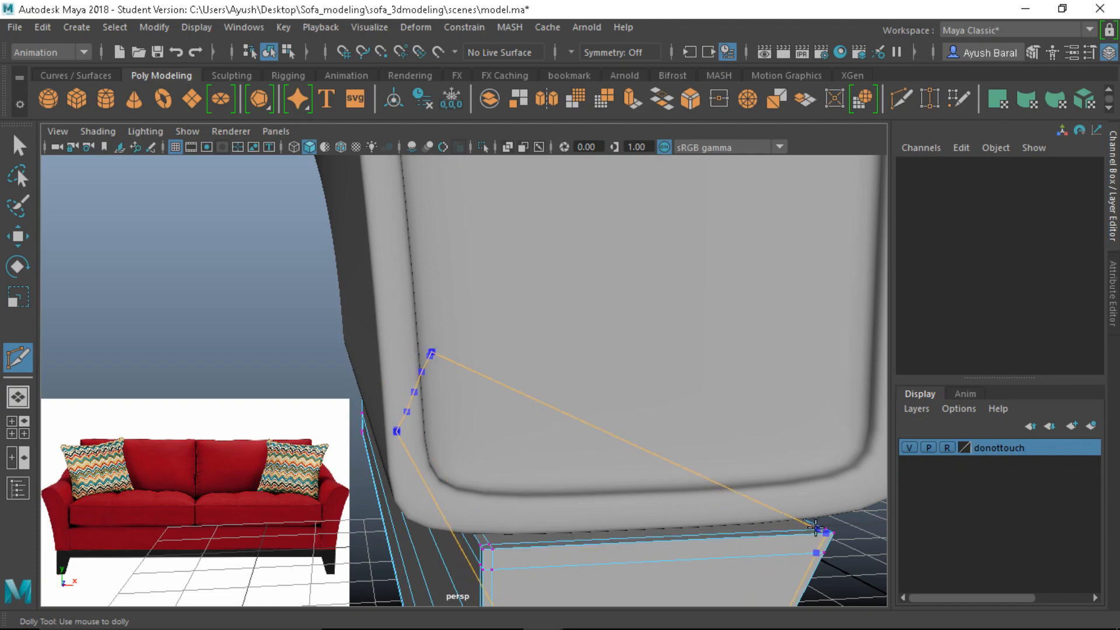
{"action": "left_click_drag", "start_coordinate": [767, 565], "coordinate": [586, 557], "text": "alt"}
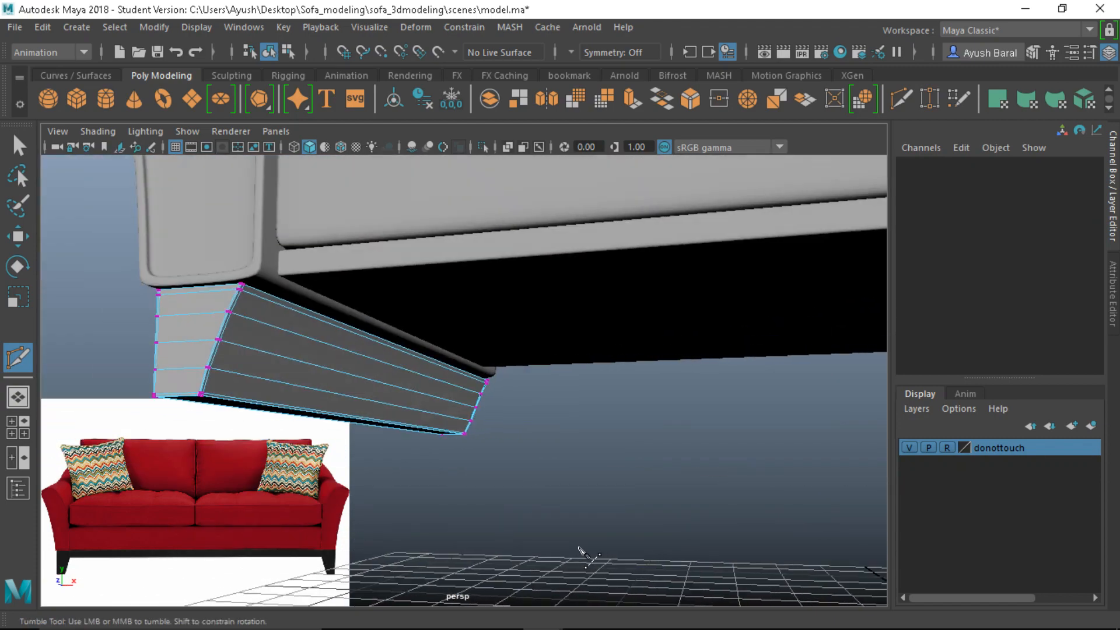
Step: Turn on smooth preview for the leg and examine its edges from several sides
{"action": "key", "text": "3"}
{"action": "left_click_drag", "start_coordinate": [740, 551], "coordinate": [350, 524], "text": "alt"}
{"action": "right_click_drag", "start_coordinate": [350, 525], "coordinate": [651, 472], "text": "alt"}
{"action": "left_click_drag", "start_coordinate": [551, 467], "coordinate": [968, 484], "text": "alt"}
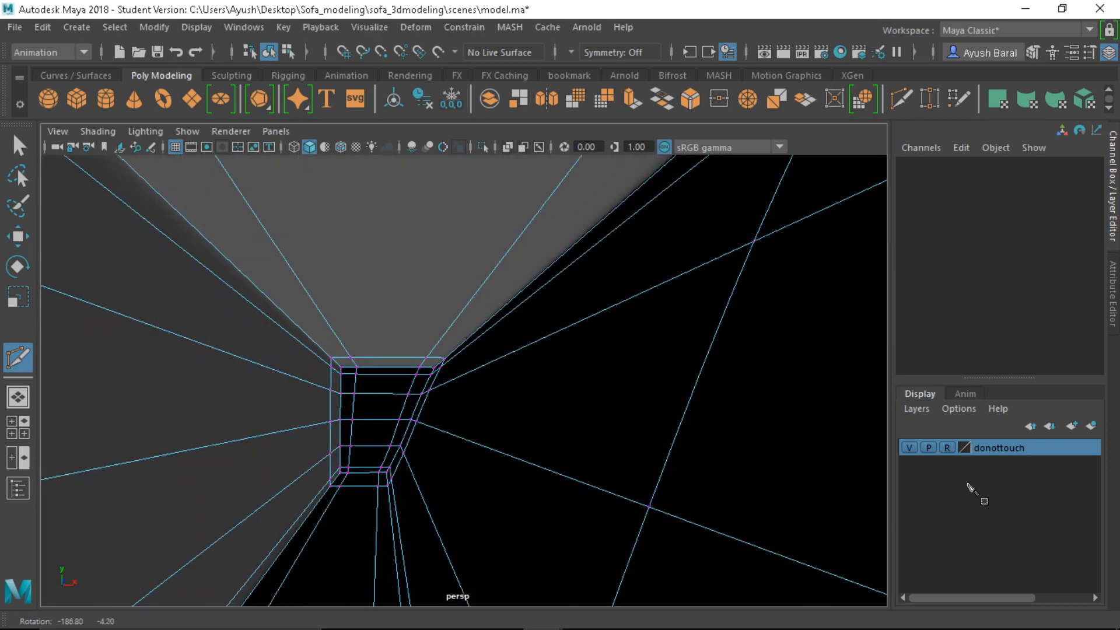
{"action": "right_click_drag", "start_coordinate": [967, 484], "coordinate": [420, 449], "text": "alt"}
{"action": "key", "text": "super"}
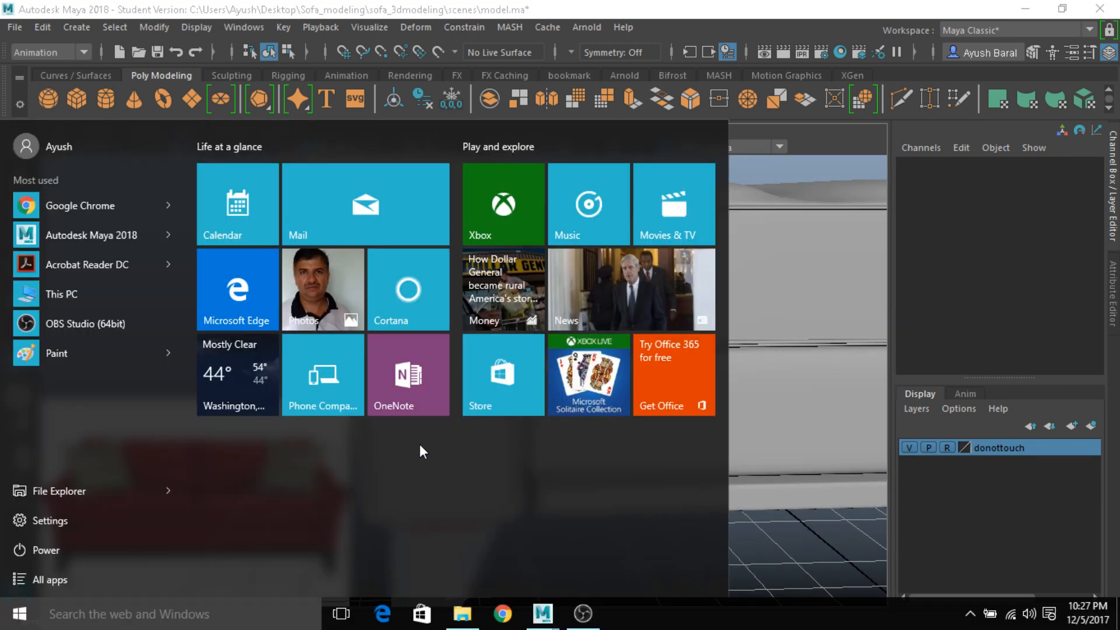
{"action": "key", "text": "super"}
{"action": "scroll", "coordinate": [412, 473], "scroll_direction": "down", "scroll_amount": 5}
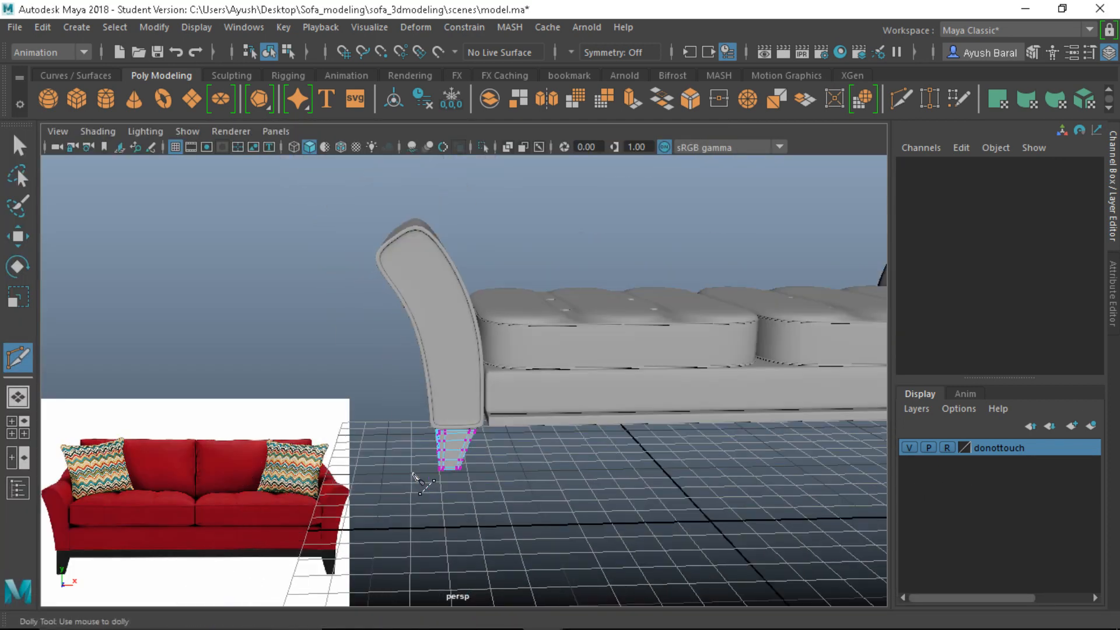
{"action": "middle_click_drag", "start_coordinate": [413, 473], "coordinate": [392, 423], "text": "alt"}
Step: Leave the leg's component editing and view its fit beneath the armrest and seat frame
{"action": "right_click_drag", "start_coordinate": [450, 380], "coordinate": [538, 96]}
{"action": "left_click", "coordinate": [502, 468]}
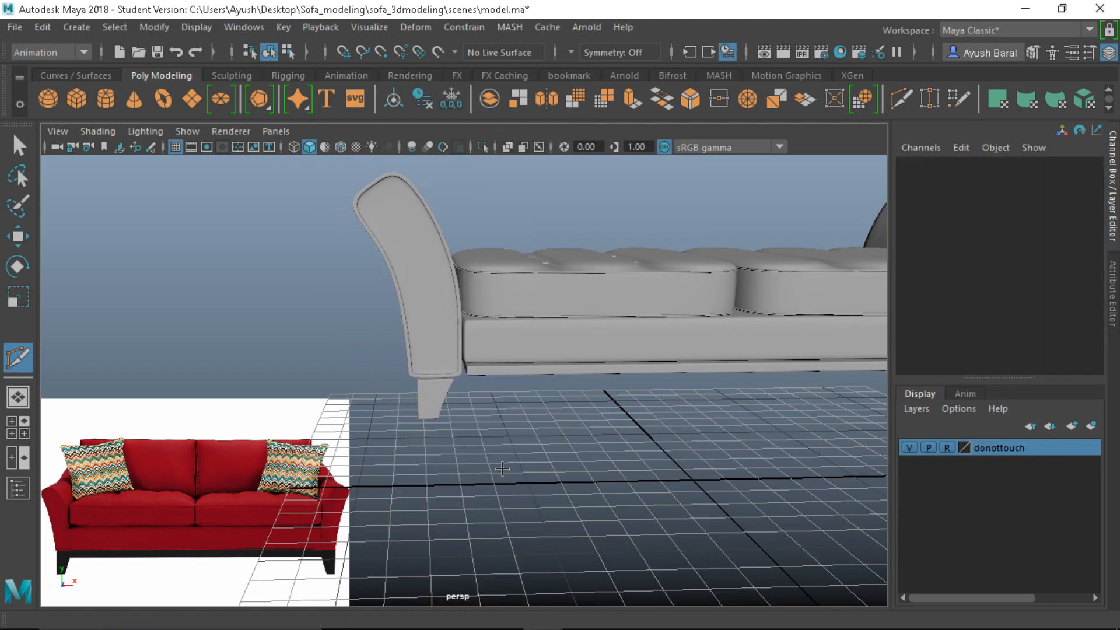
{"action": "mouse_move", "coordinate": [502, 468]}
{"action": "left_mouse_down", "text": "alt"}
{"action": "mouse_move", "coordinate": [400, 442]}
{"action": "mouse_move", "coordinate": [449, 450]}
{"action": "mouse_move", "coordinate": [496, 470]}
{"action": "mouse_move", "coordinate": [496, 483]}
{"action": "left_mouse_up", "text": "alt"}
{"action": "left_click", "coordinate": [539, 376]}
{"action": "left_click_drag", "start_coordinate": [545, 441], "coordinate": [417, 438], "text": "alt"}
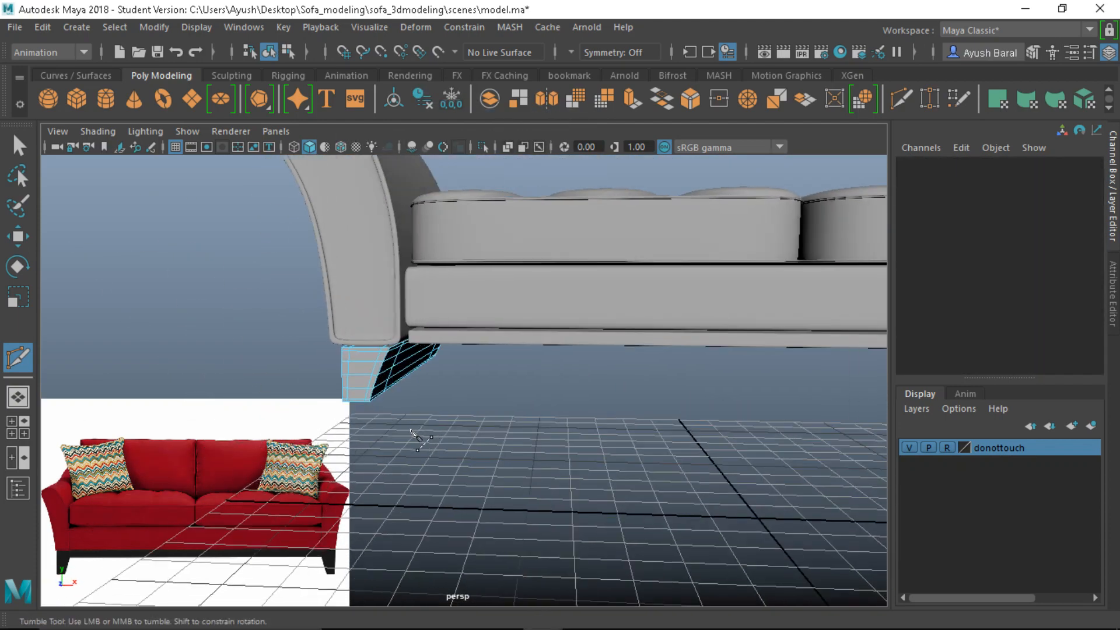
{"action": "scroll", "coordinate": [358, 420], "scroll_direction": "up", "scroll_amount": 8}
{"action": "middle_click_drag", "start_coordinate": [358, 420], "coordinate": [442, 416], "text": "alt"}
{"action": "key", "text": "ctrl+z"}
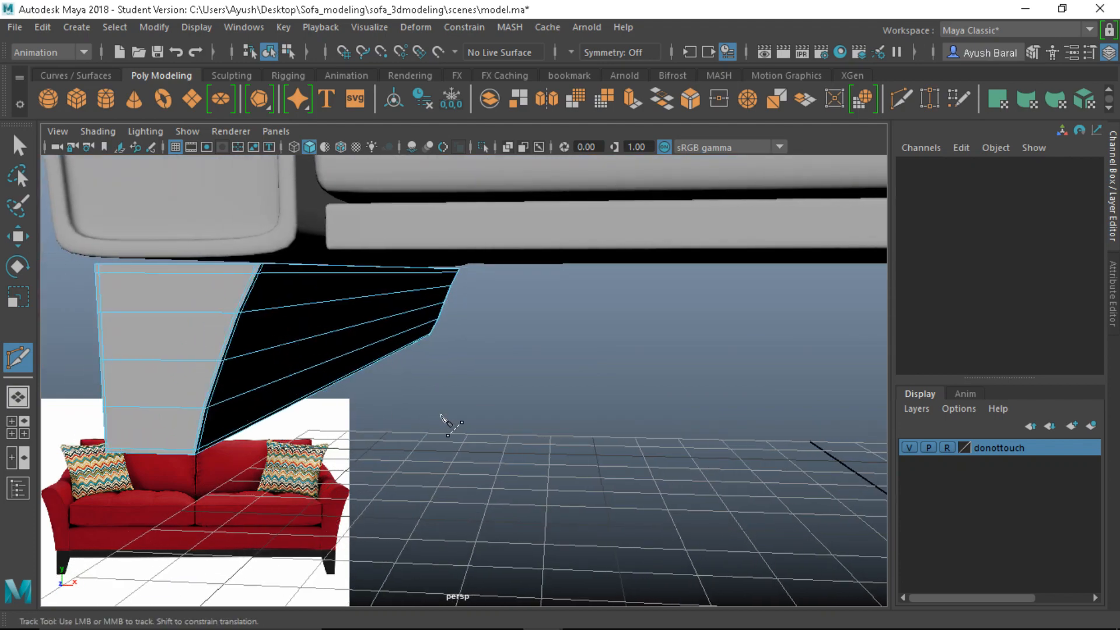
Step: Select the edge loop nearest the leg's front face and nudge it slightly along Z
{"action": "left_click_drag", "start_coordinate": [327, 432], "coordinate": [295, 436], "text": "alt"}
{"action": "scroll", "coordinate": [295, 436], "scroll_direction": "up", "scroll_amount": 5}
{"action": "middle_click_drag", "start_coordinate": [239, 439], "coordinate": [267, 436], "text": "alt"}
{"action": "left_click_drag", "start_coordinate": [267, 437], "coordinate": [250, 320], "text": "alt"}
{"action": "right_click_drag", "start_coordinate": [261, 320], "coordinate": [260, 101]}
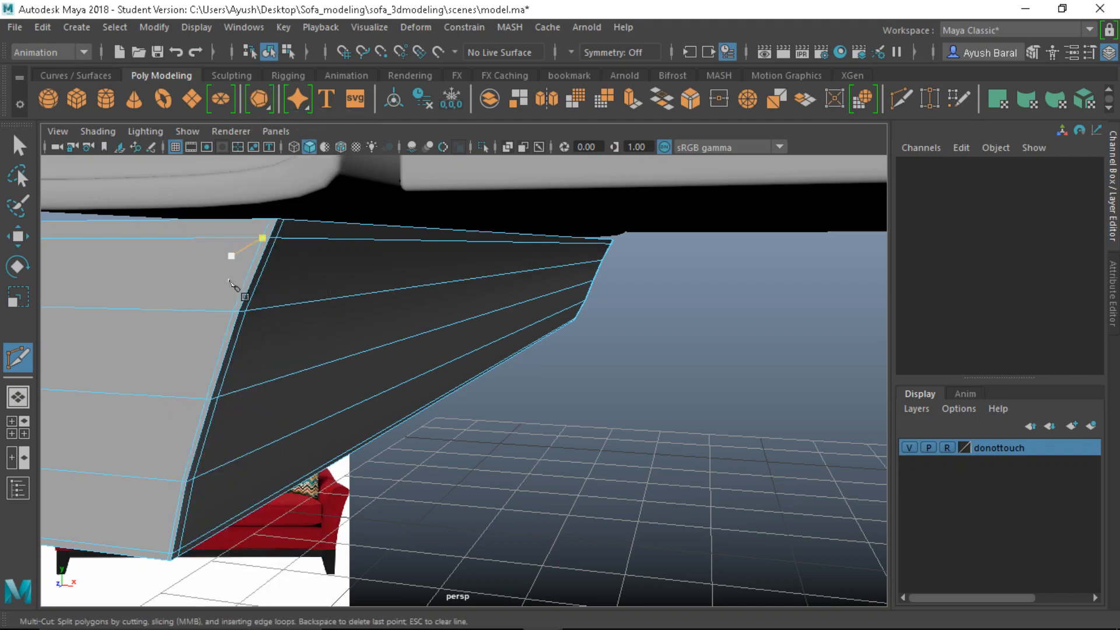
{"action": "left_click", "coordinate": [239, 330], "text": "ctrl"}
{"action": "key", "text": "q"}
{"action": "left_click_drag", "start_coordinate": [240, 330], "coordinate": [245, 378], "text": "alt"}
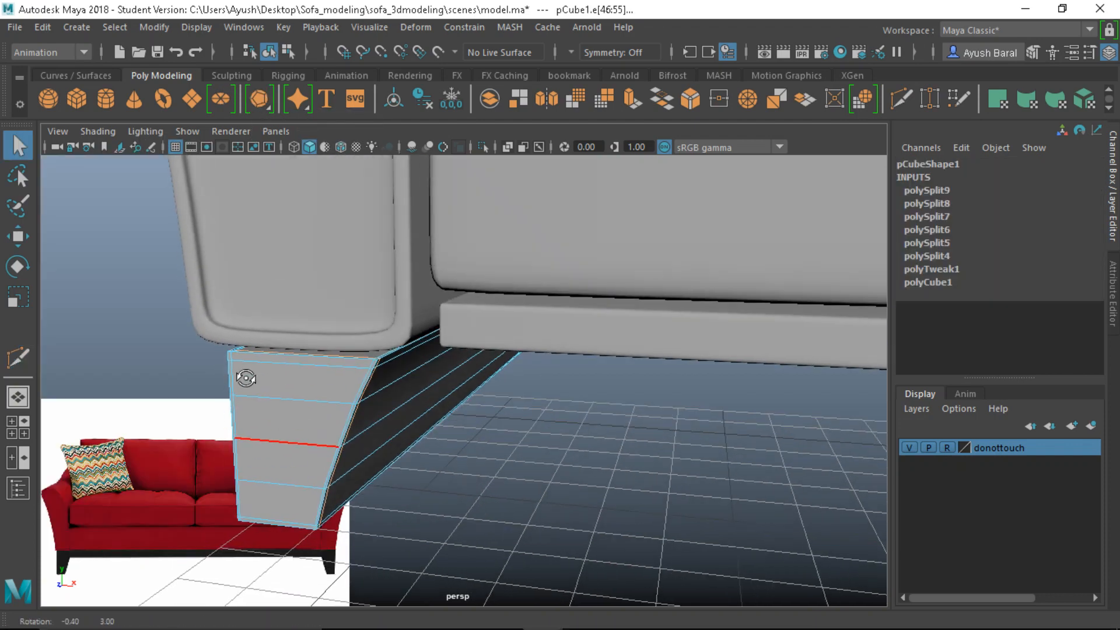
{"action": "key", "text": "w"}
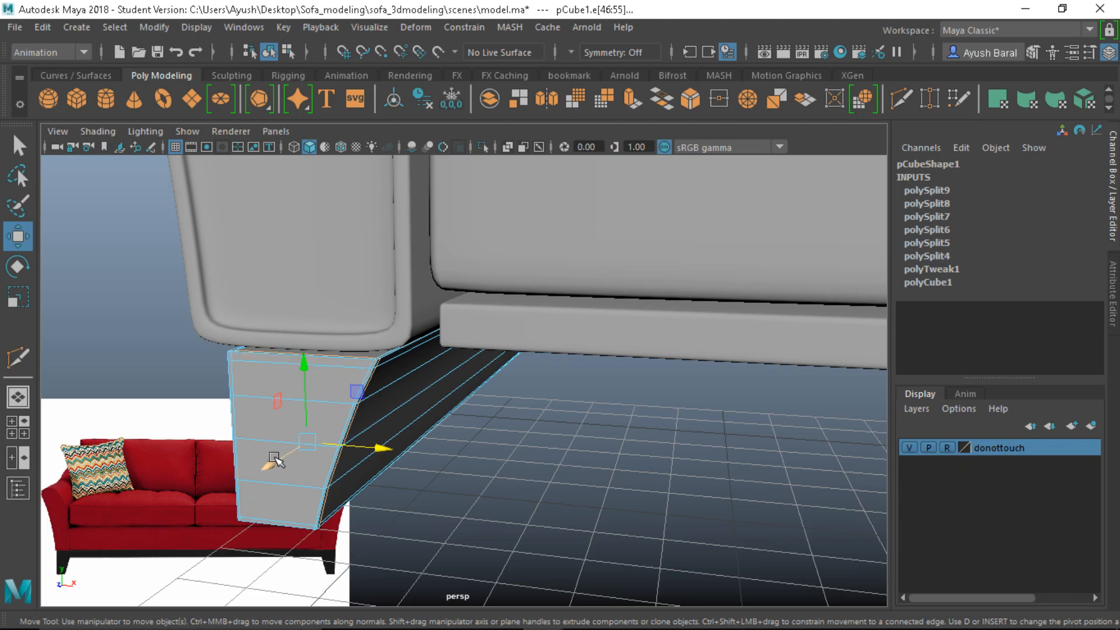
{"action": "left_click_drag", "start_coordinate": [274, 460], "coordinate": [279, 462]}
{"action": "key", "text": "q"}
Step: Return the leg to object mode, clear the selection and check the leg against the whole sofa
{"action": "right_click_drag", "start_coordinate": [379, 404], "coordinate": [425, 111]}
{"action": "left_click", "coordinate": [396, 460]}
{"action": "left_click", "coordinate": [320, 445]}
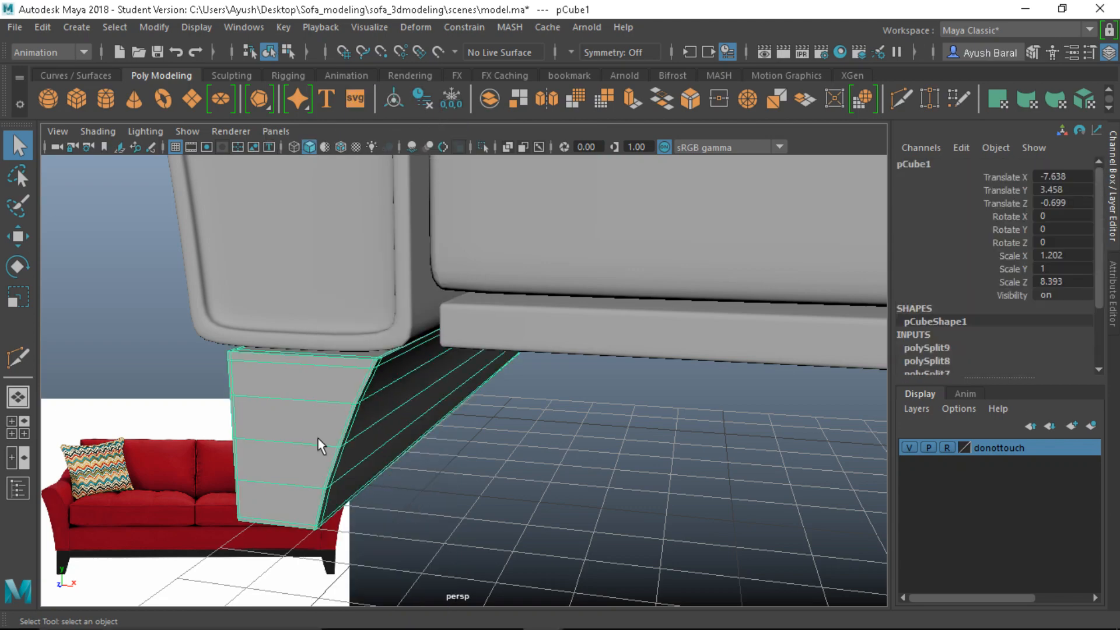
{"action": "scroll", "coordinate": [545, 496], "scroll_direction": "down", "scroll_amount": 10}
{"action": "left_click", "coordinate": [470, 481]}
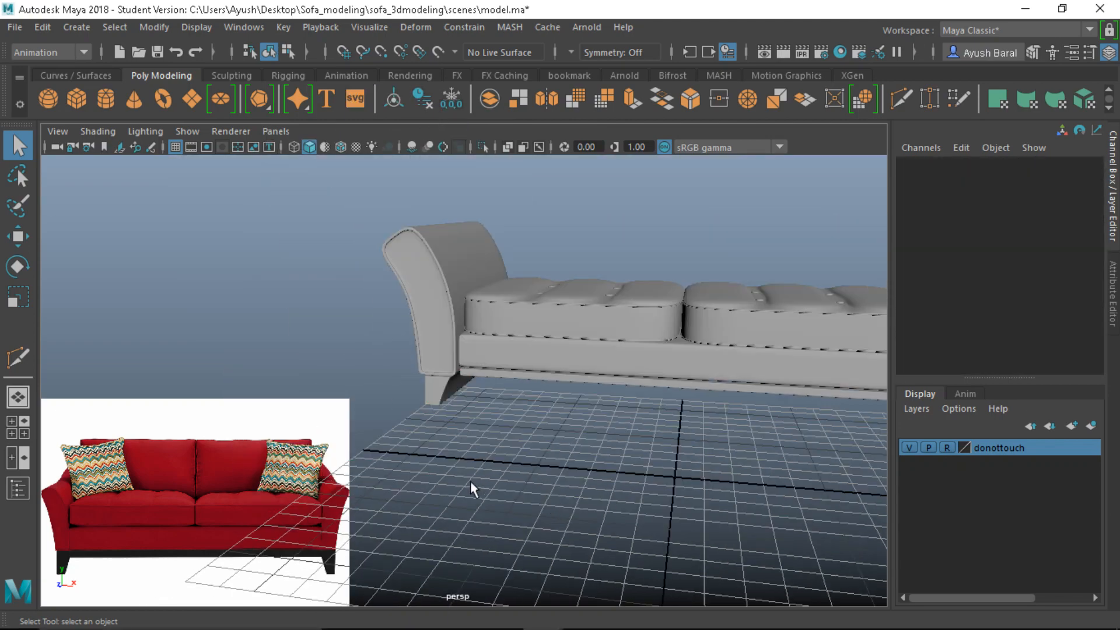
{"action": "left_click_drag", "start_coordinate": [470, 480], "coordinate": [435, 497], "text": "alt"}
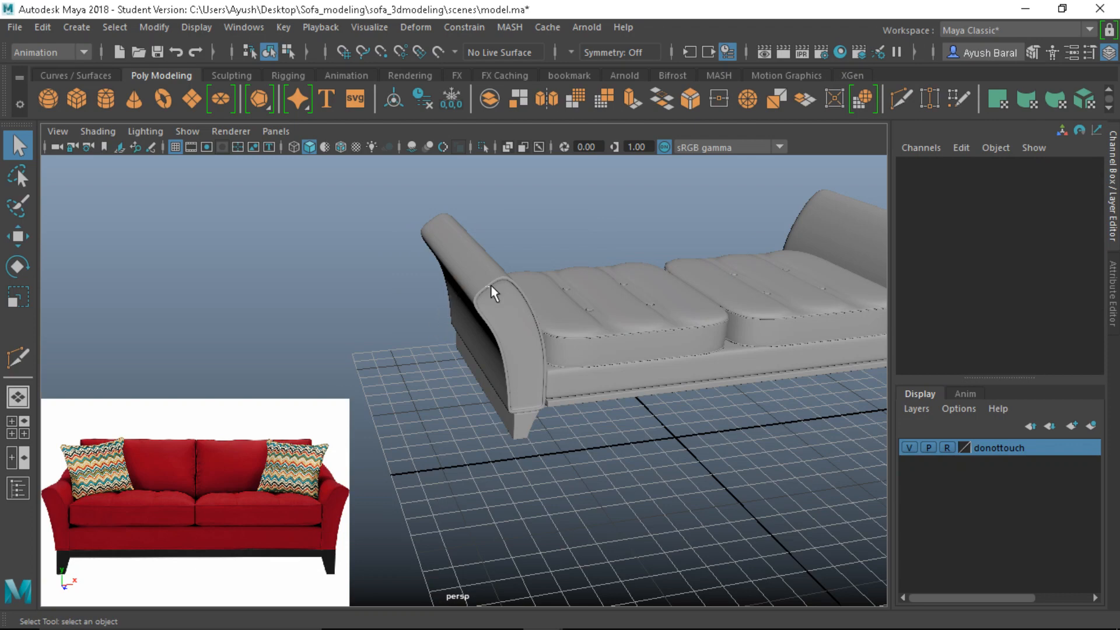
Step: Take the donottouch layer out of reference mode and turn off smooth preview for both armrests
{"action": "left_click_drag", "start_coordinate": [462, 374], "coordinate": [472, 373], "text": "alt"}
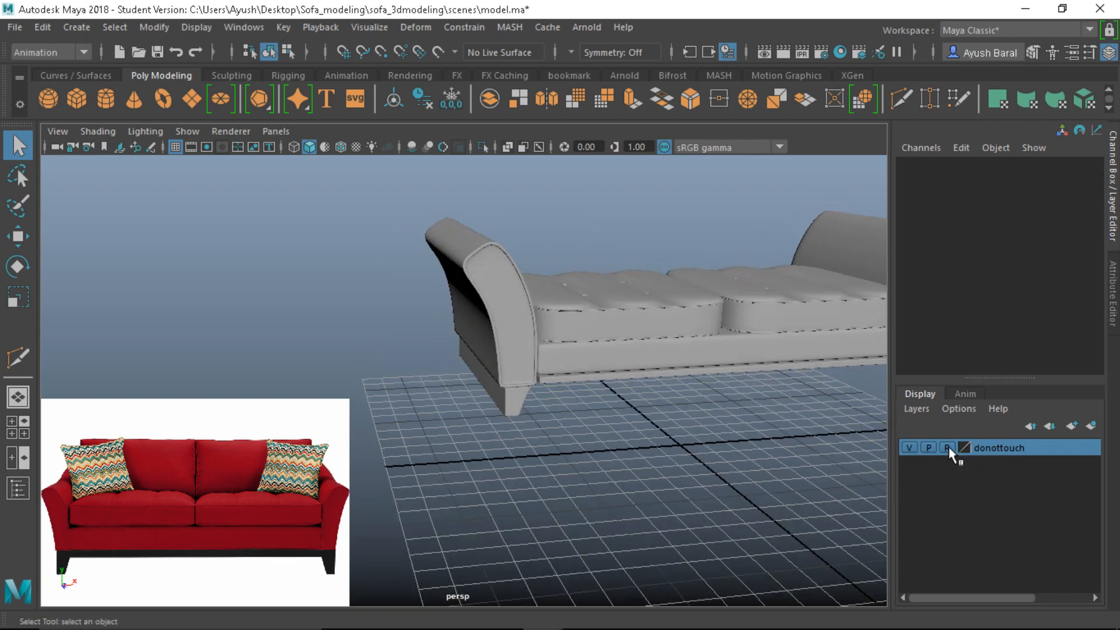
{"action": "left_click", "coordinate": [475, 250]}
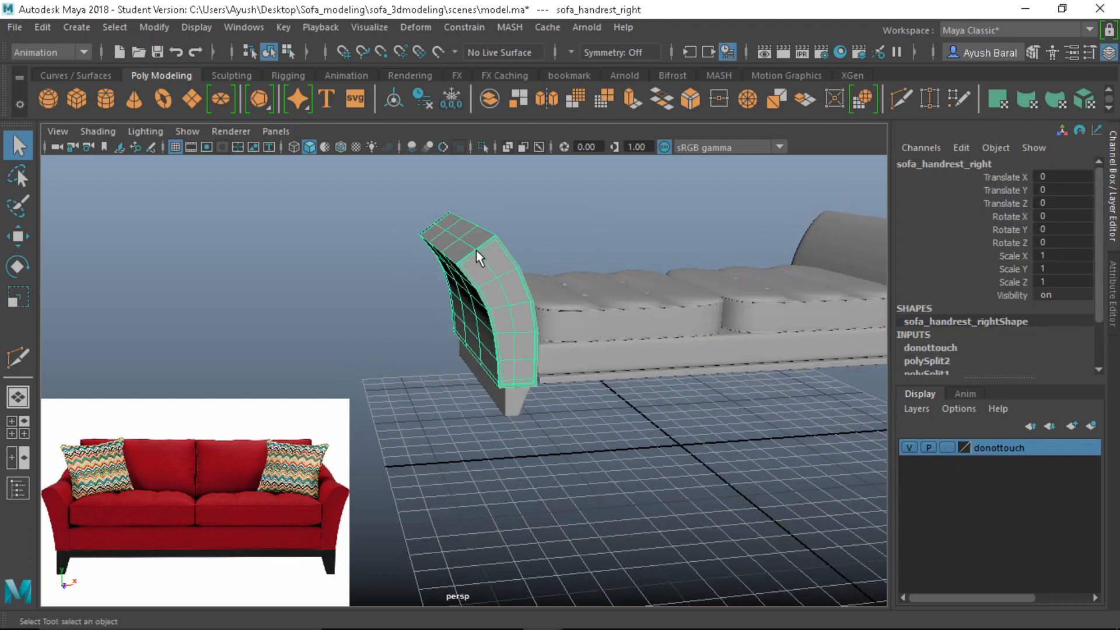
{"action": "left_click_drag", "start_coordinate": [476, 250], "coordinate": [530, 304], "text": "alt"}
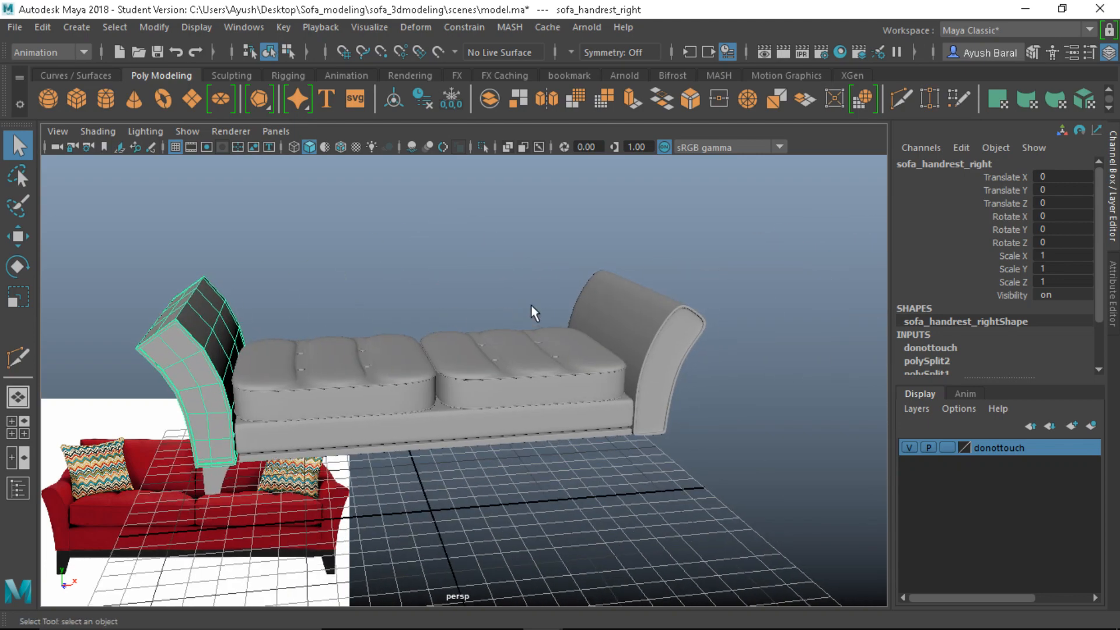
{"action": "left_click", "coordinate": [615, 307]}
{"action": "key", "text": "1"}
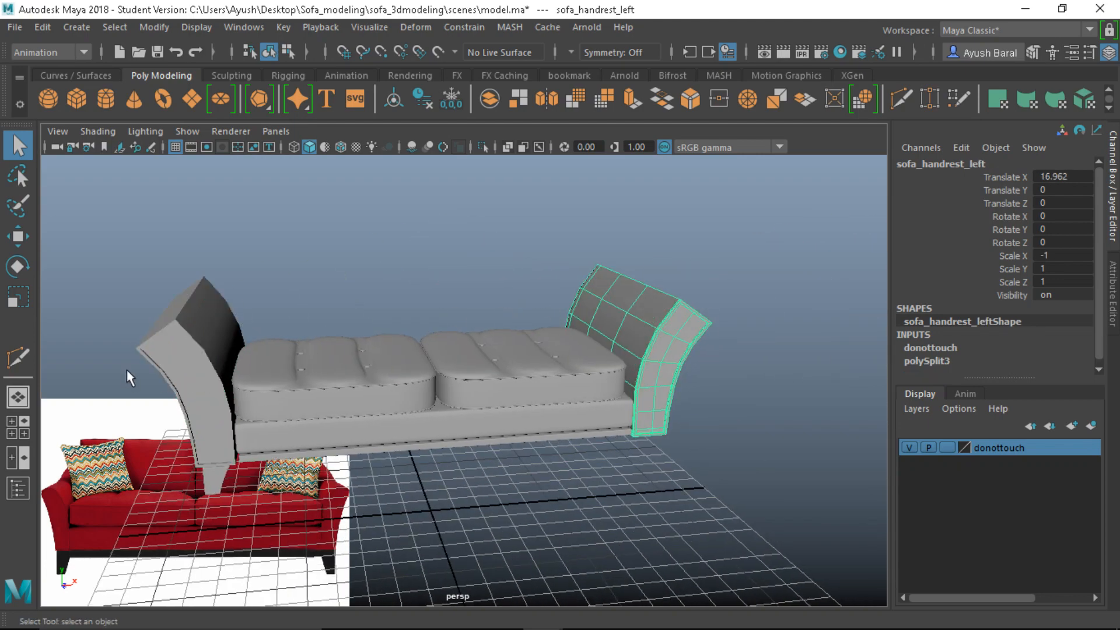
Step: Turn smooth preview back on for the right armrest and convert its smooth mesh preview to polygons
{"action": "left_click", "coordinate": [183, 304]}
{"action": "middle_click_drag", "start_coordinate": [181, 343], "coordinate": [248, 307], "text": "alt"}
{"action": "left_click", "coordinate": [154, 27]}
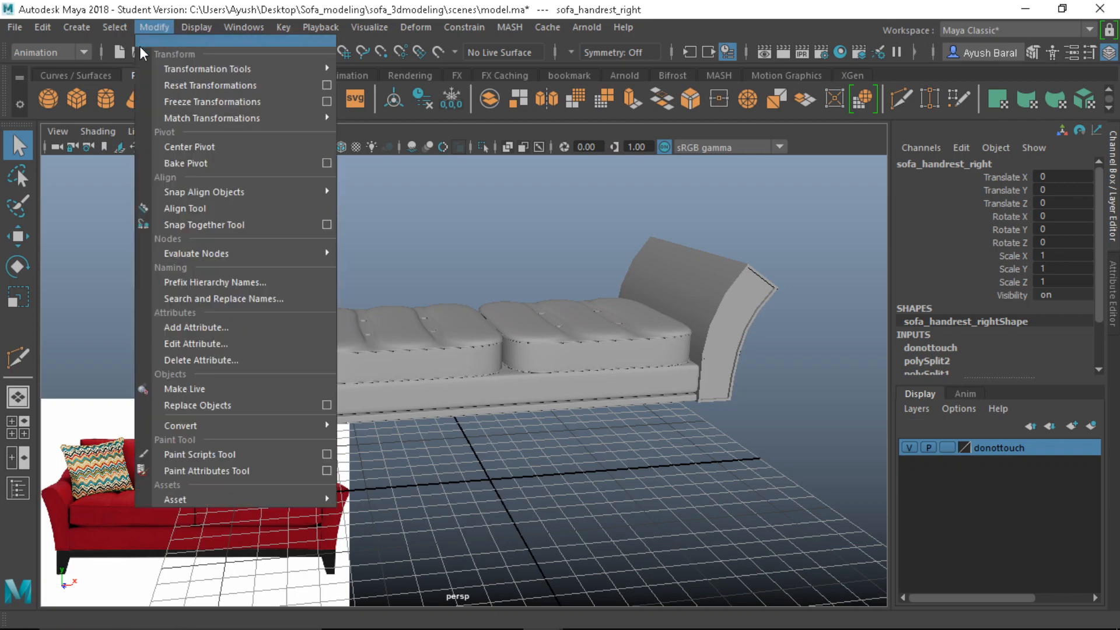
{"action": "mouse_move", "coordinate": [178, 429]}
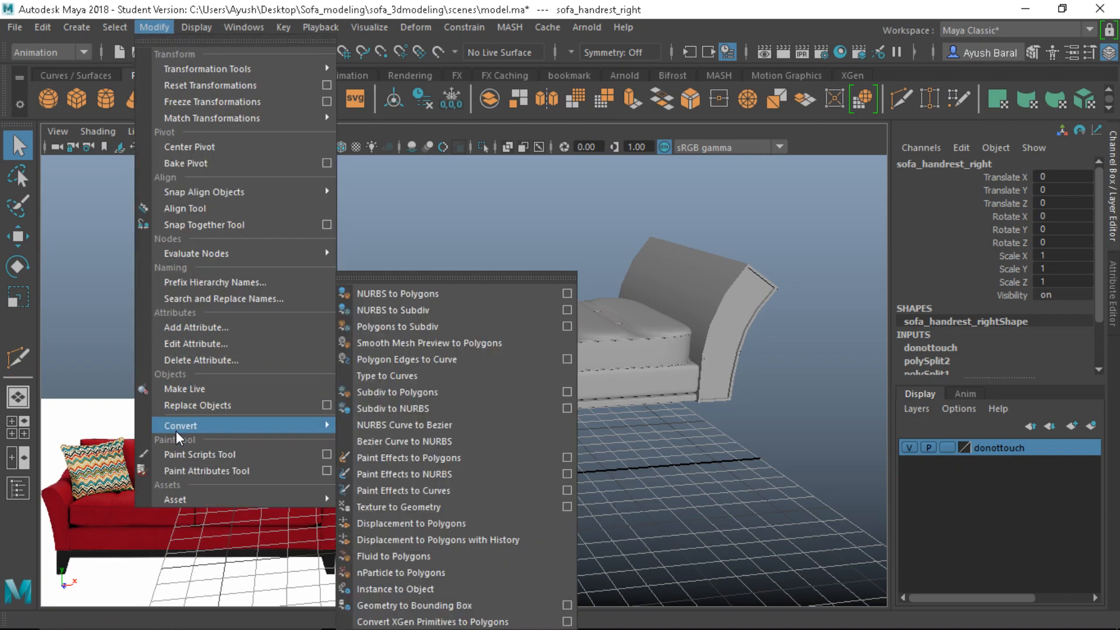
{"action": "left_click", "coordinate": [415, 343]}
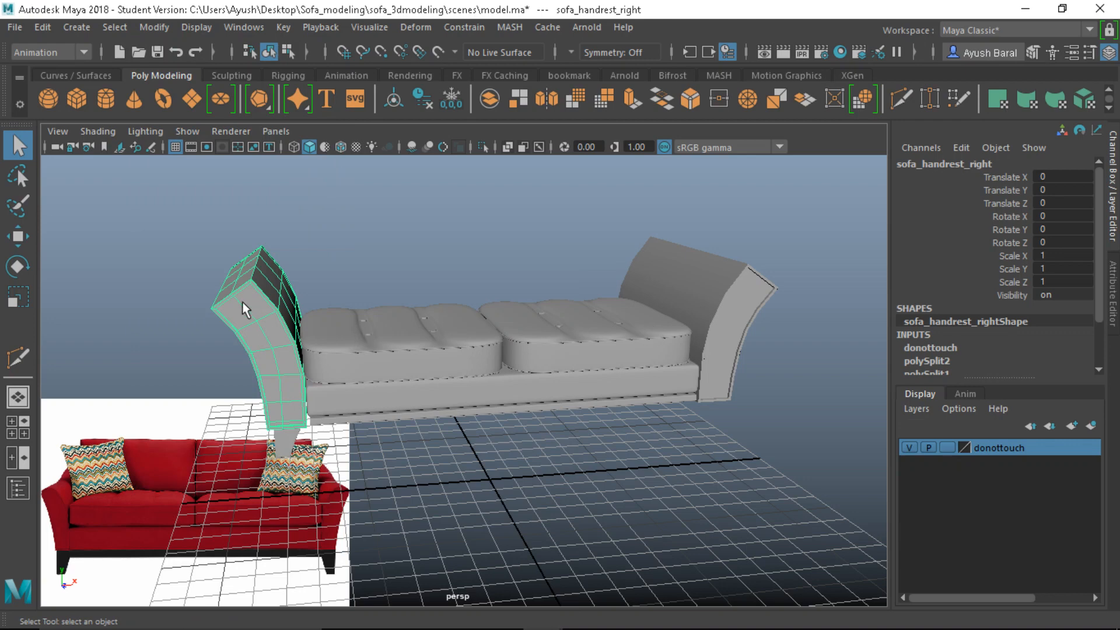
{"action": "key", "text": "3"}
{"action": "left_click", "coordinate": [164, 26]}
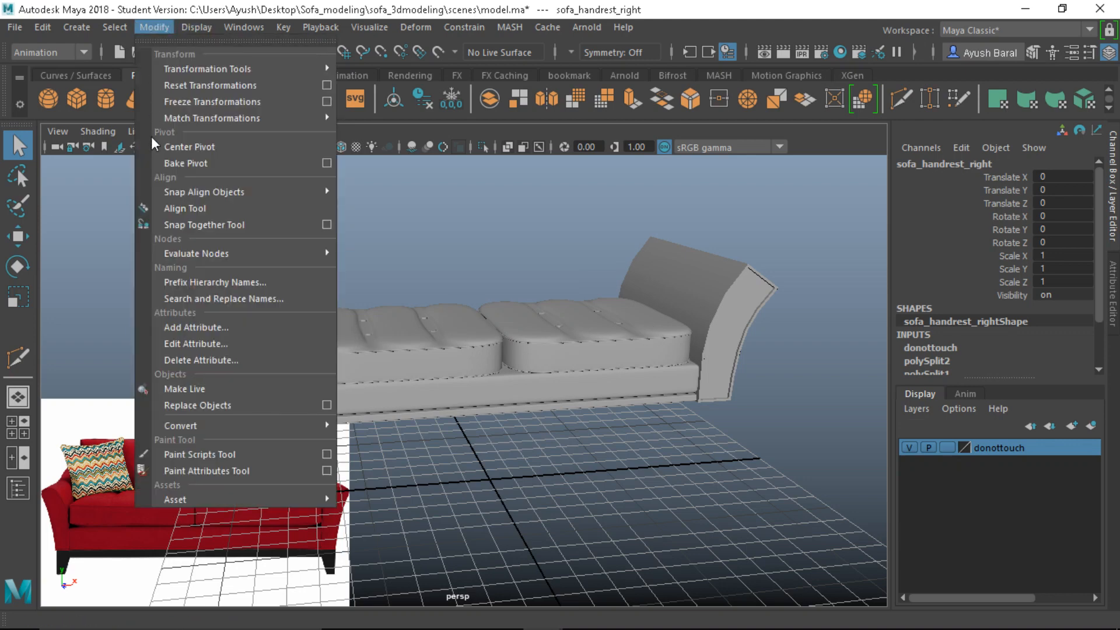
{"action": "mouse_move", "coordinate": [180, 425]}
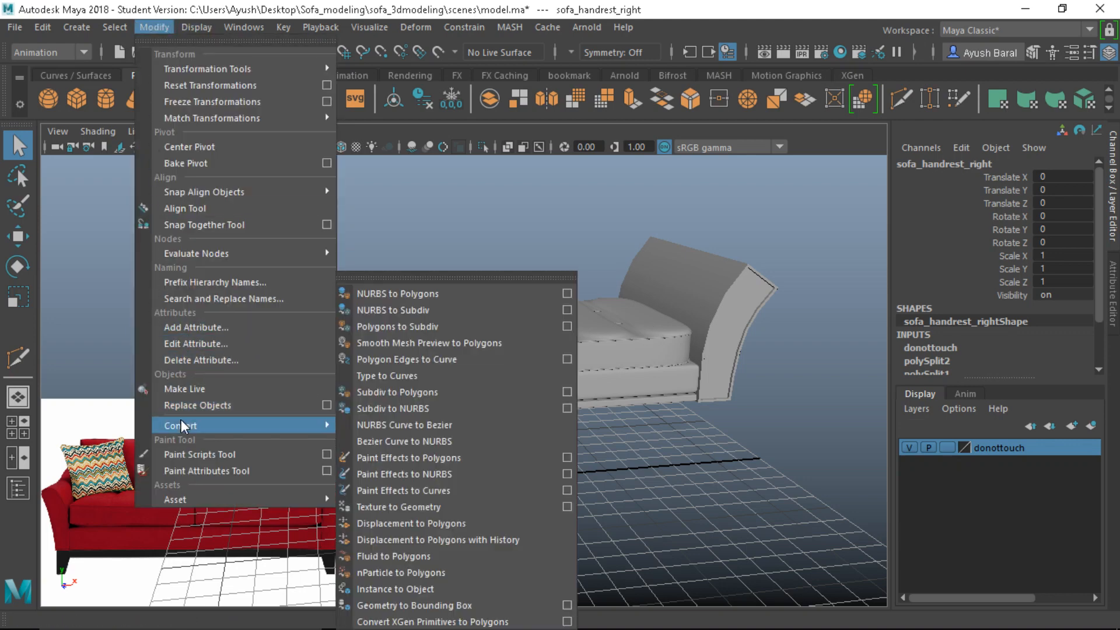
{"action": "left_click", "coordinate": [419, 347]}
Step: Smooth the left armrest the same way, convert its smooth mesh preview to polygons and clear the selection
{"action": "left_click", "coordinate": [709, 274]}
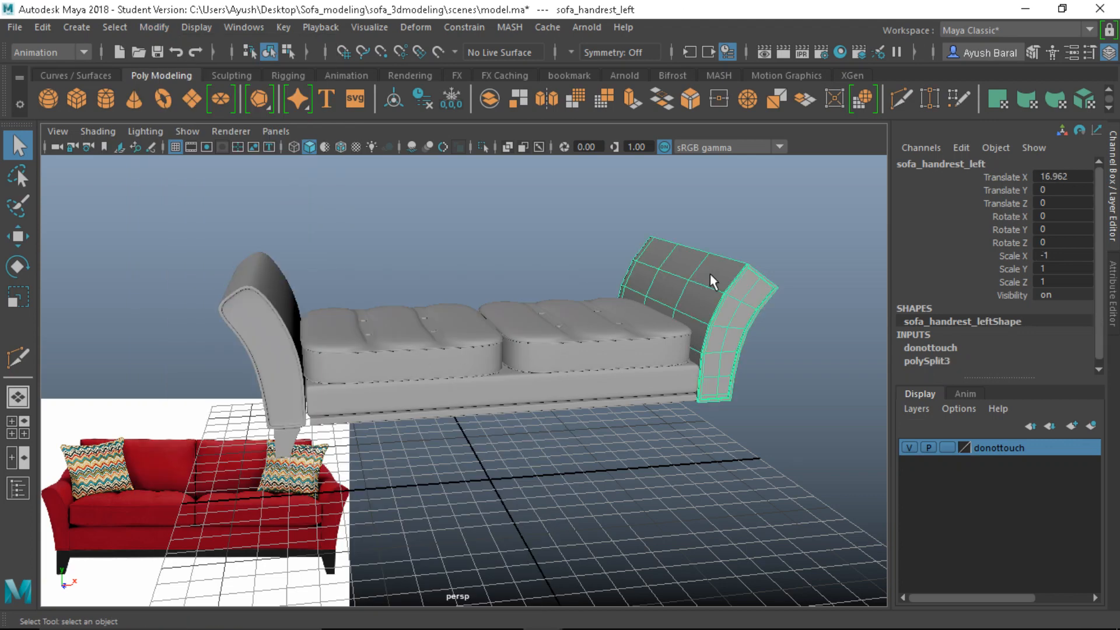
{"action": "left_click", "coordinate": [669, 441]}
{"action": "left_click", "coordinate": [282, 444]}
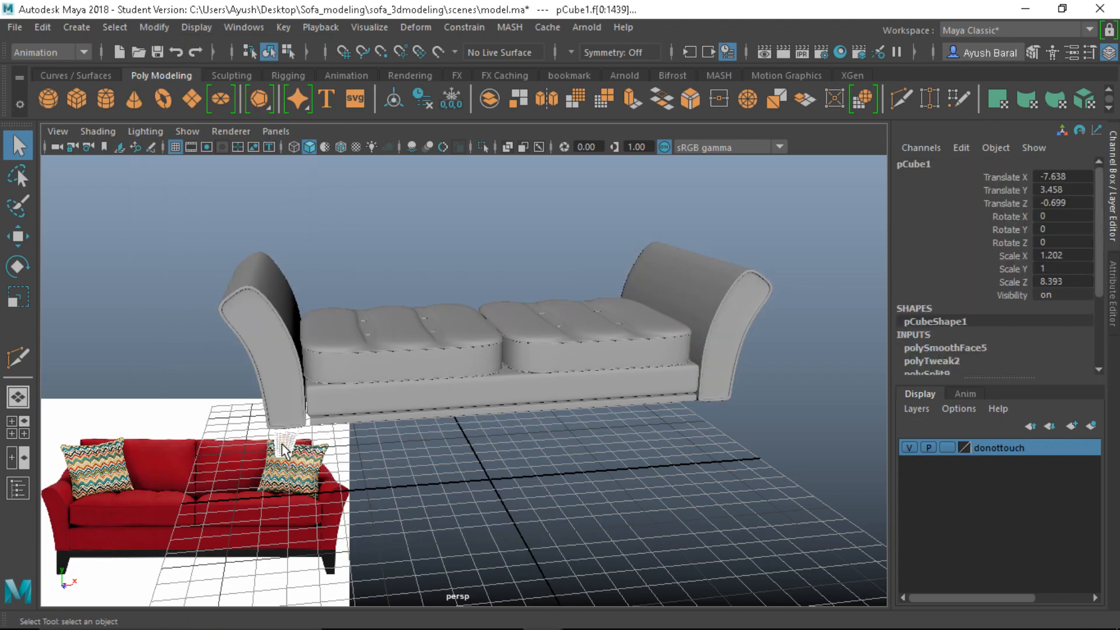
{"action": "left_click", "coordinate": [365, 477]}
Step: Set the donottouch layer back to reference mode
{"action": "left_click_drag", "start_coordinate": [366, 477], "coordinate": [386, 450], "text": "alt"}
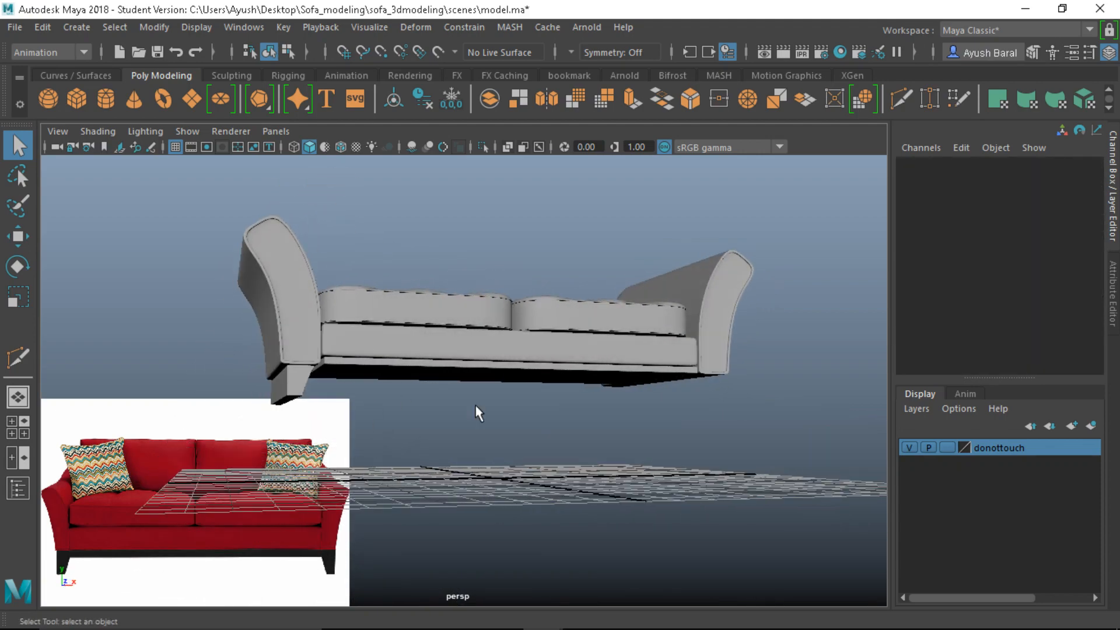
{"action": "left_click", "coordinate": [947, 447]}
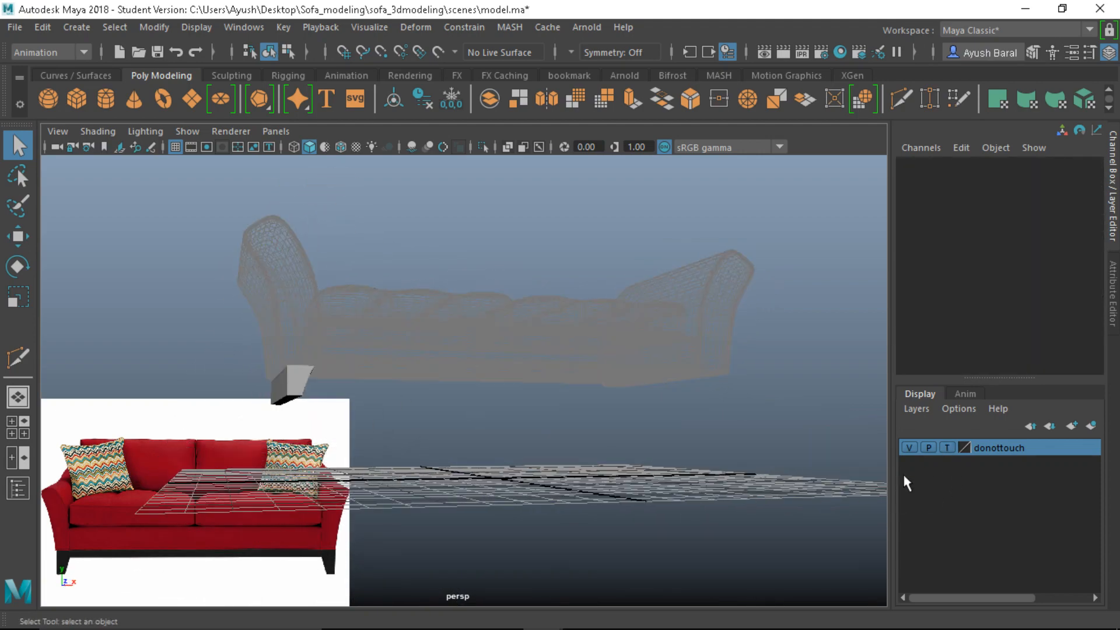
{"action": "left_click", "coordinate": [946, 447]}
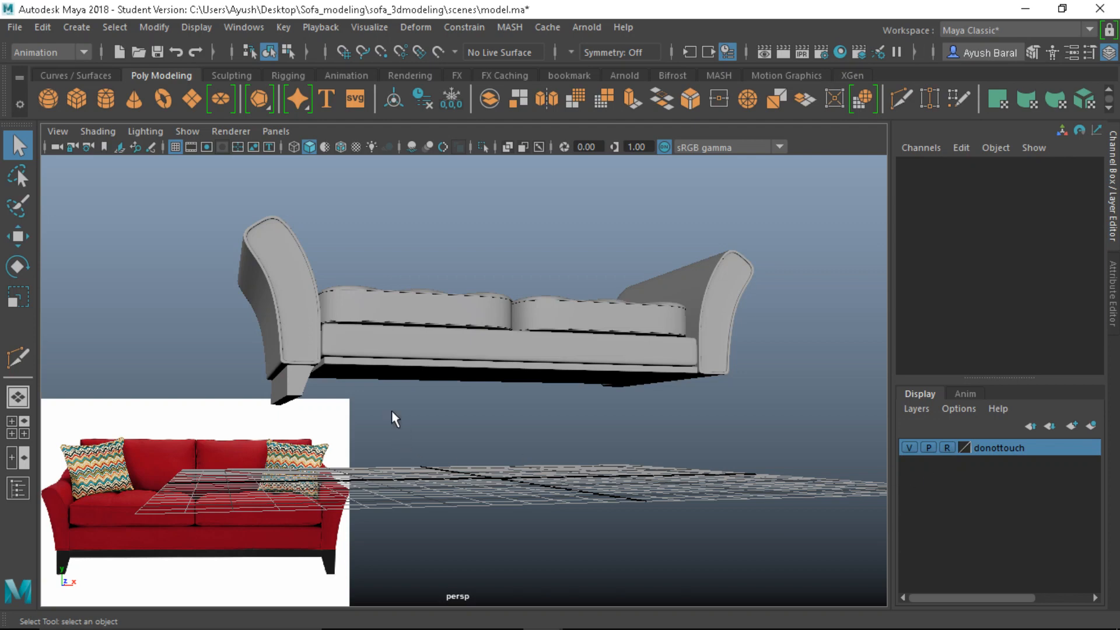
Step: Rename the leg beneath the right armrest as sofa_stand_right
{"action": "left_click", "coordinate": [282, 376]}
{"action": "left_click_drag", "start_coordinate": [456, 465], "coordinate": [407, 470], "text": "alt"}
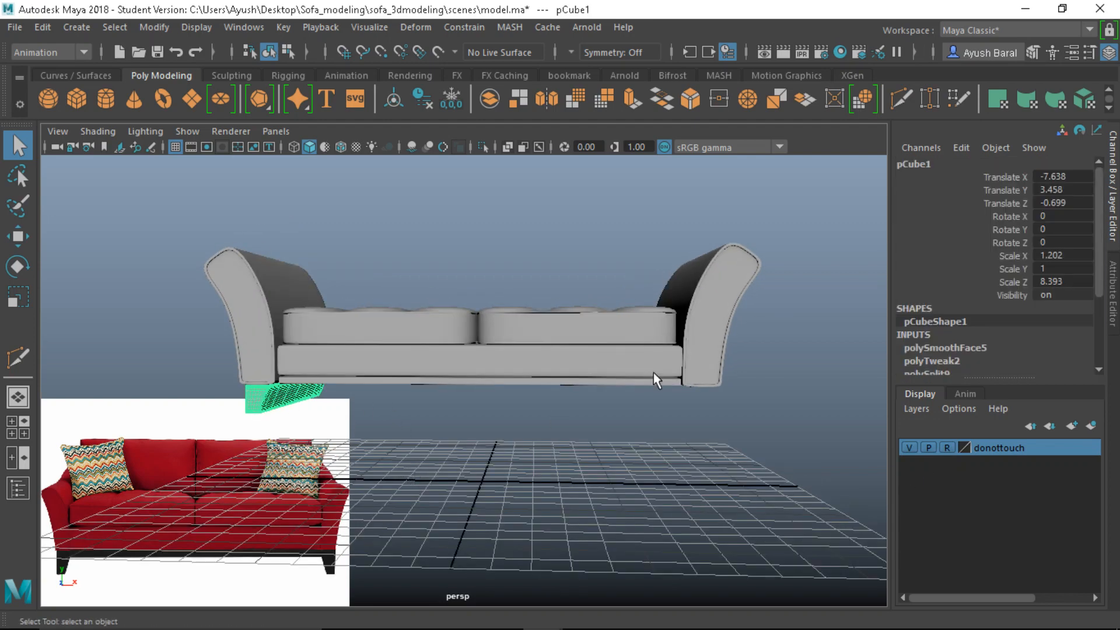
{"action": "double_click", "coordinate": [923, 166]}
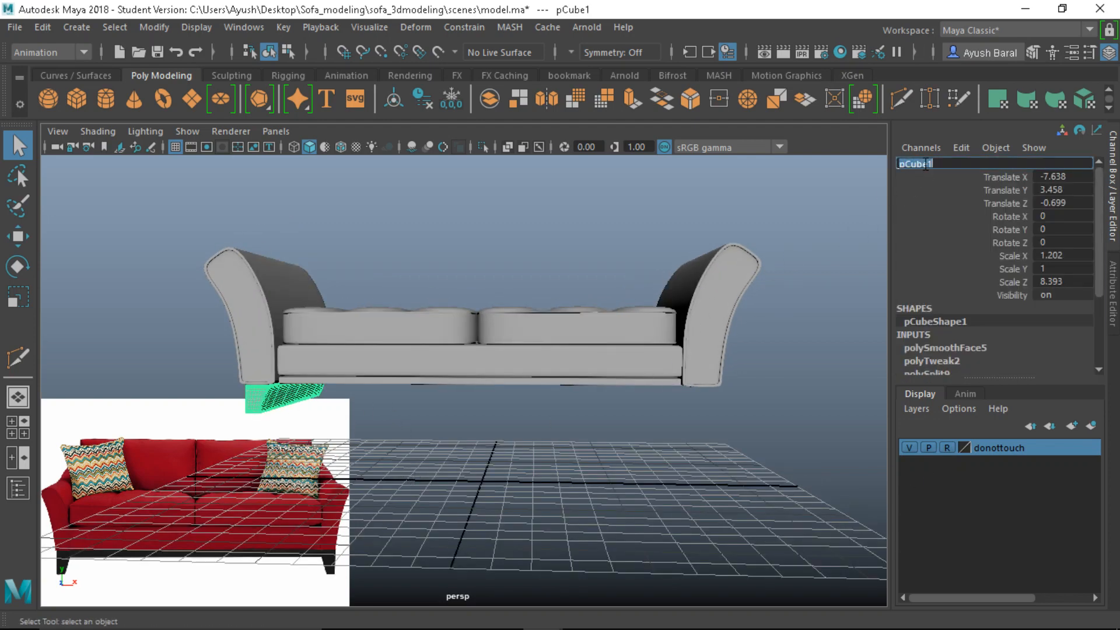
{"action": "type", "text": "sofa_stand_right"}
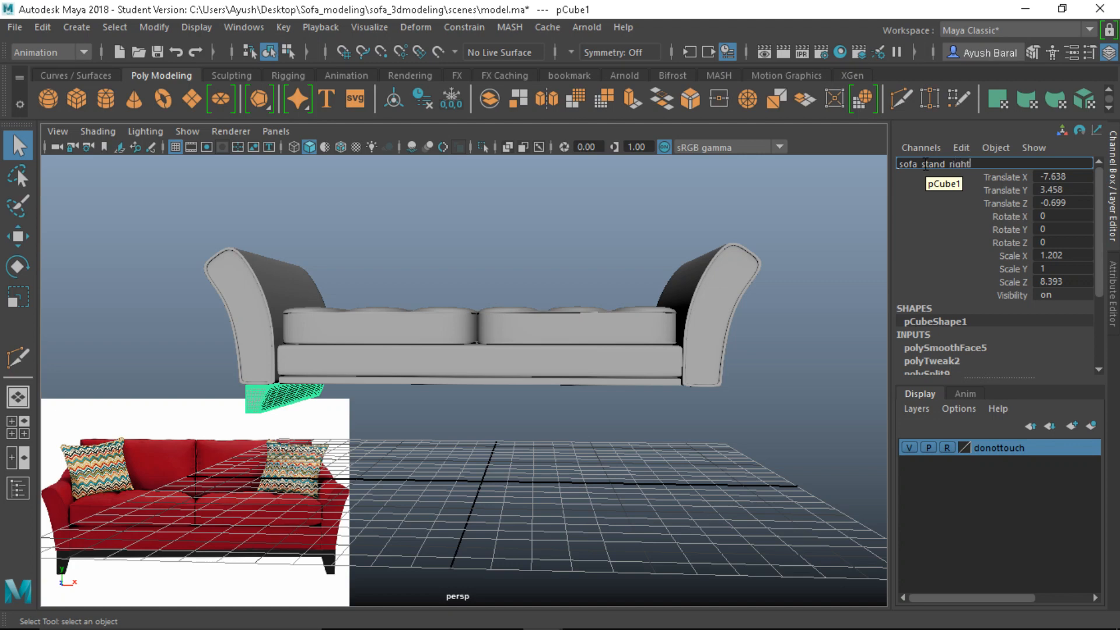
{"action": "key", "text": "Return"}
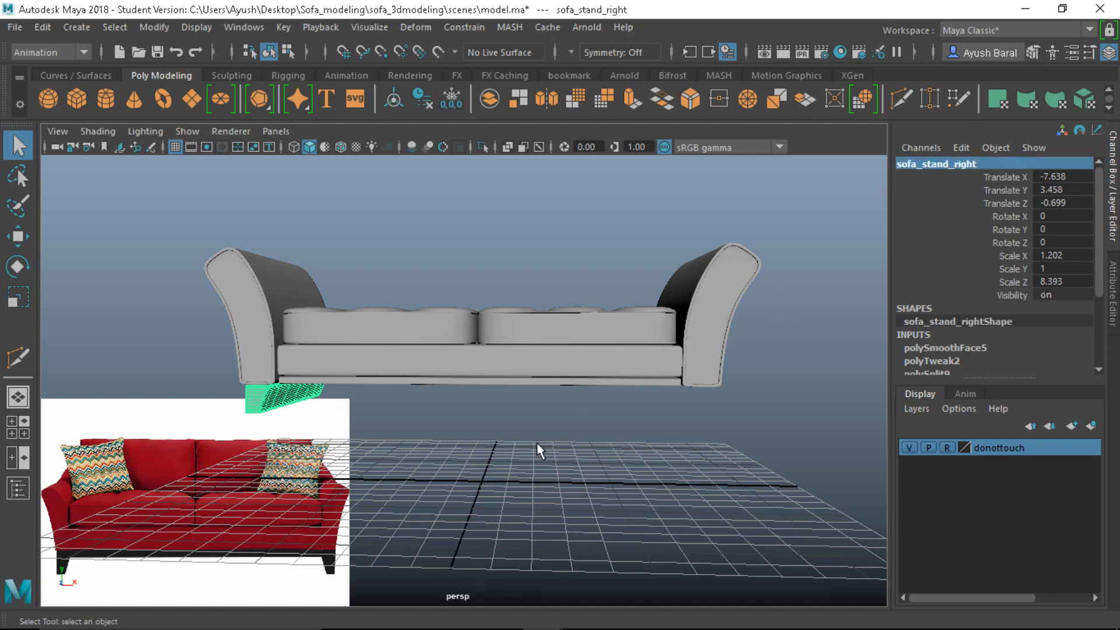
{"action": "left_click", "coordinate": [537, 443]}
Step: Duplicate the sofa_stand_right leg and mirror the copy by setting its Scale X to -1.202
{"action": "left_click", "coordinate": [274, 400]}
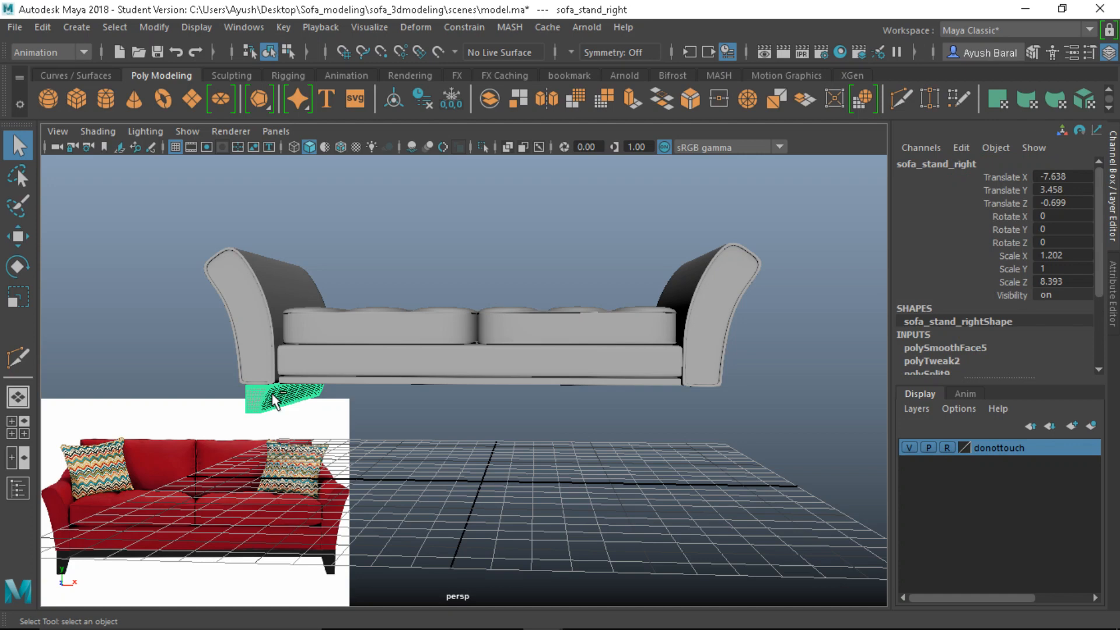
{"action": "key", "text": "ctrl+d"}
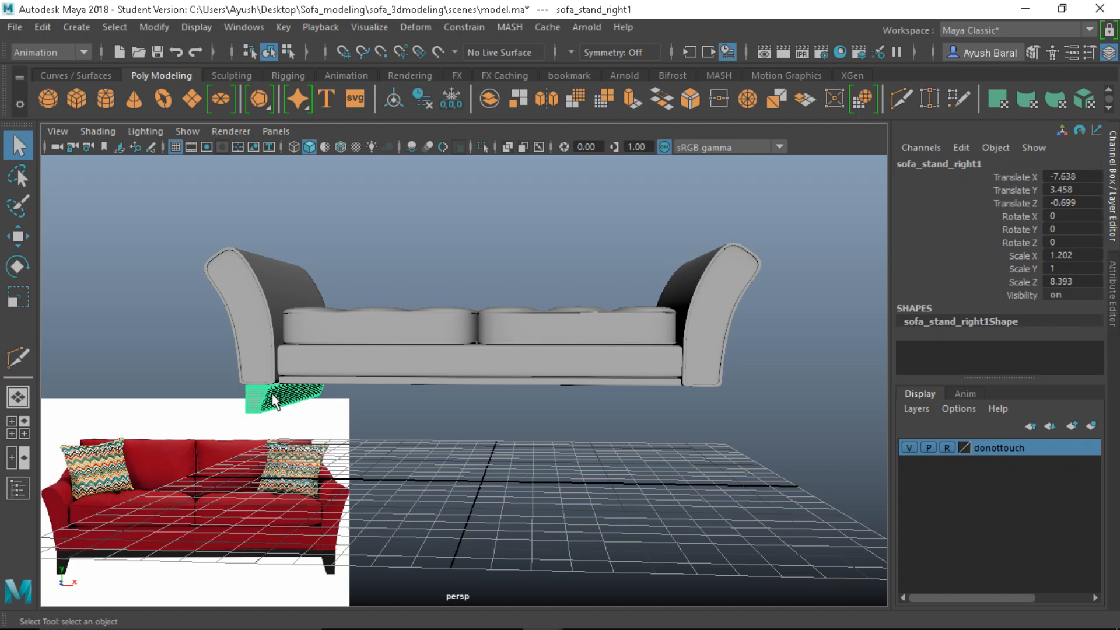
{"action": "left_click", "coordinate": [1070, 256]}
{"action": "key", "text": "Left"}
{"action": "key", "text": "Left"}
{"action": "type", "text": "-"}
{"action": "key", "text": "Return"}
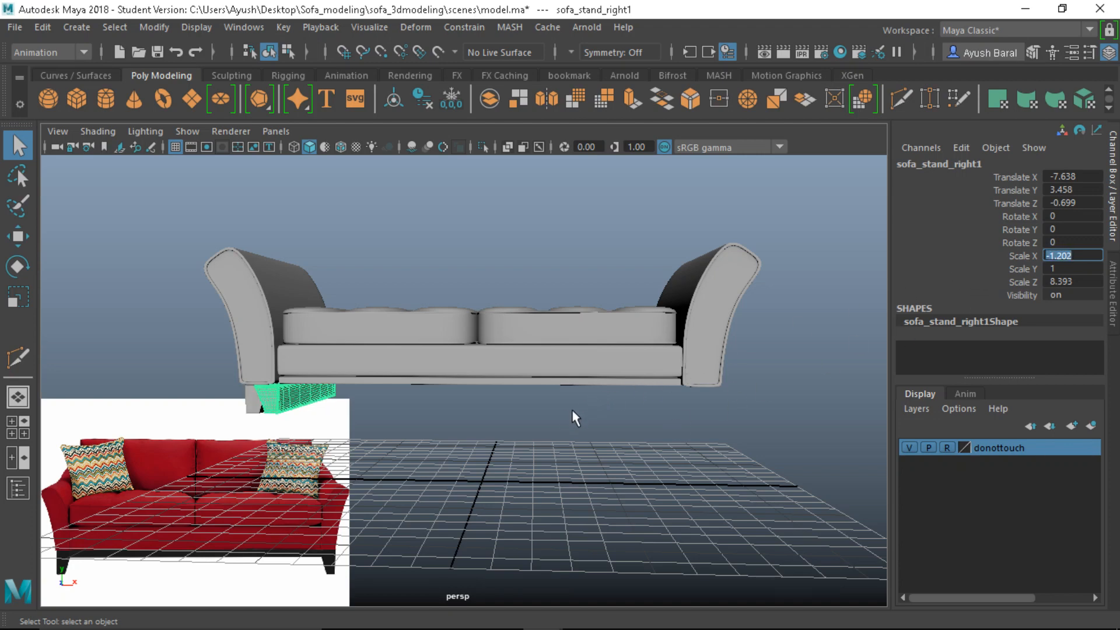
Step: Set the mirrored leg's Translate X to 7.638 to place it beneath the opposite armrest, and view the underside
{"action": "left_click_drag", "start_coordinate": [570, 418], "coordinate": [572, 427], "text": "alt"}
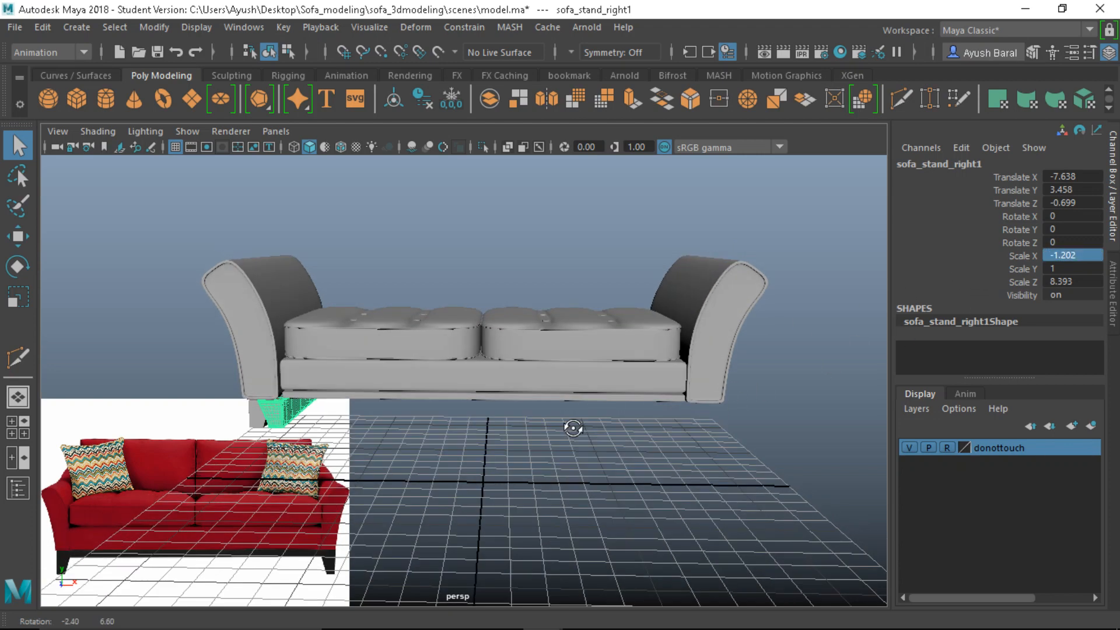
{"action": "double_click", "coordinate": [1067, 177]}
{"action": "left_click", "coordinate": [1067, 177]}
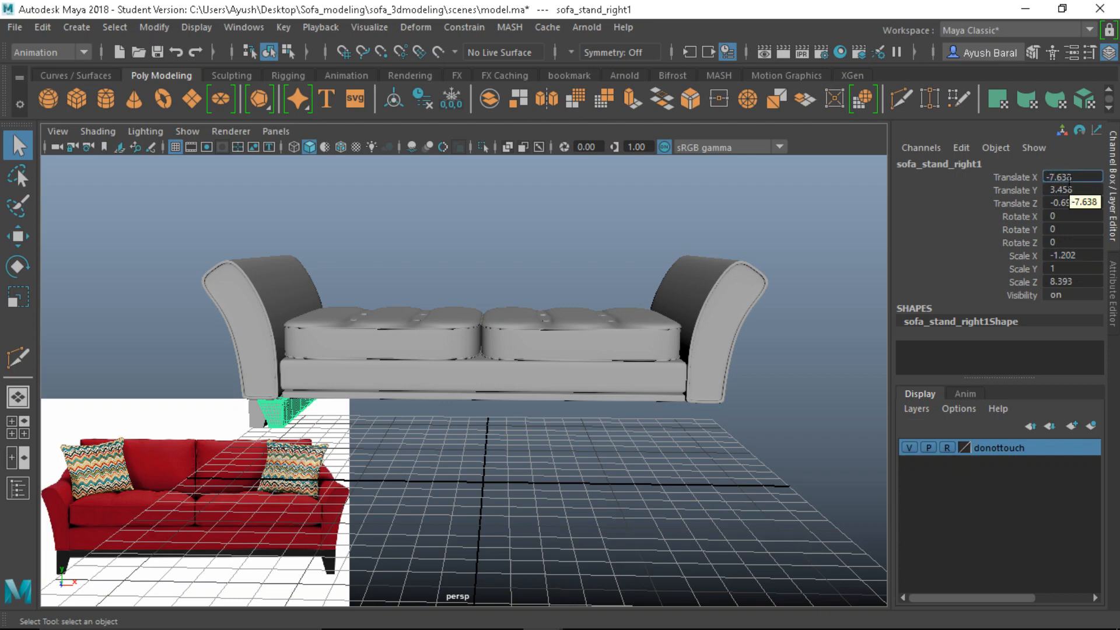
{"action": "key", "text": "Home"}
{"action": "key", "text": "Delete"}
{"action": "key", "text": "Return"}
{"action": "left_click_drag", "start_coordinate": [839, 470], "coordinate": [691, 446], "text": "alt"}
{"action": "left_click", "coordinate": [642, 446]}
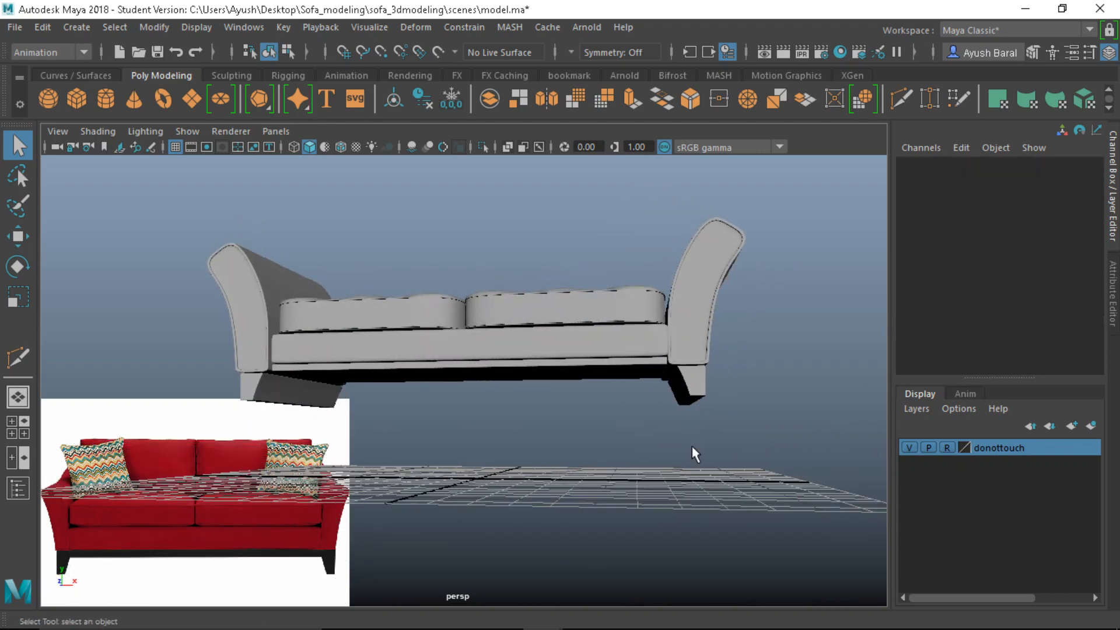
Step: Delete the construction history and freeze the transformations of both sofa legs
{"action": "left_click", "coordinate": [696, 397]}
{"action": "scroll", "coordinate": [678, 410], "scroll_direction": "down", "scroll_amount": 4}
{"action": "left_click_drag", "start_coordinate": [517, 408], "coordinate": [520, 424], "text": "alt"}
{"action": "left_click", "coordinate": [343, 398]}
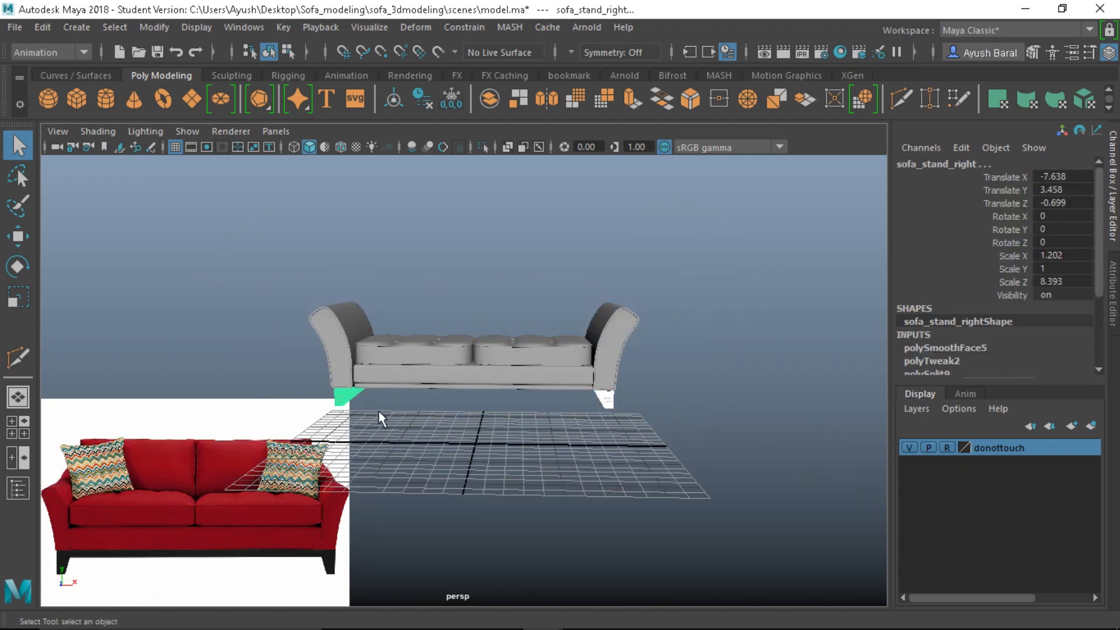
{"action": "left_click", "coordinate": [422, 94]}
{"action": "left_click", "coordinate": [452, 100]}
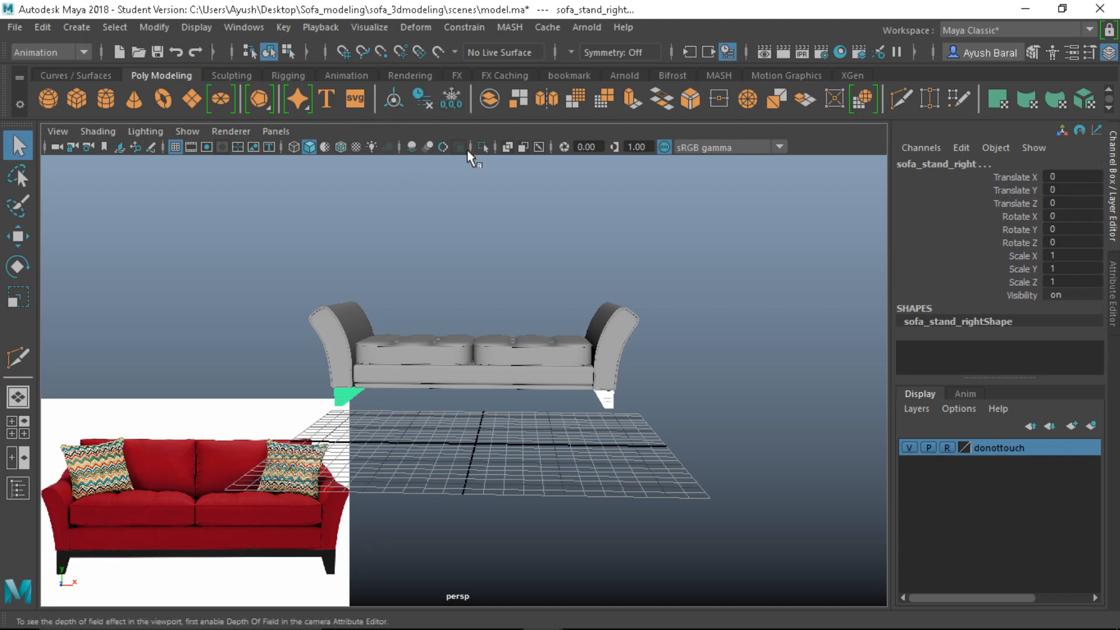
{"action": "left_click", "coordinate": [547, 277]}
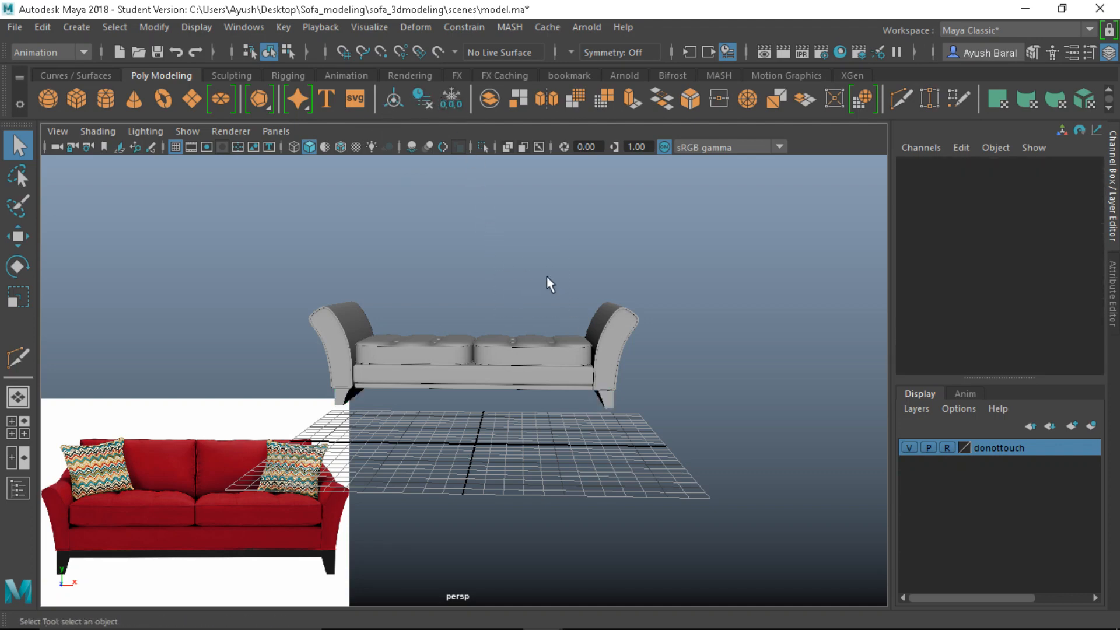
Step: Save the scene and view the sofa with both legs in place
{"action": "key", "text": "ctrl+s"}
{"action": "left_click", "coordinate": [524, 338]}
{"action": "left_click_drag", "start_coordinate": [612, 371], "coordinate": [529, 363], "text": "alt"}
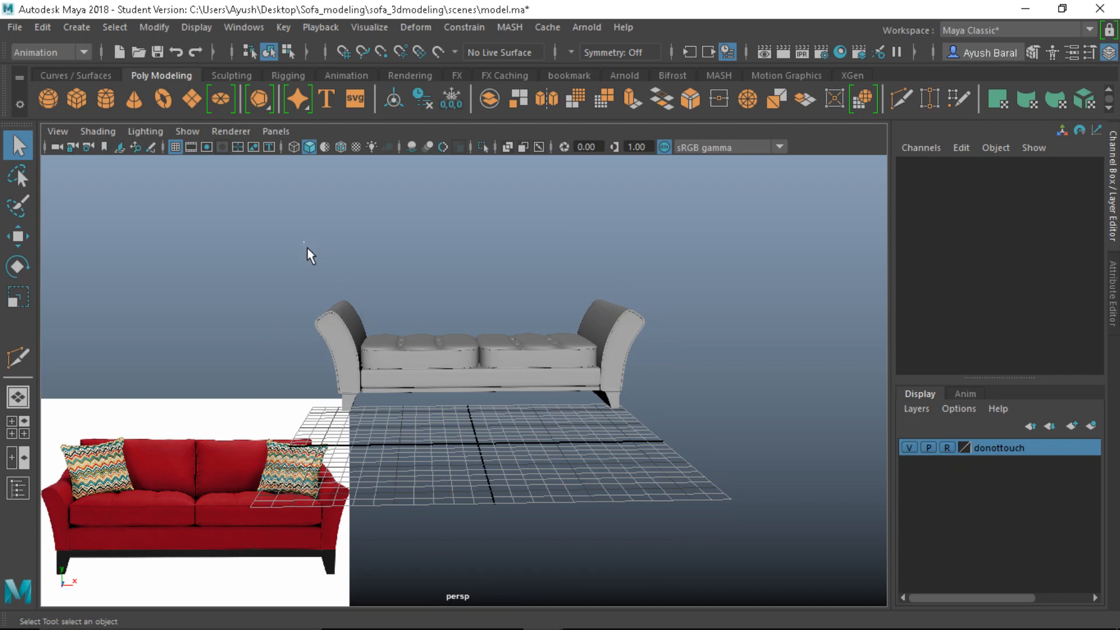
Step: Add both legs to the donottouch layer and view the whole sofa
{"action": "left_click", "coordinate": [607, 397]}
{"action": "right_click", "coordinate": [999, 450]}
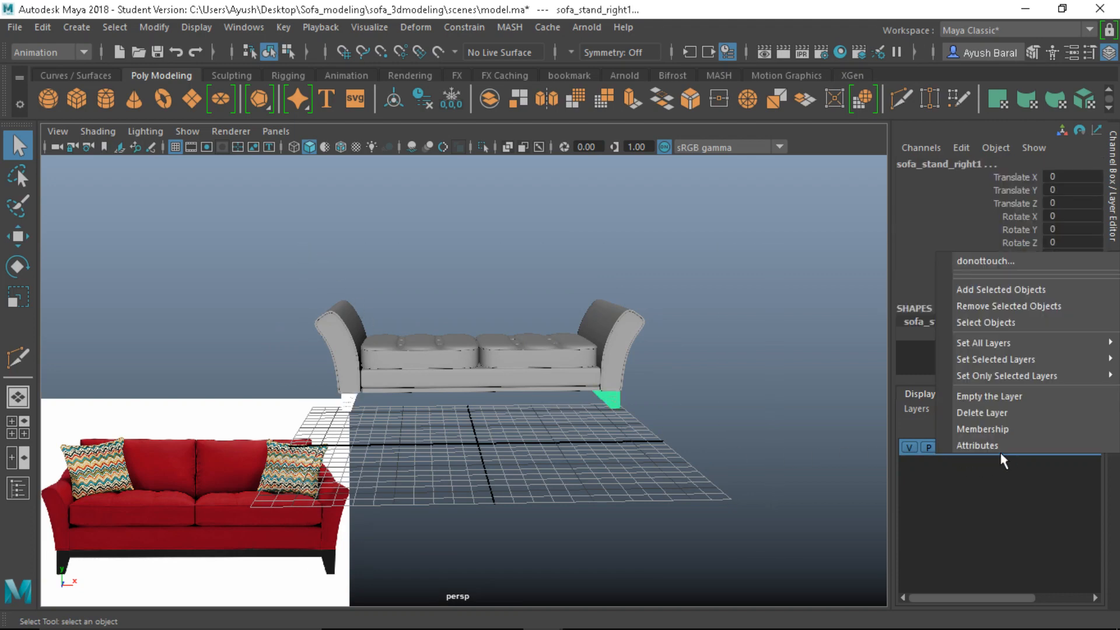
{"action": "left_click", "coordinate": [999, 292]}
{"action": "left_click", "coordinate": [667, 327]}
{"action": "left_click_drag", "start_coordinate": [667, 327], "coordinate": [355, 450], "text": "alt"}
{"action": "scroll", "coordinate": [470, 409], "scroll_direction": "down", "scroll_amount": 5}
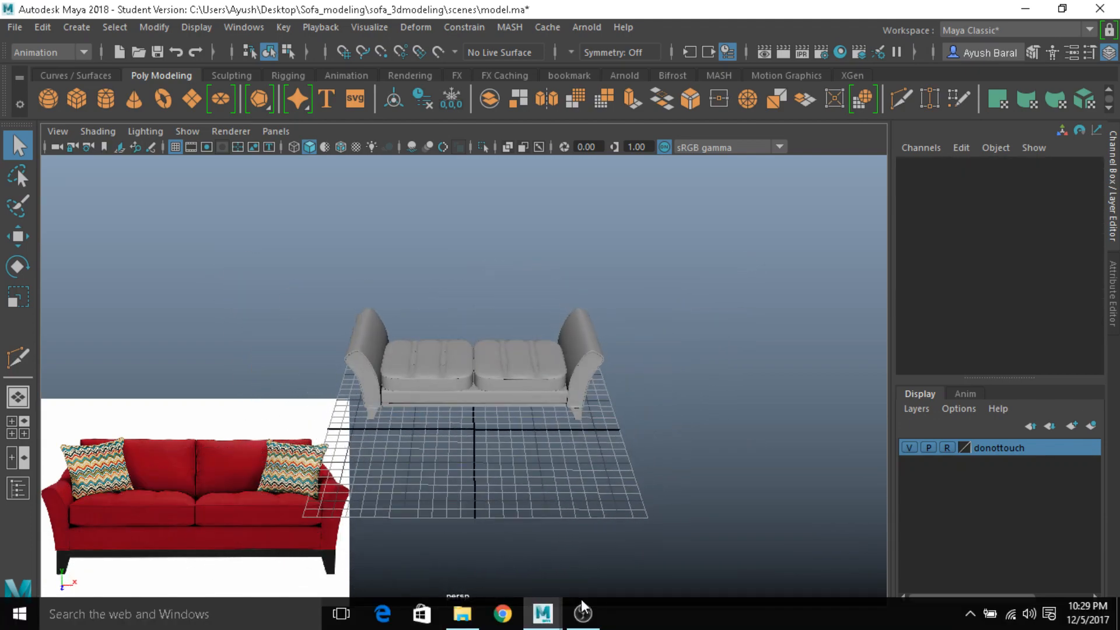
{"action": "left_click", "coordinate": [583, 612]}
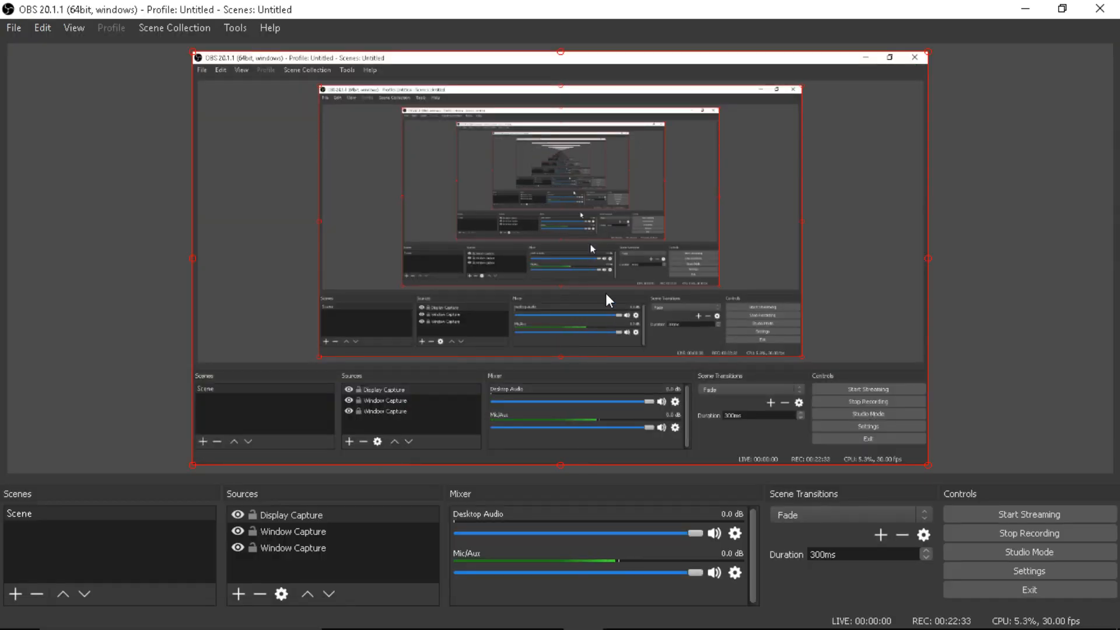
{"action": "left_click", "coordinate": [601, 622]}
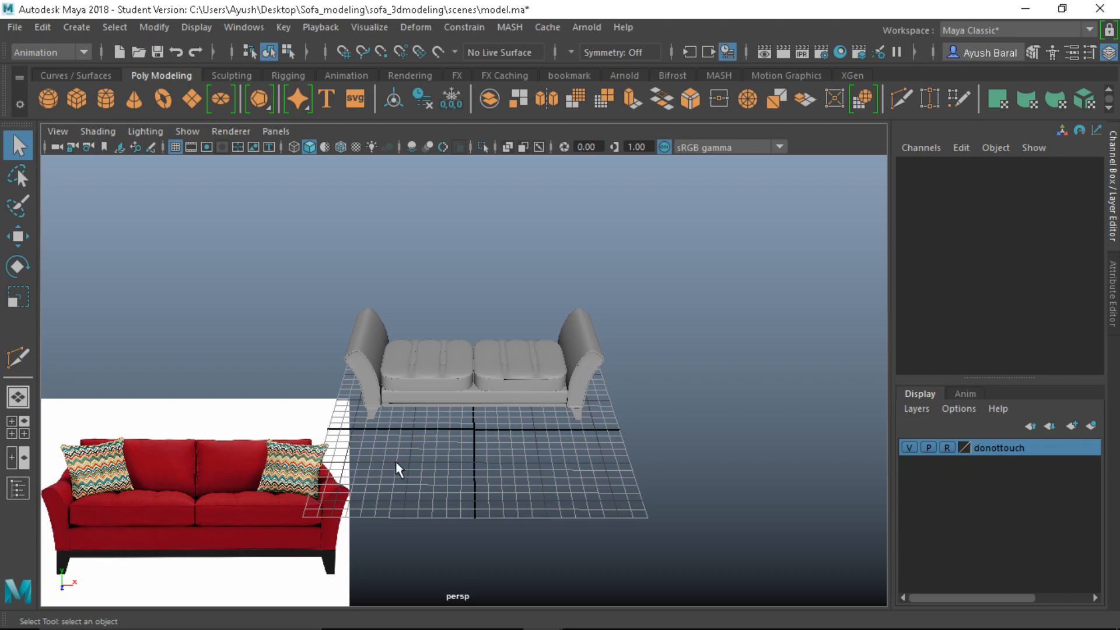
{"action": "left_click_drag", "start_coordinate": [530, 354], "coordinate": [488, 393], "text": "alt"}
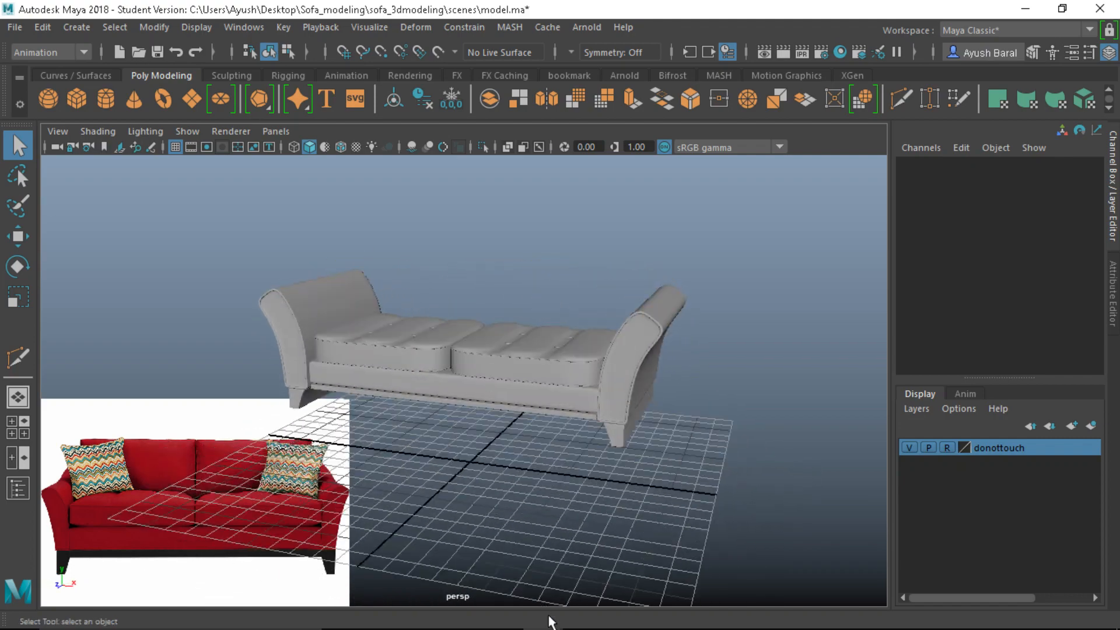
{"action": "left_click", "coordinate": [583, 614]}
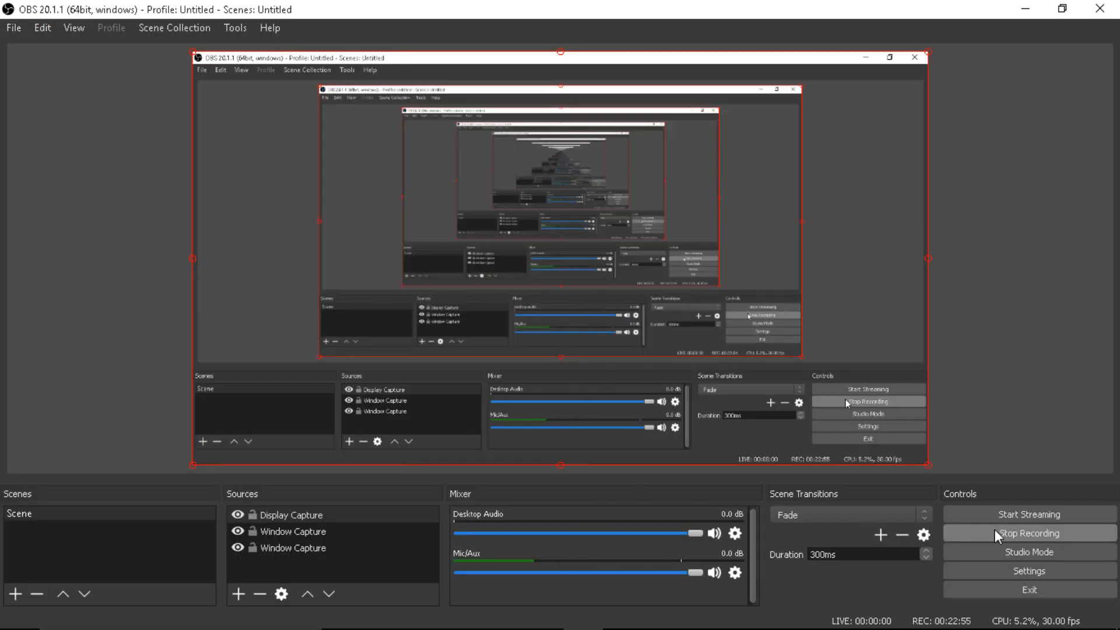